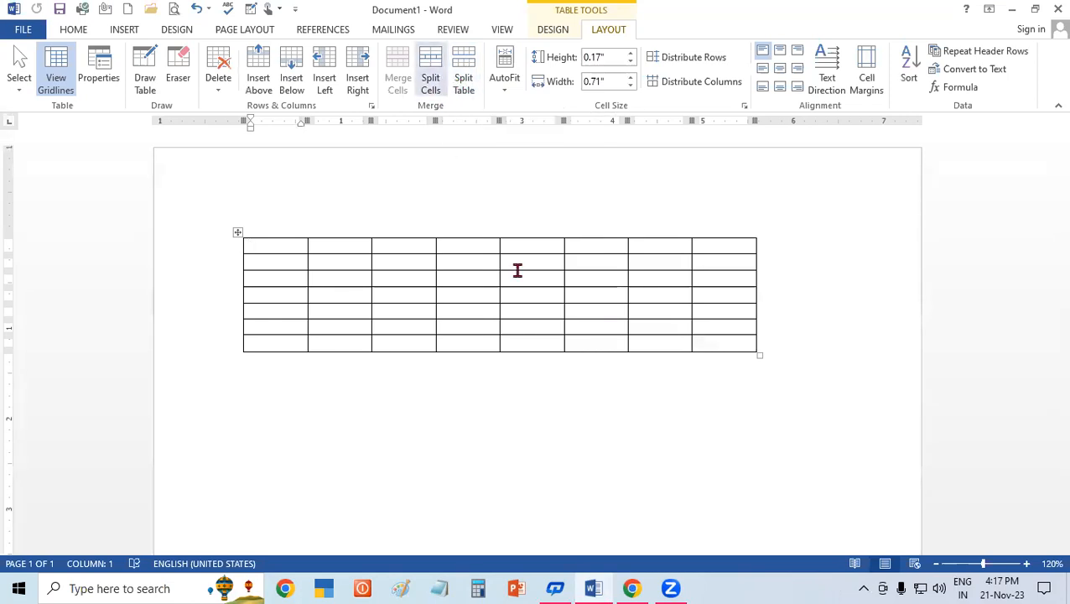
- Enlarge the table to cells about 0.27" high and 0.86" wide and fill its first row with 1, 2, 3, 4, 5, 67, 8, 5
left_click_drag(760, 352, 866, 418)
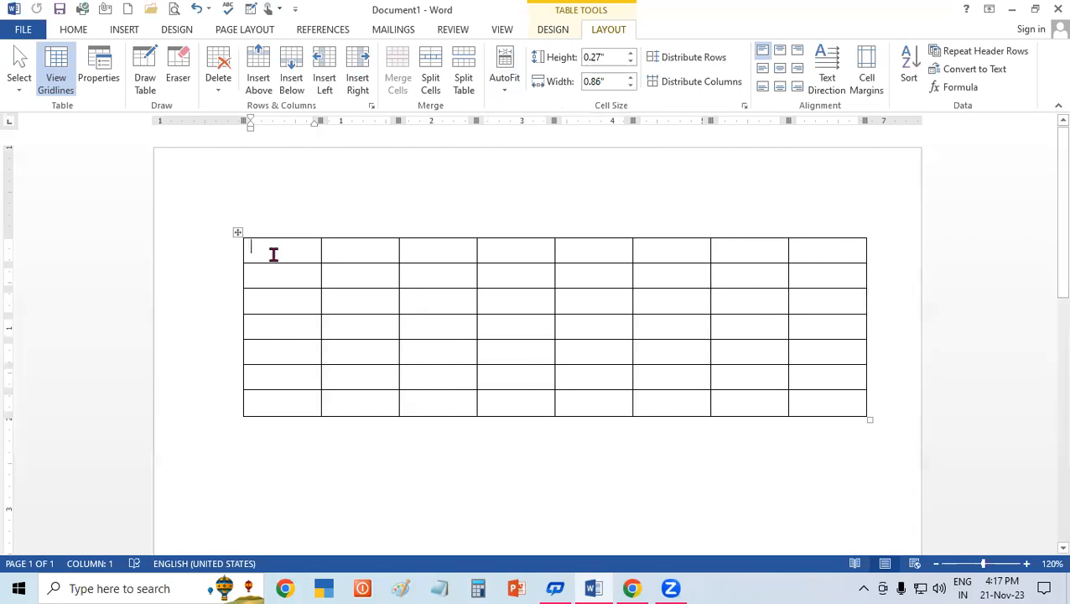
type("1")
key("Tab")
type("2")
key("Tab")
type("3")
key("Tab")
type("4")
key("Tab")
type("5")
key("Tab")
type("67")
key("Tab")
type("8")
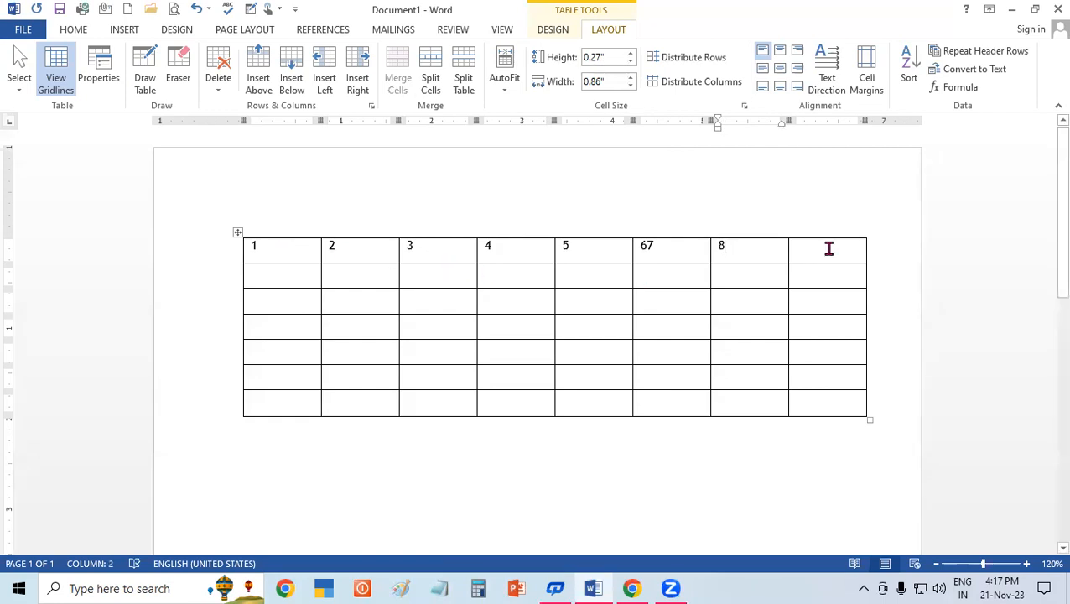
left_click(858, 253)
type("5")
- Increase the font size of the numbers in the table's first row to 12
left_click_drag(252, 243, 838, 248)
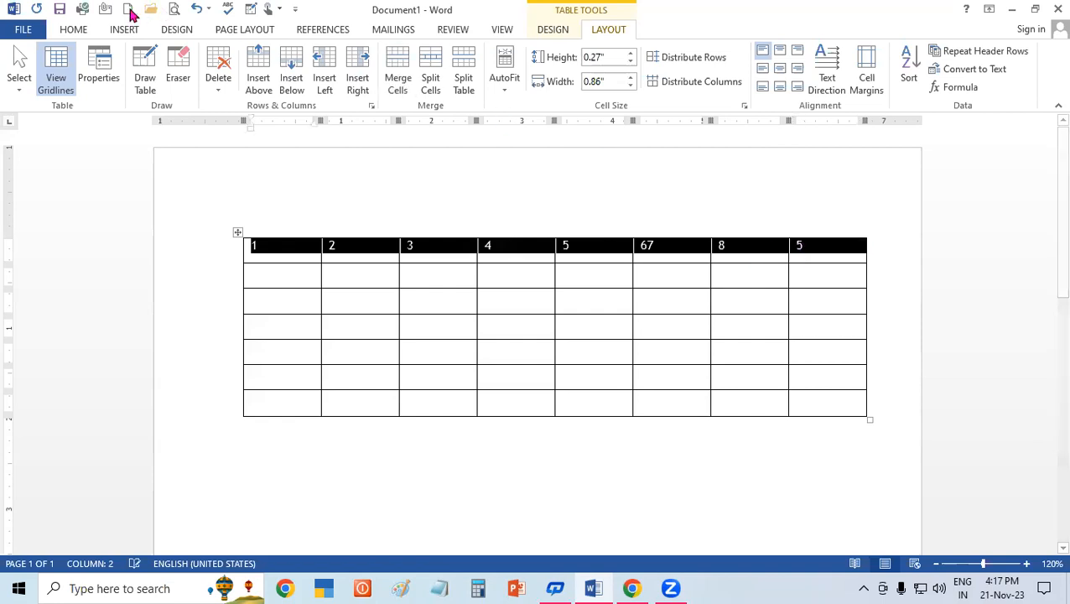
left_click(69, 29)
left_click(244, 59)
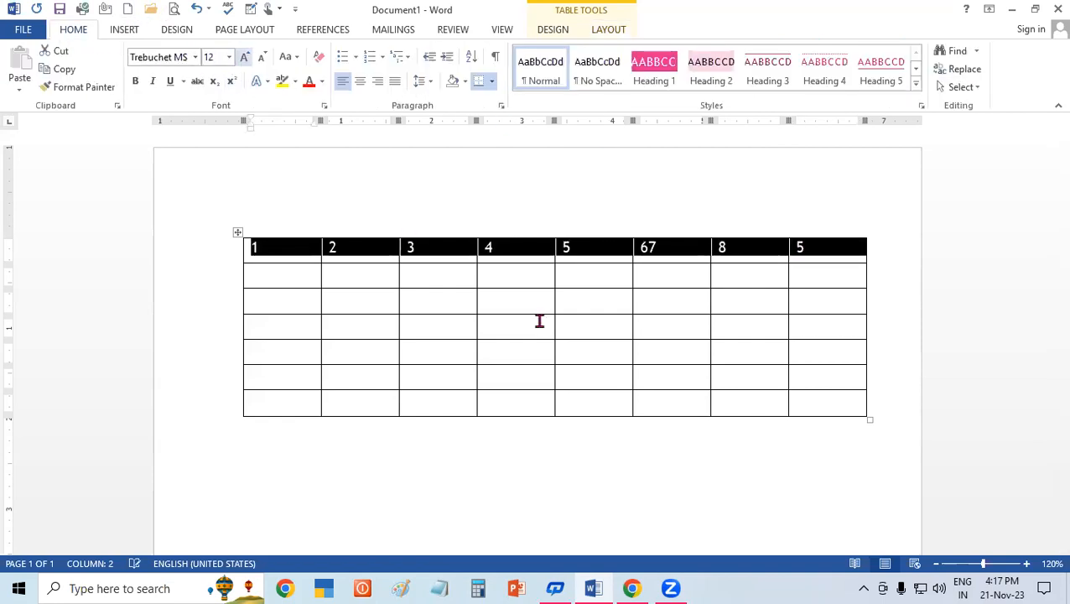
left_click(571, 299)
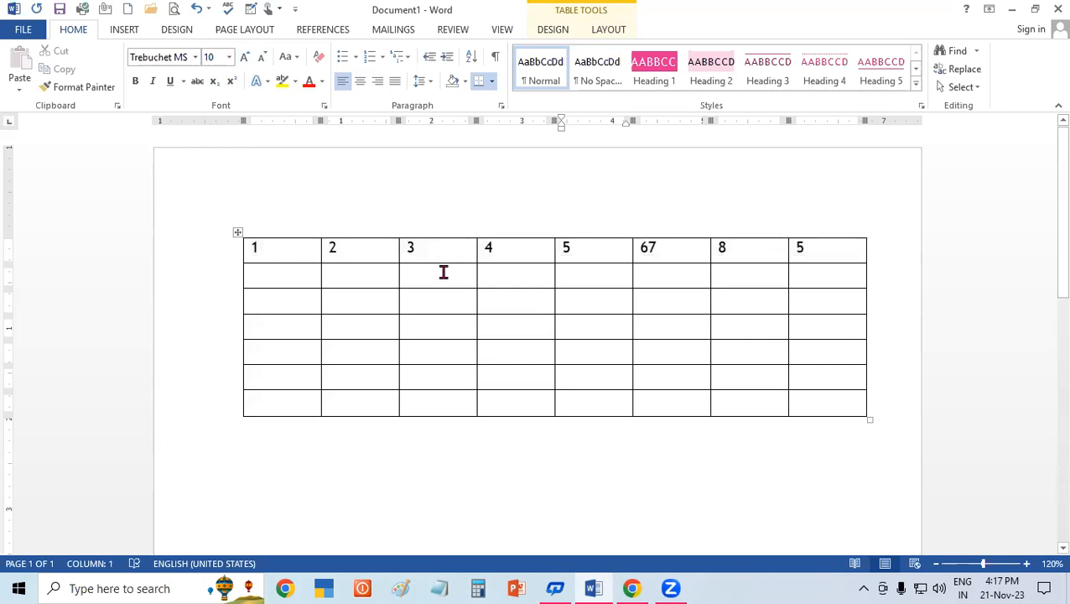
- AutoFit the table's columns to their contents and refit the table to the window width
left_click(443, 272)
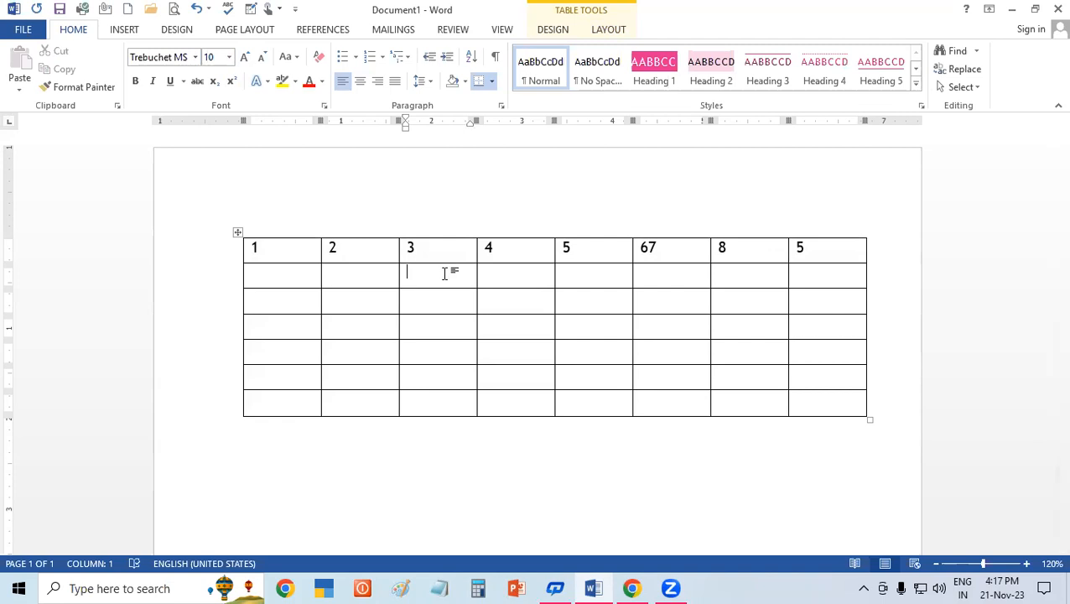
left_click(613, 30)
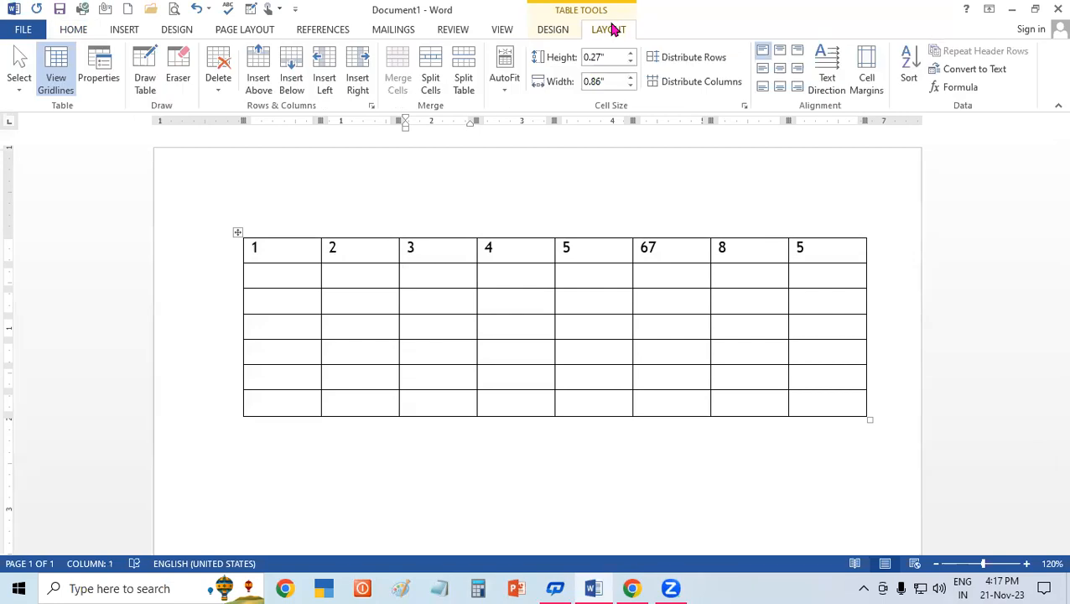
left_click(496, 80)
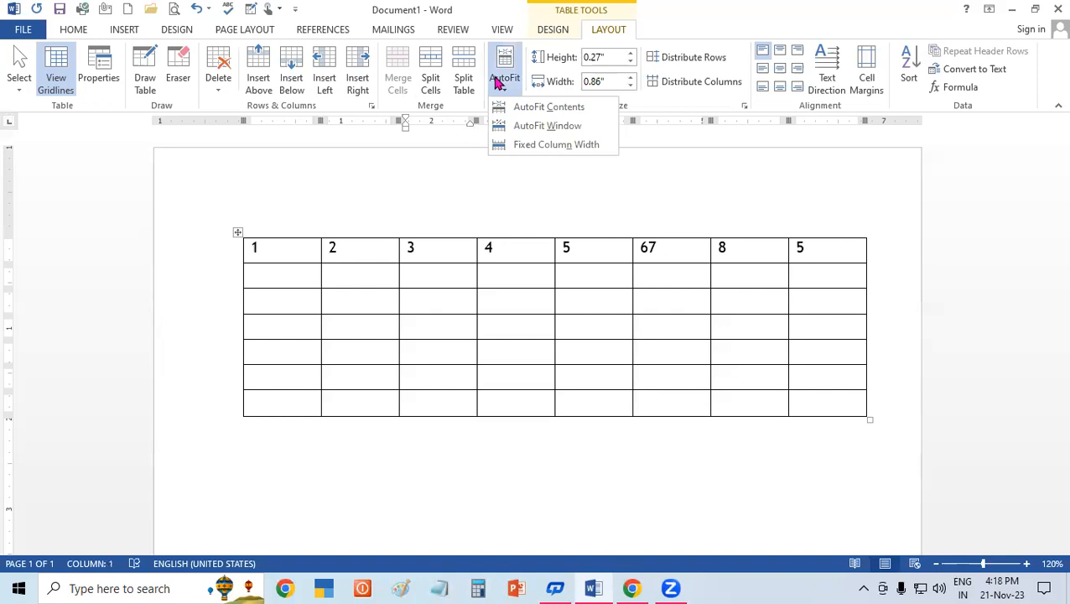
left_click(564, 117)
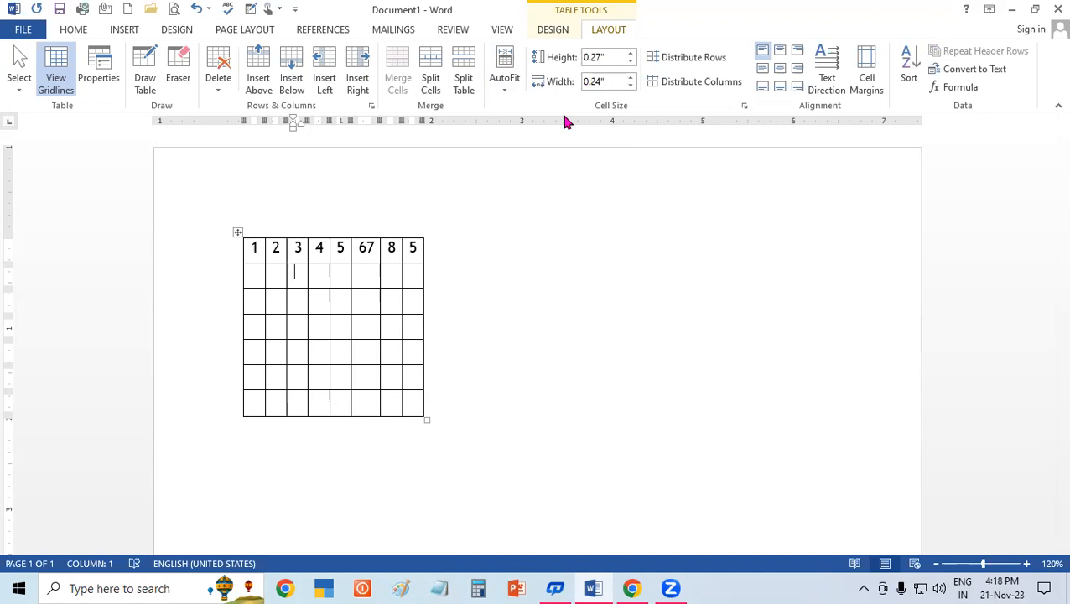
left_click(520, 91)
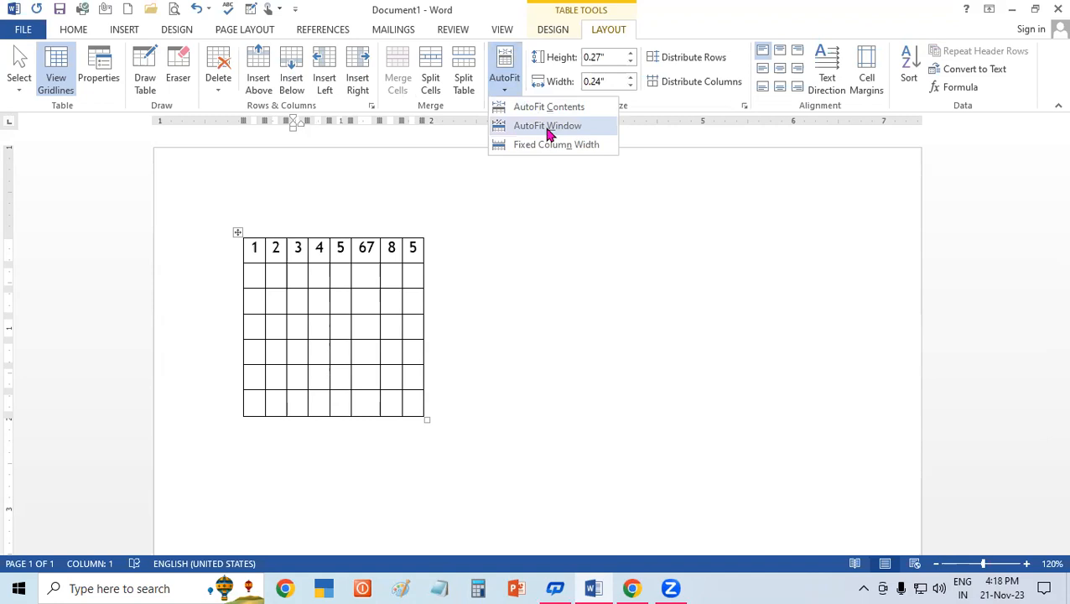
left_click(548, 126)
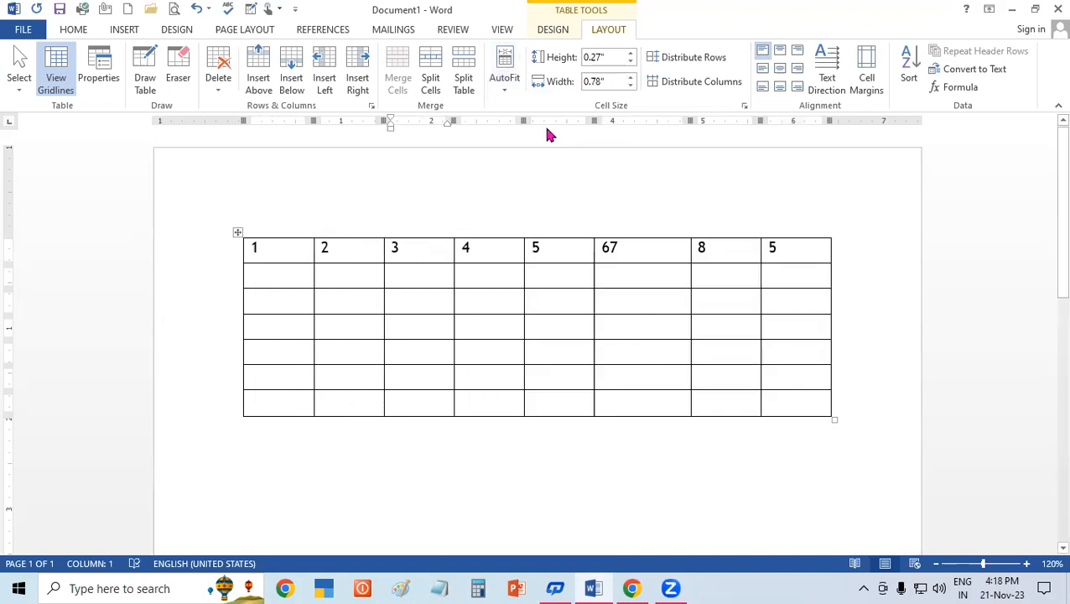
- Try AutoFit Window and AutoFit Contents again on the table, and undo the last fit to contents
left_click(268, 246)
left_click(363, 247)
left_click(412, 247)
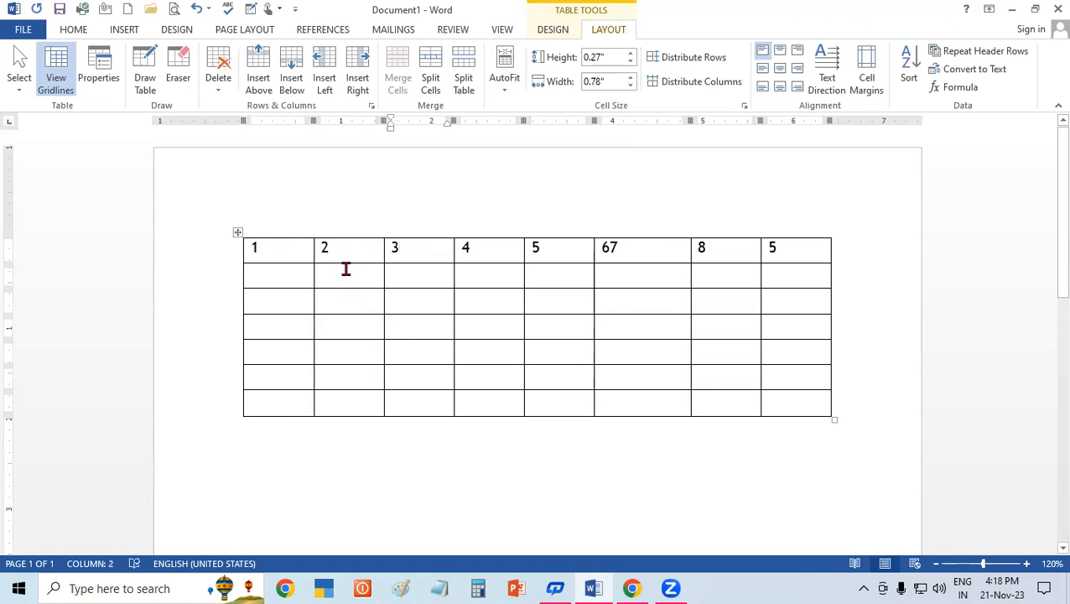
left_click(507, 79)
left_click(534, 127)
left_click(512, 92)
left_click(542, 115)
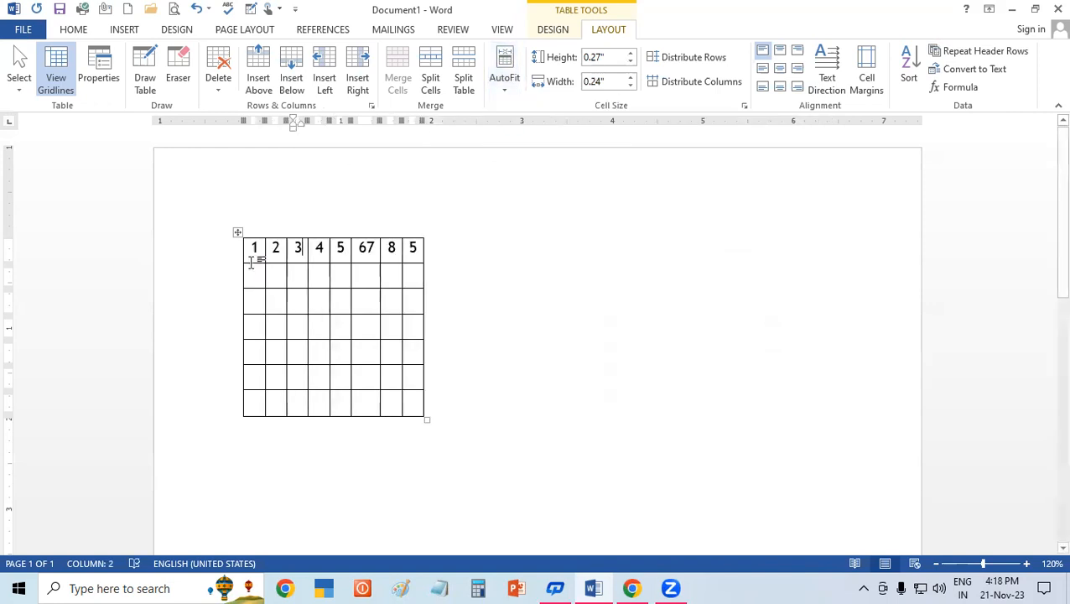
left_click(507, 84)
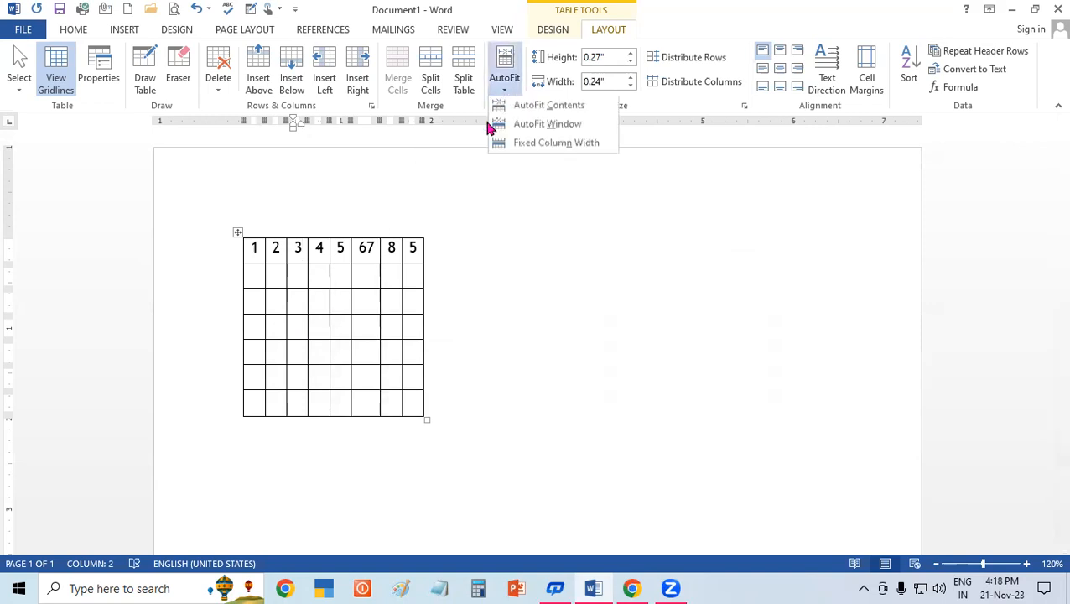
left_click(550, 340)
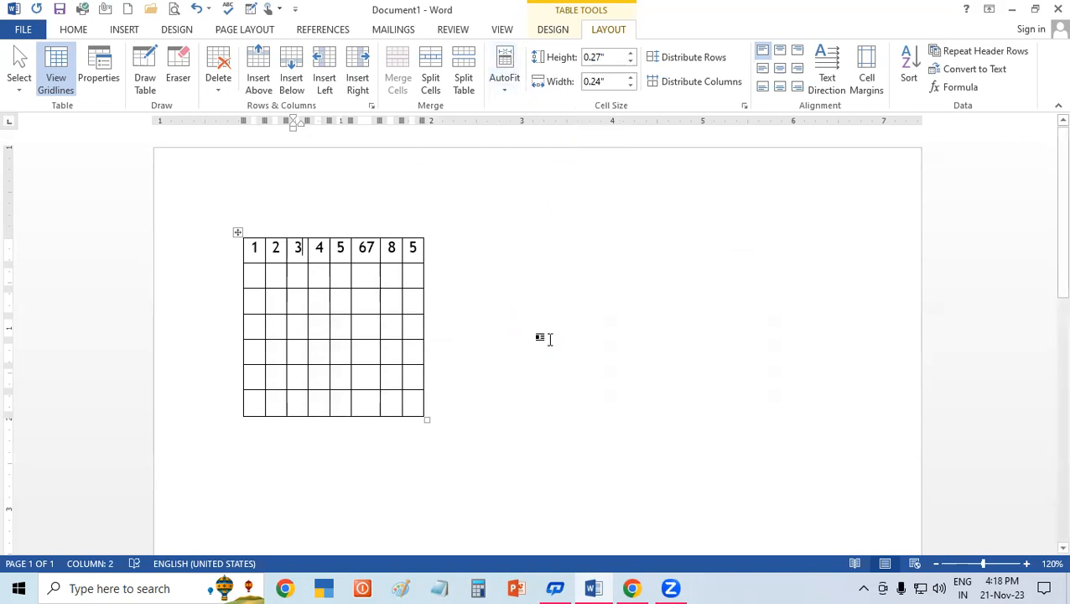
key("ctrl+z")
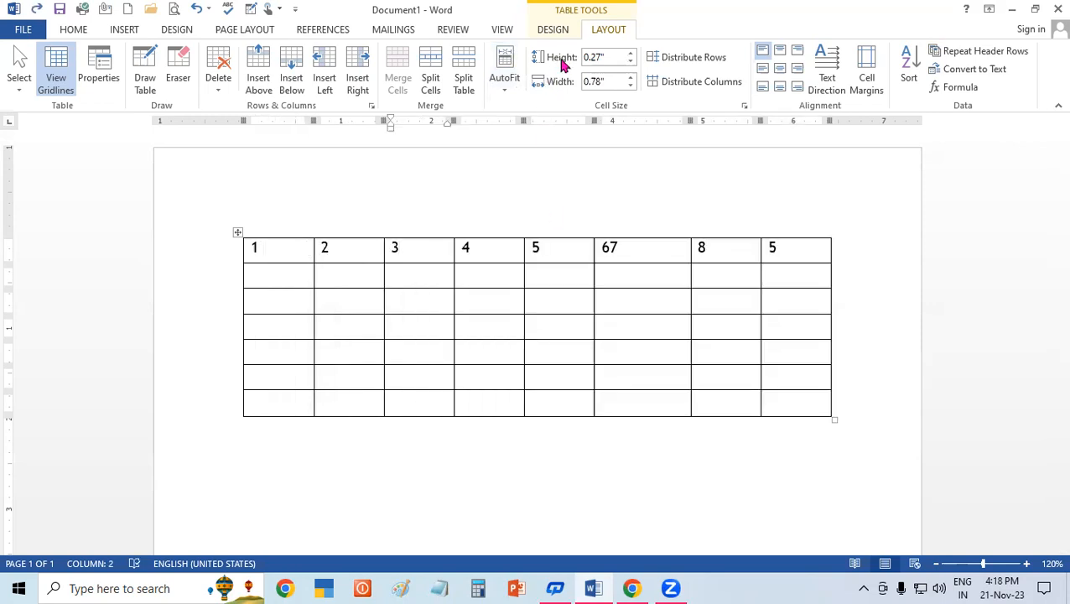
- Set the height of table rows two to four to 0.6", selecting their first seven columns
left_click(633, 274)
left_click_drag(270, 275, 723, 333)
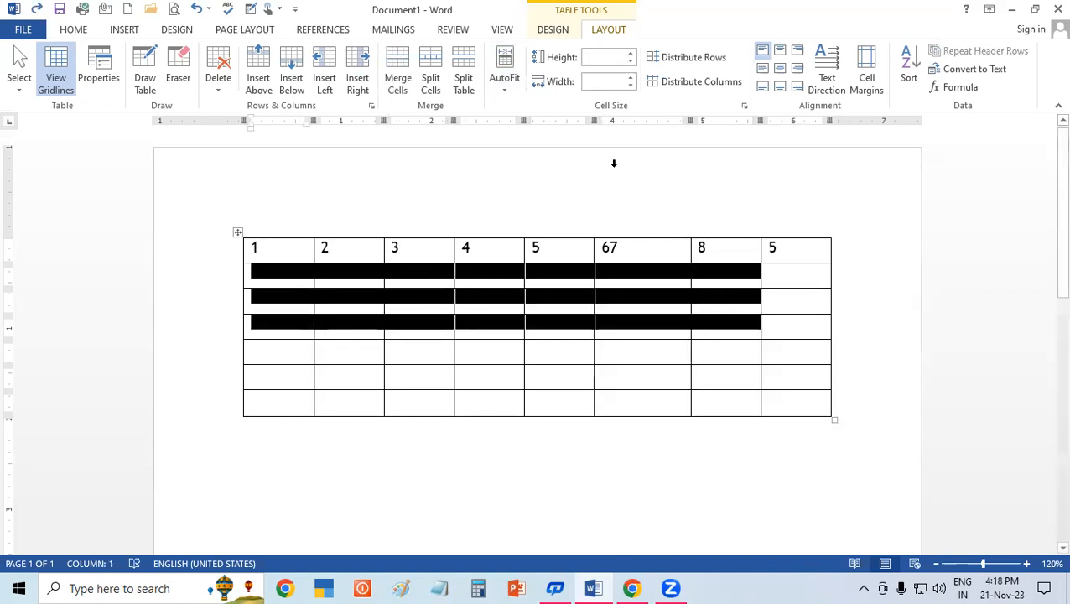
left_click(631, 54)
left_click(630, 54)
left_click(631, 54)
left_click(631, 54)
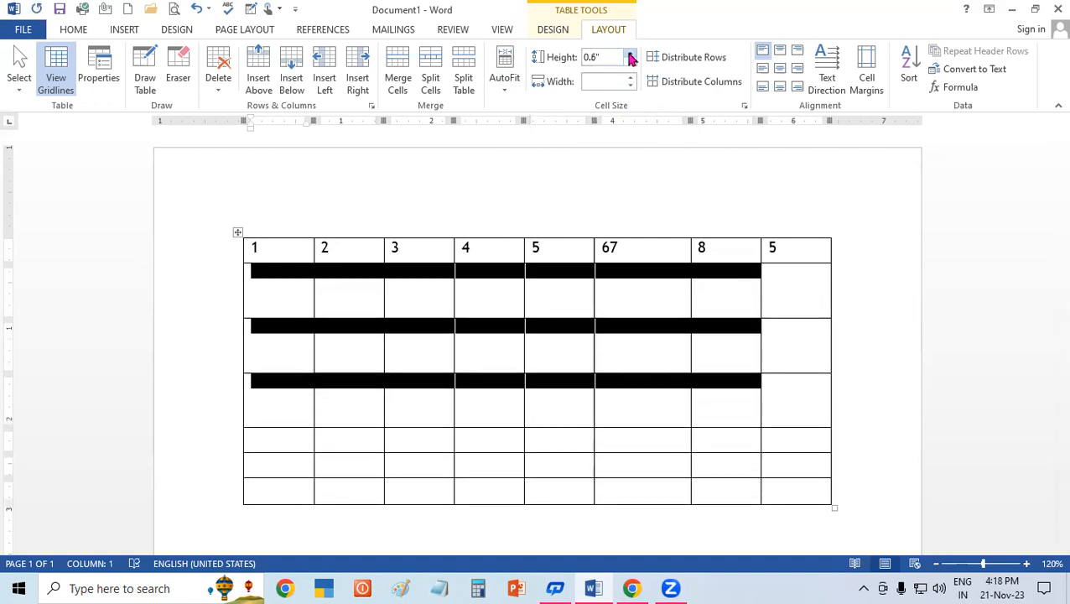
- Reduce the height of the selected rows two to four to 0.01"
left_click(631, 62)
left_click(630, 62)
left_click(630, 62)
left_click(630, 62)
left_click(631, 62)
left_click(631, 62)
- Try a cell width of 0.5" for the selected cells in rows two to four, and narrow them to 0.2"
left_click(630, 78)
left_click(630, 77)
left_click(630, 77)
left_click(630, 77)
left_click(631, 77)
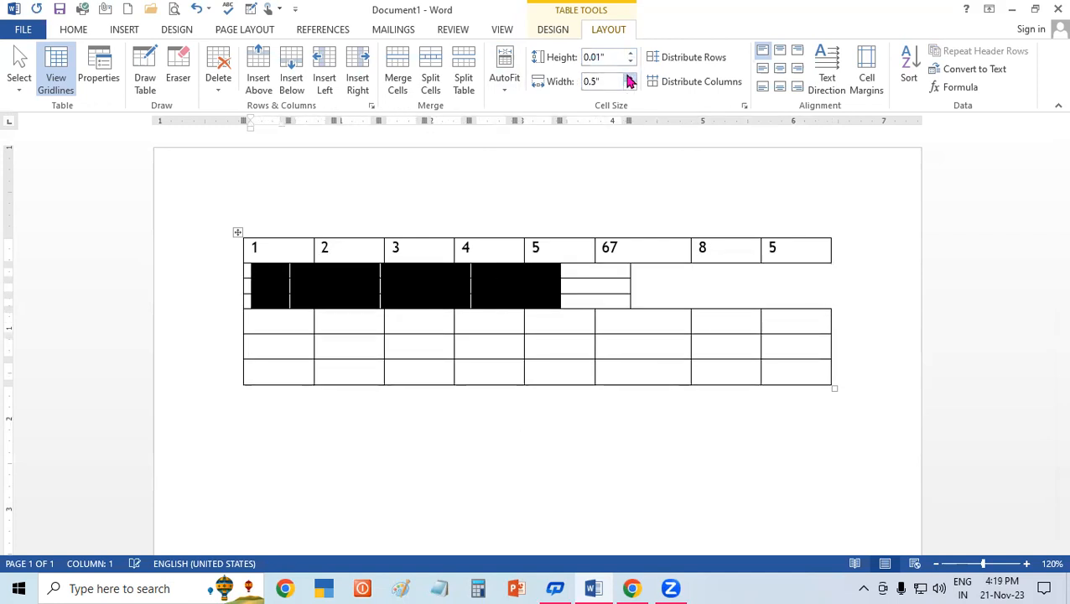
left_click(631, 85)
left_click(631, 85)
left_click(631, 84)
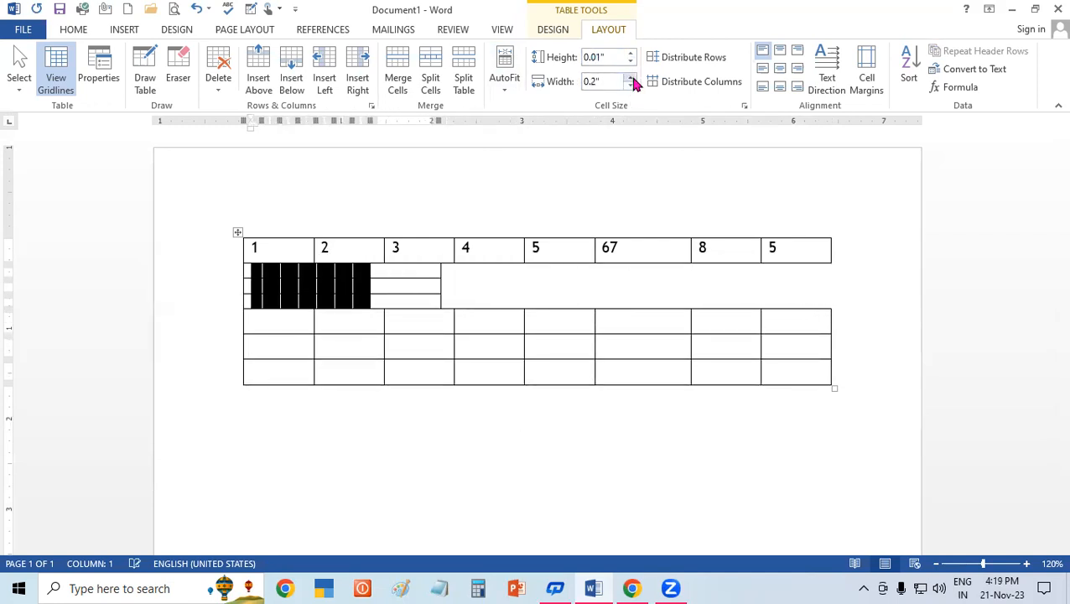
- Widen the selected cells in rows two to four gradually past 0.7"
left_click(634, 77)
left_click(634, 77)
left_click(634, 77)
left_click(634, 77)
left_click(634, 77)
left_click(634, 77)
left_click(633, 78)
left_click(633, 78)
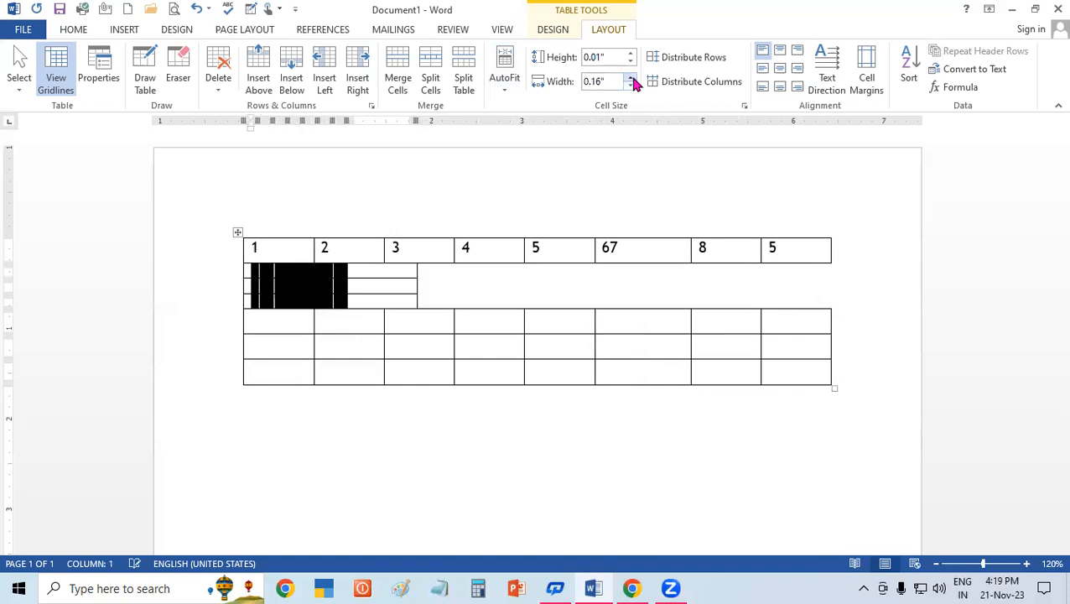
left_click(634, 78)
left_click(634, 78)
left_click(633, 78)
left_click(633, 78)
left_click(633, 78)
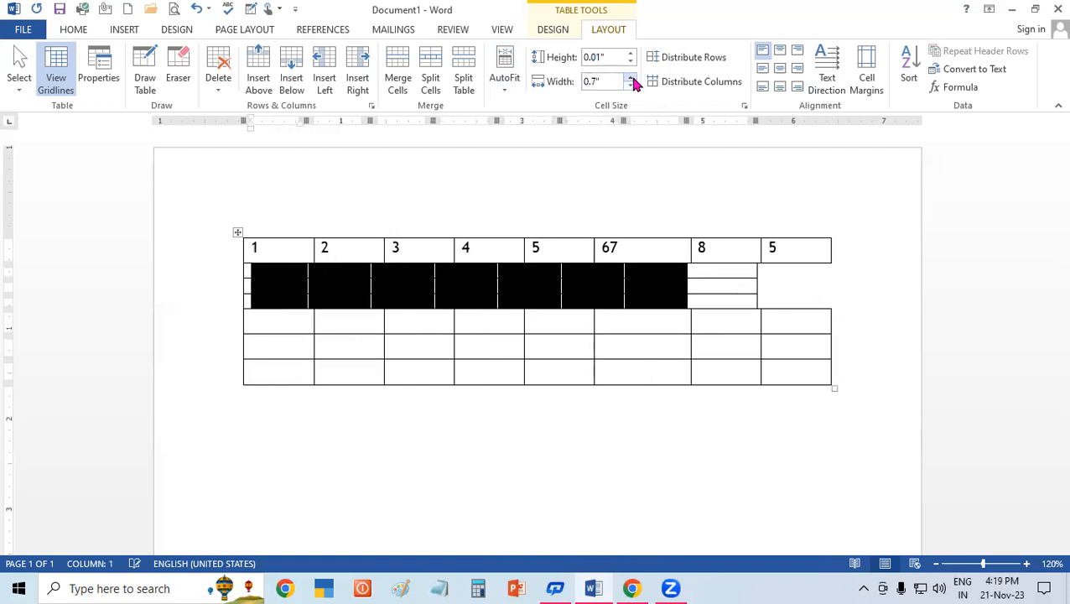
left_click(634, 78)
left_click(629, 342)
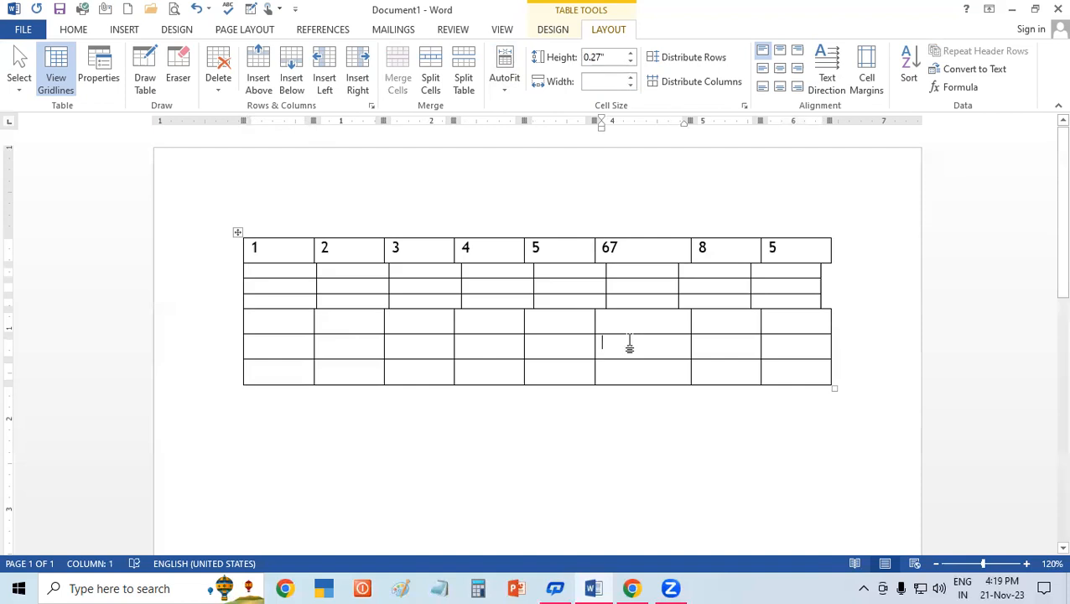
- Undo all the cell width changes in rows two to four and the last reduction of their height
key("ctrl+z")
key("ctrl+z")
key("ctrl+z")
key("ctrl+z")
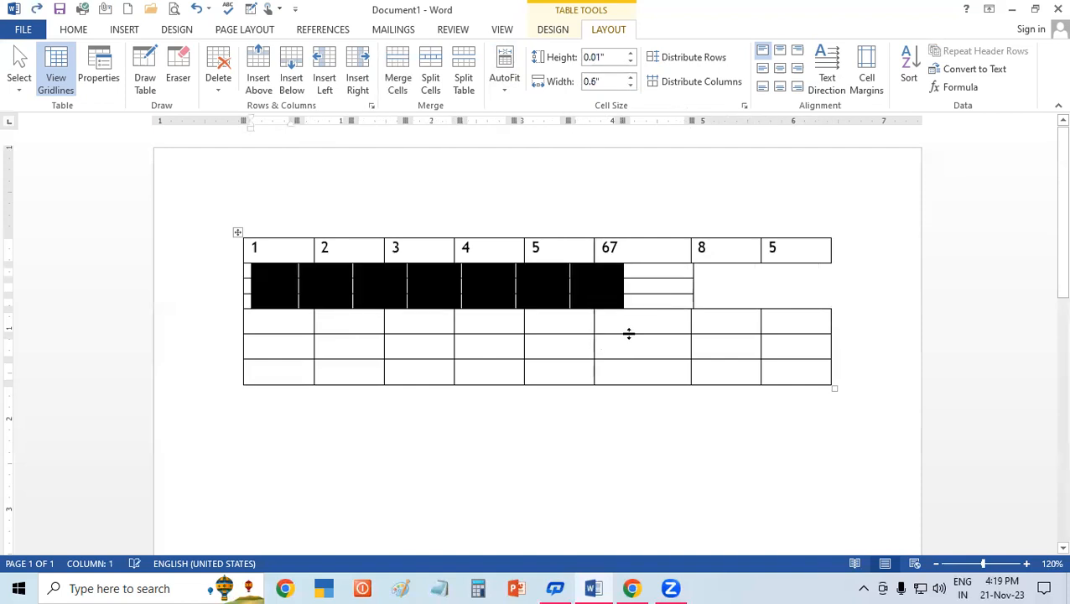
key("ctrl+z")
key("ctrl+z")
key("ctrl+z")
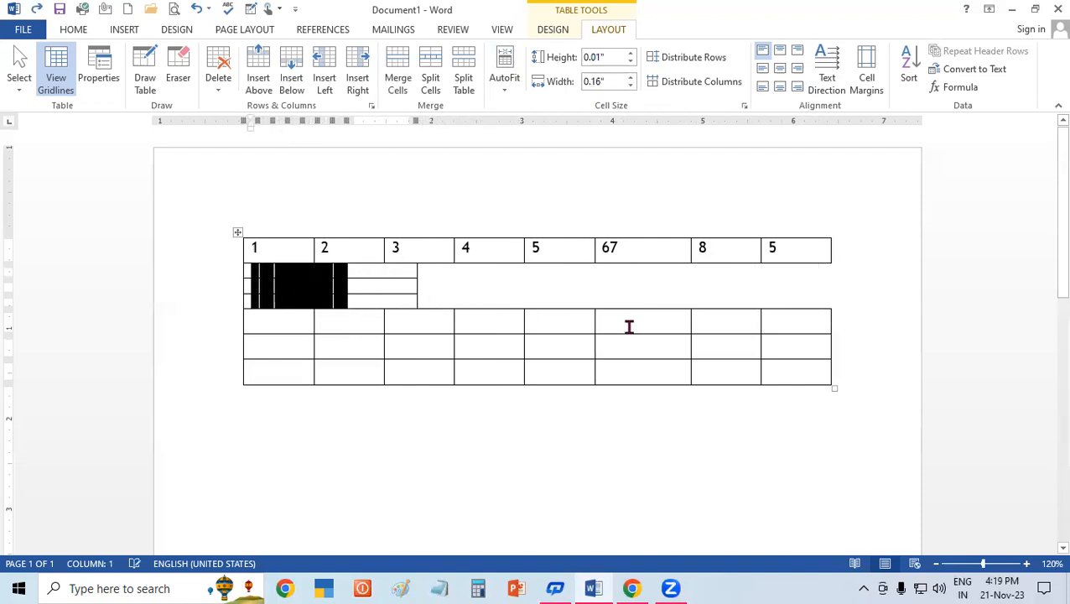
key("ctrl+z")
key("ctrl+z")
key("ctrl+z")
key("ctrl+z")
key("ctrl+z")
key("ctrl+z")
key("ctrl+z")
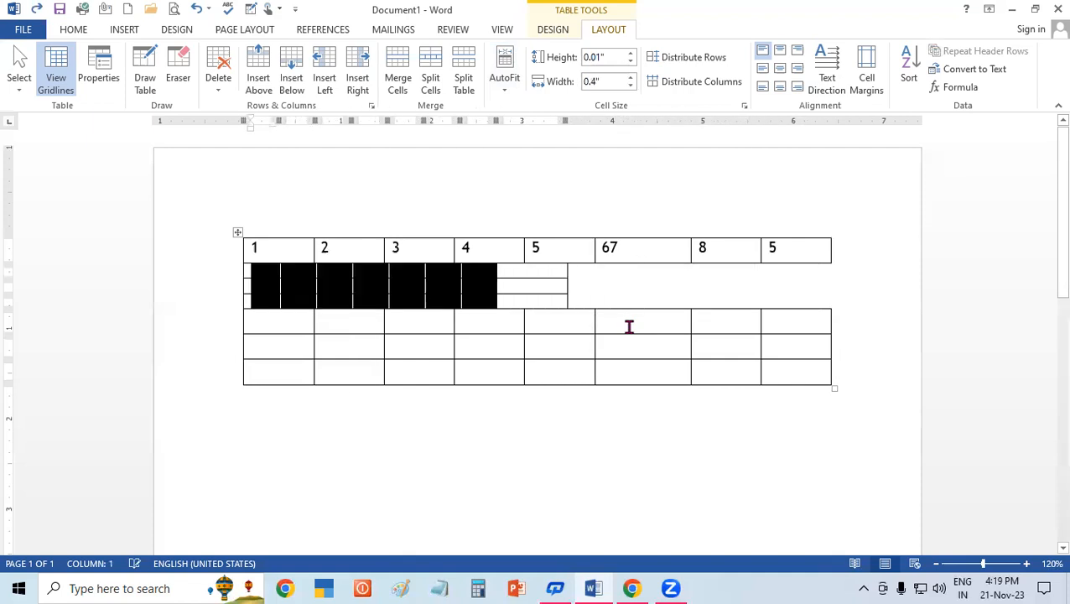
key("ctrl+z")
key("ctrl+z")
key("ctrl+z")
key("ctrl+z")
key("ctrl+z")
key("ctrl+z")
key("ctrl+z")
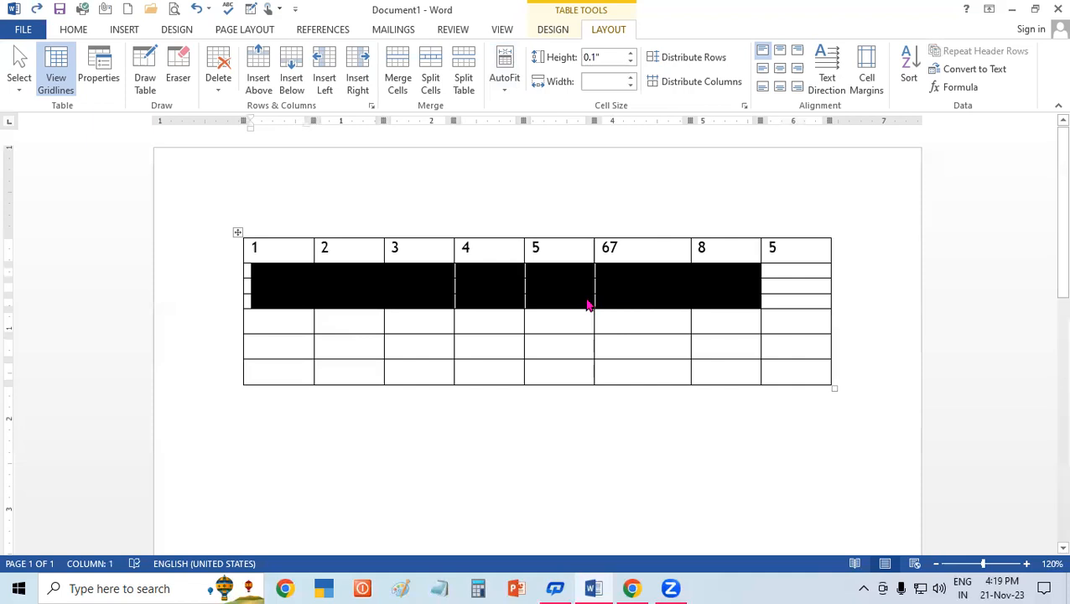
- Select all cells of the table and reduce the column widths to the minimum their contents allow
left_click(589, 305)
left_click_drag(283, 245, 797, 373)
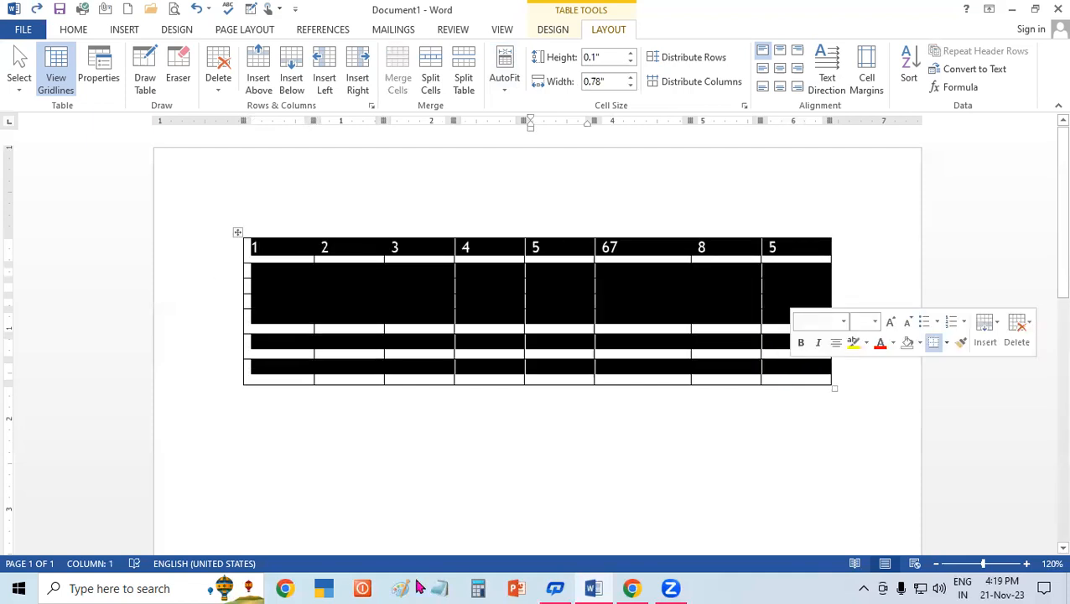
left_click(631, 83)
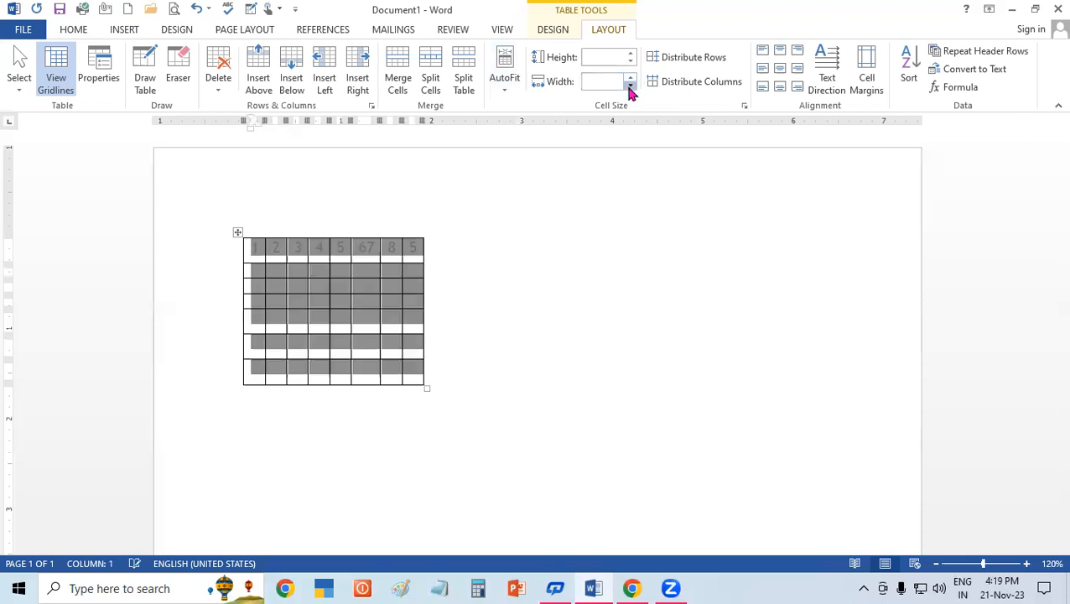
- Try a height of 0.2" for all table rows, and reduce it to 0.01"
left_click(630, 60)
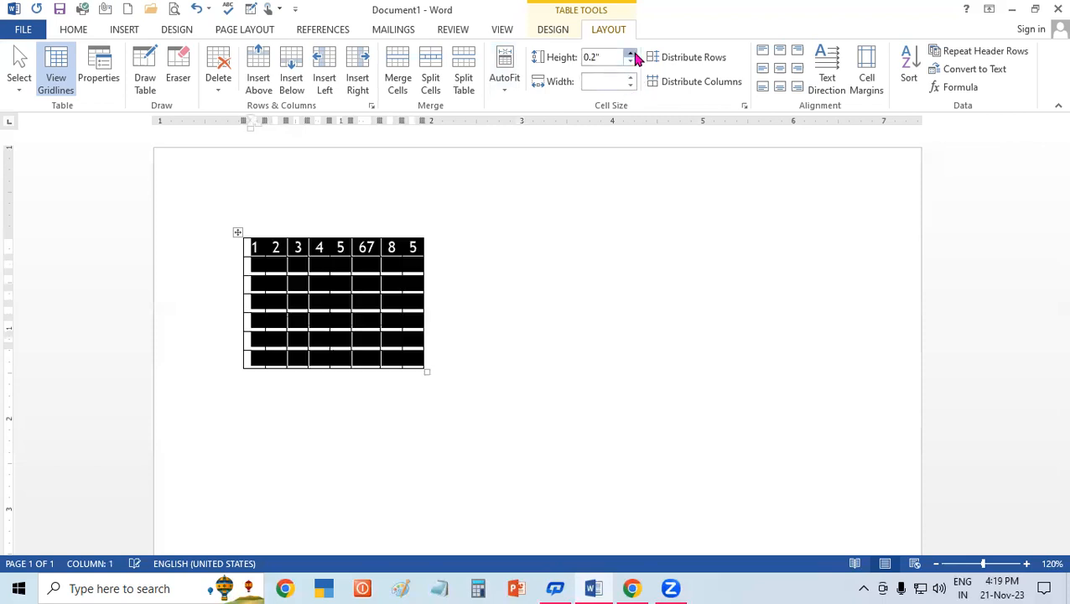
left_click(631, 63)
left_click(630, 63)
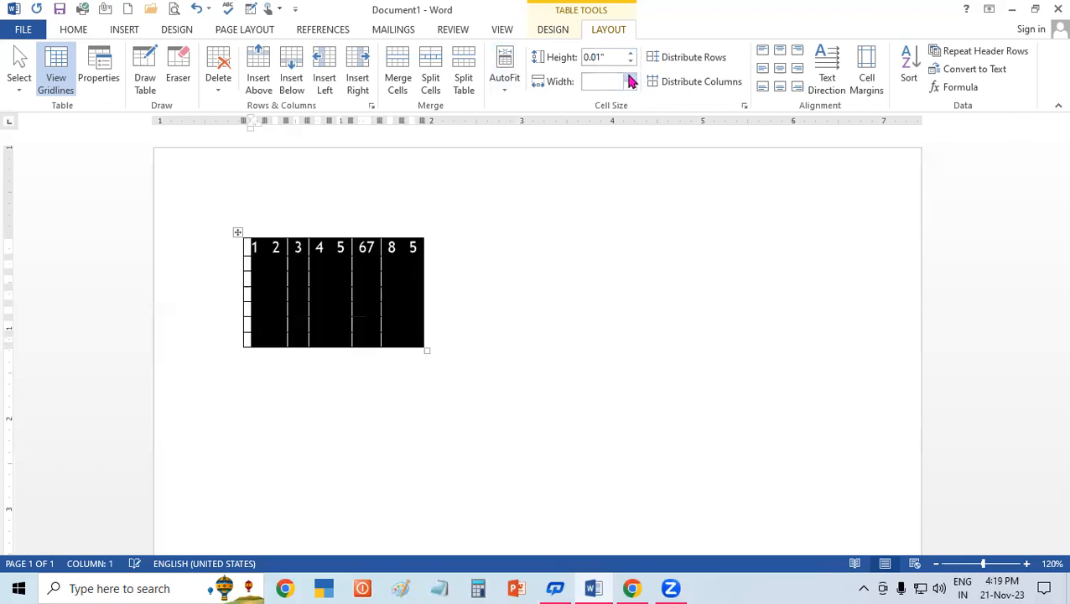
left_click(608, 283)
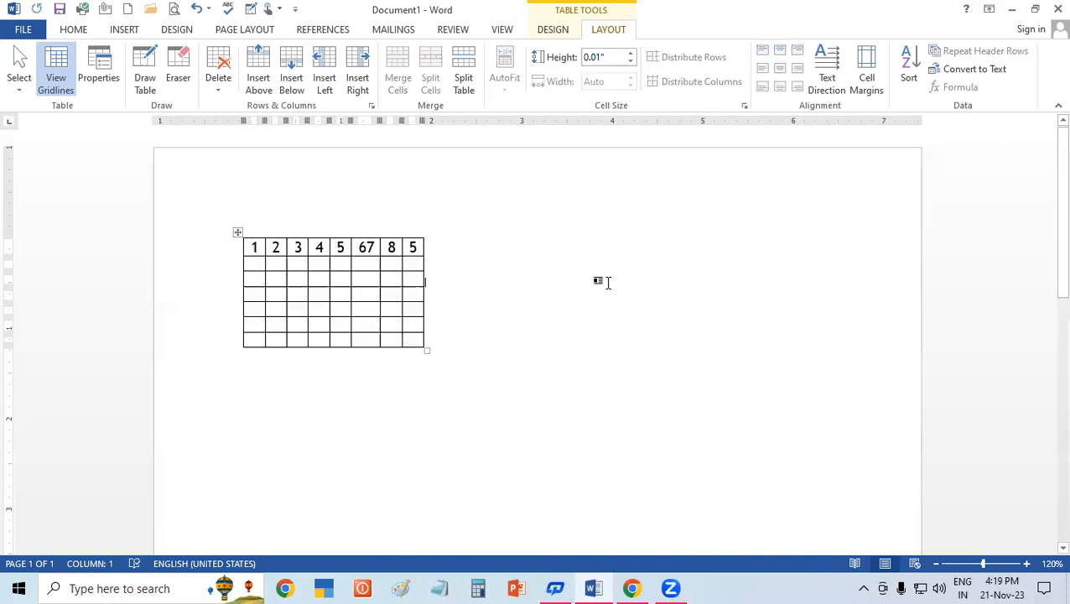
- Undo the height changes made to all table rows, keeping the narrowed columns
key("ctrl+a")
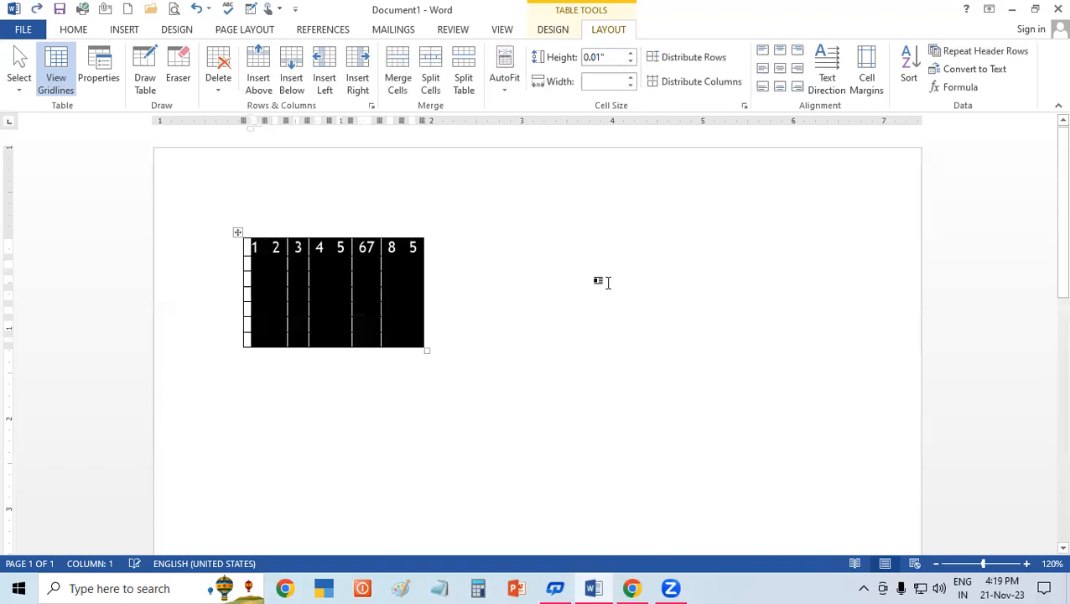
key("ctrl+z")
key("ctrl+z")
key("ctrl+z")
key("ctrl+z")
key("ctrl+z")
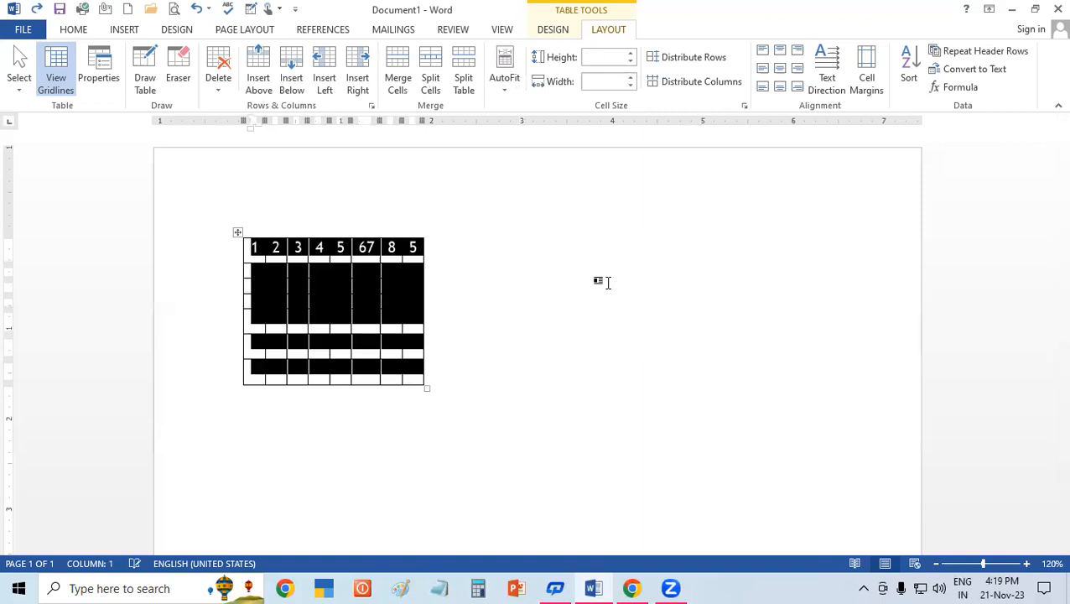
key("ctrl+z")
key("ctrl+y")
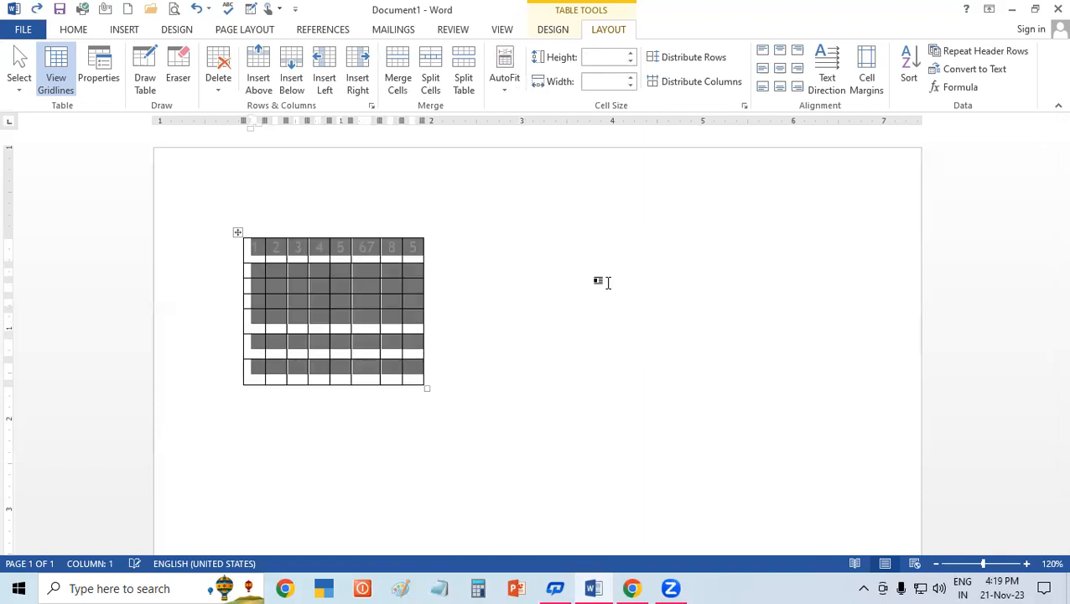
- Undo the narrowing of the table's columns and clear the selection
key("ctrl+z")
left_click(611, 291)
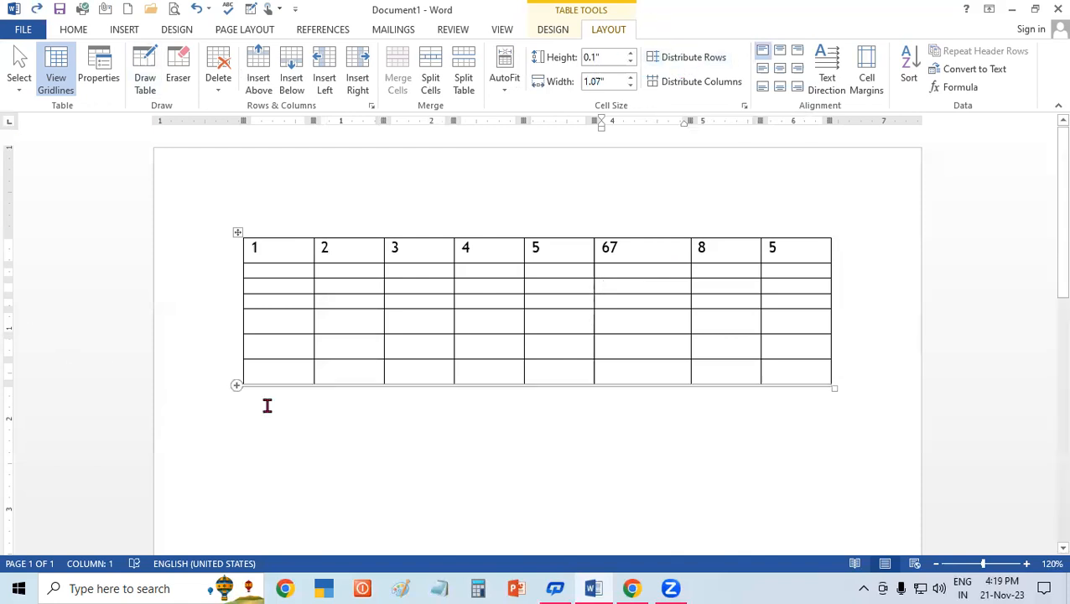
- Make rows four, five and seven much taller, the third row about 1.05" high, and widen the first column at the second's expense
left_click_drag(296, 384, 299, 492)
left_click_drag(318, 345, 363, 364)
left_click_drag(314, 335, 316, 451)
left_click_drag(324, 309, 327, 497)
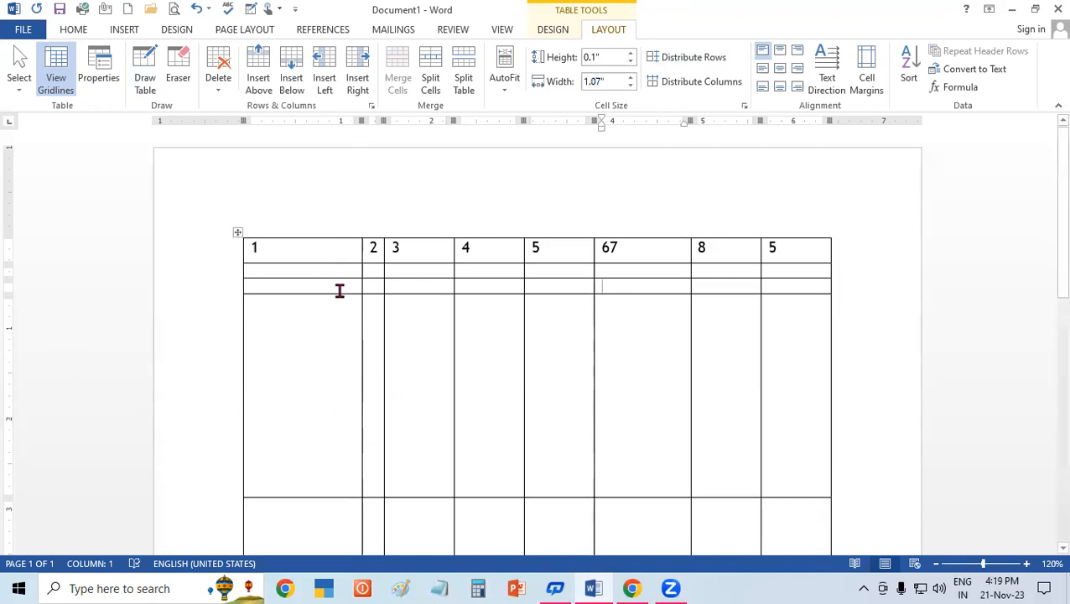
left_click_drag(338, 295, 335, 373)
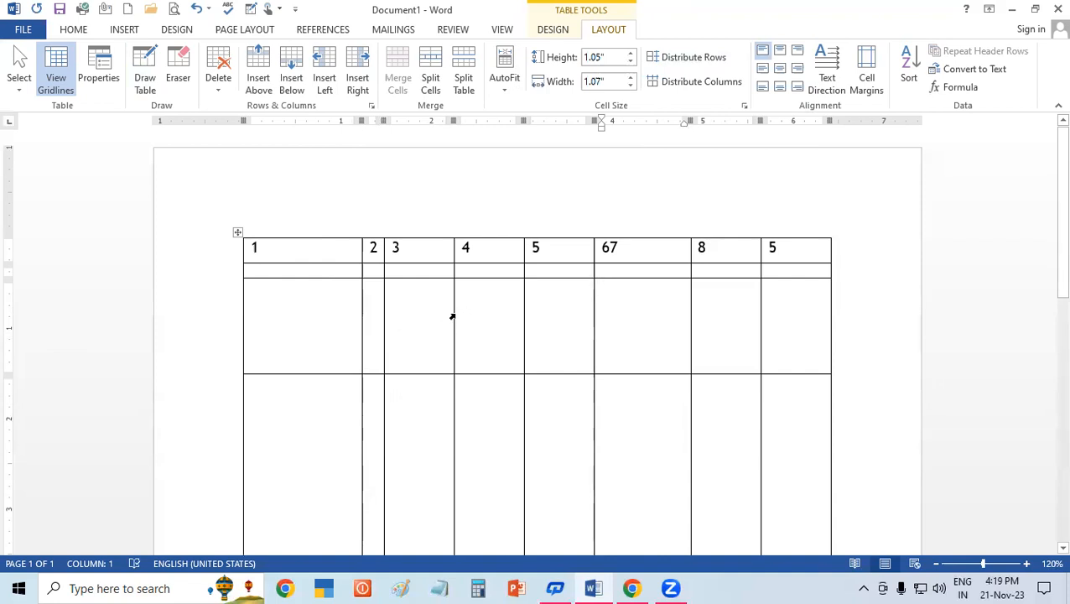
- Widen the third column at the fourth column's expense and shorten the fourth row
left_click_drag(452, 323, 503, 355)
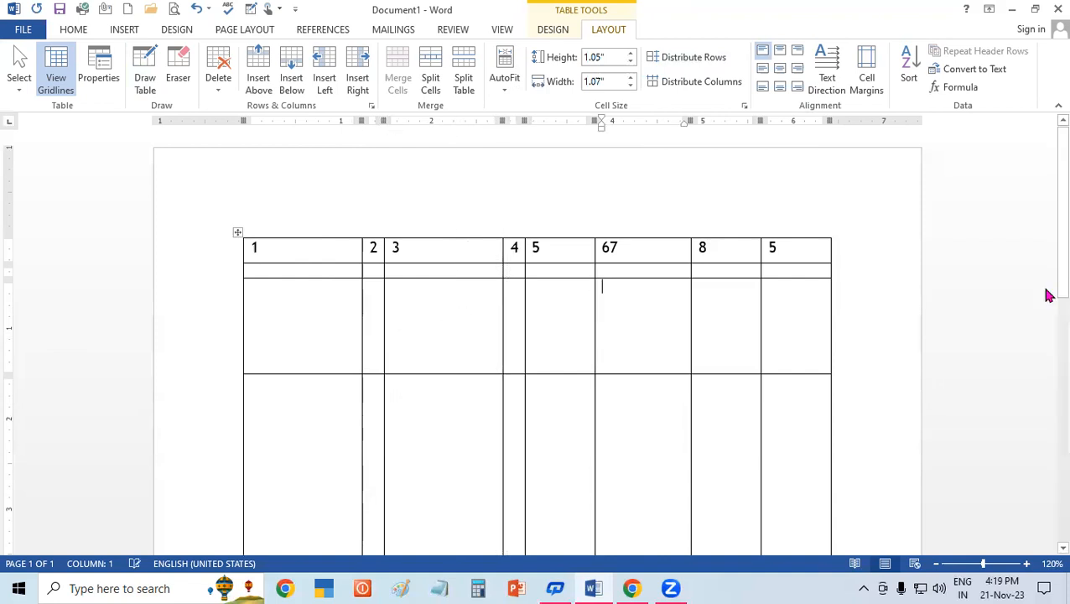
scroll(1046, 295, "down", 5)
scroll(1049, 318, "up", 3)
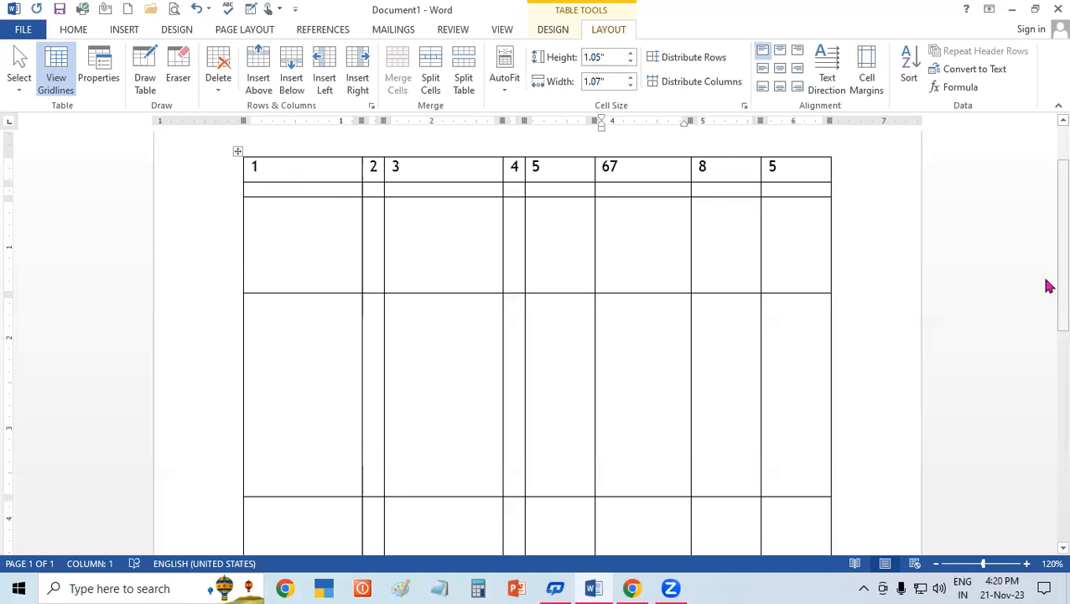
scroll(1048, 286, "down", 2)
left_click_drag(475, 407, 473, 327)
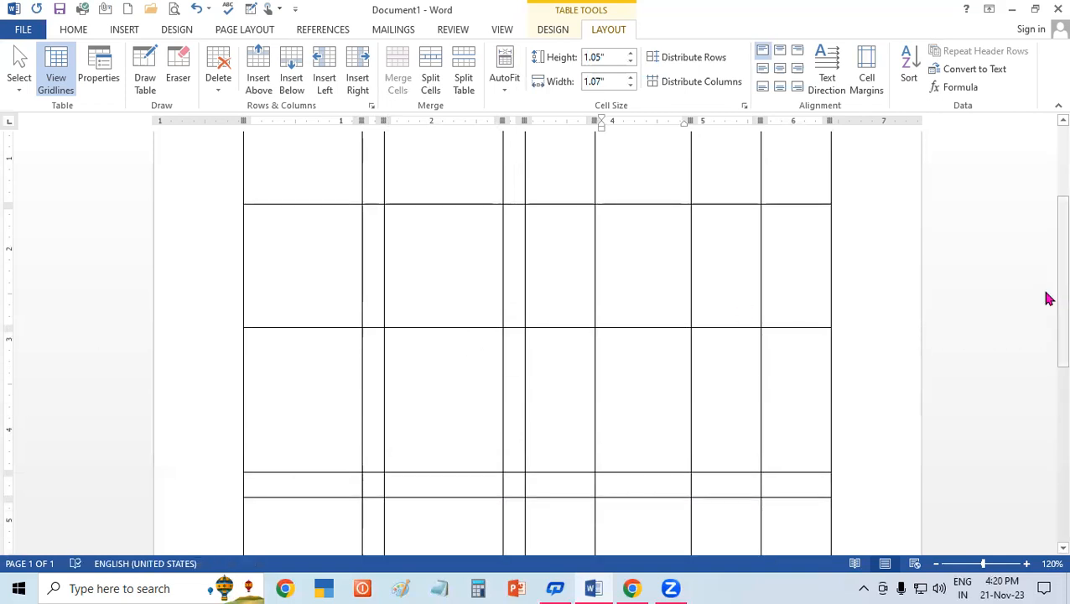
scroll(1045, 303, "up", 3)
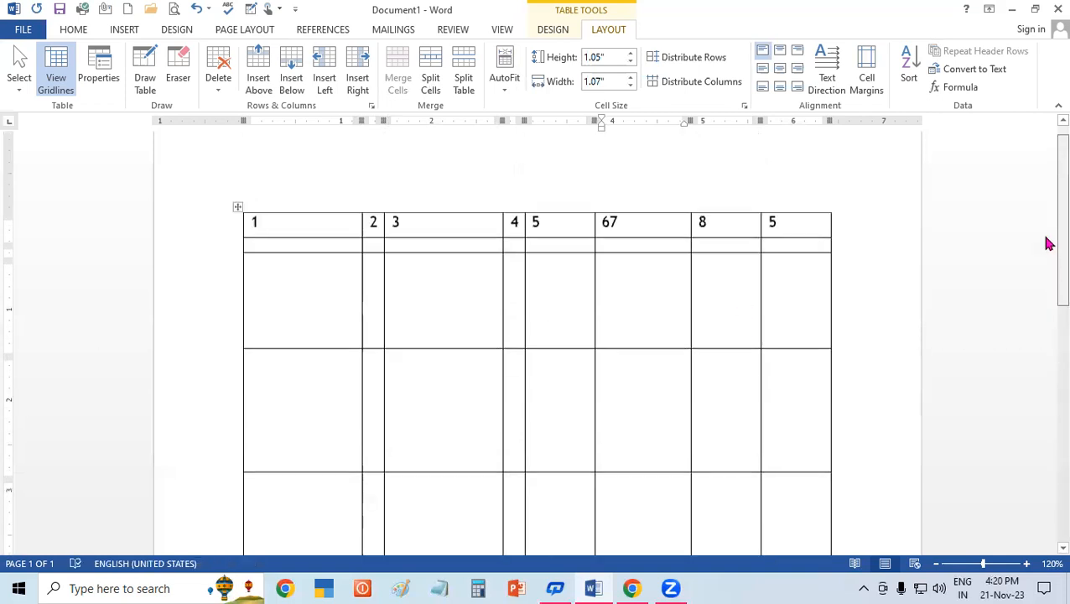
- Distribute the table's rows to equal heights and its columns to equal widths, and check the whole table
left_click(692, 59)
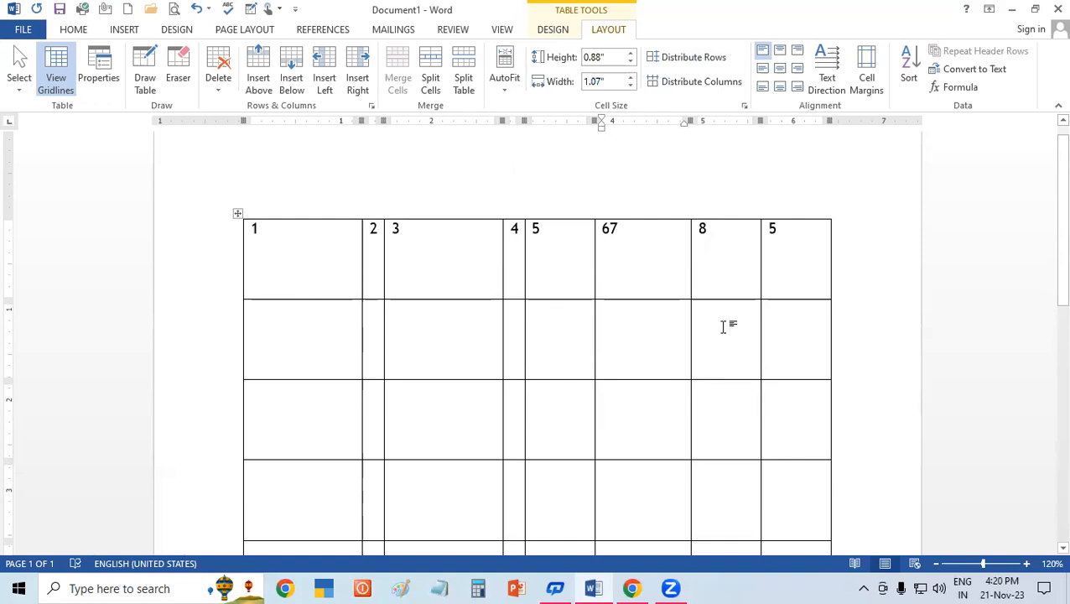
left_click(707, 89)
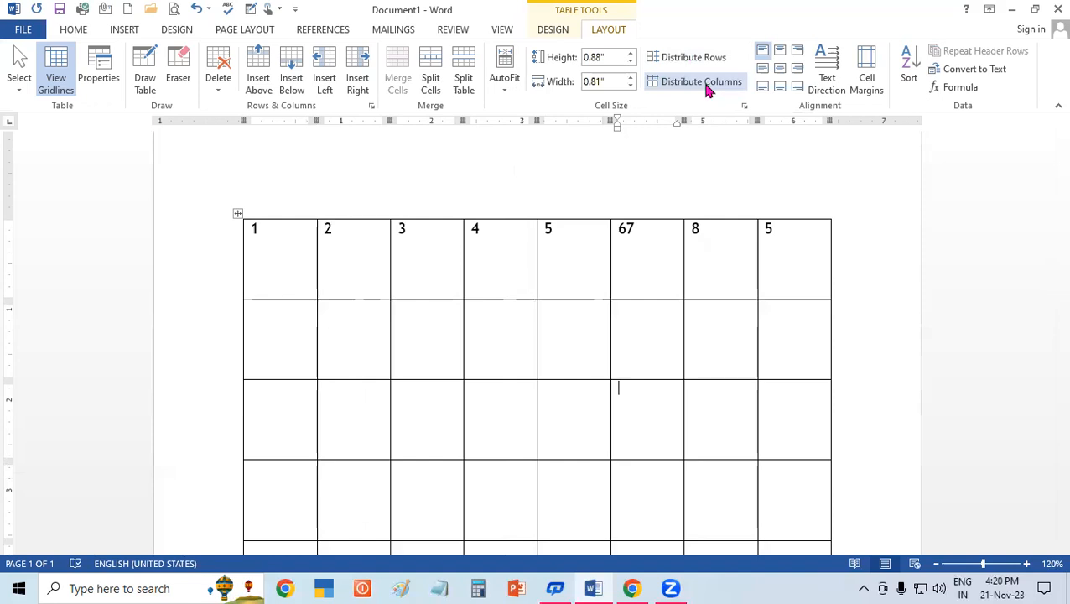
scroll(1048, 363, "down", 5)
scroll(1048, 358, "up", 4)
scroll(1047, 215, "up", 3)
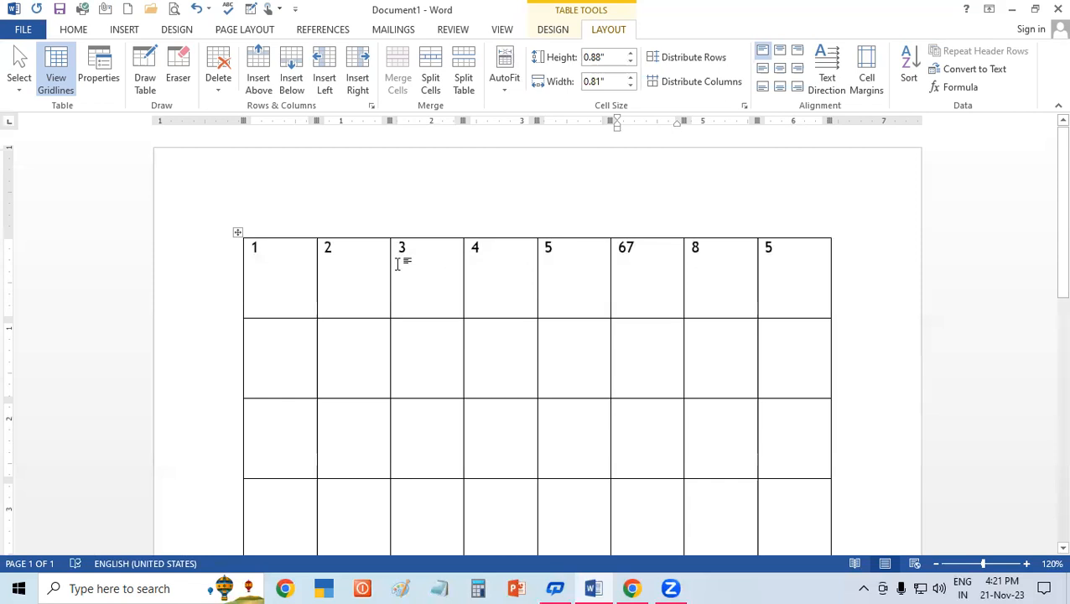
- Increase the font size of the numbers in the table's first row to 18
left_click_drag(249, 248, 759, 254)
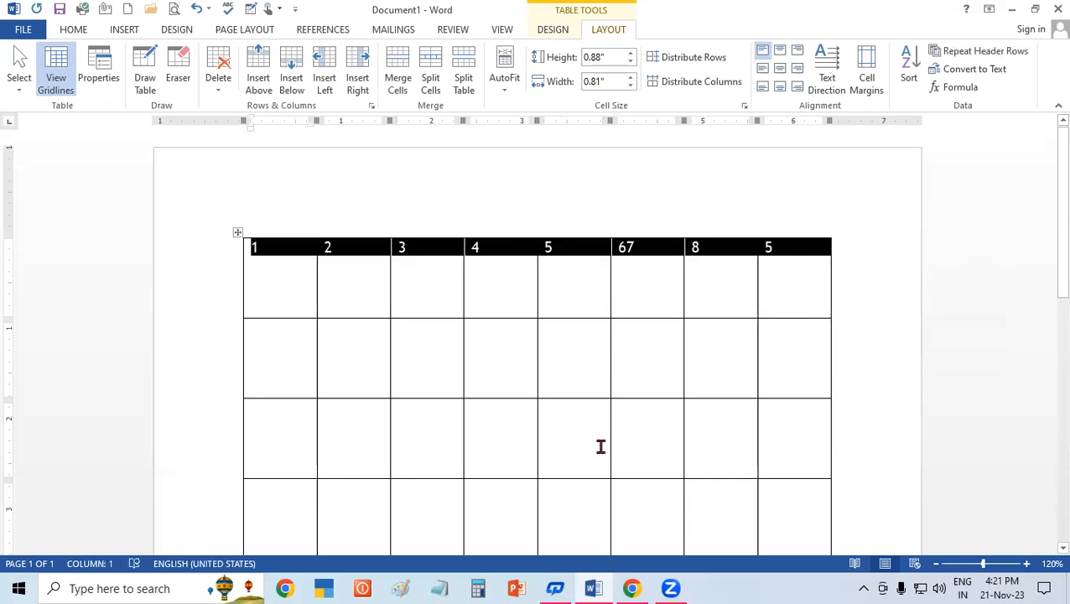
left_click(74, 30)
left_click(243, 57)
left_click(243, 57)
left_click(243, 57)
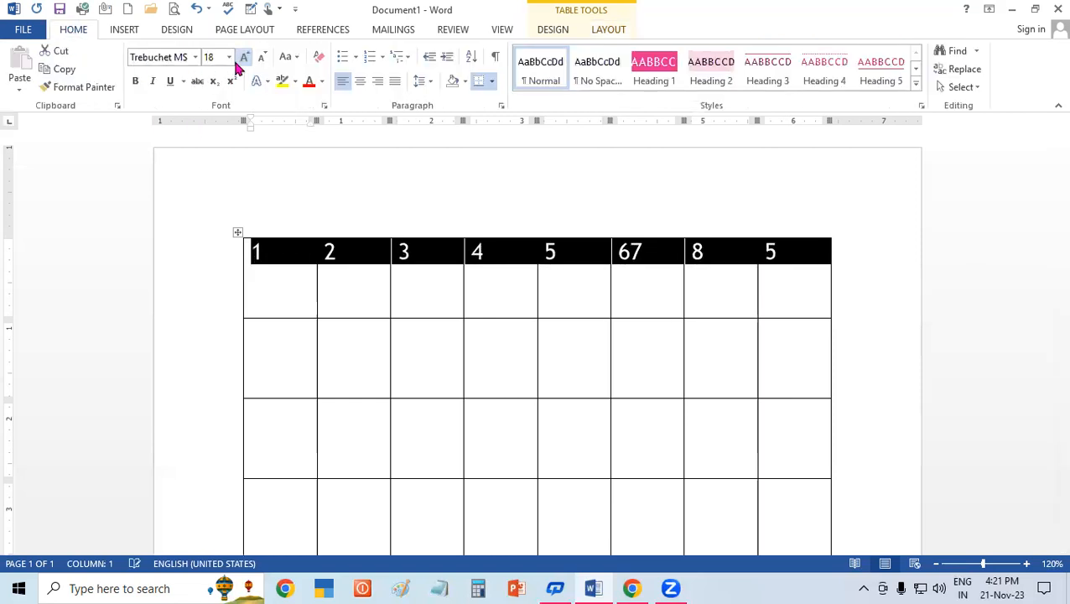
- Try different cell alignments on the first row's numbers, from centre, bottom and left positions to right and top centre
left_click(613, 31)
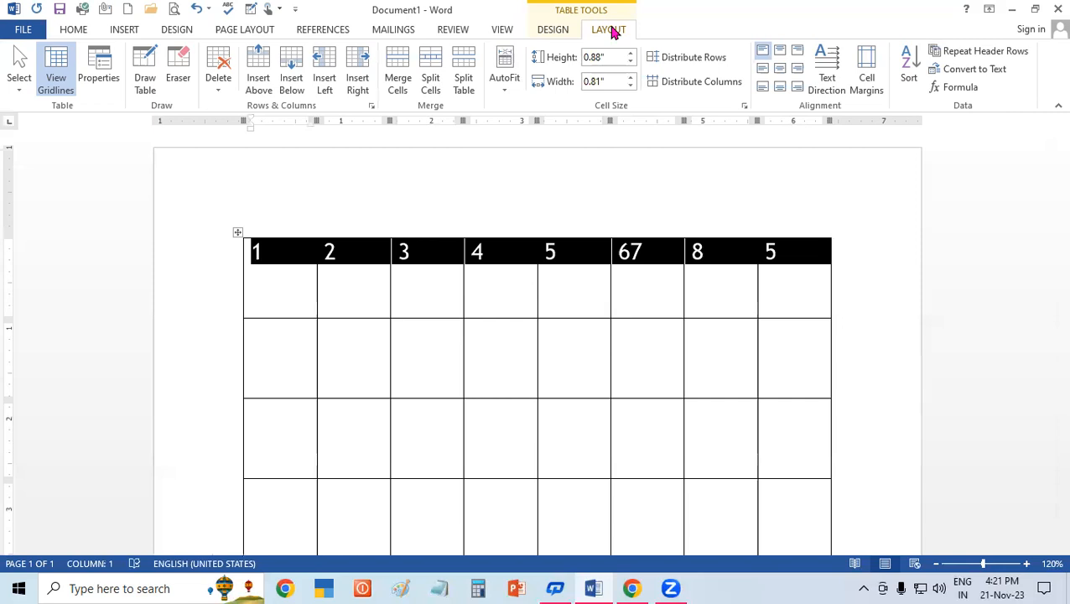
left_click(780, 67)
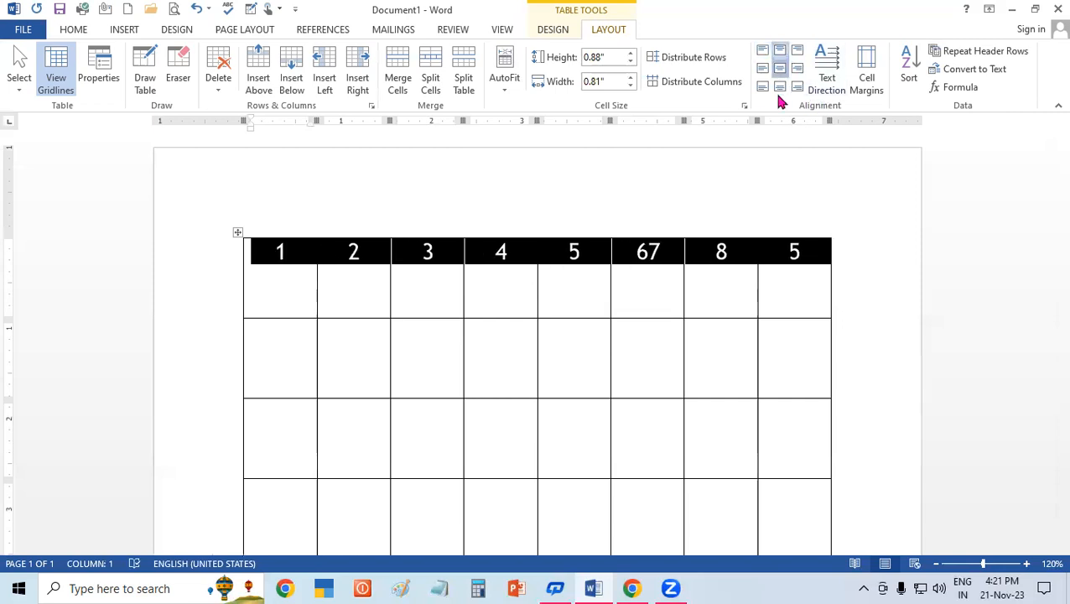
left_click(779, 68)
left_click(780, 87)
left_click(763, 84)
left_click(763, 69)
left_click(780, 68)
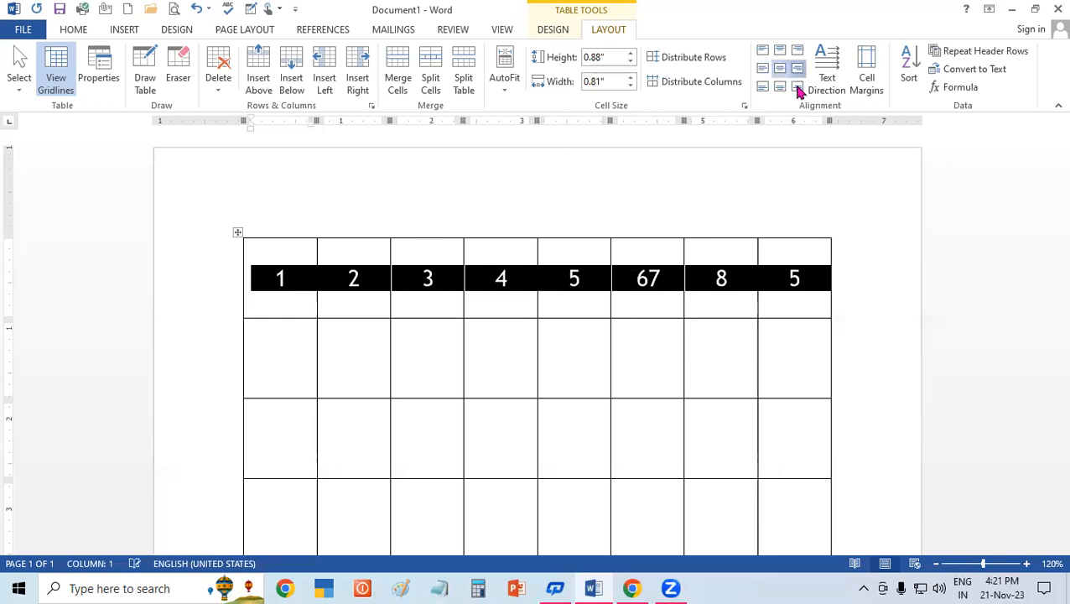
left_click(798, 86)
left_click(798, 50)
left_click(780, 50)
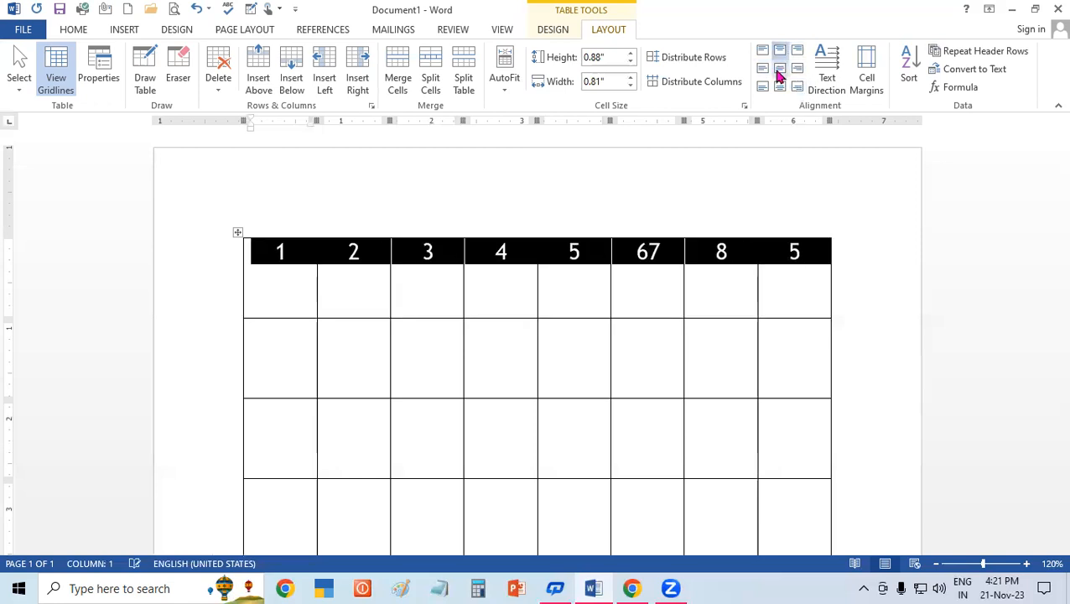
- Centre the first row's numbers horizontally and vertically in their cells, and clear the selection
left_click(780, 68)
left_click(763, 69)
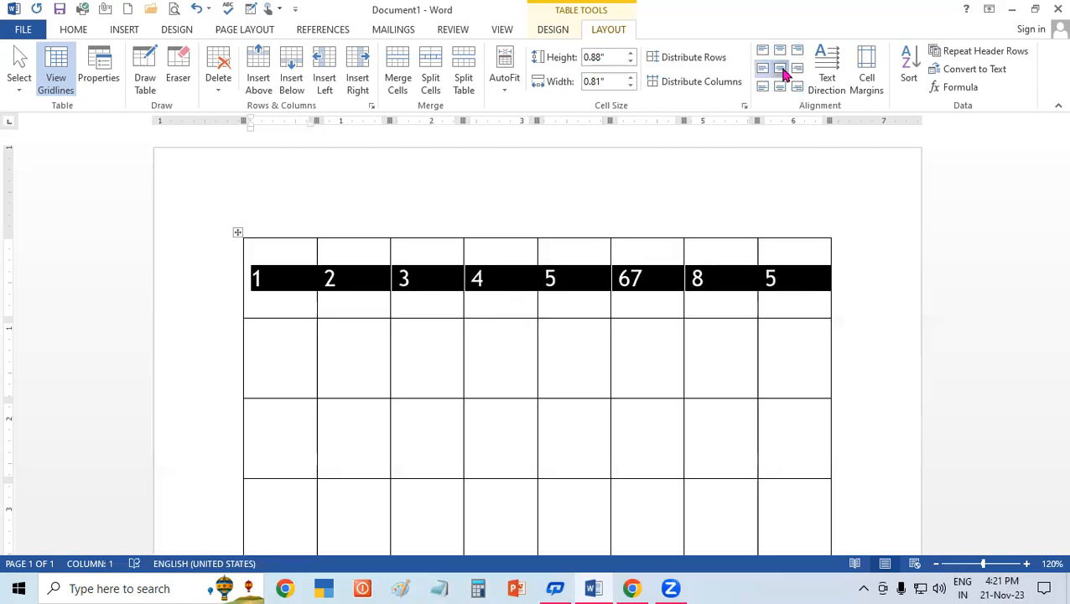
left_click(780, 68)
left_click(736, 390)
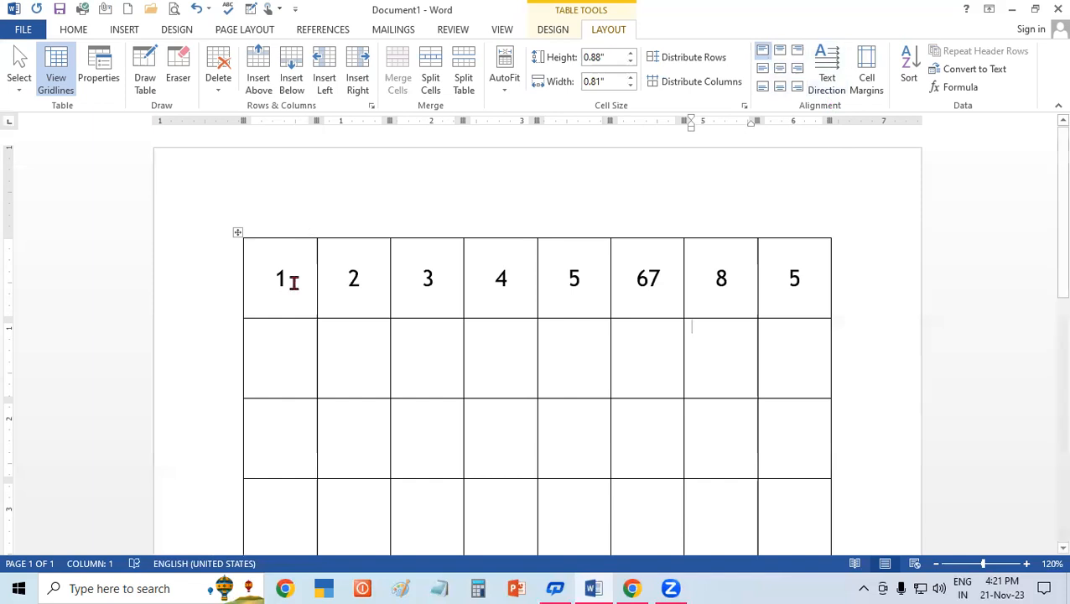
- Rotate the text direction of the first row's numbers to vertical, and return it to horizontal
left_click(391, 261)
left_click_drag(253, 273, 798, 289)
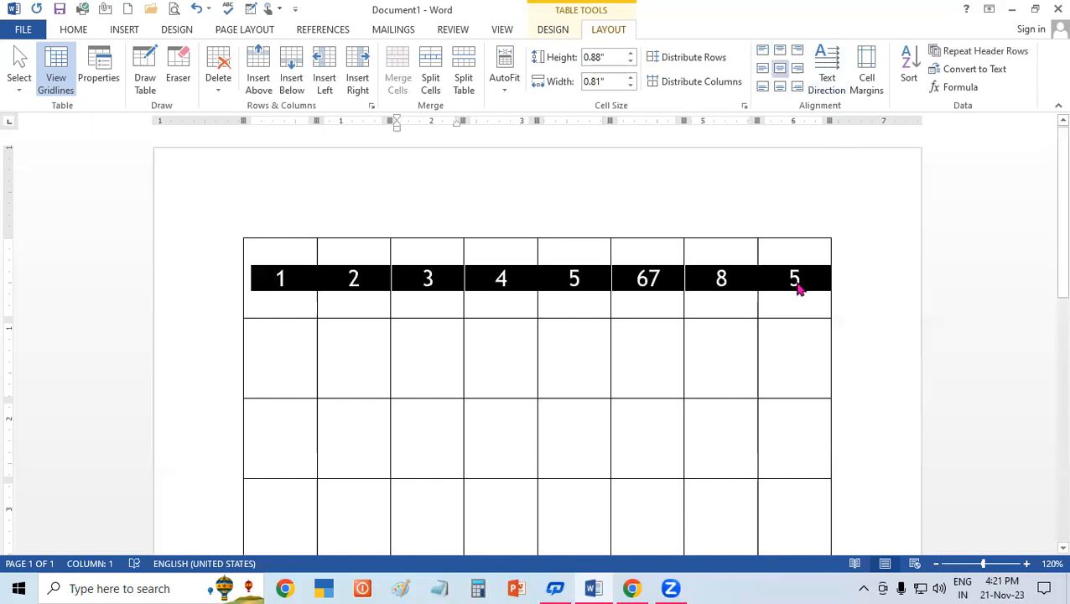
left_click(831, 84)
left_click(778, 365)
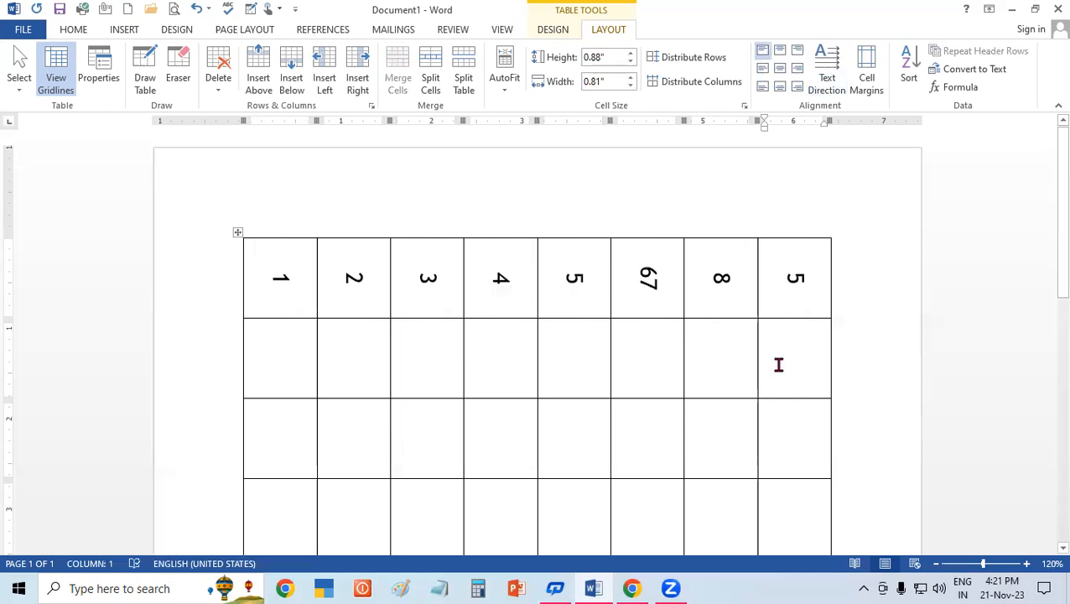
left_click_drag(266, 269, 801, 276)
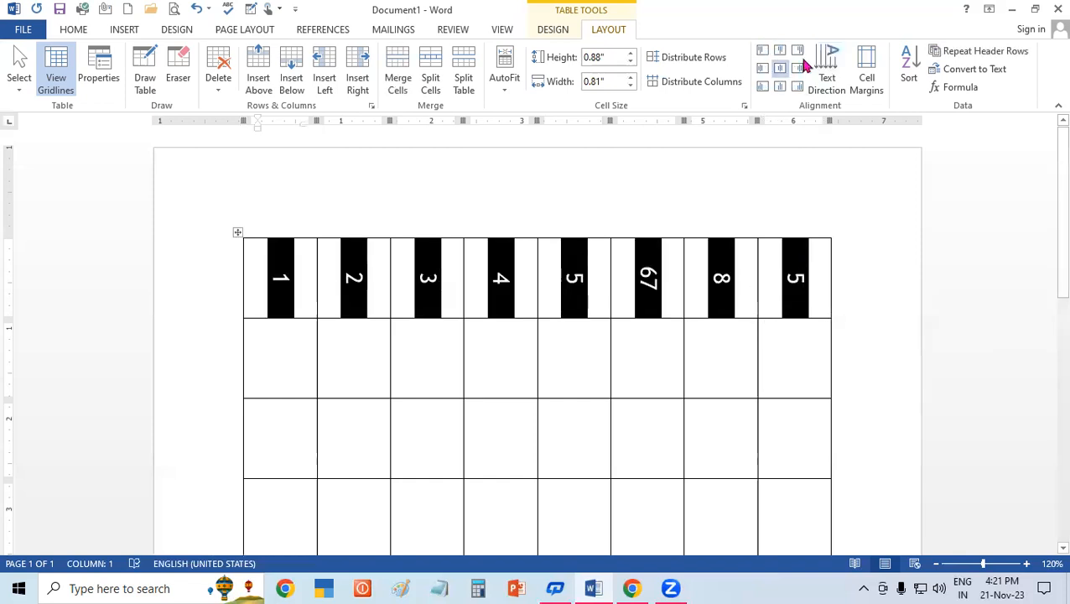
left_click(828, 80)
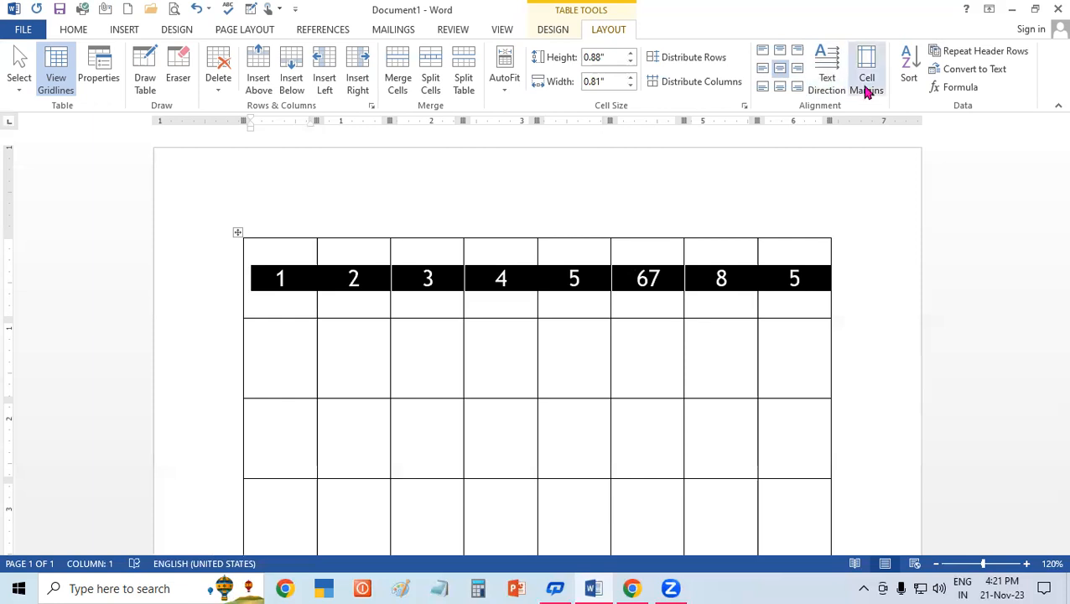
- View the table's default cell margins and spacing options, leaving them unchanged
left_click(867, 84)
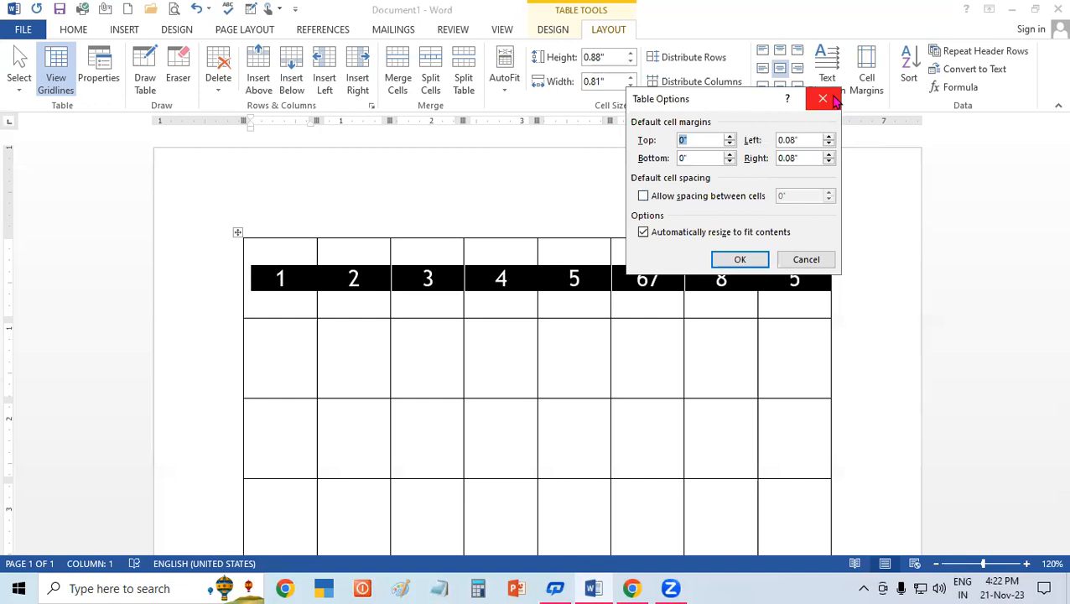
left_click(822, 99)
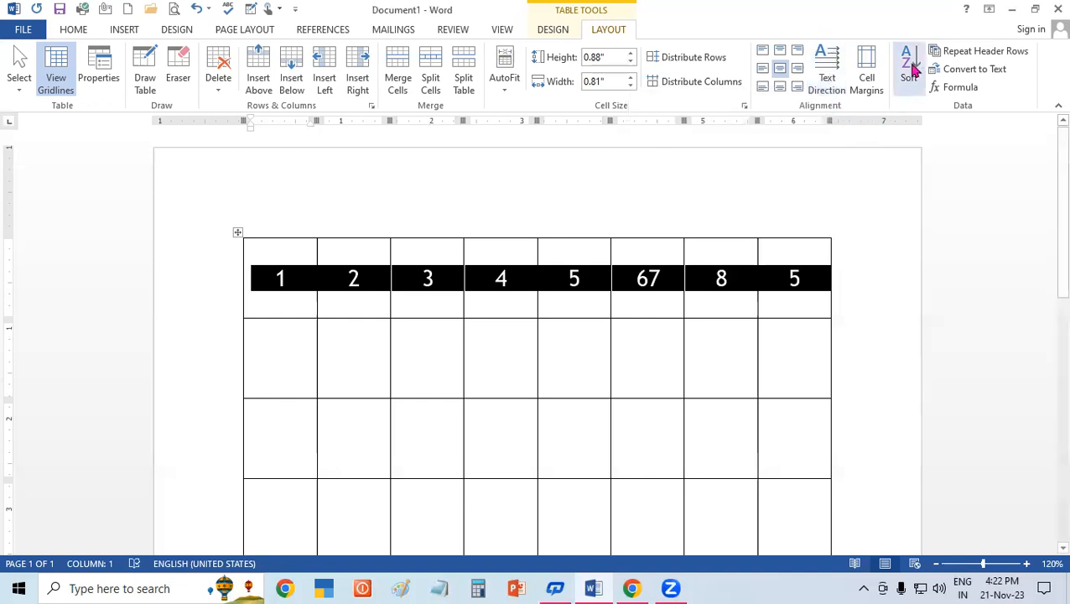
- Undo the text formatting, alignment, distribution and size changes back to the table's original uniform row heights
key("ctrl+z")
key("ctrl+z")
key("ctrl+z")
key("ctrl+z")
key("ctrl+z")
key("ctrl+z")
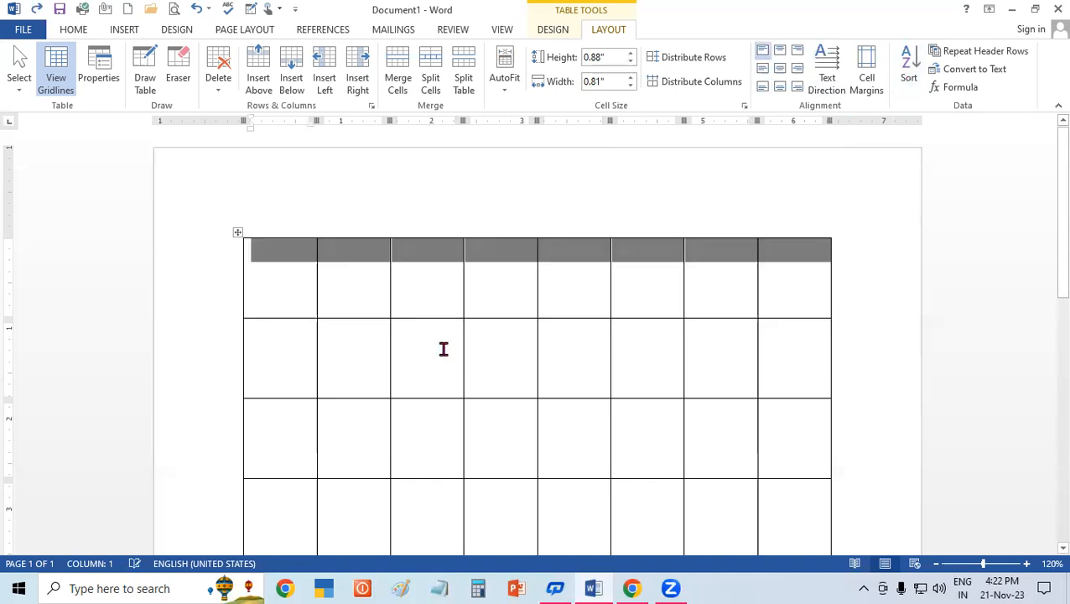
key("ctrl+z")
key("ctrl+z")
key("ctrl+z")
key("ctrl+z")
key("ctrl+z")
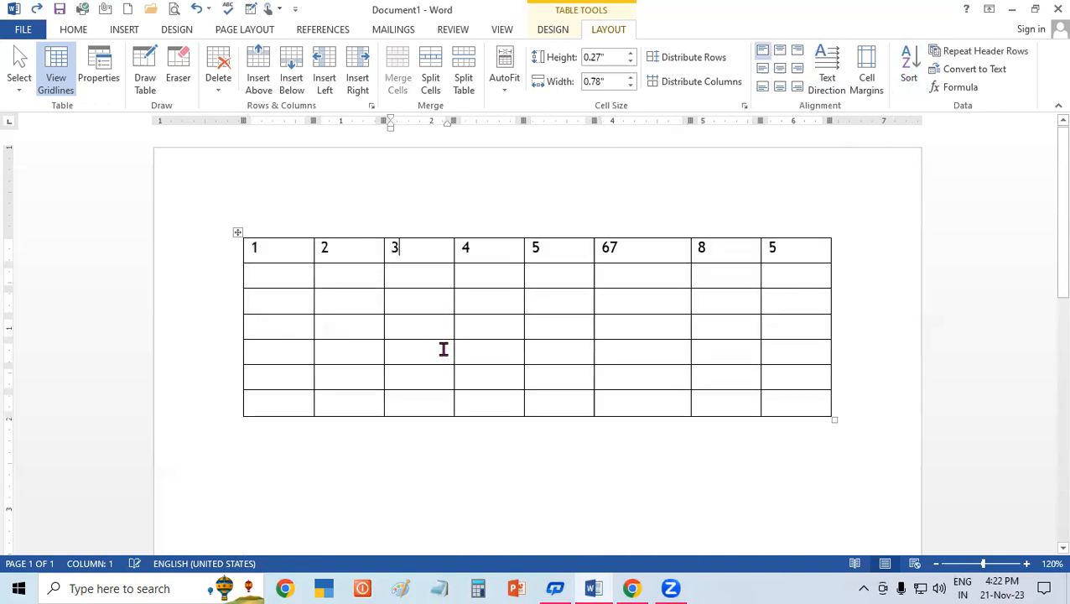
- Replace the number 67 in the table's first row with 6
left_click(541, 335)
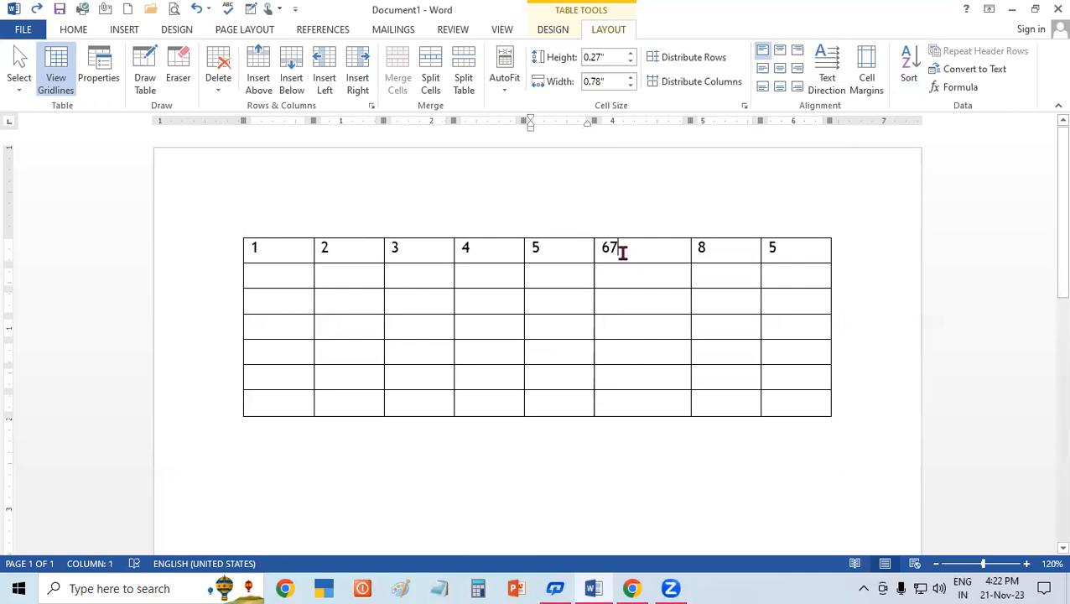
left_click_drag(620, 248, 596, 262)
key("BackSpace")
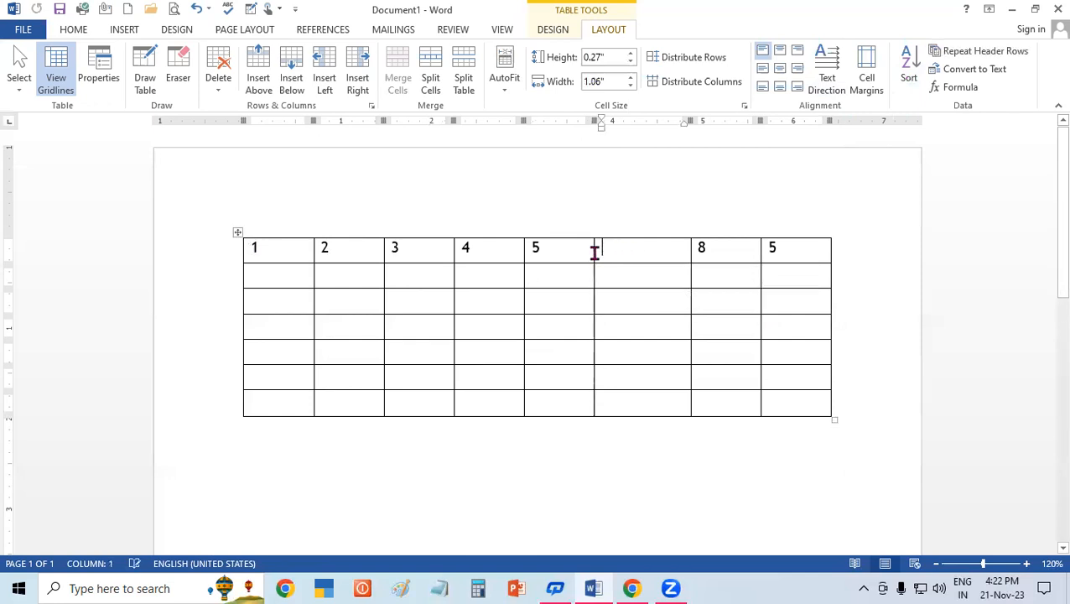
type("6")
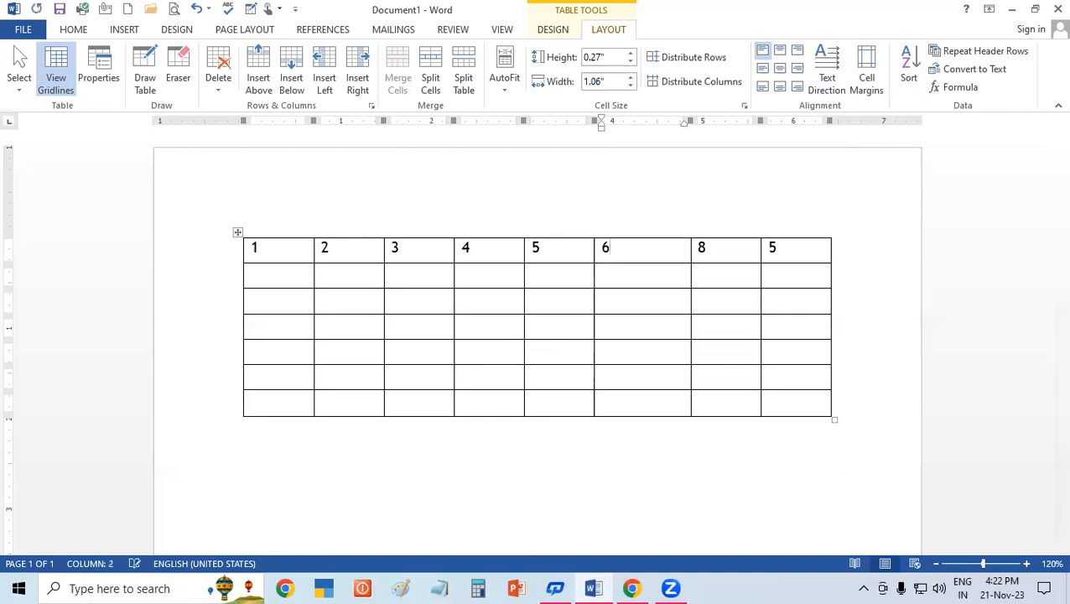
left_click(717, 251)
left_click(670, 254, "shift")
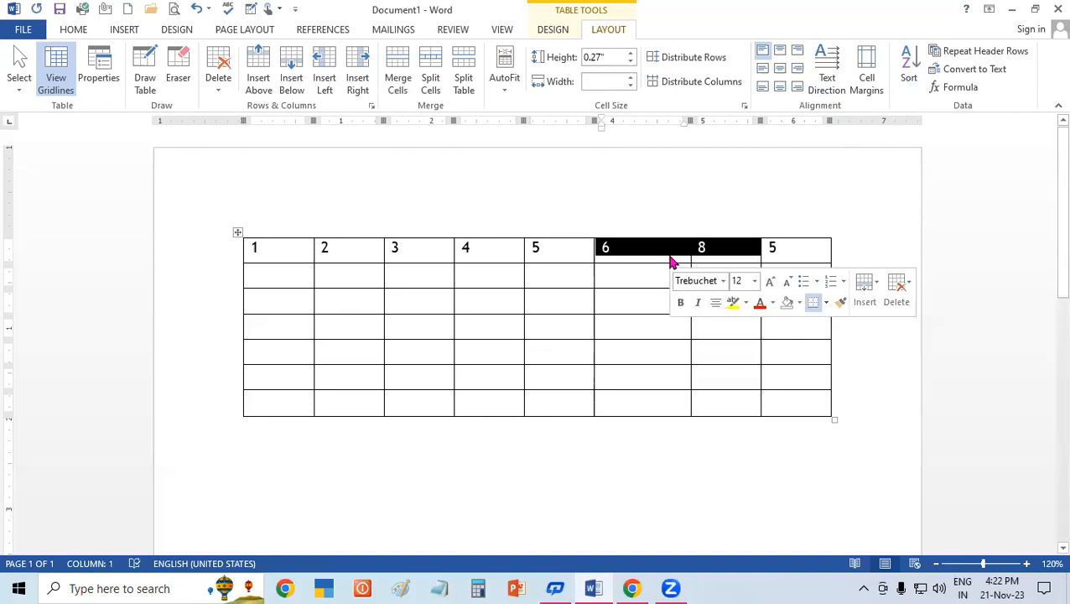
left_click(628, 321)
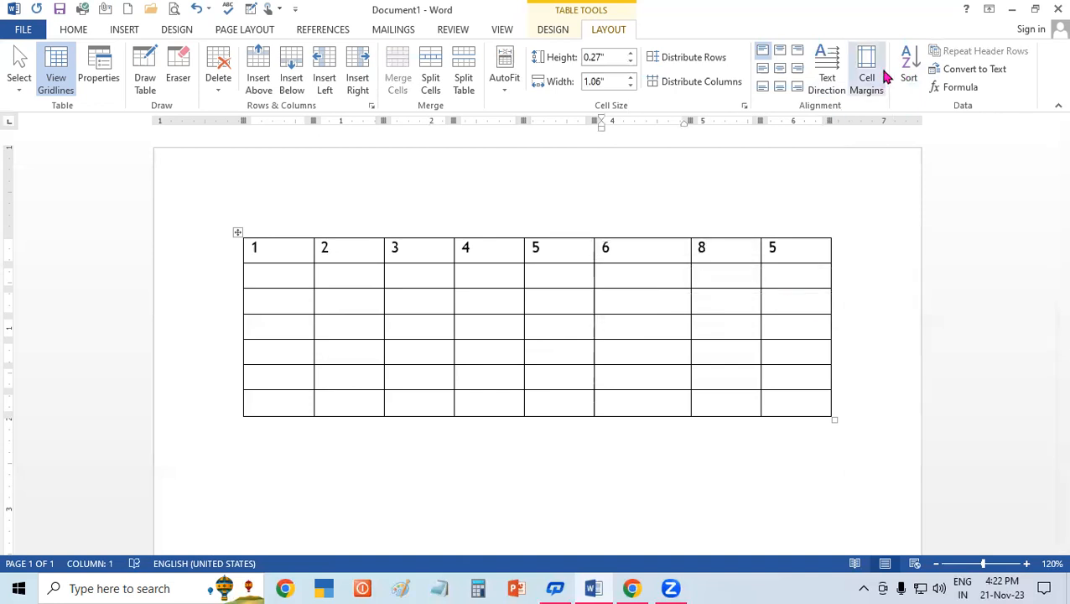
left_click(670, 276)
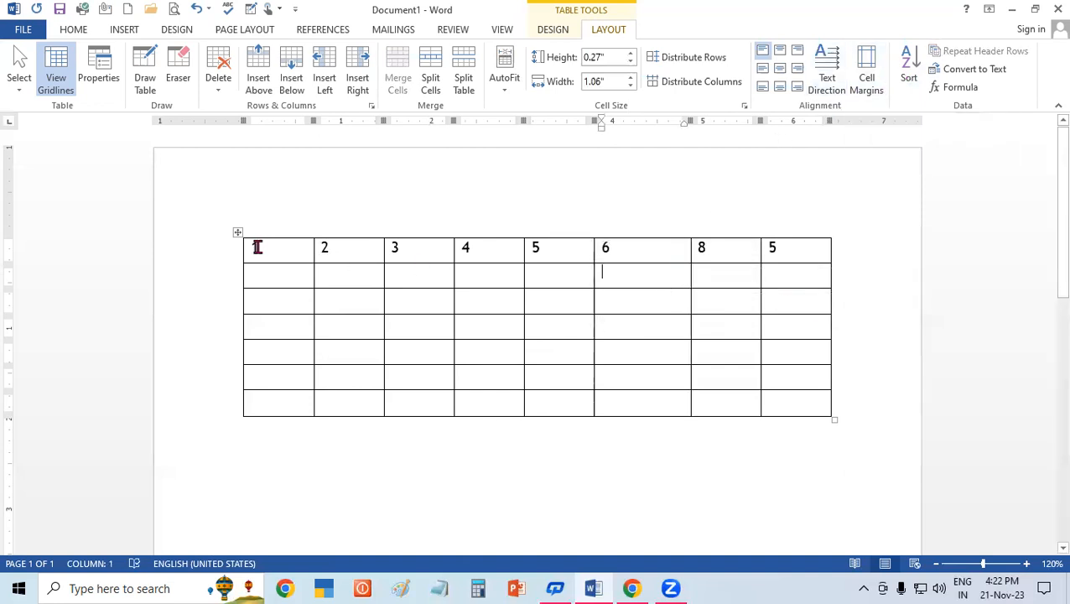
- Select all cells of the table and open the cell margin options
left_click_drag(254, 247, 769, 388)
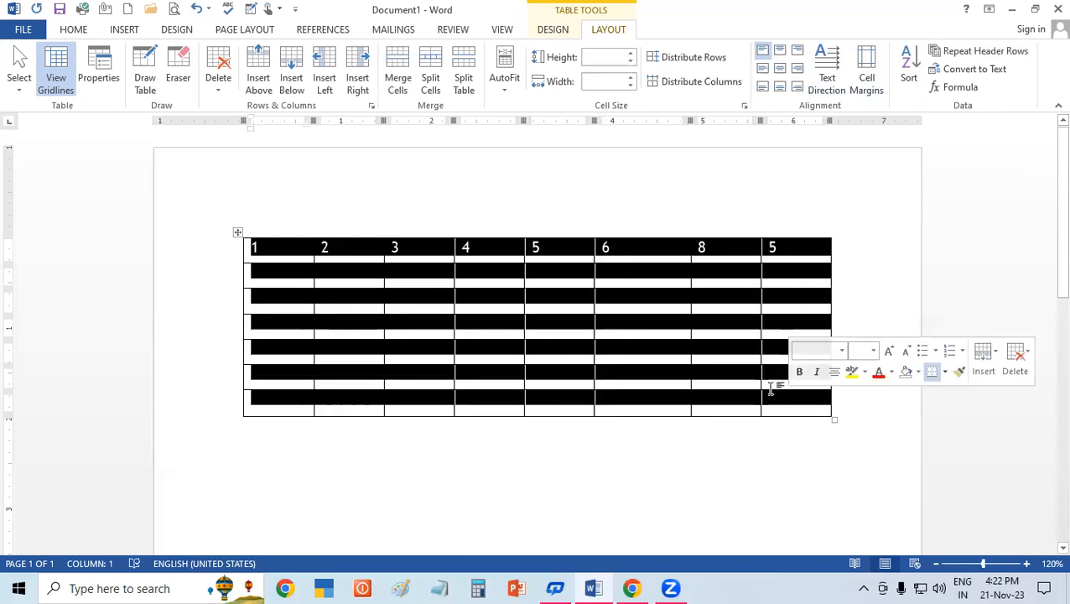
left_click(873, 82)
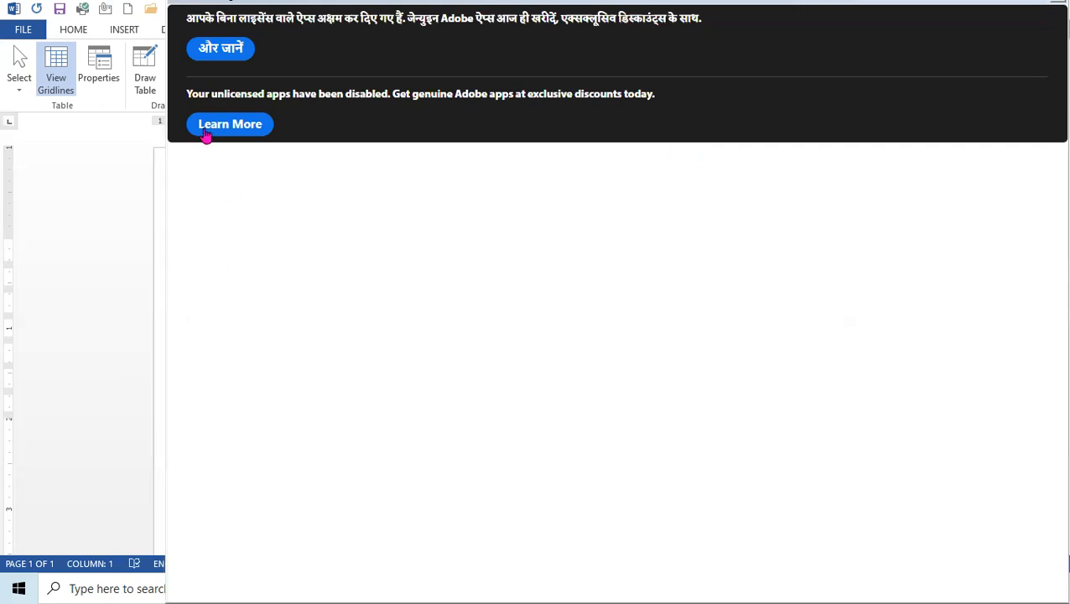
- Open the Hindi information page offered by the Adobe licensing notice
left_click(222, 48)
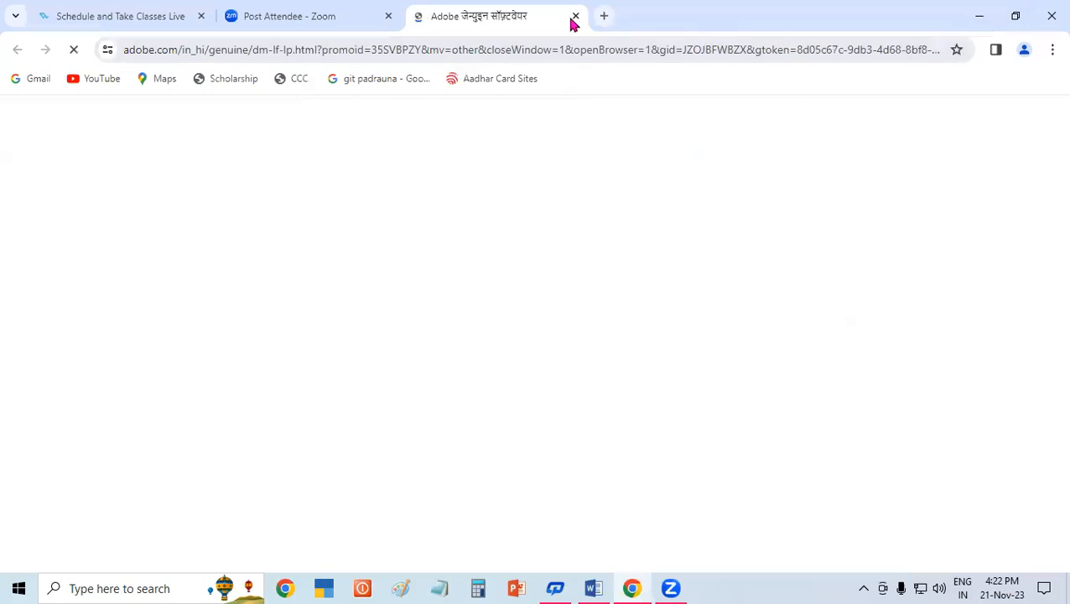
- Close the Adobe information page and switch back to the Word document with the table options
left_click(575, 16)
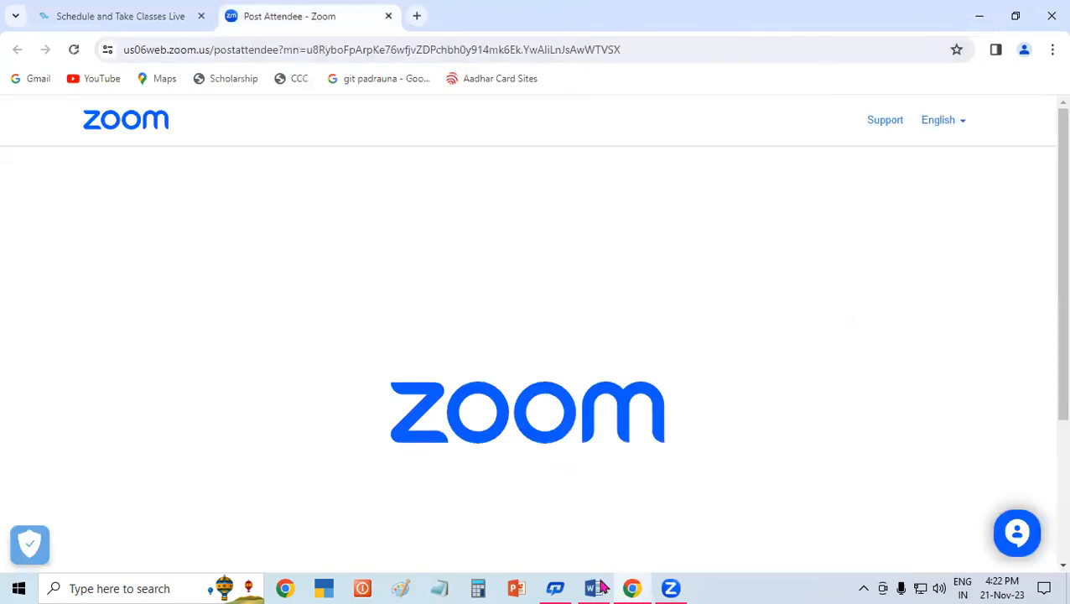
mouse_move(593, 588)
left_click(605, 508)
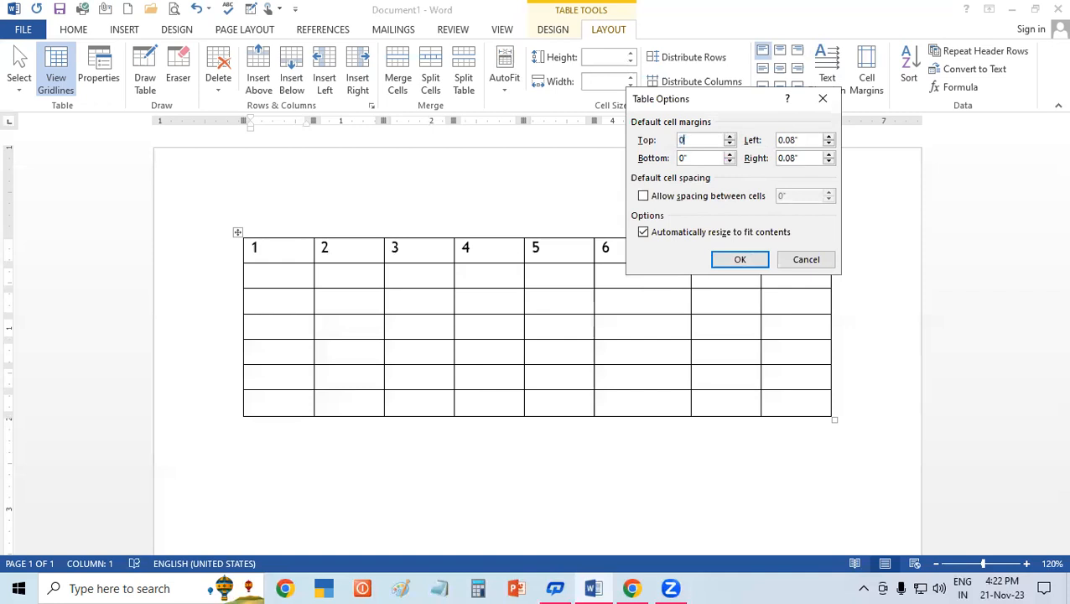
- Set the table's default top and bottom cell margins to 0.1 and apply them
key("Tab")
type("0.1")
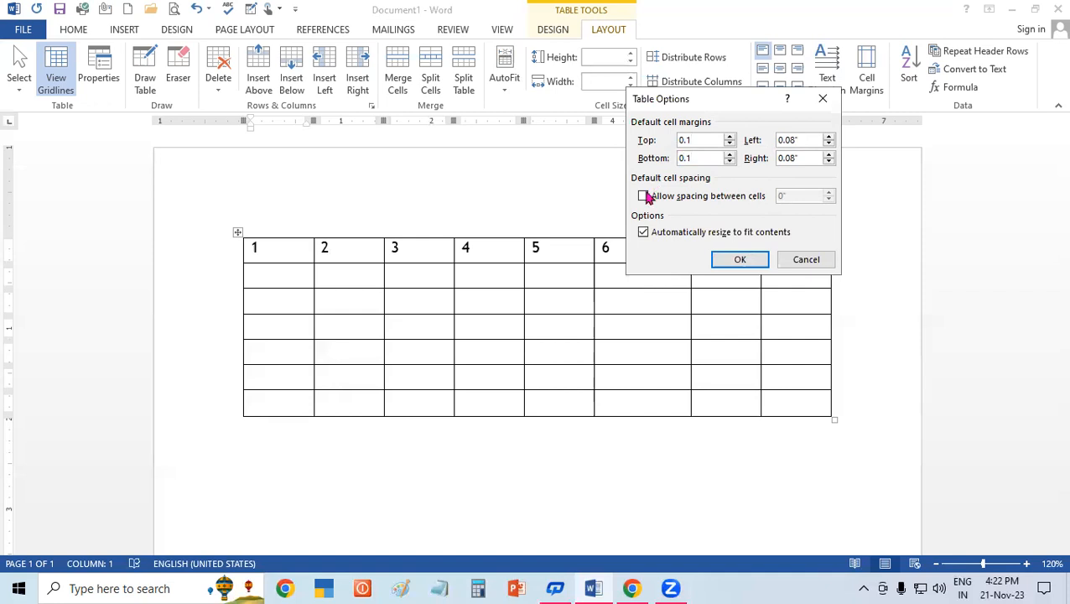
left_click(737, 259)
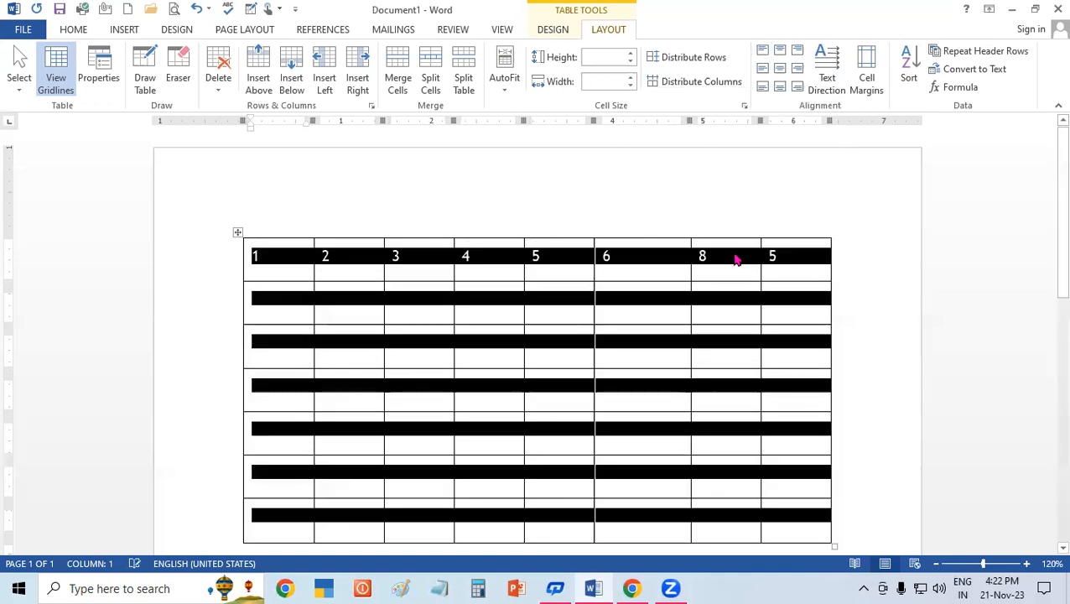
left_click(743, 356)
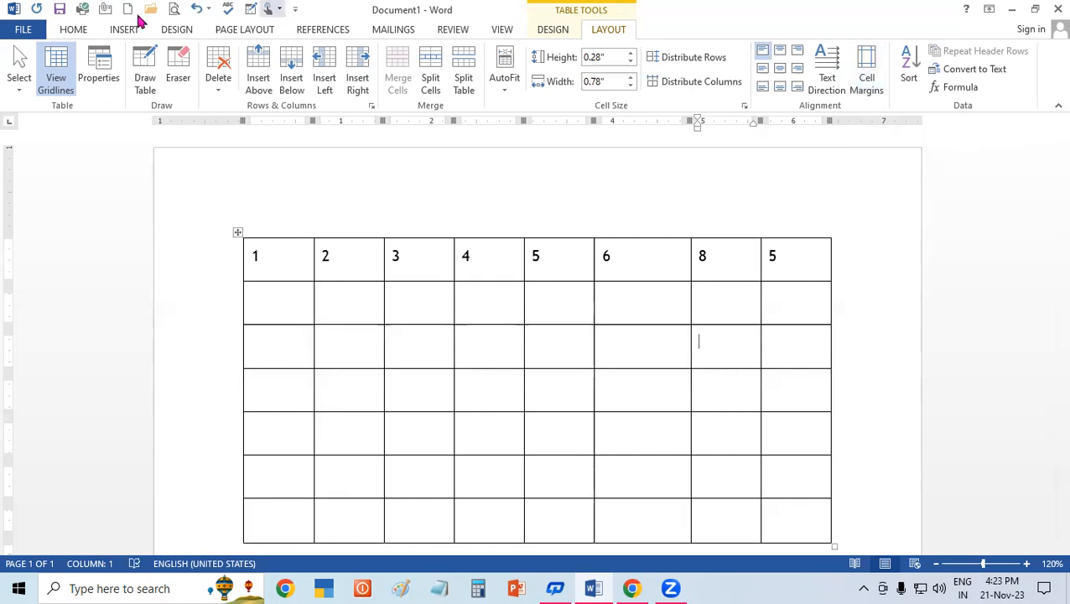
- Undo the cell margin change on the table
left_click(73, 31)
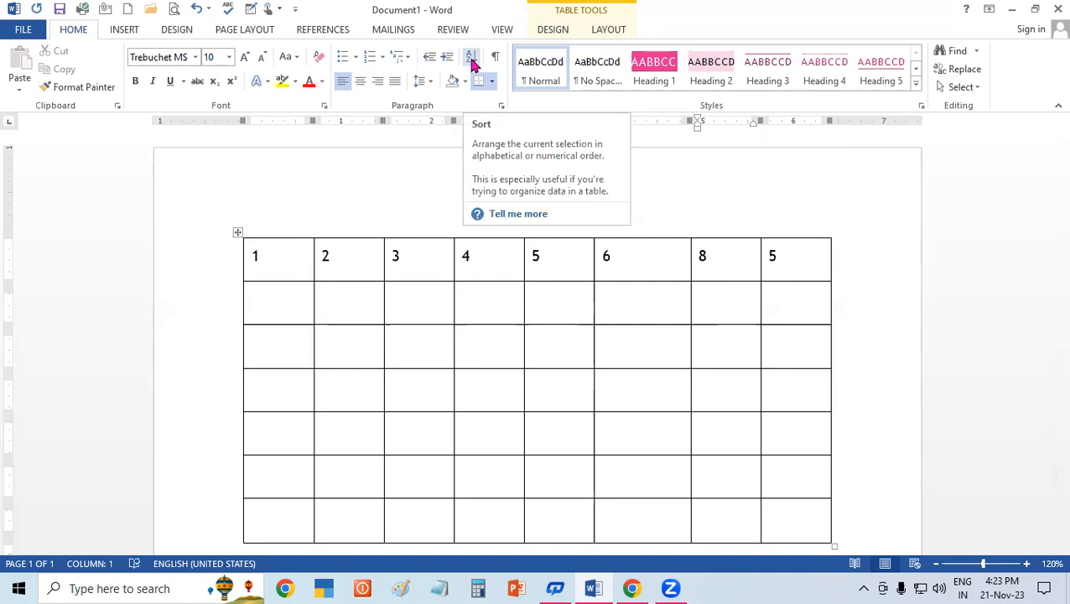
left_click(270, 252)
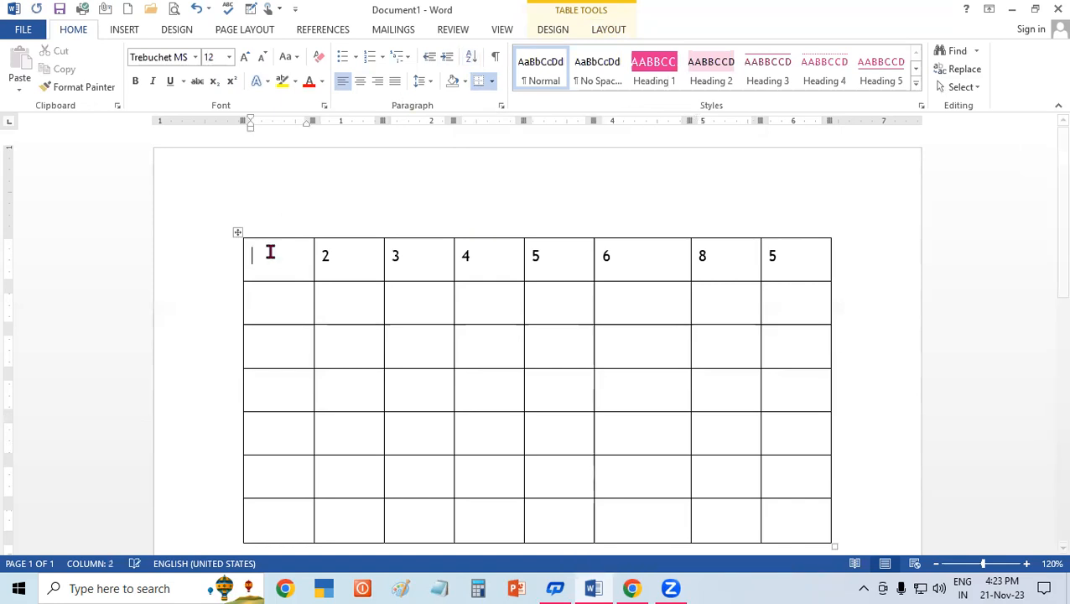
key("ctrl+z")
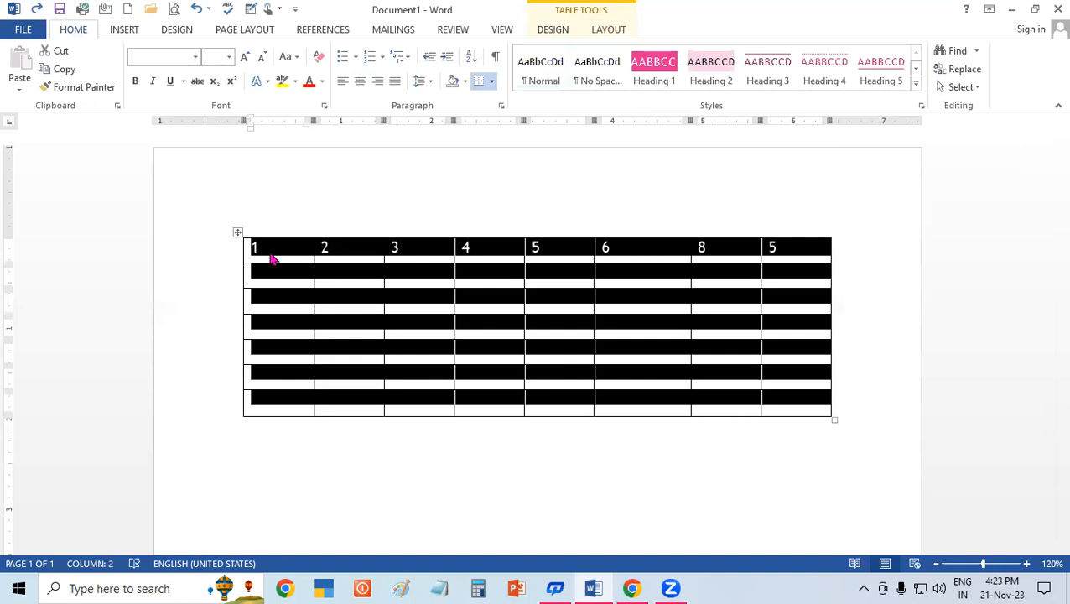
left_click(291, 286)
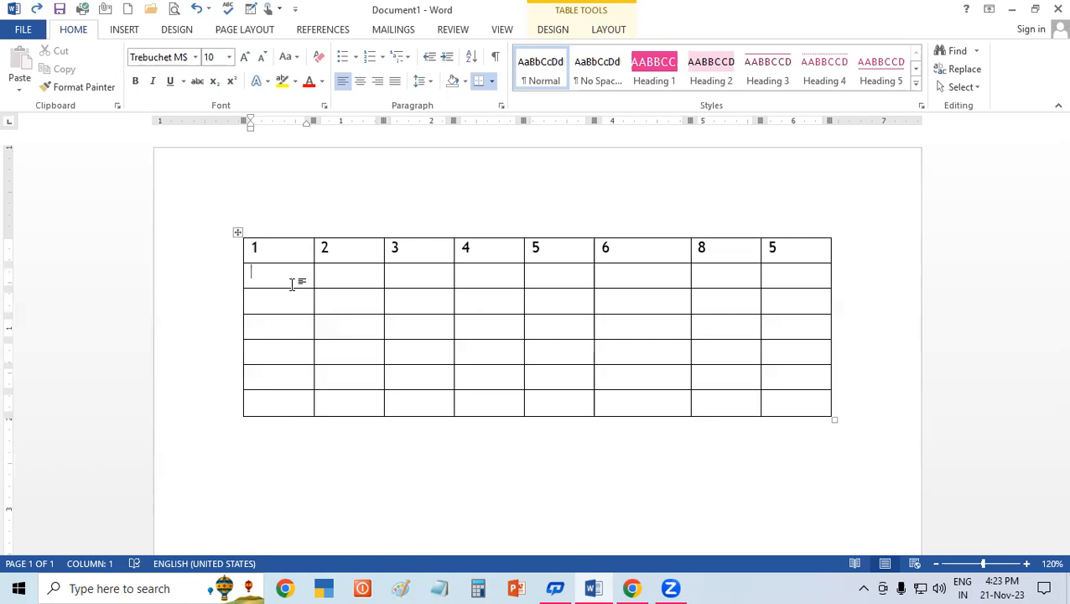
- Enter the letters A to G down the table's first column, replacing the number 1 in the first cell
left_click(284, 255)
key("BackSpace")
type("A")
key("Down")
type("B")
key("Down")
type("C")
key("Down")
type("D")
key("Down")
type("E")
key("Down")
type("F")
key("Down")
type("G")
key("Down")
- Enlarge the font size of all text in the table
left_click_drag(256, 252, 252, 436)
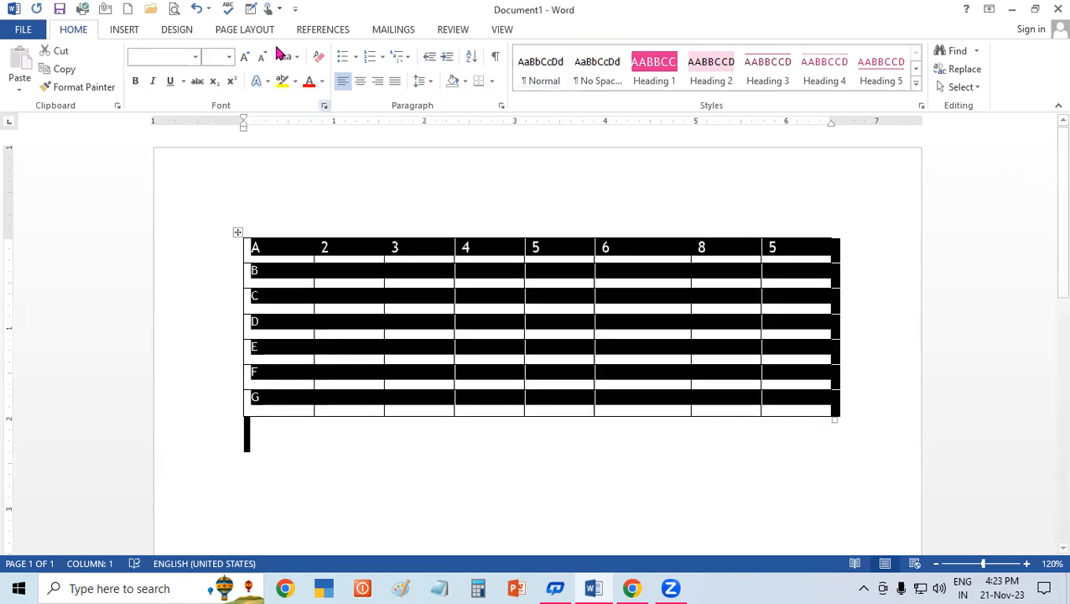
left_click(244, 57)
left_click(244, 57)
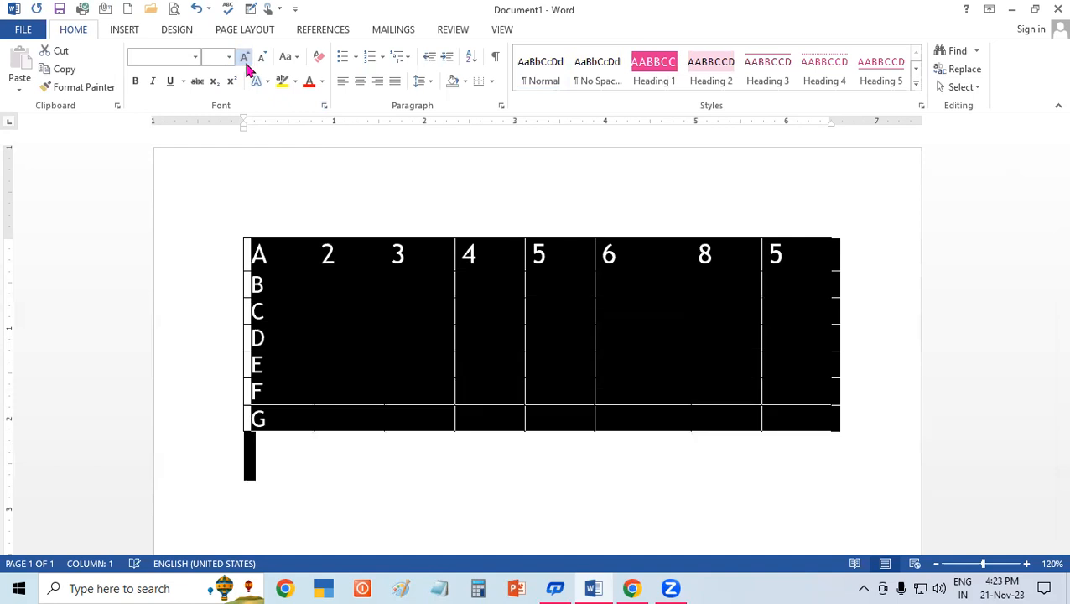
left_click(383, 363)
- Sort the first column's letters in descending order, keeping A as the header row
left_click(254, 253)
left_click_drag(259, 314, 264, 408)
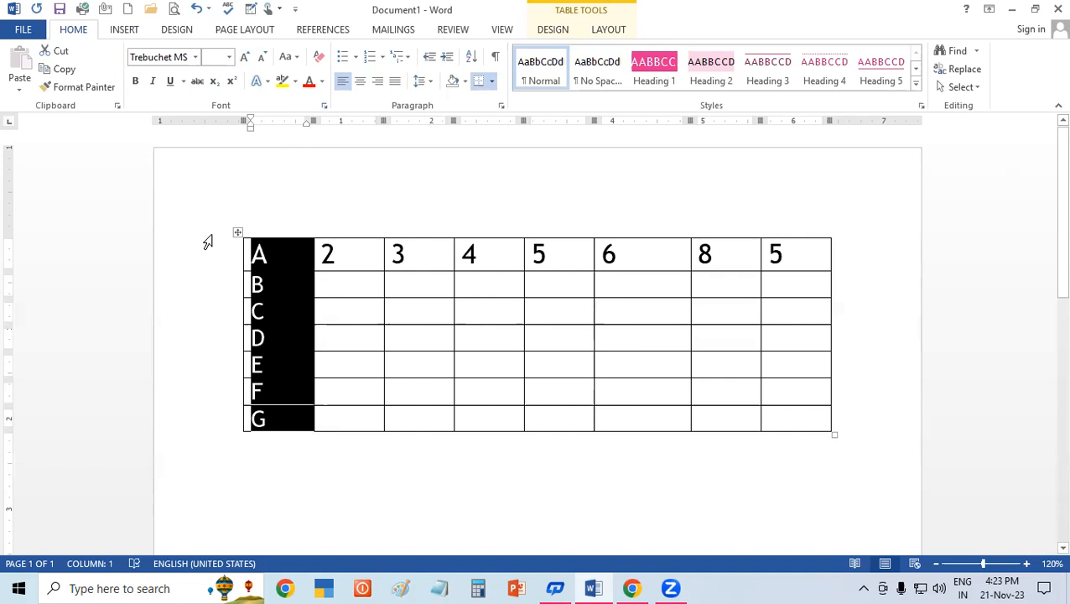
left_click(609, 30)
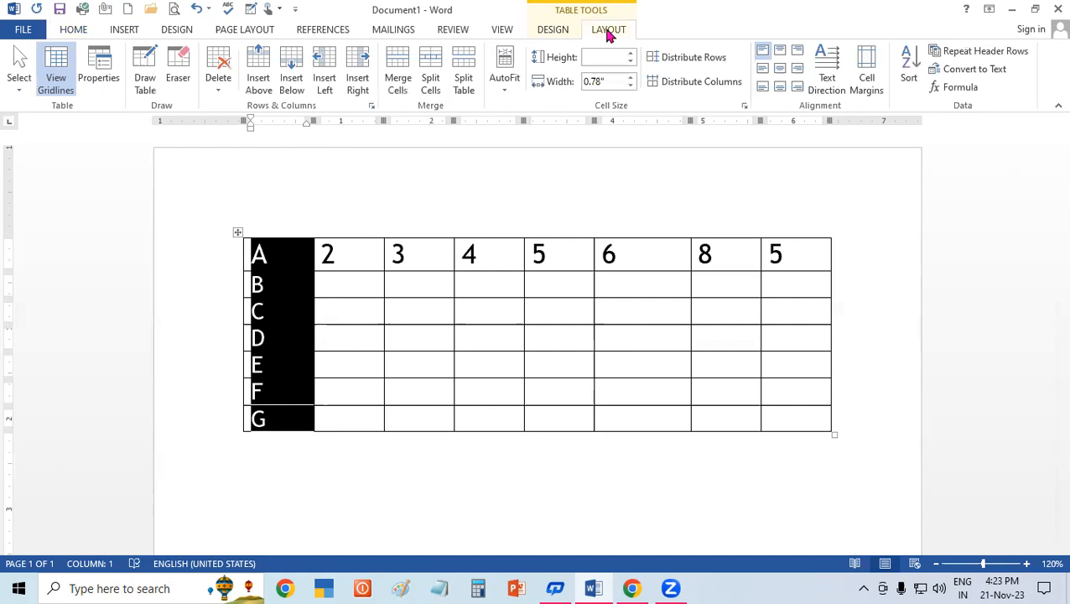
left_click(909, 70)
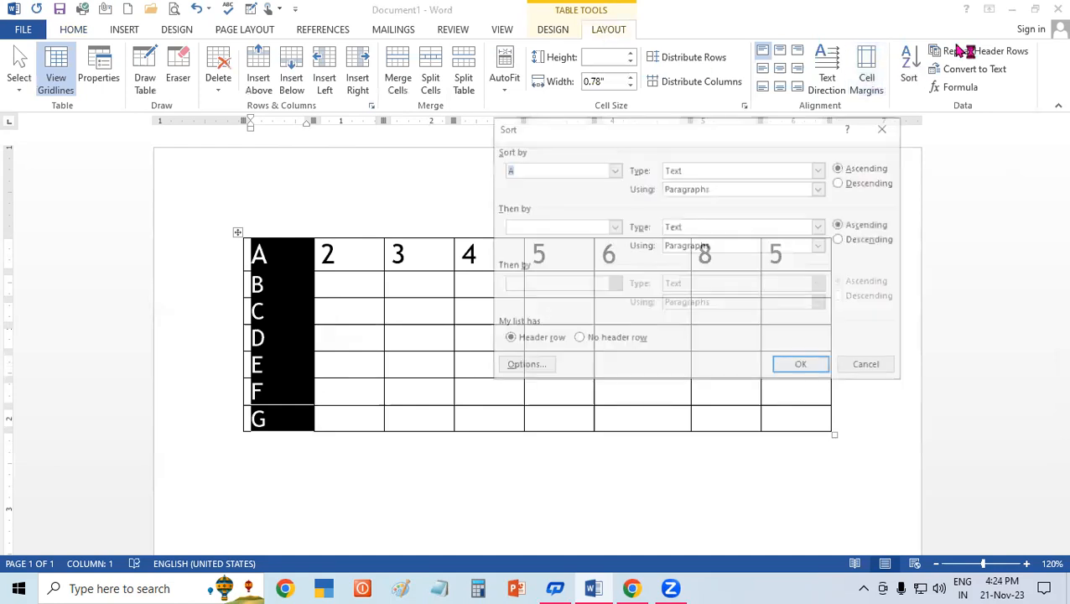
left_click(863, 182)
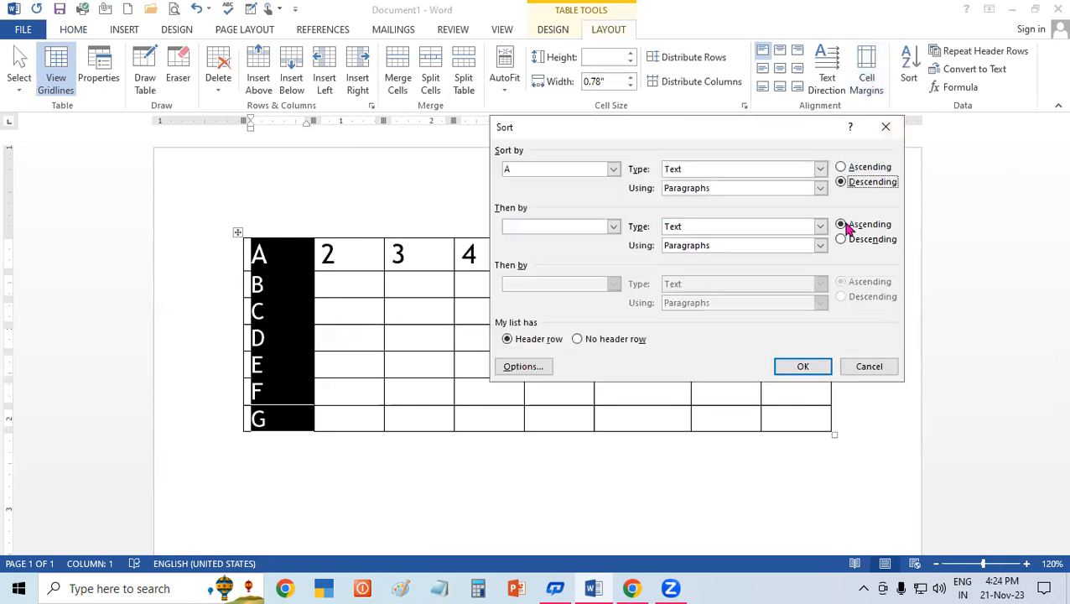
left_click(802, 367)
left_click(732, 350)
- Clear the numbers from the first row and sort the first column's letters in ascending order
left_click_drag(317, 253, 773, 270)
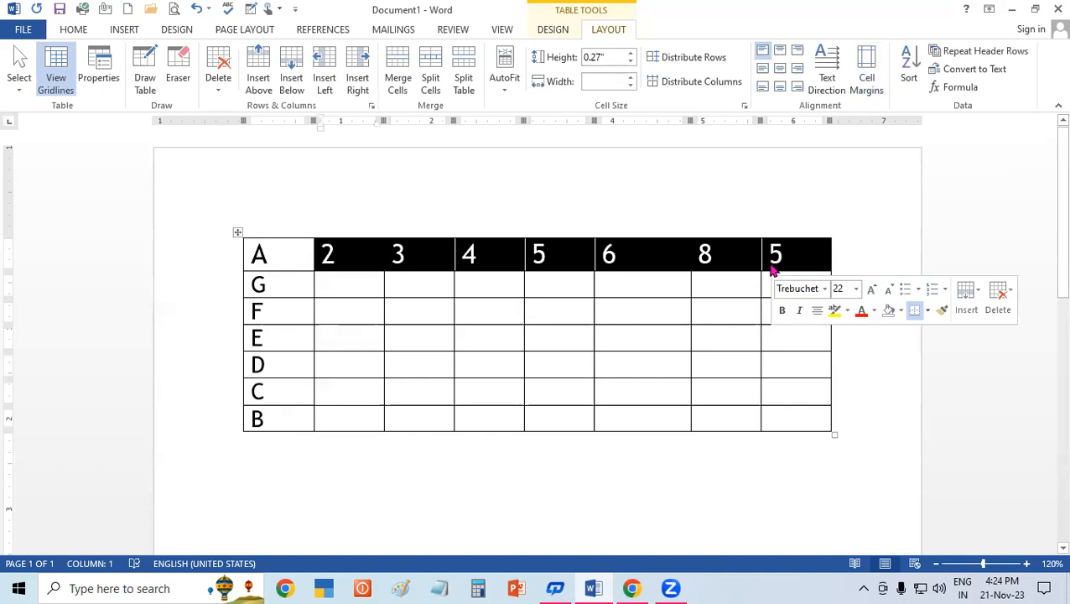
key("Delete")
left_click_drag(256, 254, 270, 409)
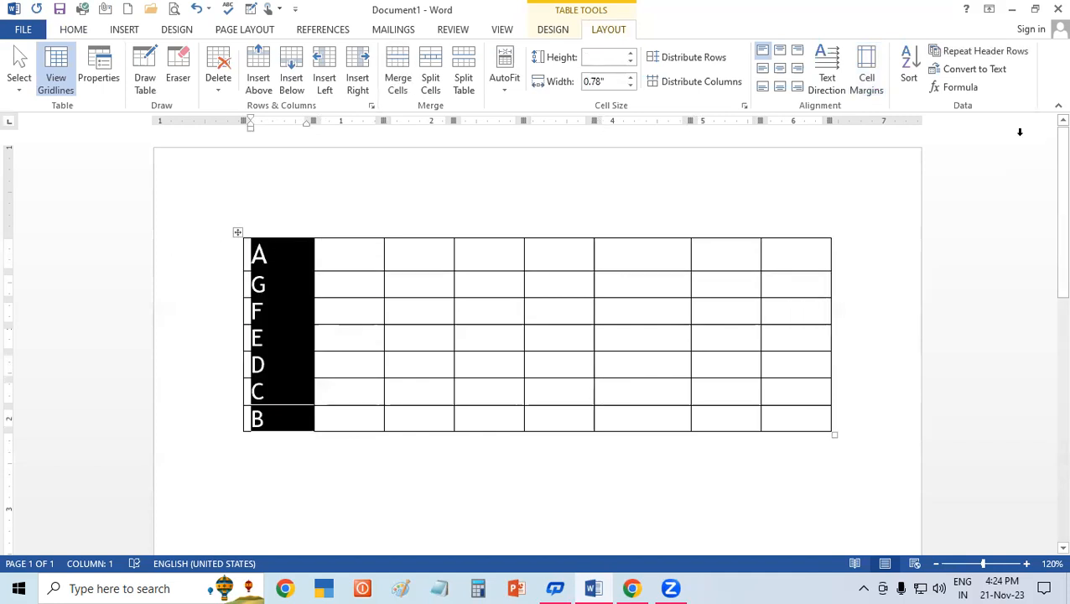
left_click(911, 70)
left_click(870, 168)
left_click(810, 370)
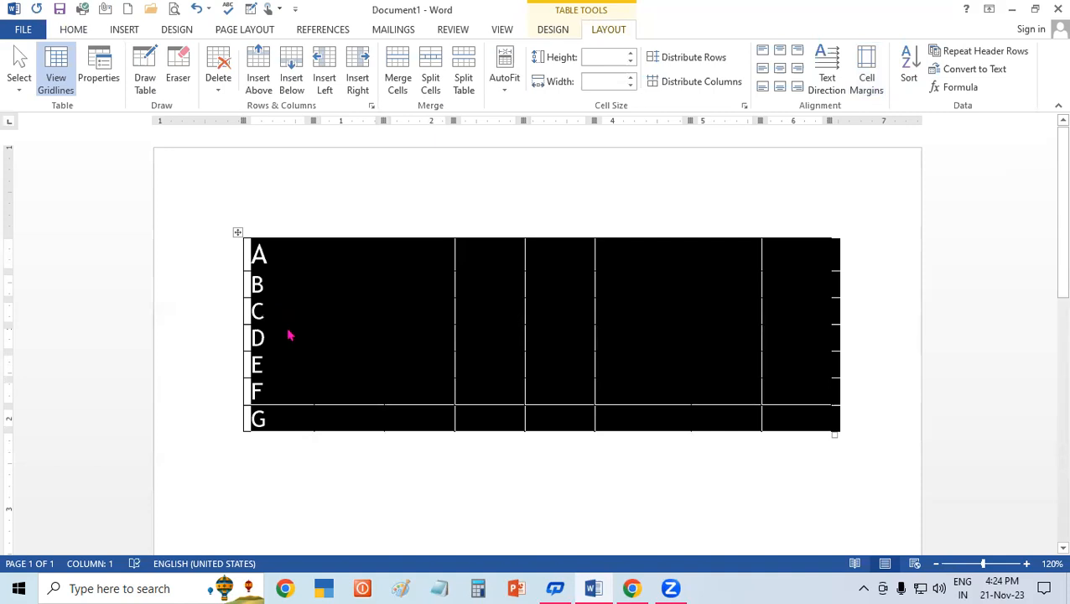
- Sort the whole table's rows by column A in descending order, with a header row
left_click(908, 67)
left_click(841, 182)
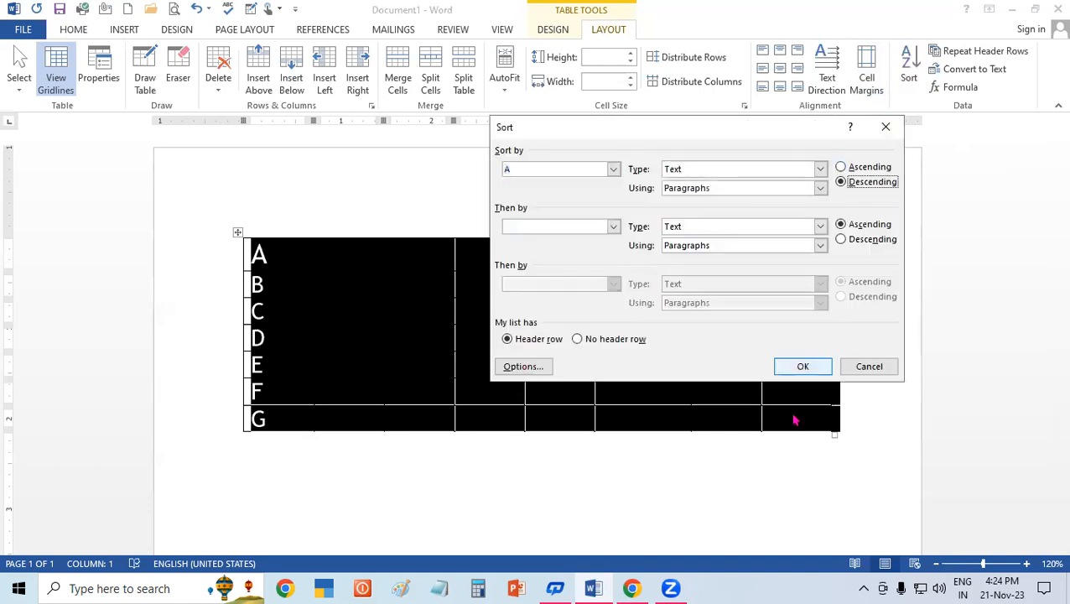
left_click(803, 366)
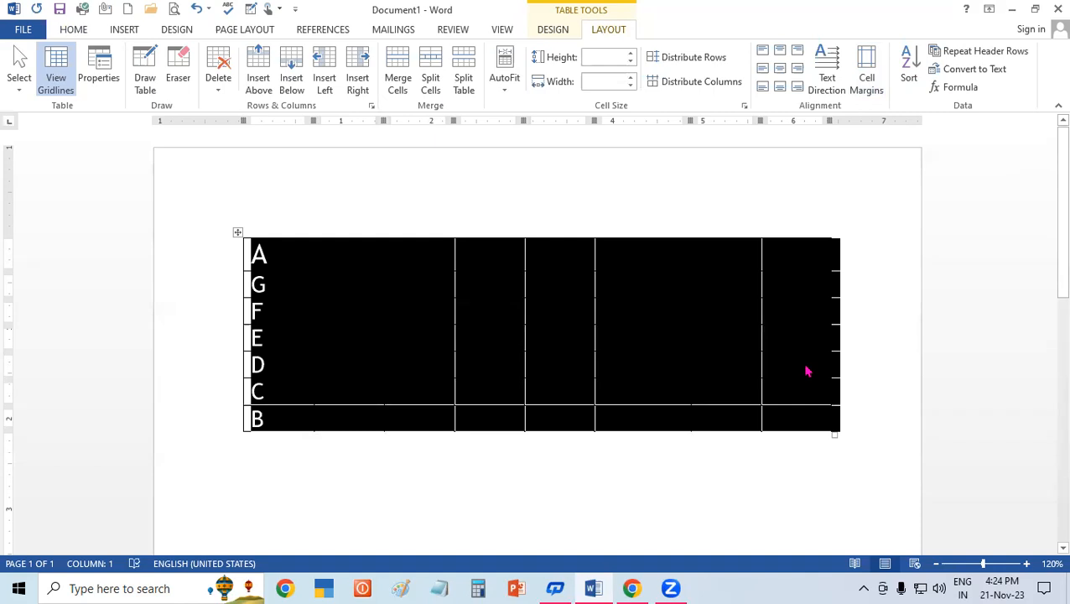
left_click(806, 371)
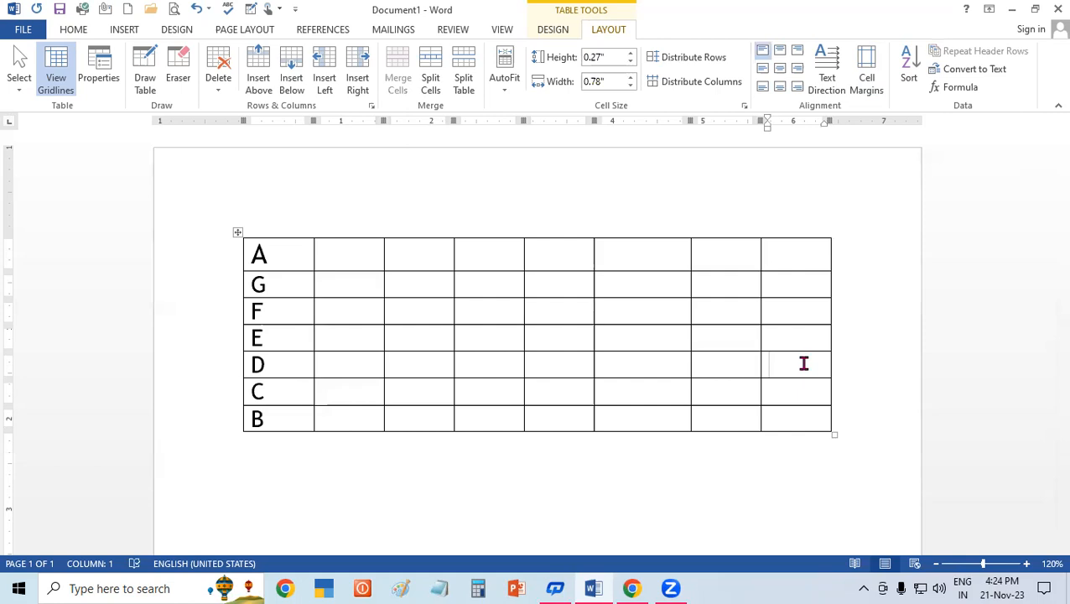
- Undo the sorting, number clearing, text enlargement and letter entries in the table
key("ctrl+z")
key("ctrl+z")
key("ctrl+z")
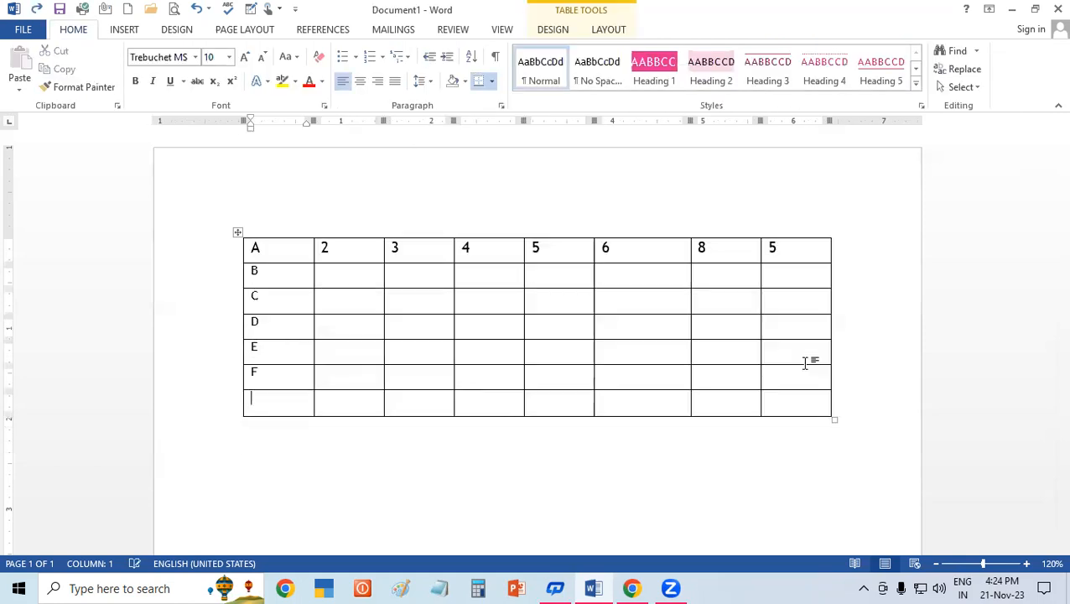
key("ctrl+z")
key("ctrl+z")
key("ctrl+z")
key("ctrl+z")
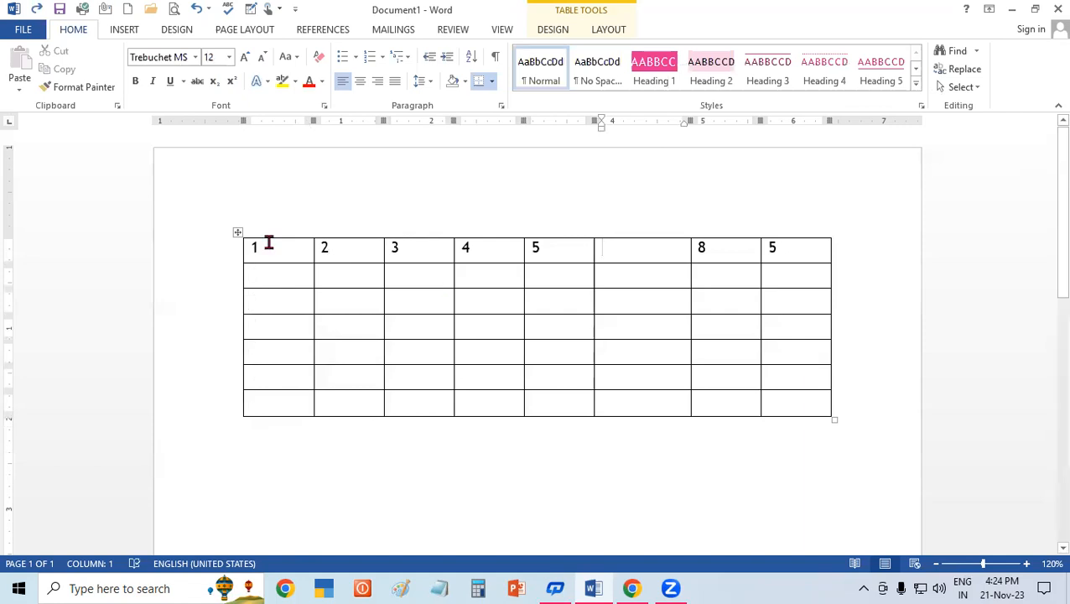
- Clear all numbers from the first row and enter A and B in the first column's top two cells
left_click_drag(250, 245, 765, 249)
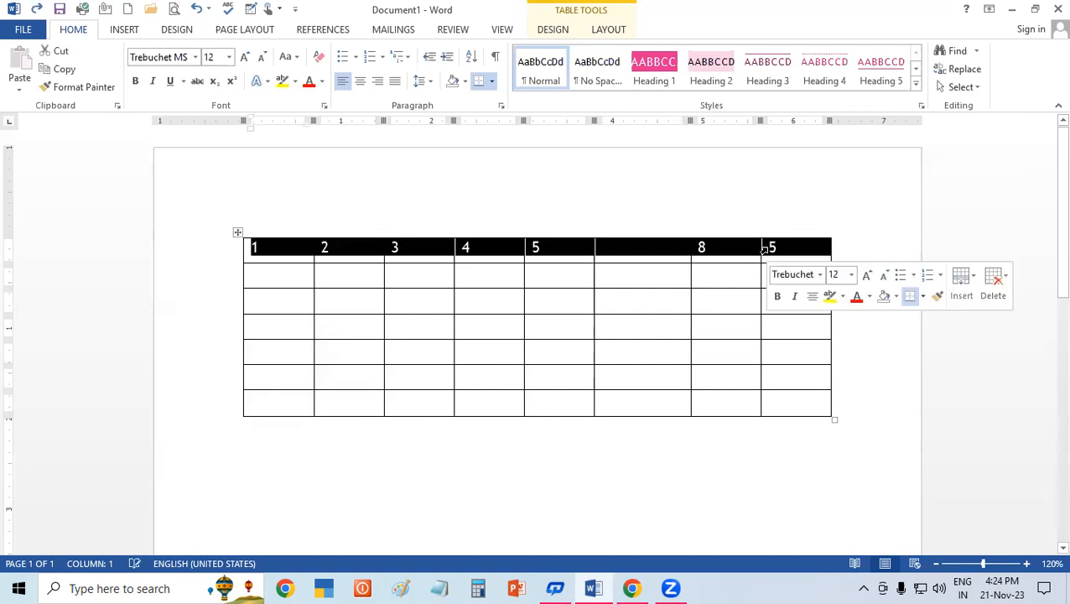
key("BackSpace")
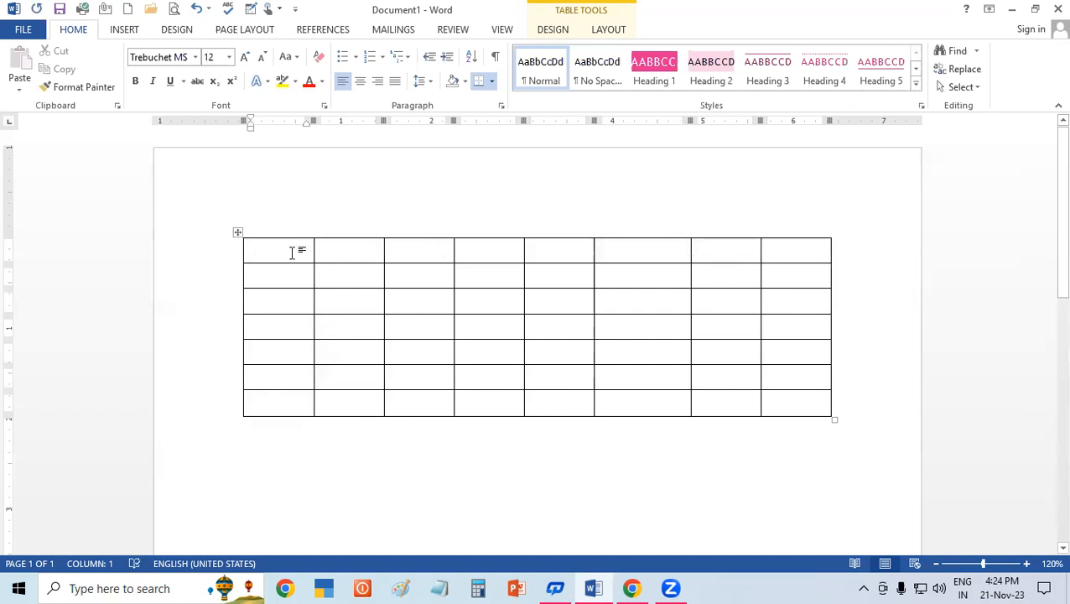
type("A")
key("Down")
type("B")
key("Down")
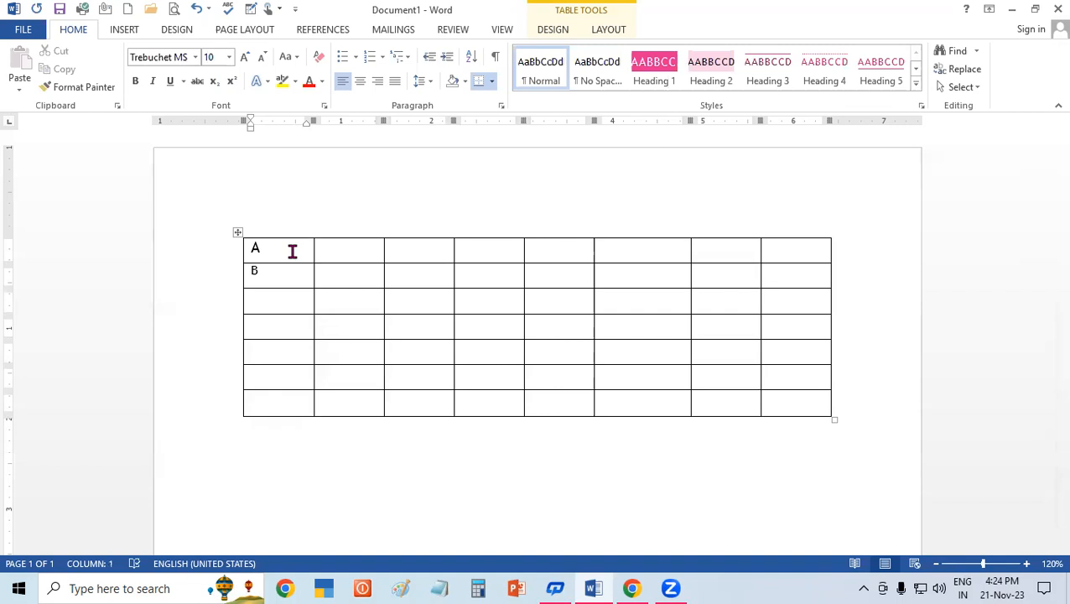
- Replace the existing table with a new 10x8 table and enlarge it to give taller rows
key("ctrl+a")
key("BackSpace")
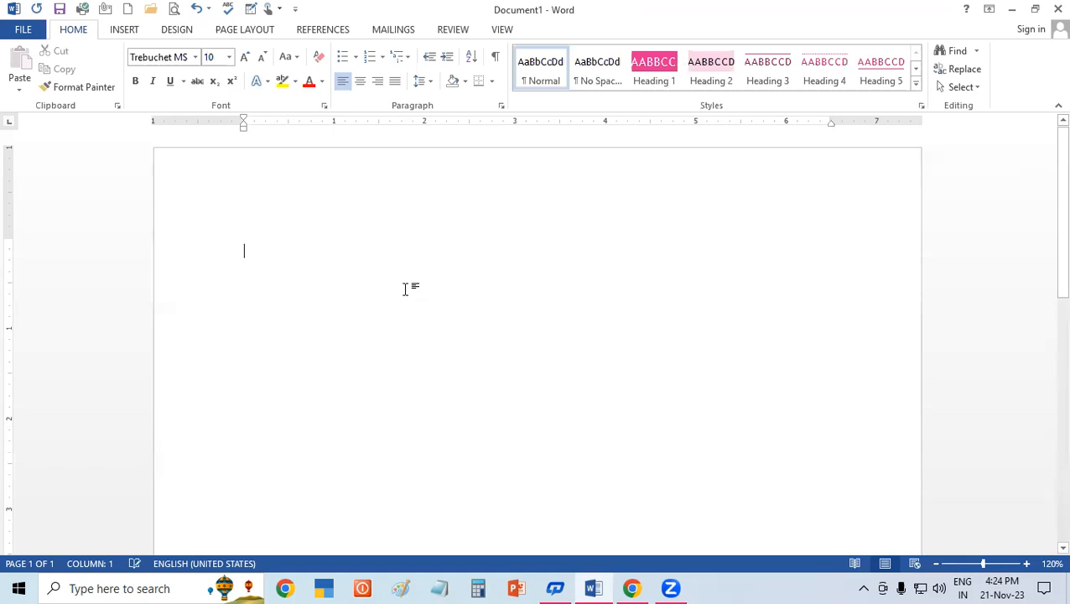
left_click(127, 32)
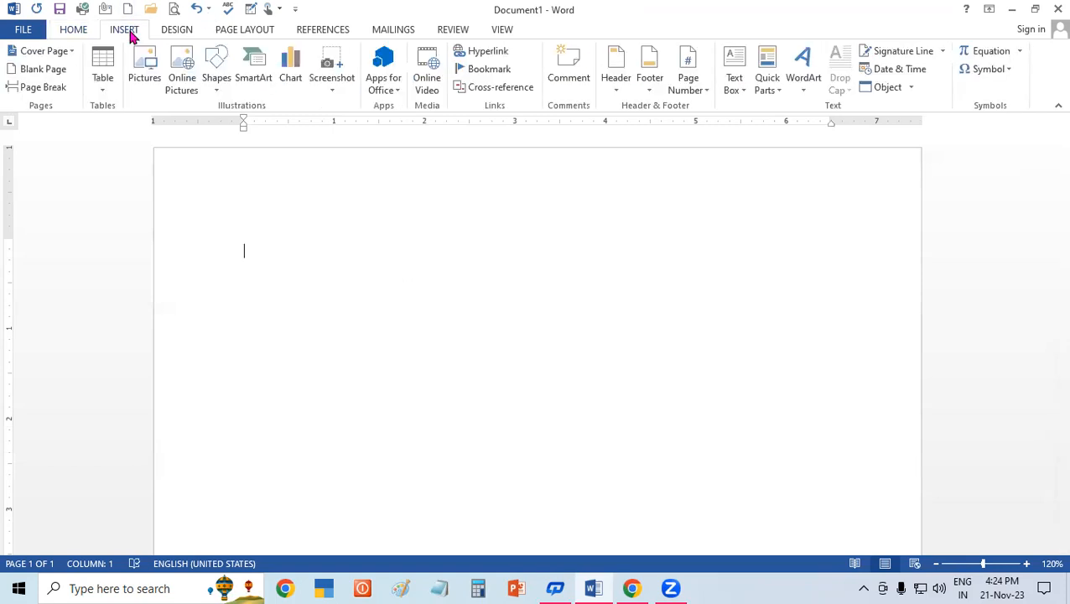
left_click(114, 96)
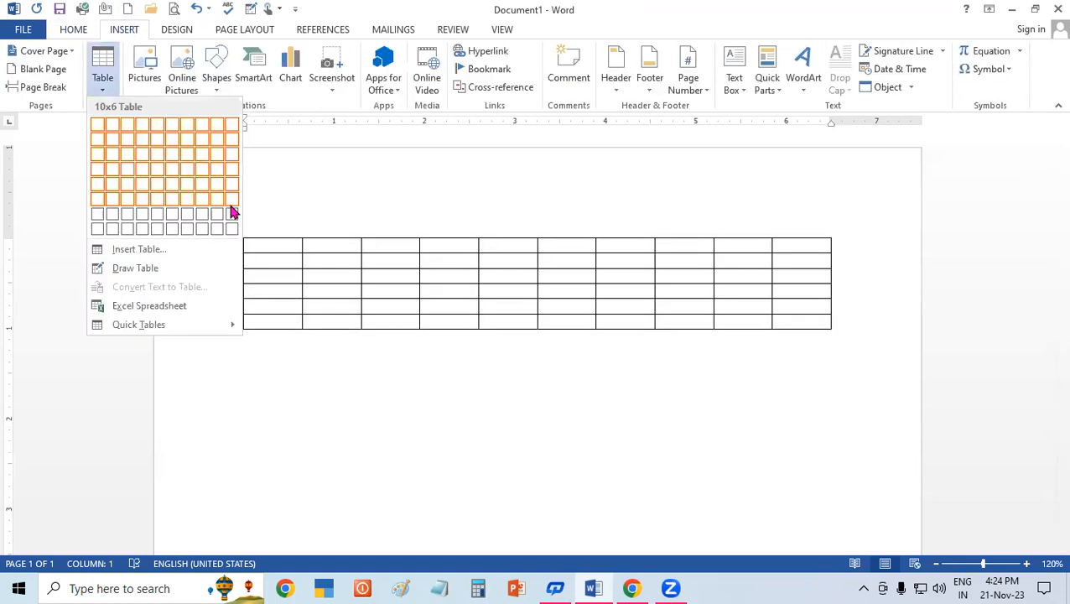
left_click(234, 229)
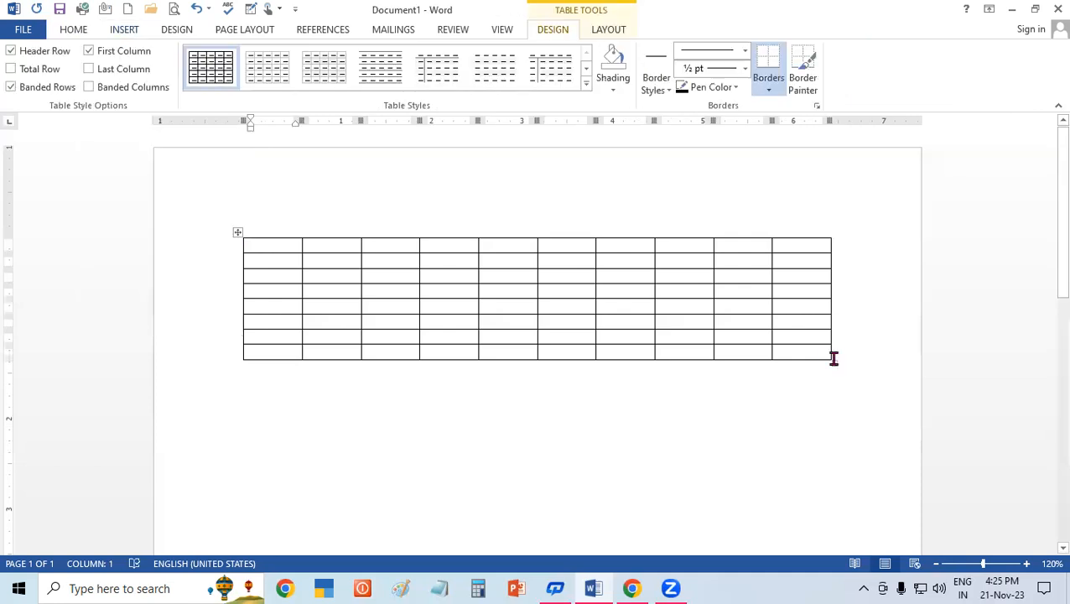
left_click_drag(833, 361, 839, 473)
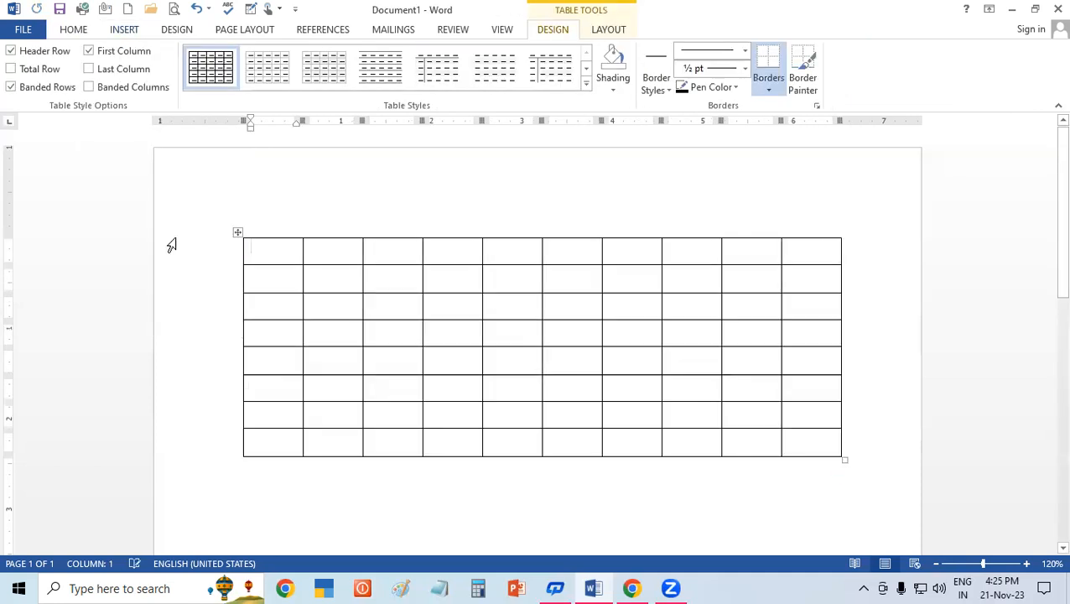
- Enter the letters A to H down the first column of the new table, one per row
type("A")
key("Down")
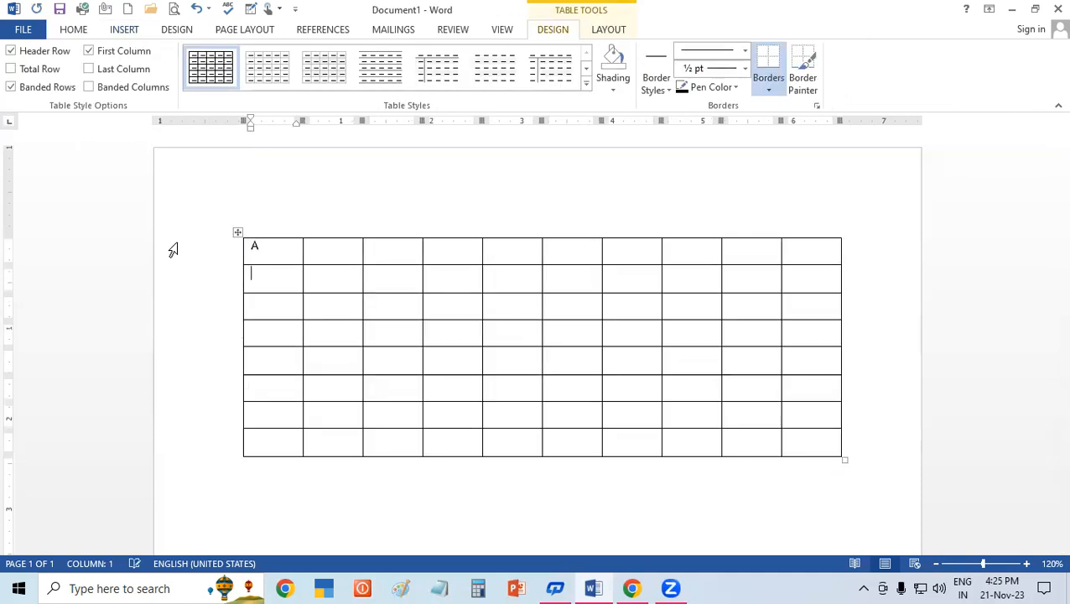
type("B")
key("Down")
type("C")
key("Down")
type("D")
key("Down")
type("E")
key("Down")
type("F")
key("Down")
type("G")
key("Down")
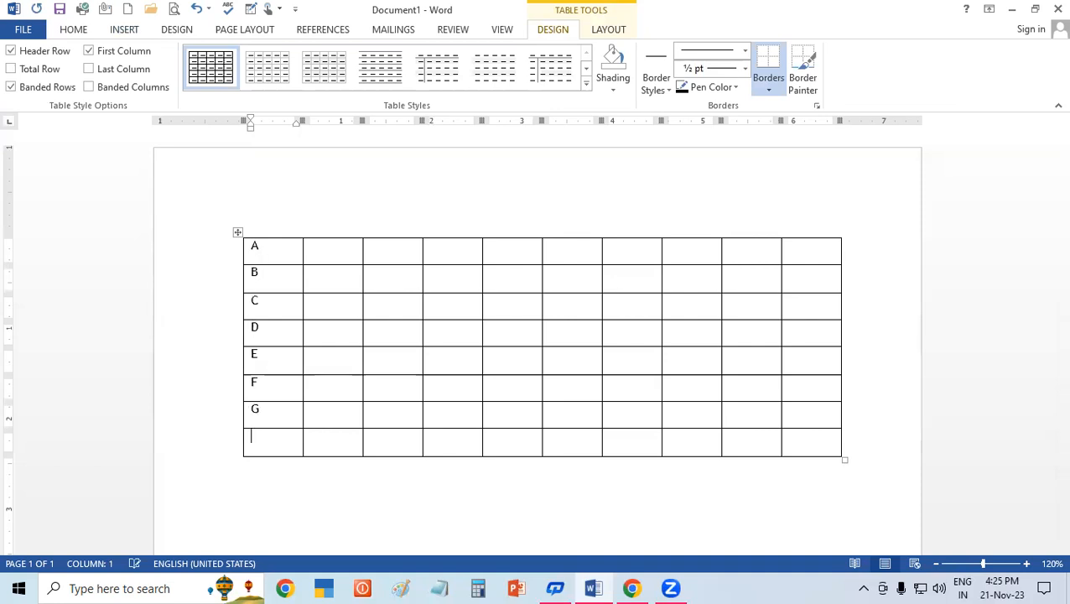
type("H")
key("Down")
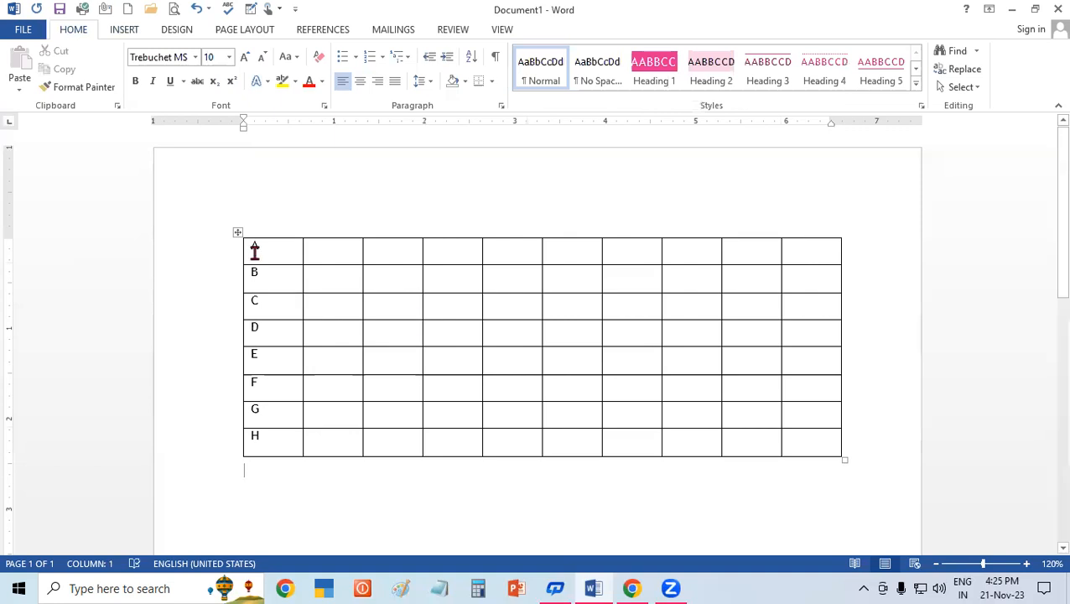
- Enlarge all the text in the table to 16 pt
left_click_drag(253, 244, 265, 474)
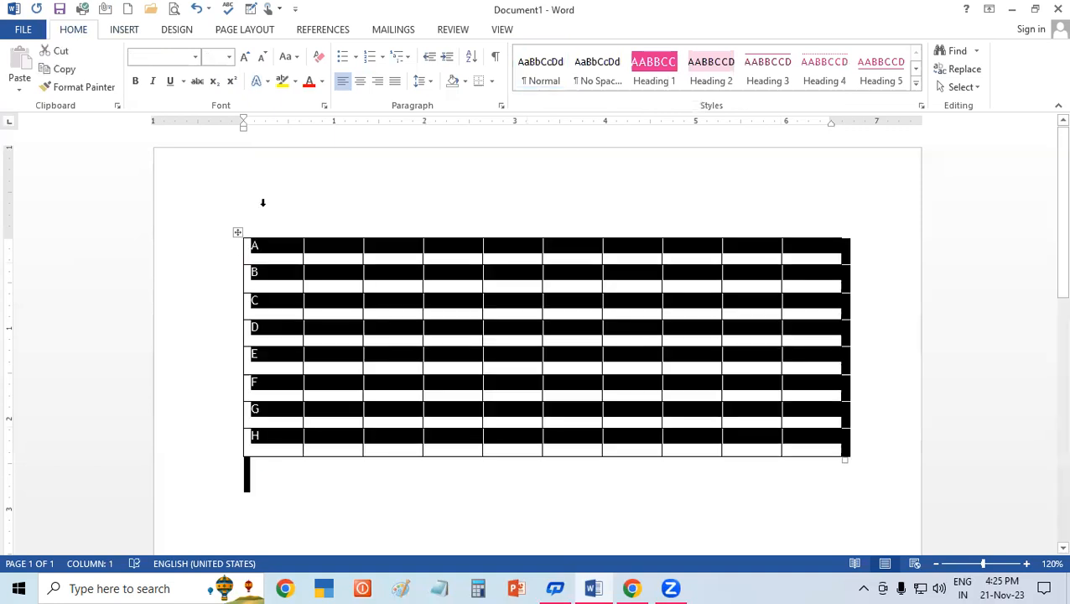
left_click(247, 57)
left_click(247, 57)
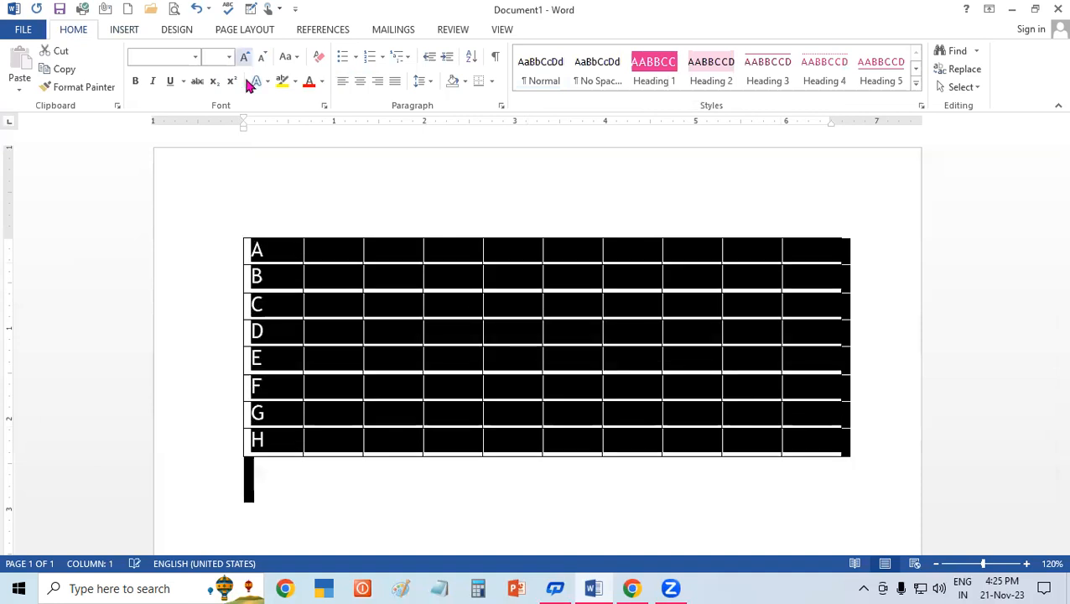
left_click(403, 372)
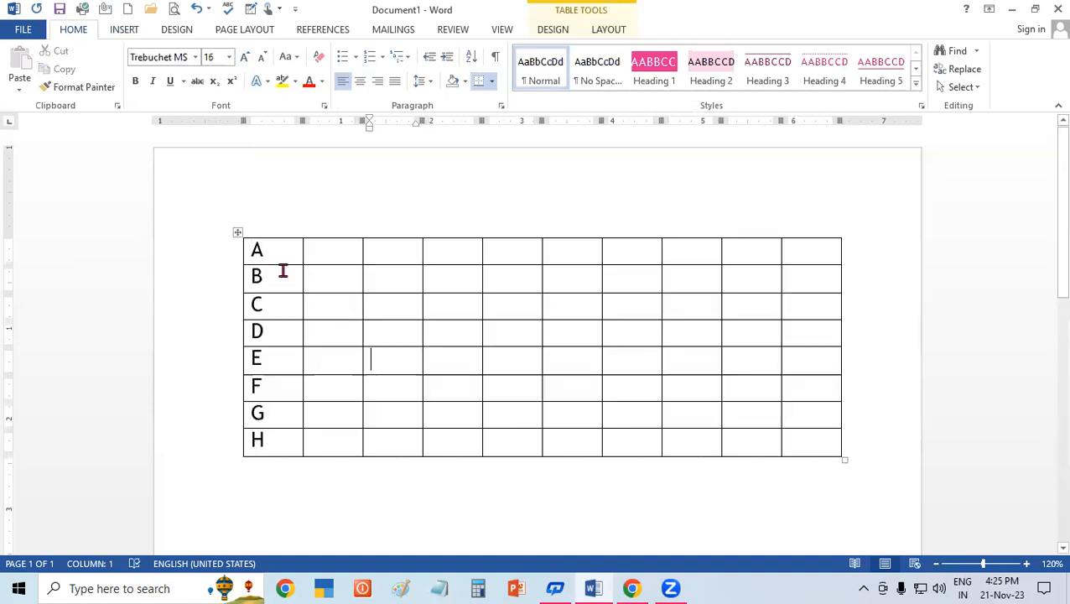
- Sort the table by Column 1 as text in descending order, with the second sort level also set to descending
left_click(253, 247)
left_click(270, 434, "shift")
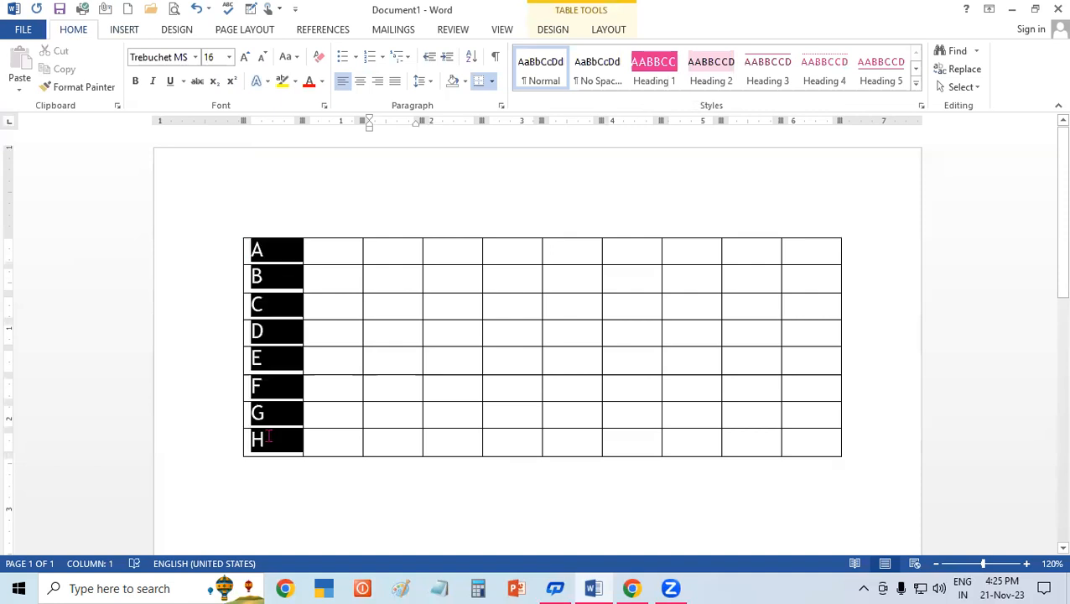
left_click(605, 34)
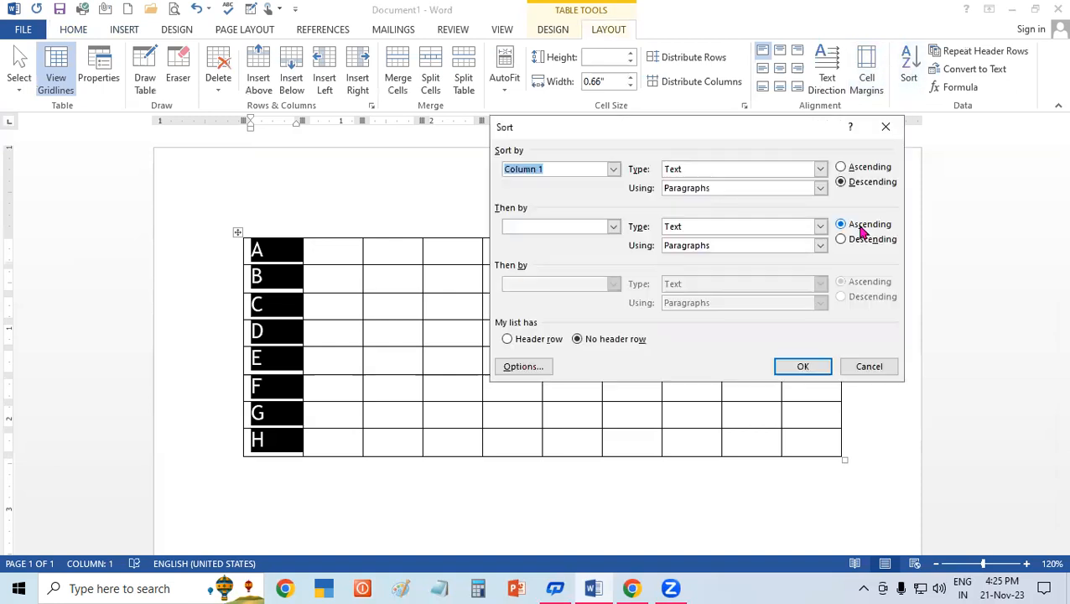
left_click(859, 240)
left_click(802, 367)
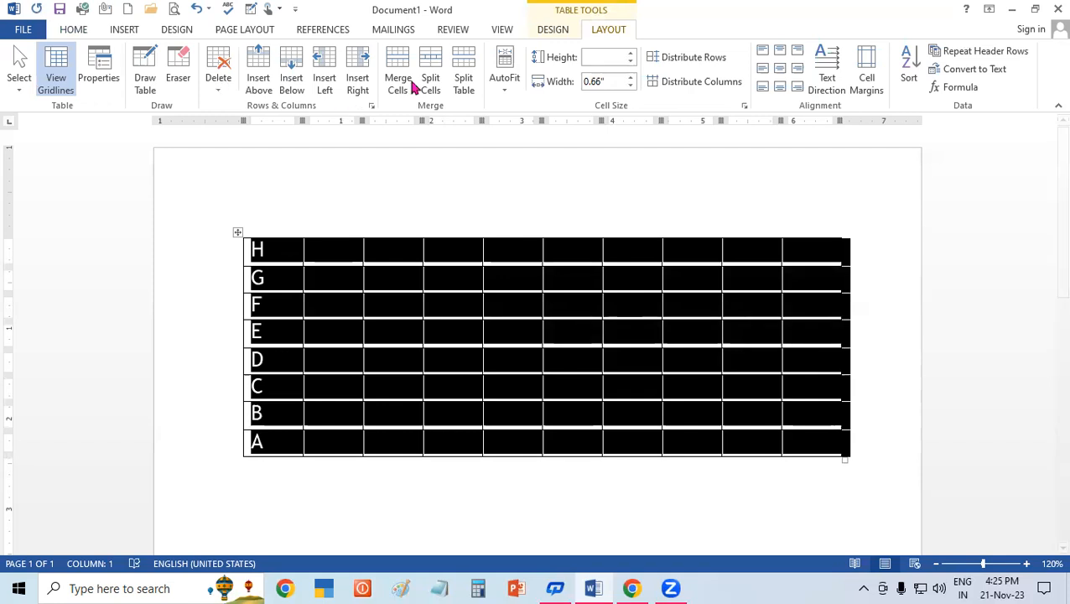
- Make the table text bold and sort the table by Column 1 in ascending order
left_click(76, 31)
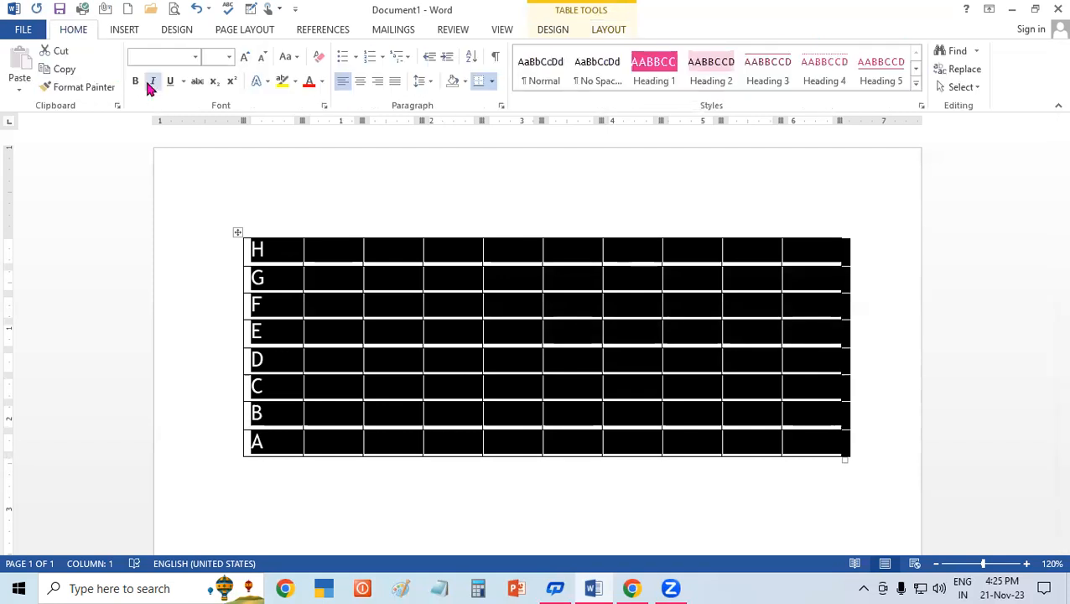
left_click(599, 31)
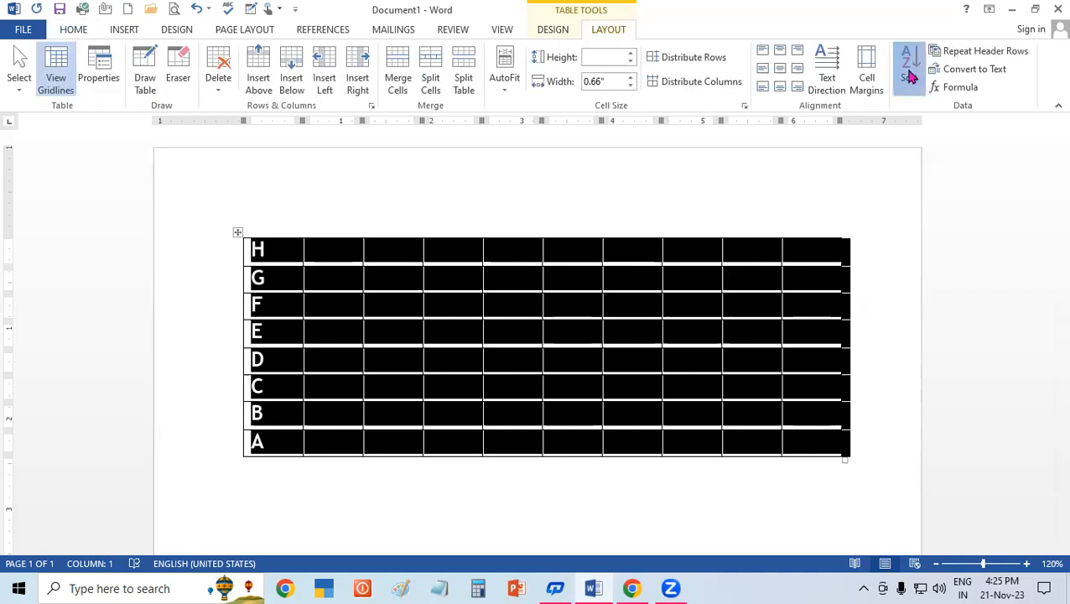
left_click(859, 170)
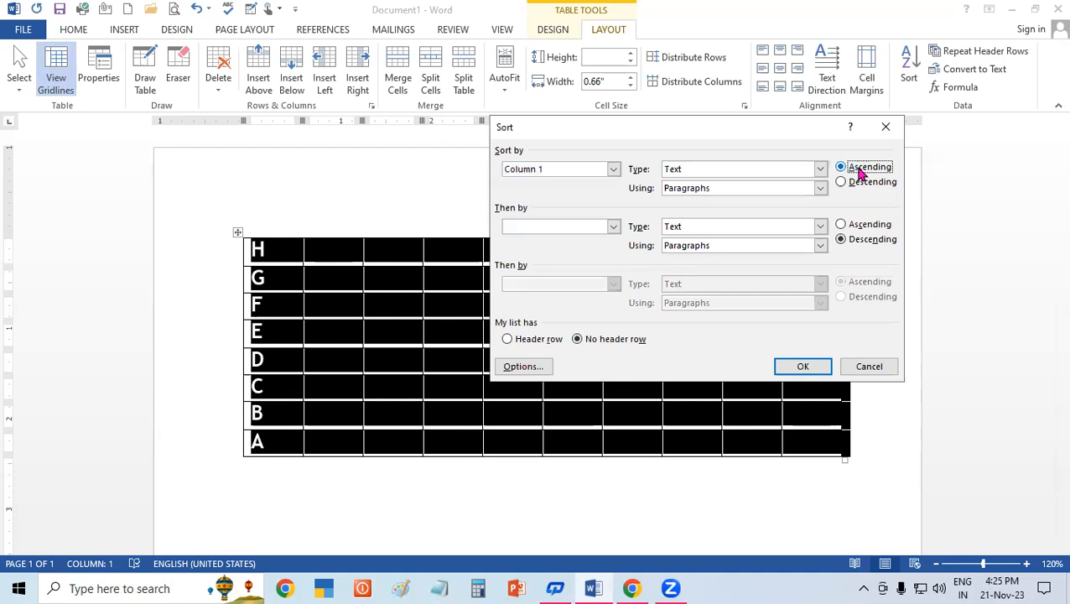
left_click(803, 367)
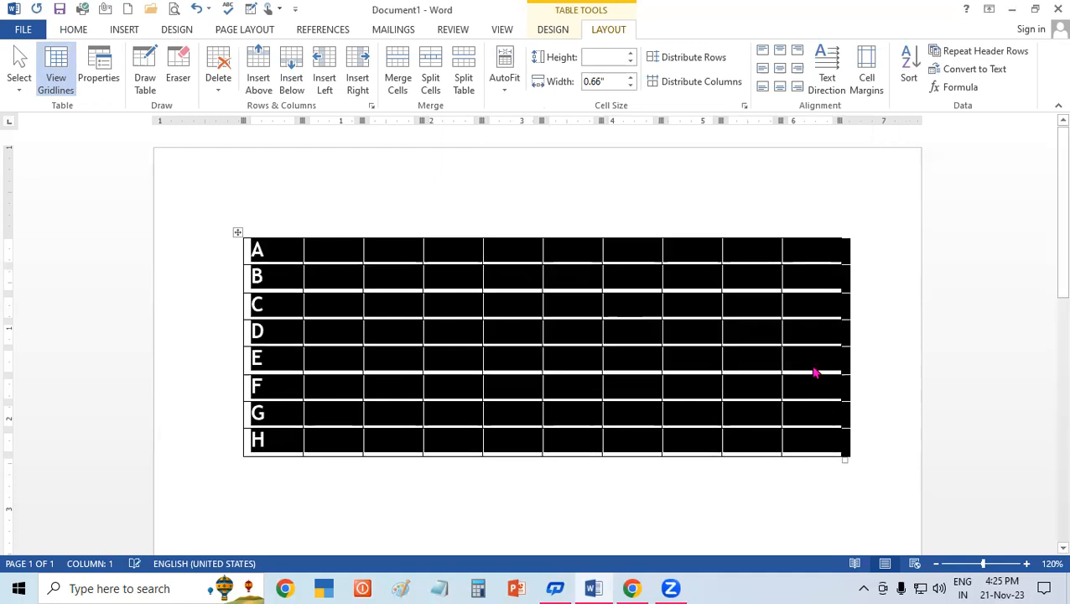
left_click(813, 371)
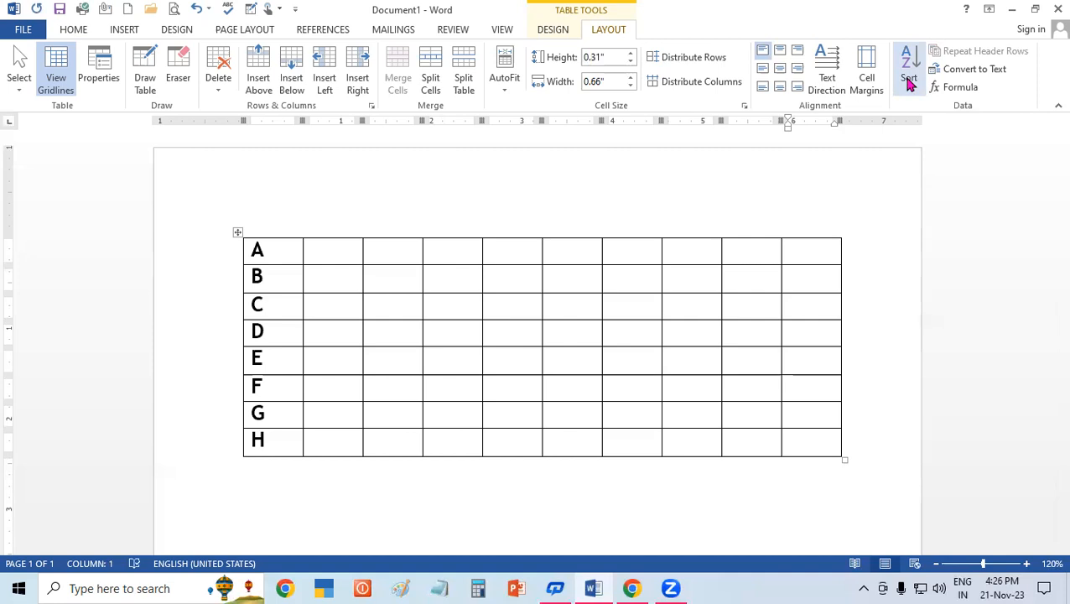
- Delete the whole lettered table to leave a blank page
left_click(502, 333)
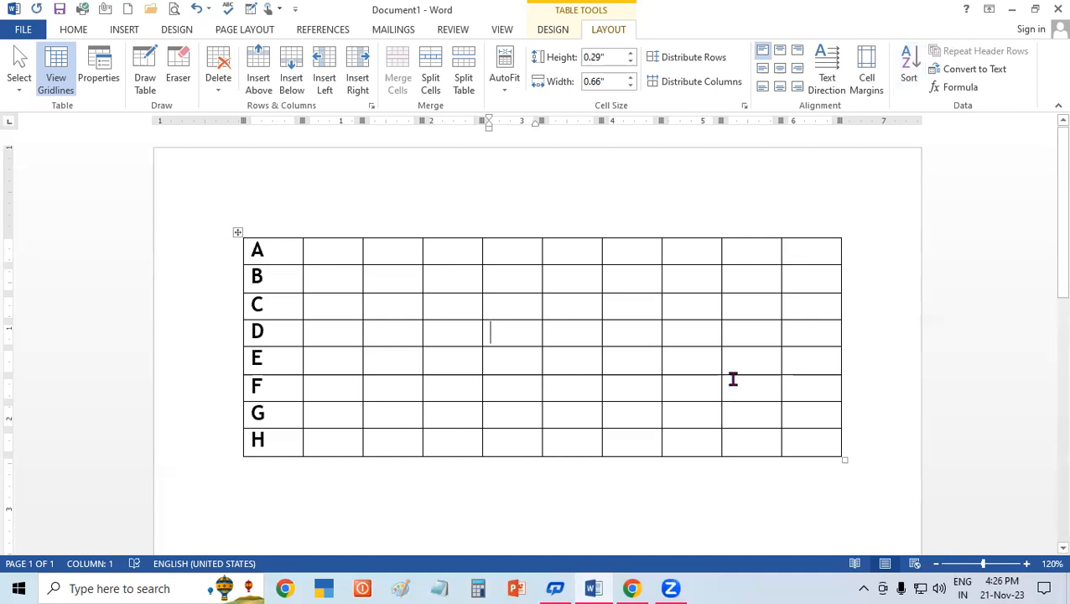
key("ctrl+a")
key("Delete")
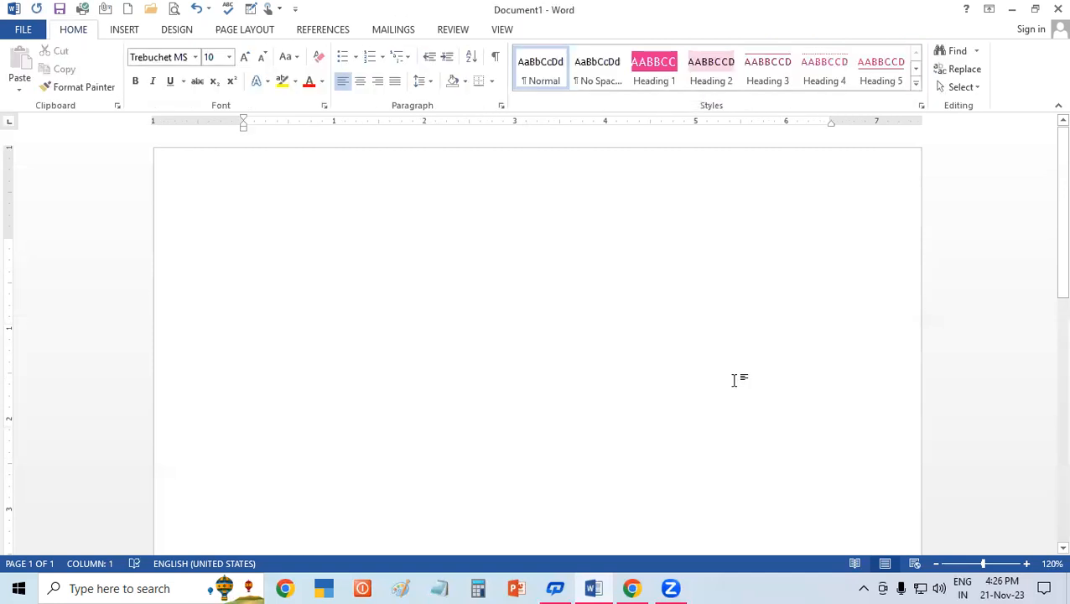
- Insert a table with 6 columns and 6 rows and enlarge it to give taller rows
left_click(136, 32)
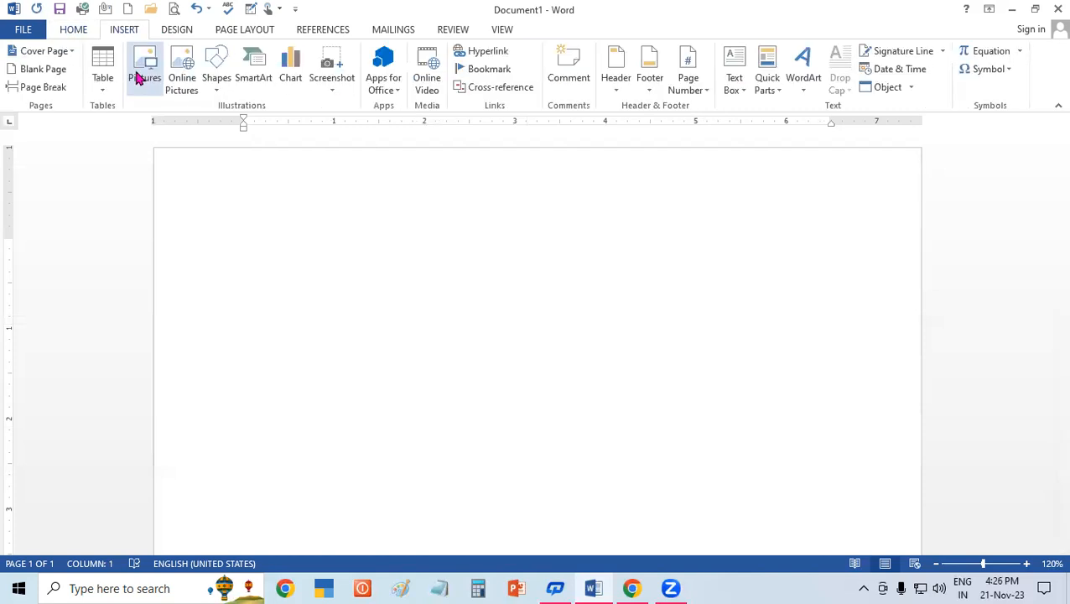
left_click(107, 77)
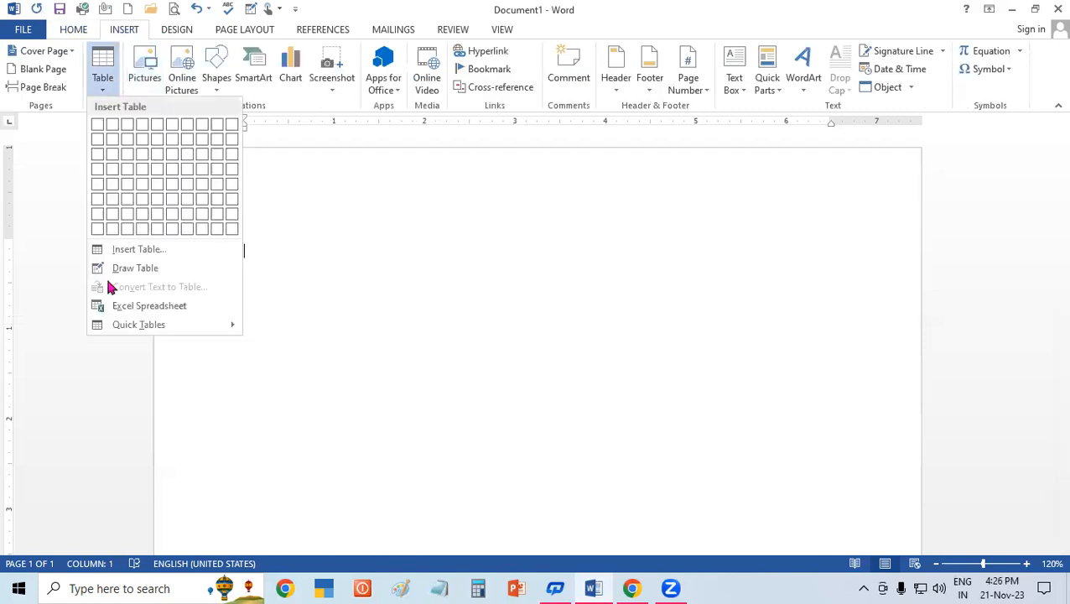
left_click(144, 249)
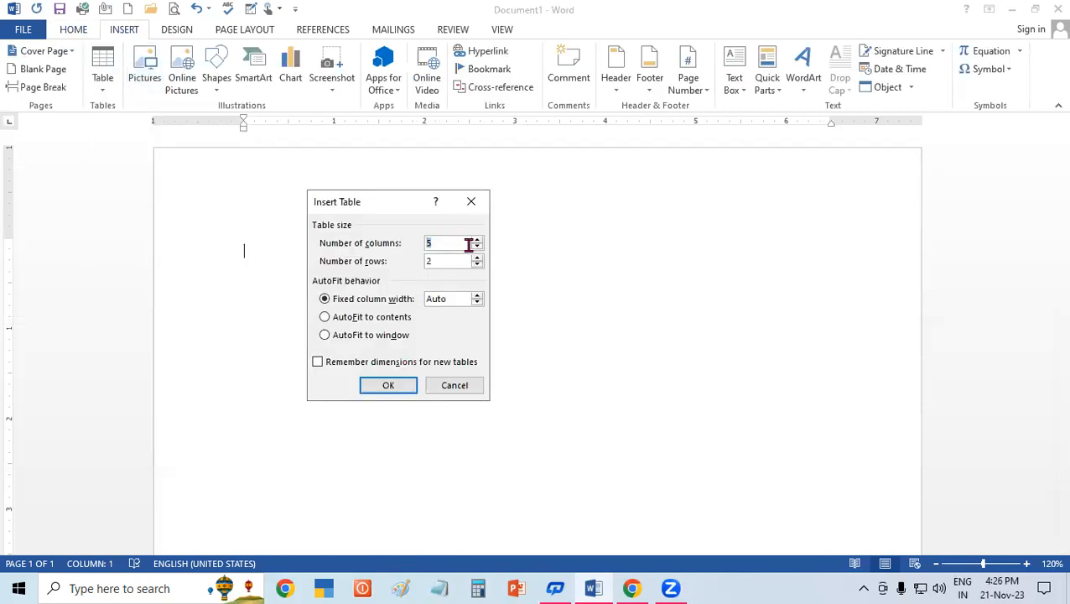
type("5")
key("Tab")
double_click(430, 242)
type("6")
double_click(452, 258)
type("6")
left_click(388, 385)
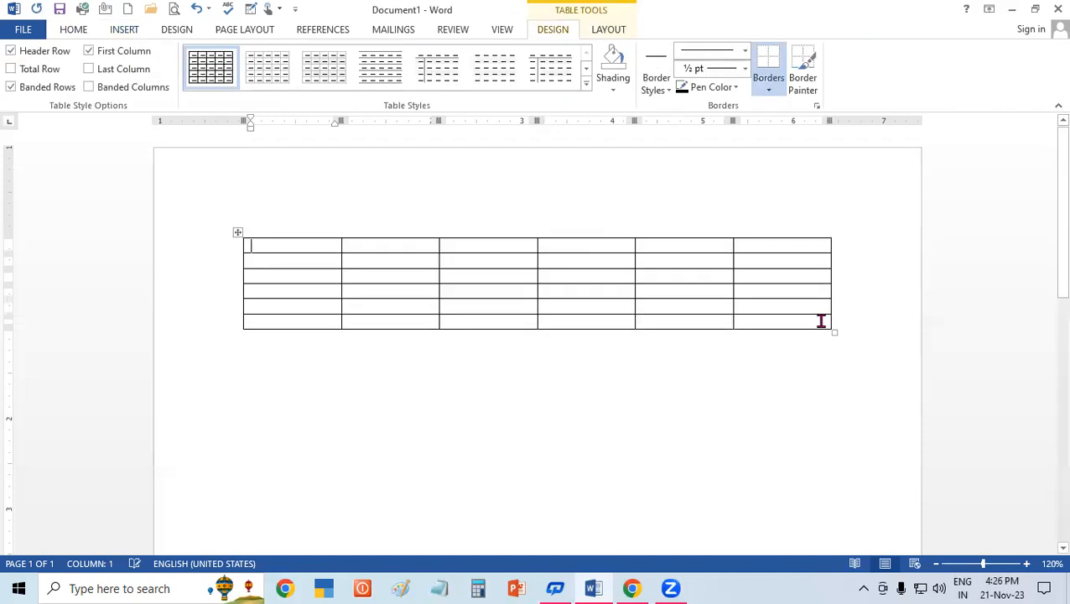
left_click_drag(833, 330, 847, 409)
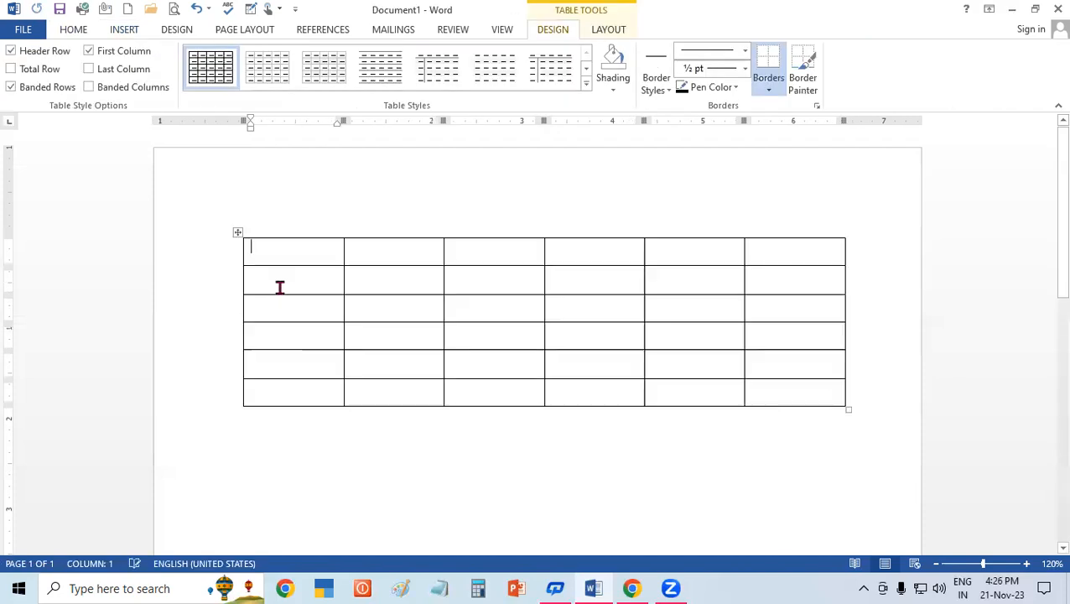
- Enter the headings SR.NO., STUDENT NAME and COURSE in the first three cells of the top row
type("S")
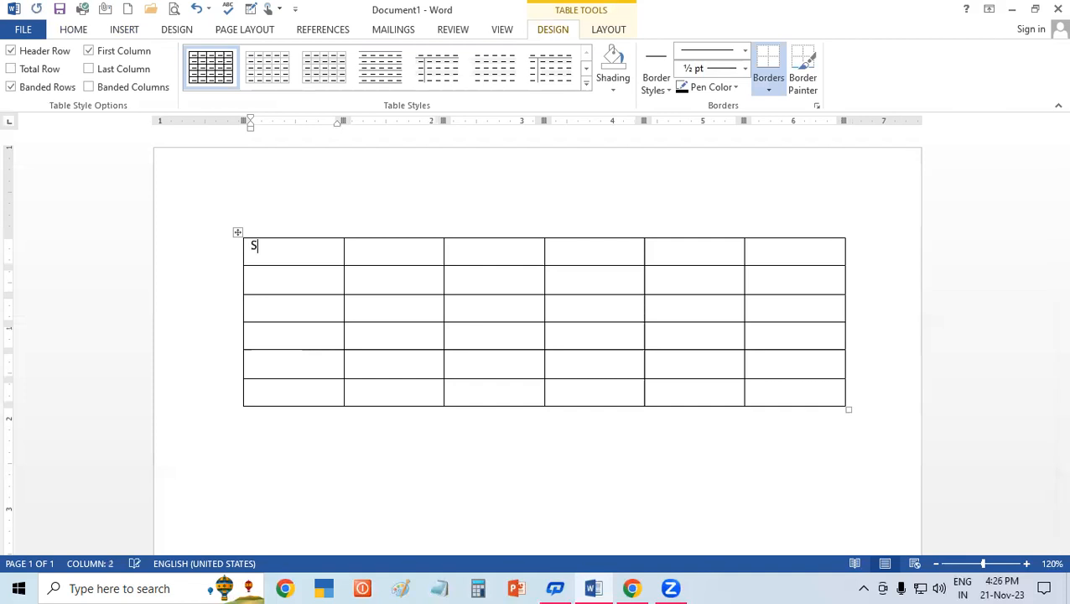
type("R")
type(".M")
key("BackSpace")
type("NO")
type(".")
key("Tab")
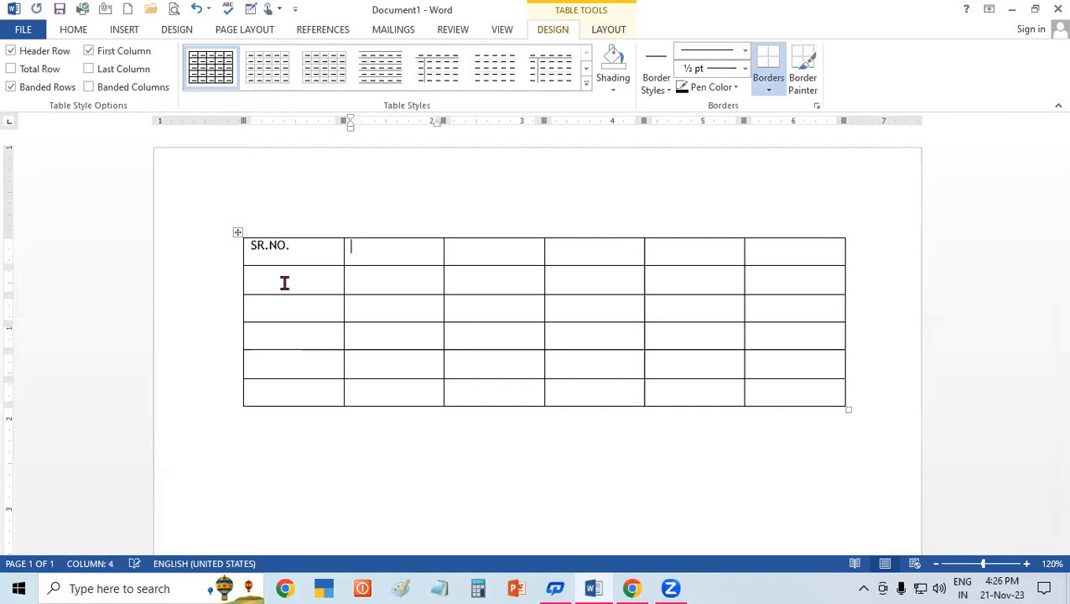
type("STUDENT NAME")
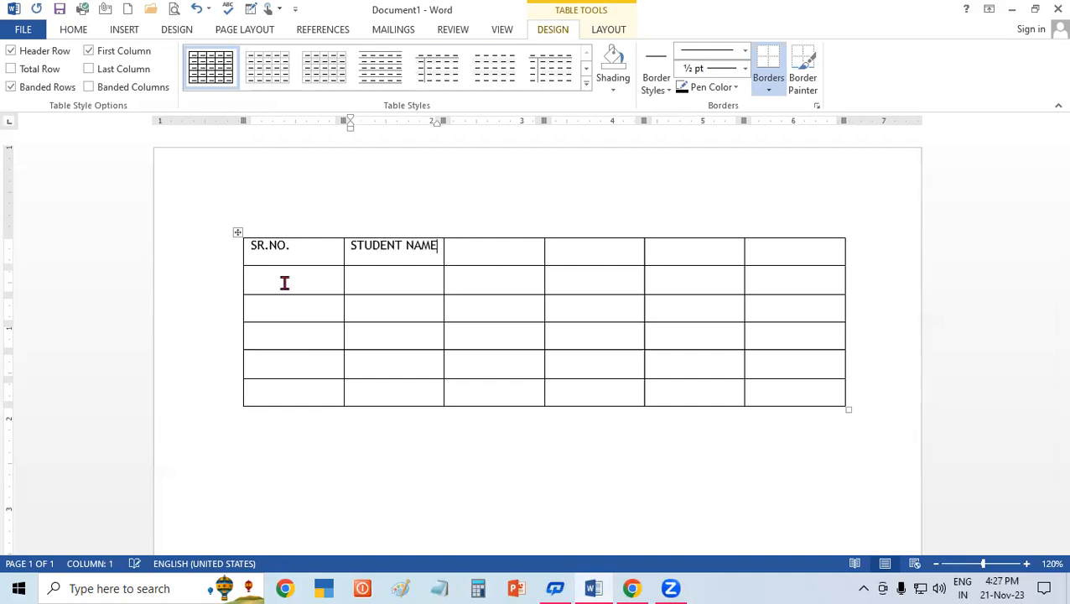
key("Tab")
type("COURSE")
key("Tab")
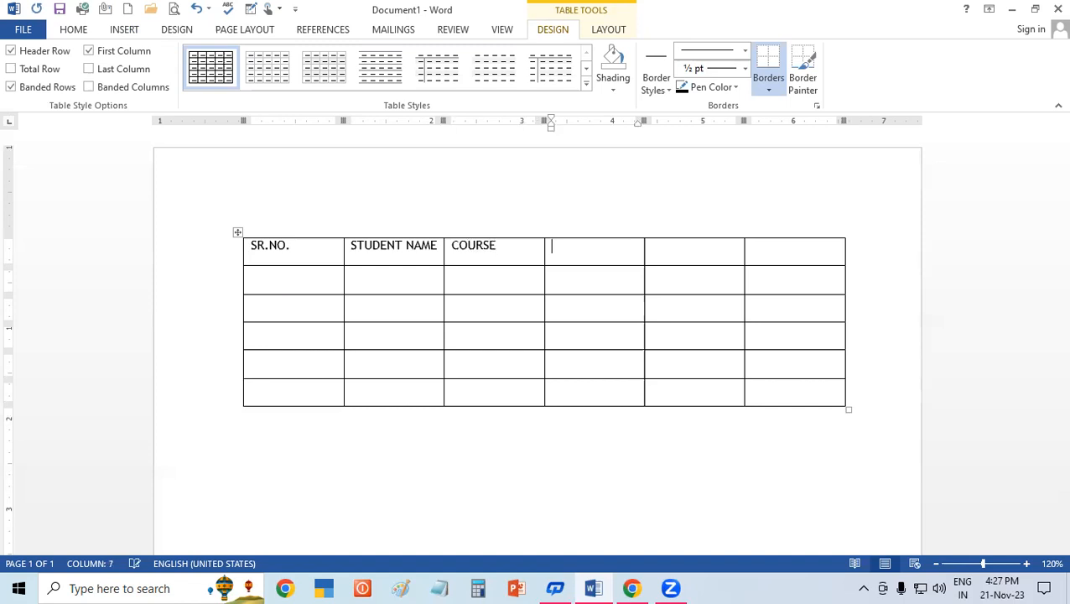
- Enter the headings FEE, PAID and DUE in the last three cells of the top row
type("FEE")
key("Tab")
type("PA")
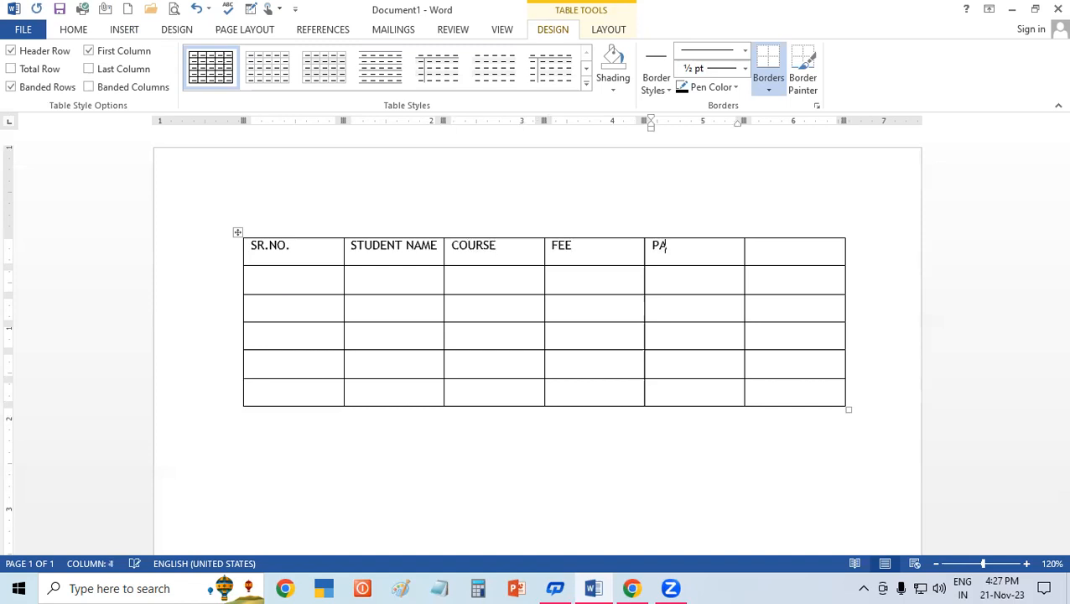
type("ID")
key("Tab")
type("DUE")
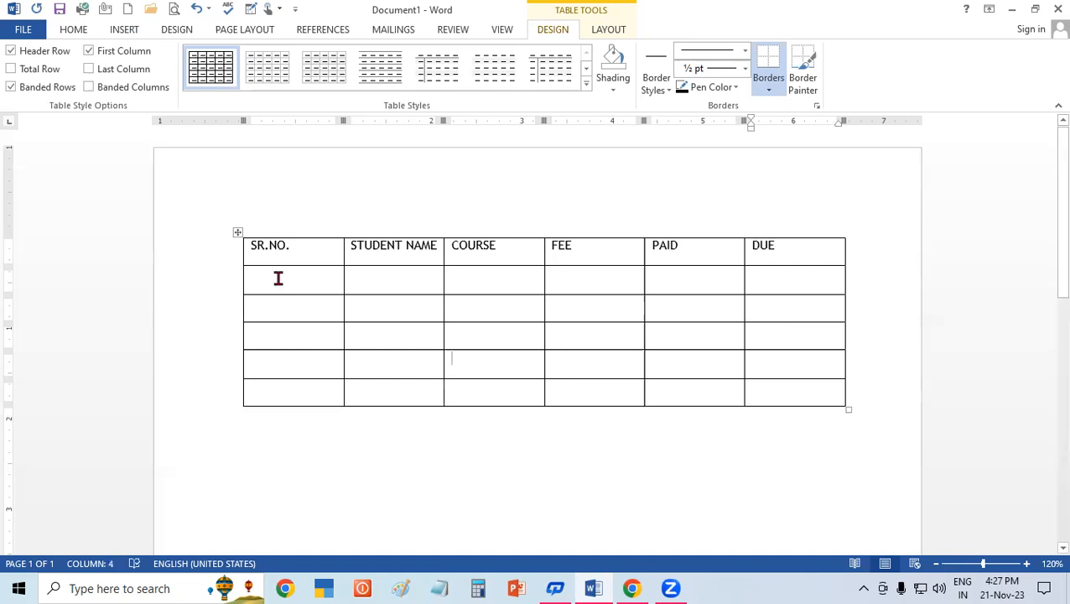
- Enlarge the heading text in the top row to 16 pt
left_click(252, 245)
left_click_drag(251, 245, 769, 246)
left_click(88, 30)
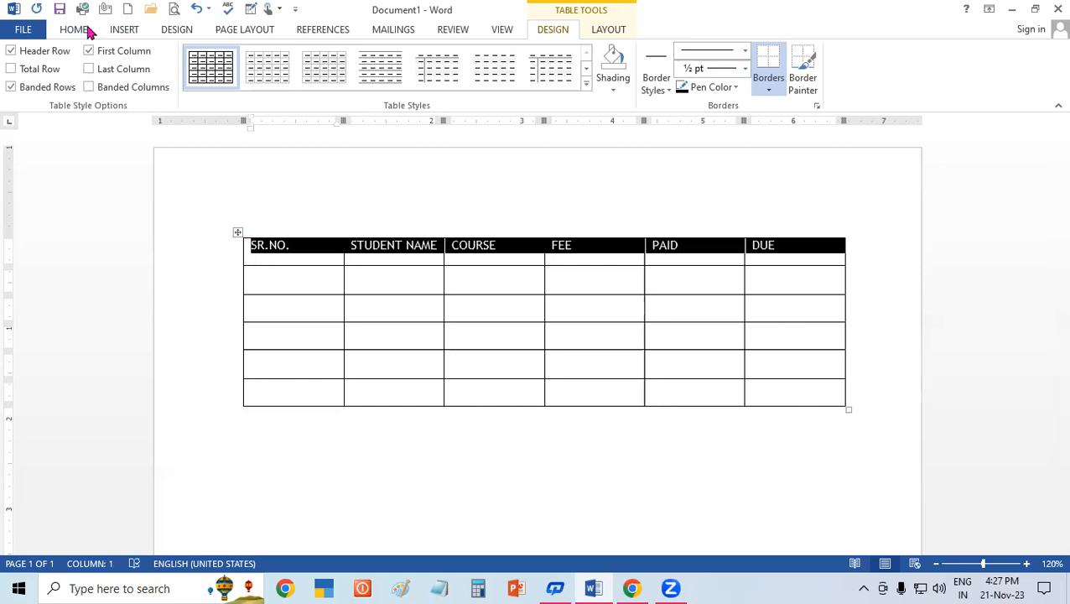
left_click(244, 57)
left_click(243, 57)
left_click(243, 57)
left_click(243, 57)
left_click(529, 306)
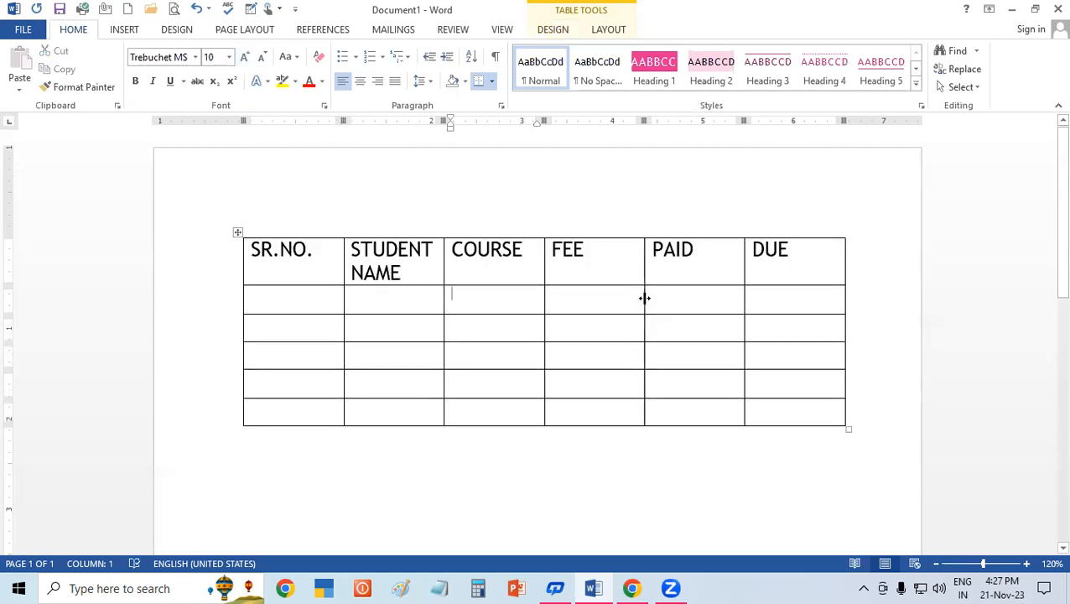
- Widen the STUDENT NAME and COURSE columns and narrow FEE, PAID and DUE, leaving FEE about 0.63" wide
left_click_drag(643, 299, 690, 319)
left_click_drag(742, 296, 758, 298)
left_click_drag(543, 299, 633, 311)
left_click_drag(442, 296, 502, 306)
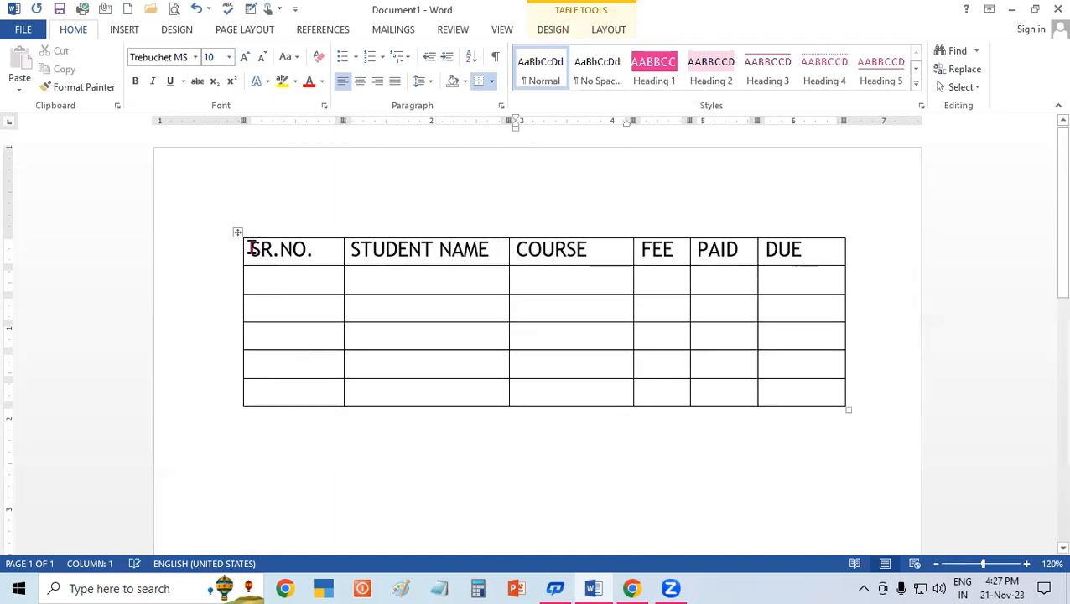
- Bold the header row and apply the black grid table style with a solid header and grey banded rows
left_click_drag(325, 248, 788, 249)
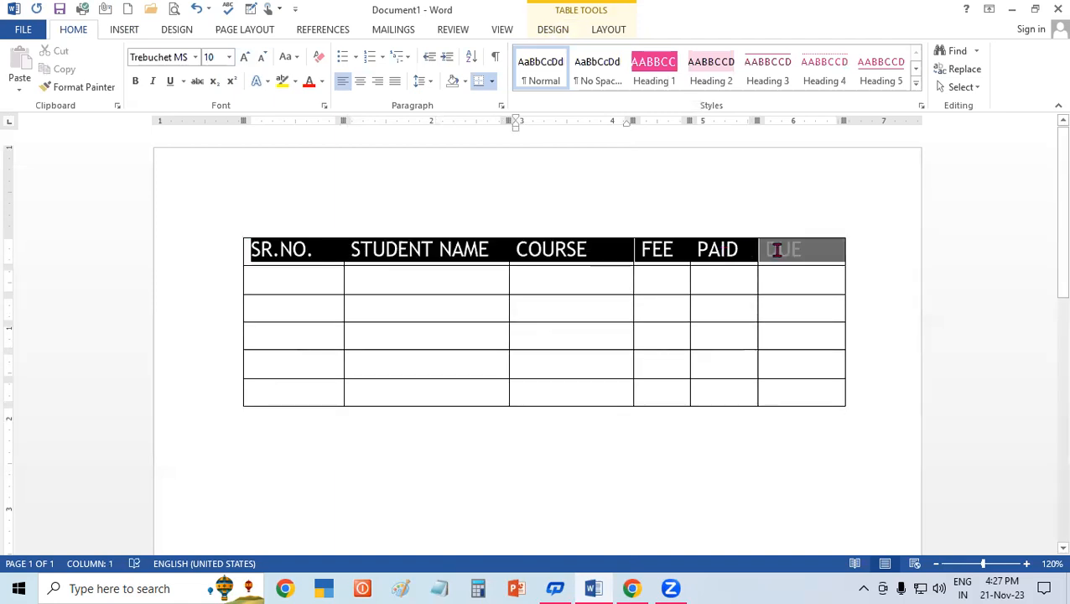
left_click(136, 83)
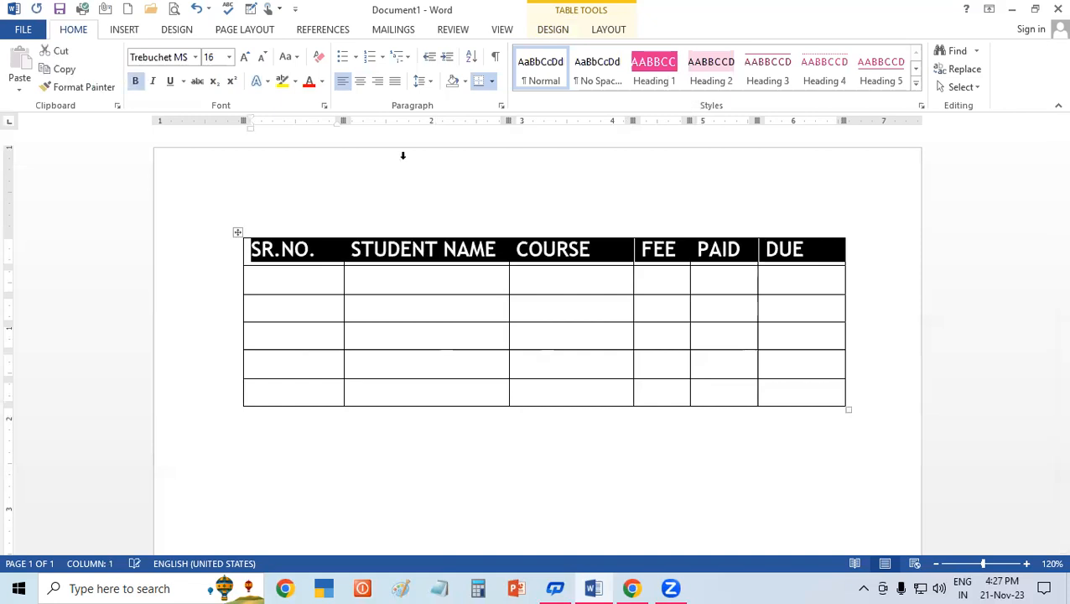
left_click(552, 30)
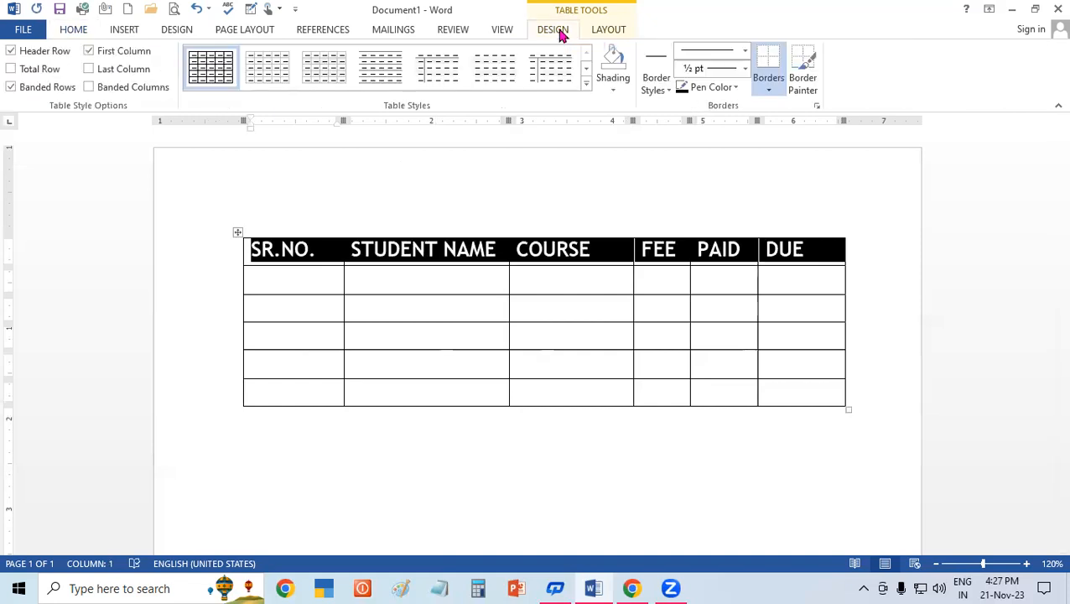
left_click(586, 84)
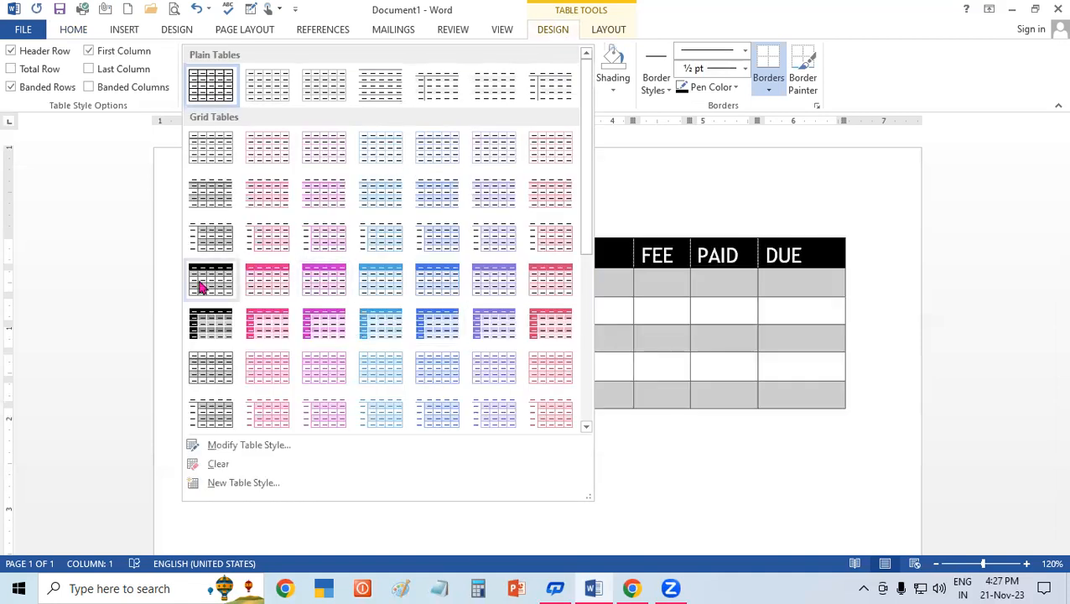
left_click(752, 350)
left_click(703, 362)
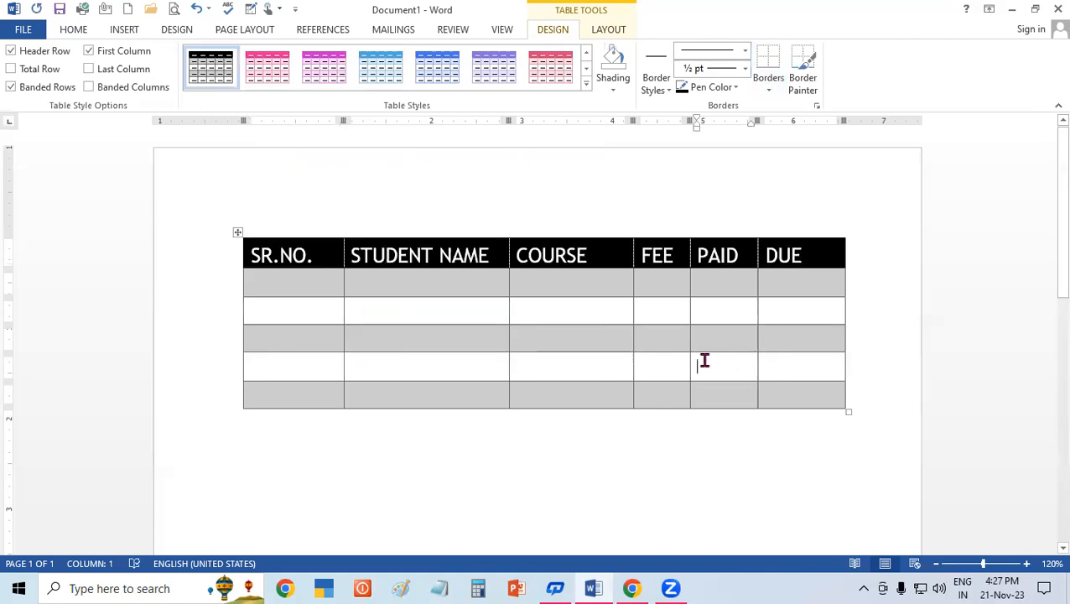
- Apply the purple grid table style with a solid header and light purple banded rows to the fee table
left_click(656, 340)
left_click(610, 30)
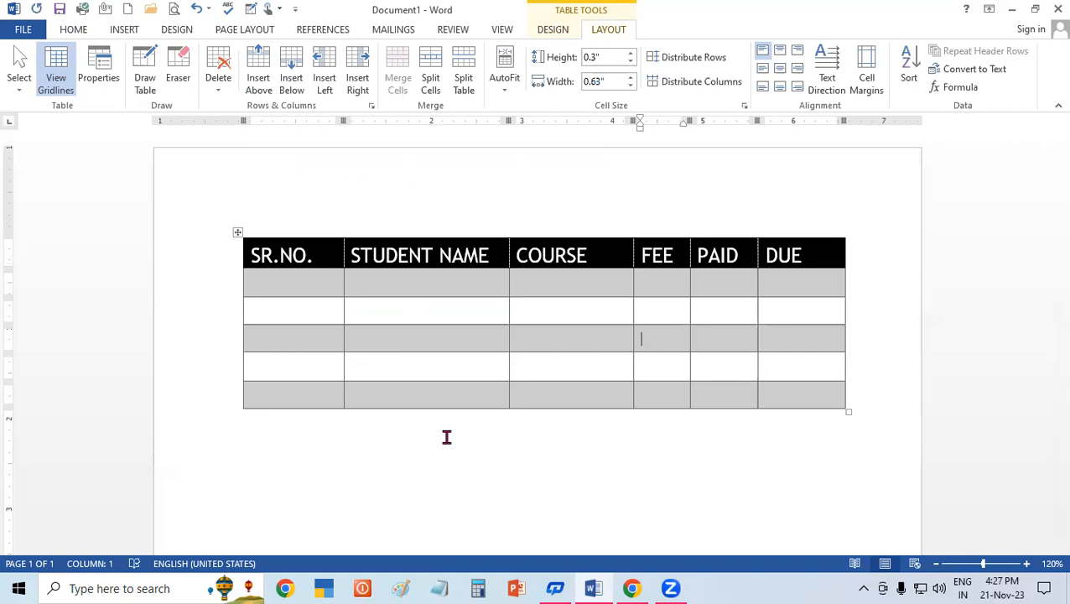
left_click_drag(254, 253, 796, 258)
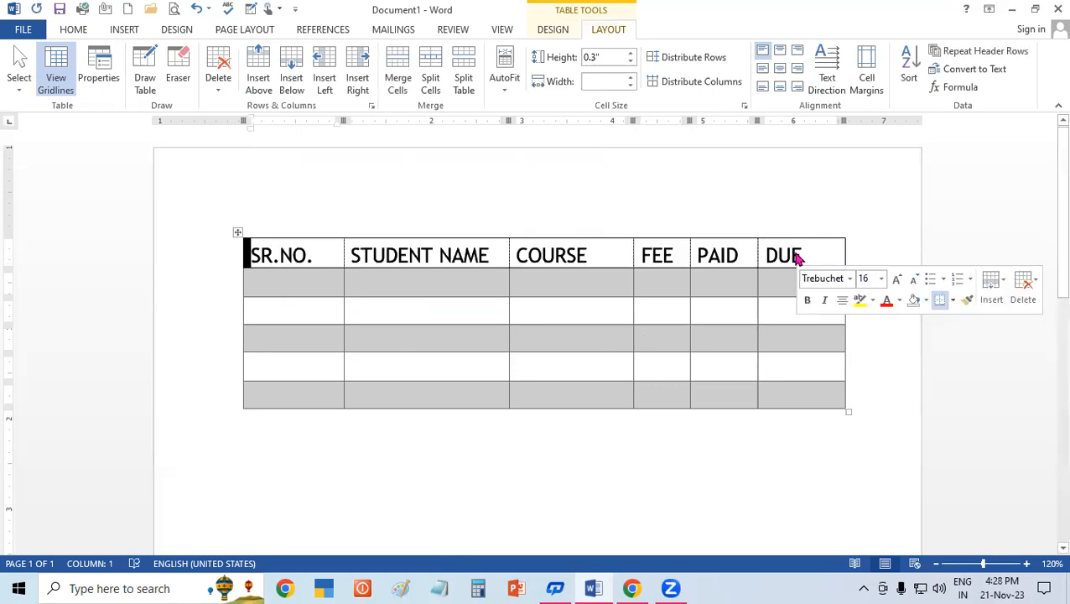
left_click(555, 32)
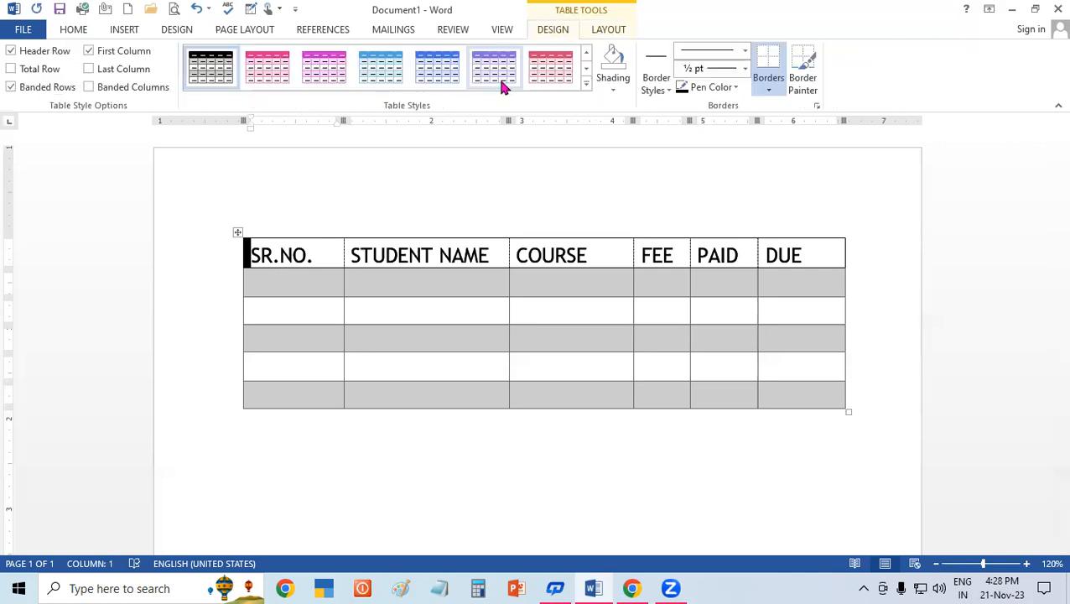
left_click(497, 76)
left_click(537, 309)
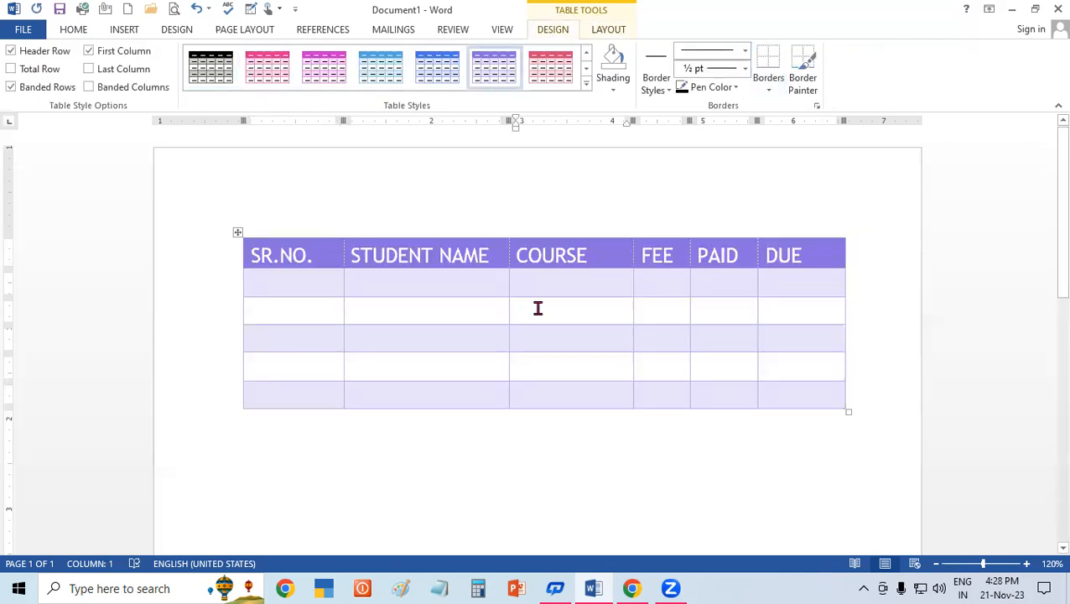
left_click(611, 30)
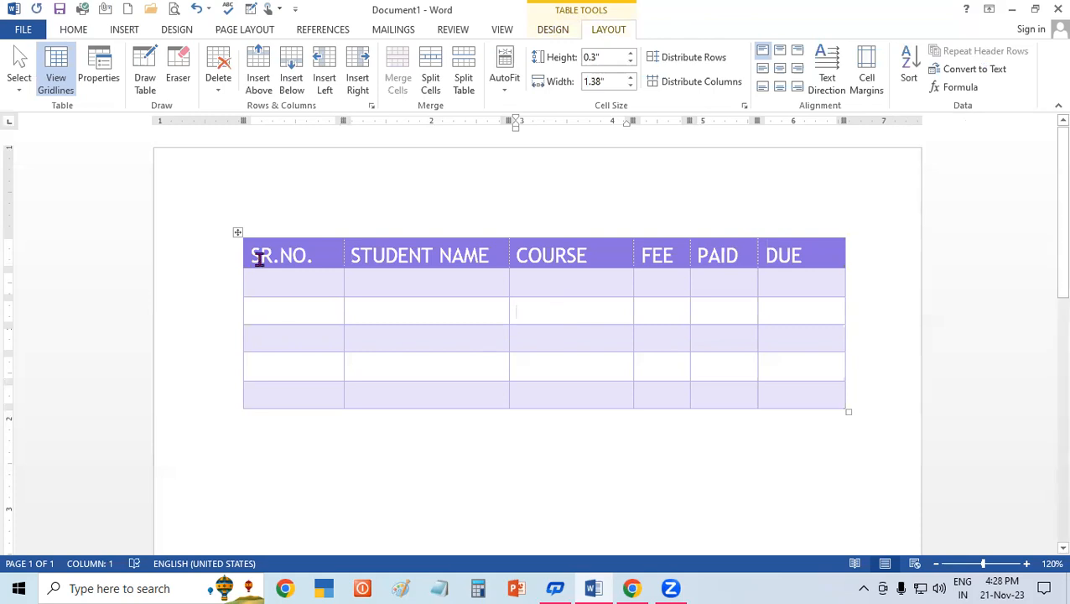
left_click_drag(255, 257, 690, 437)
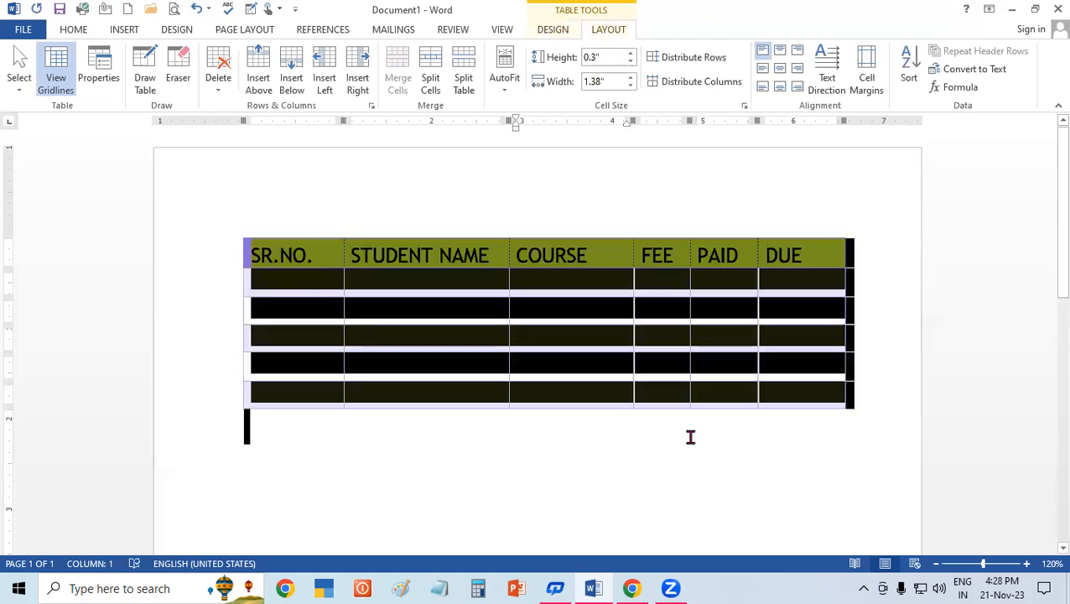
left_click(600, 310)
left_click_drag(254, 250, 458, 256)
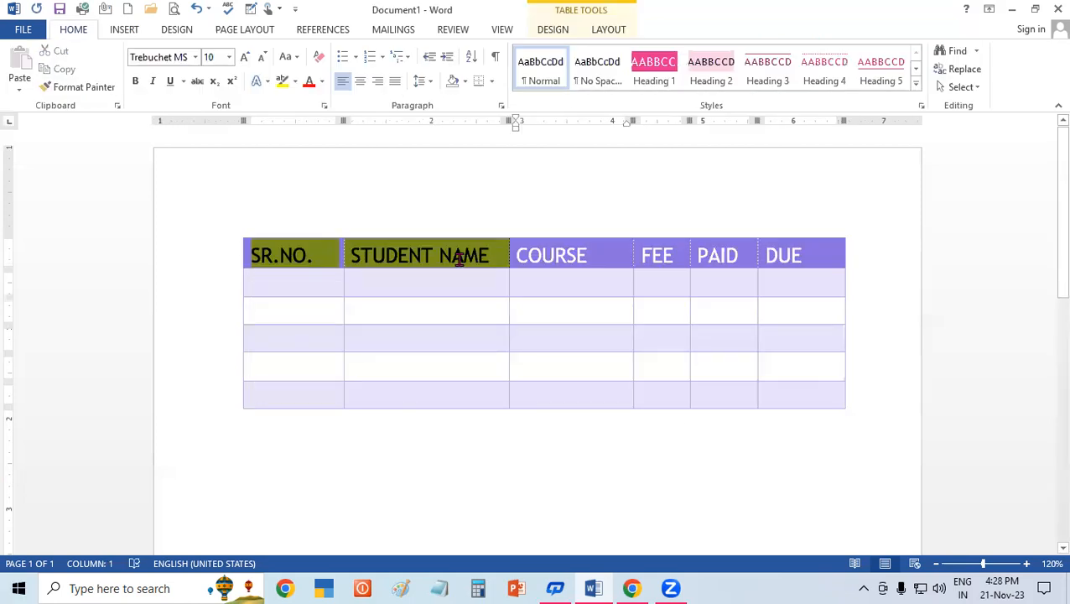
left_click_drag(773, 247, 775, 249)
left_click(593, 35)
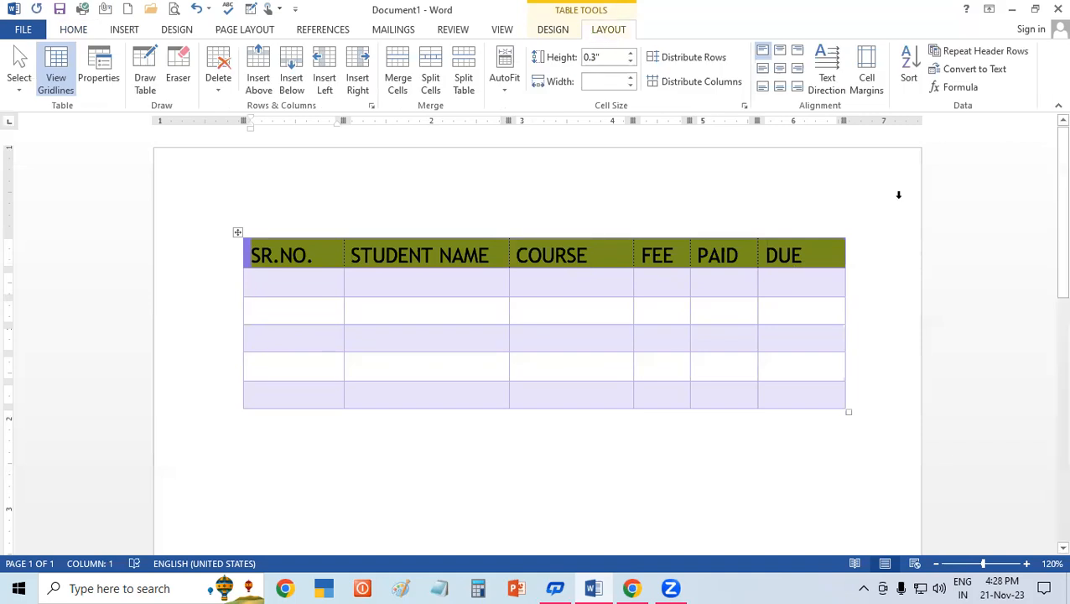
left_click(810, 314)
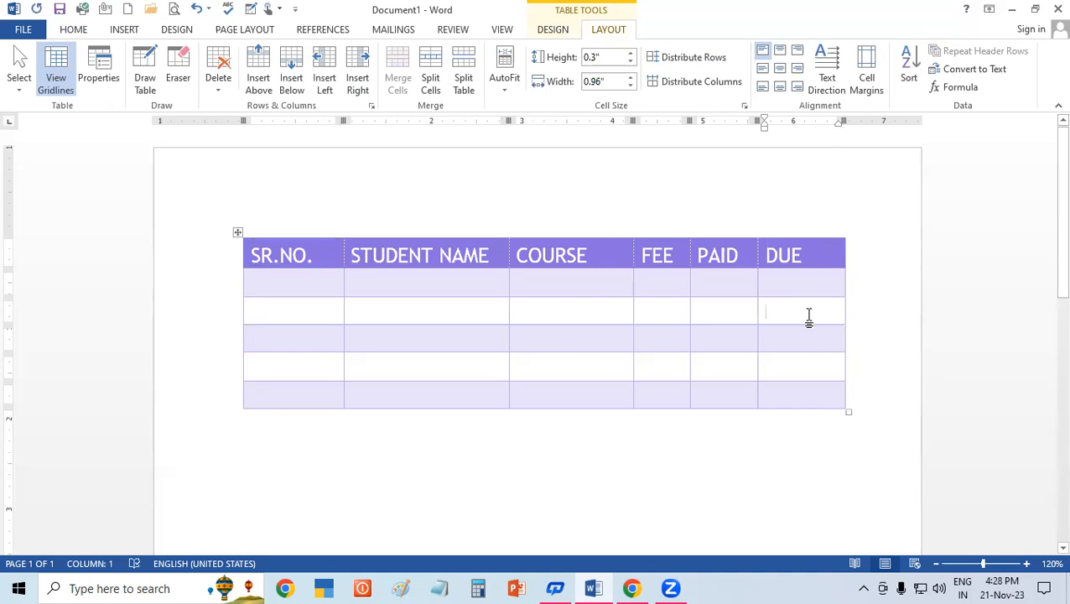
left_click_drag(252, 253, 776, 265)
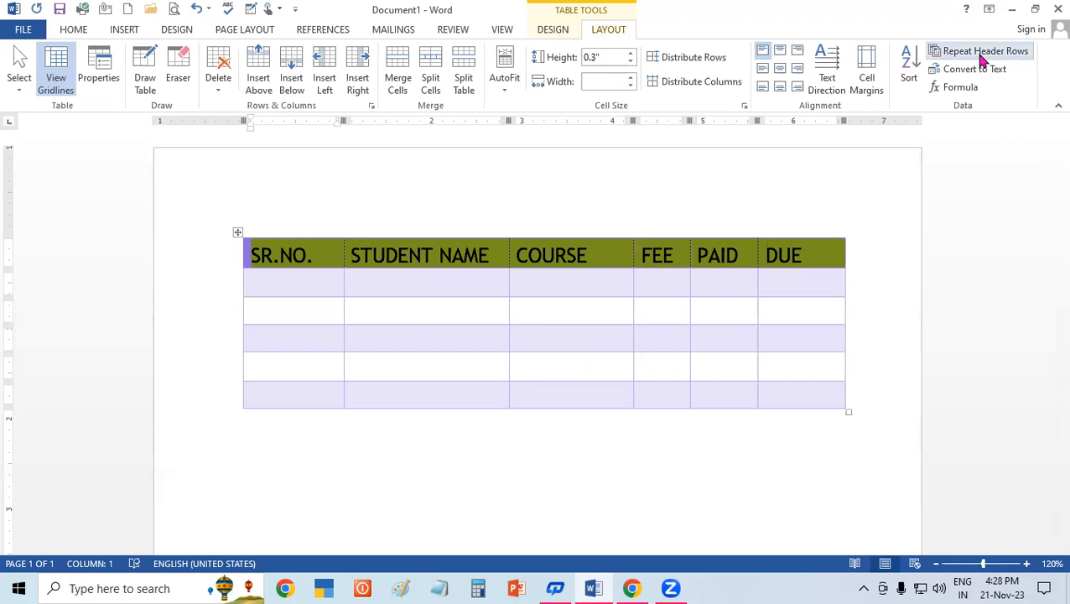
left_click(775, 312)
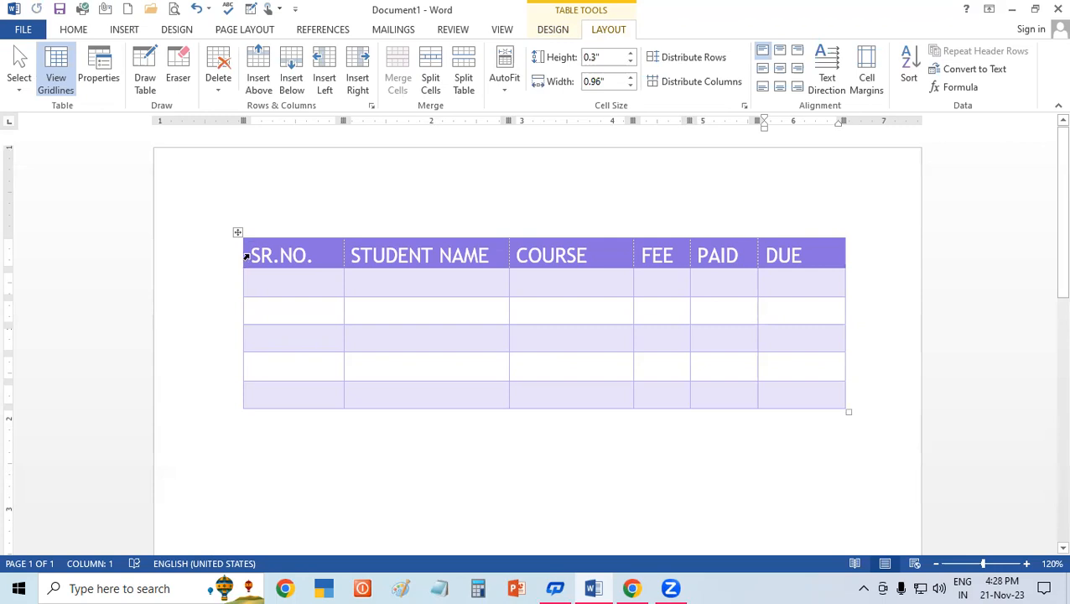
- Try Repeat Header Rows on all rows of the fee table and undo it
left_click_drag(251, 251, 768, 396)
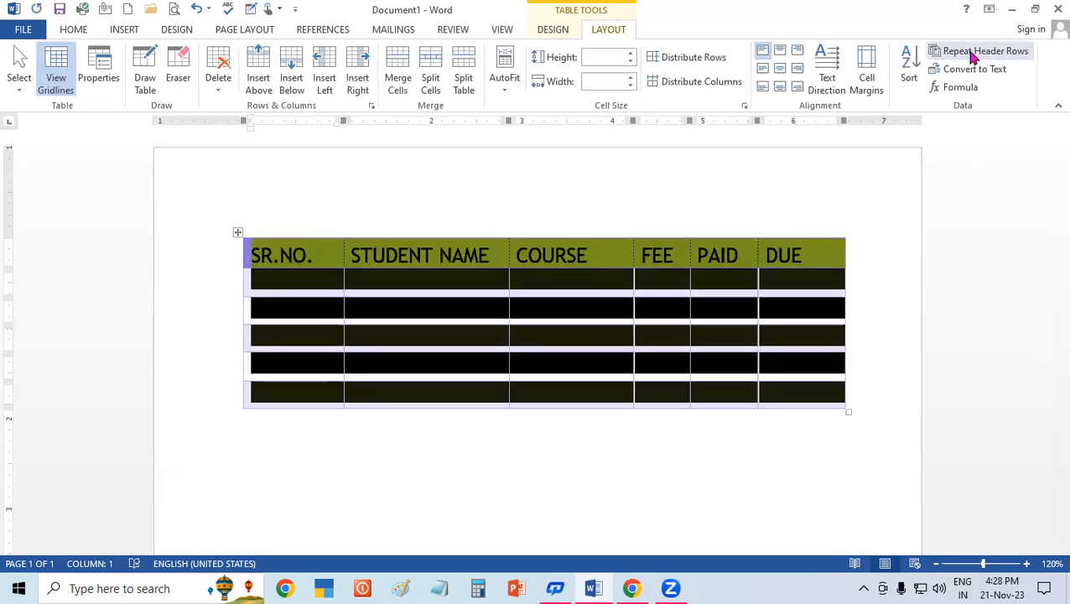
left_click(973, 52)
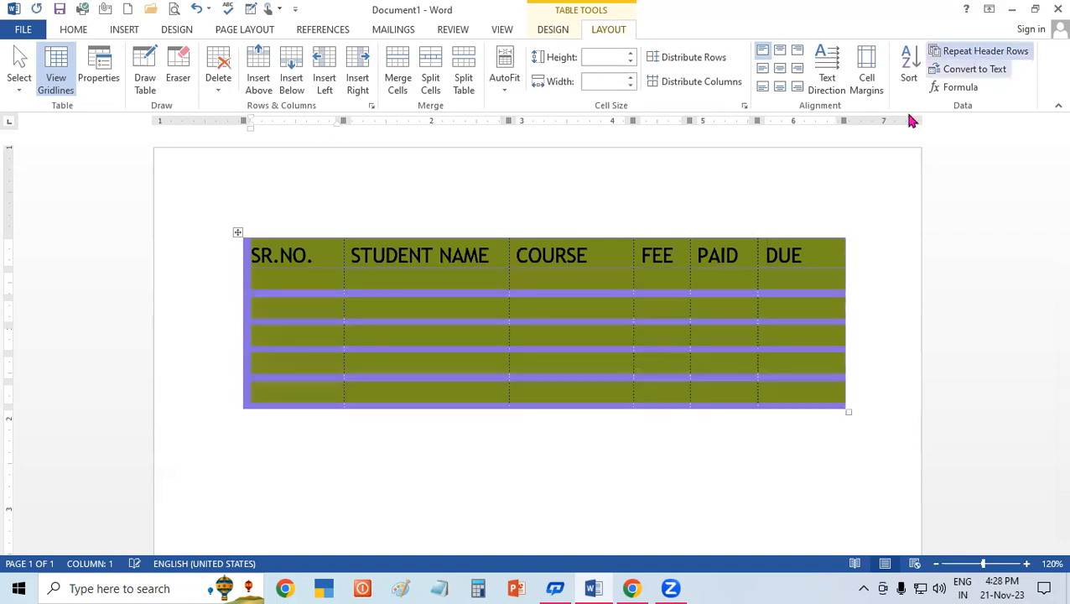
left_click(802, 336)
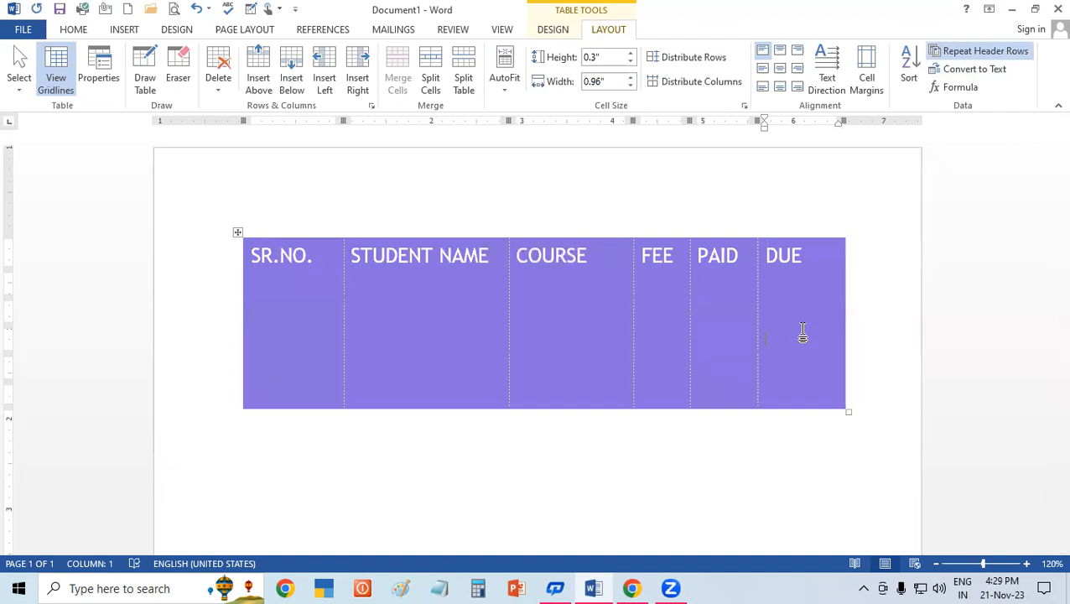
key("ctrl+a")
left_click(553, 291)
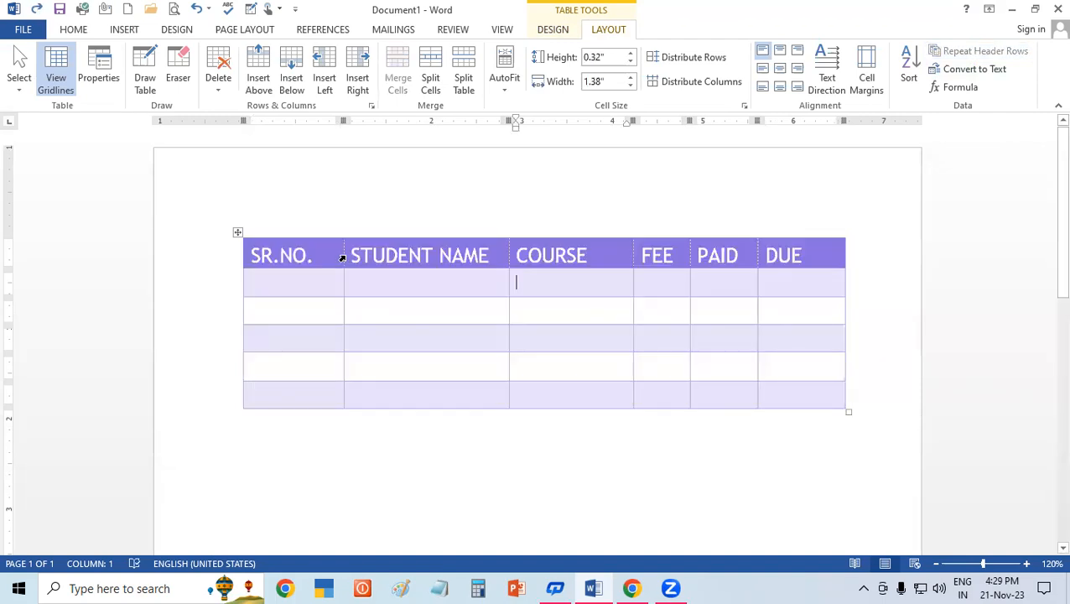
- Apply Repeat Header Rows to the entire fee table, from the heading row through the last empty row
left_click_drag(256, 255, 389, 256)
left_click_drag(679, 252, 681, 257)
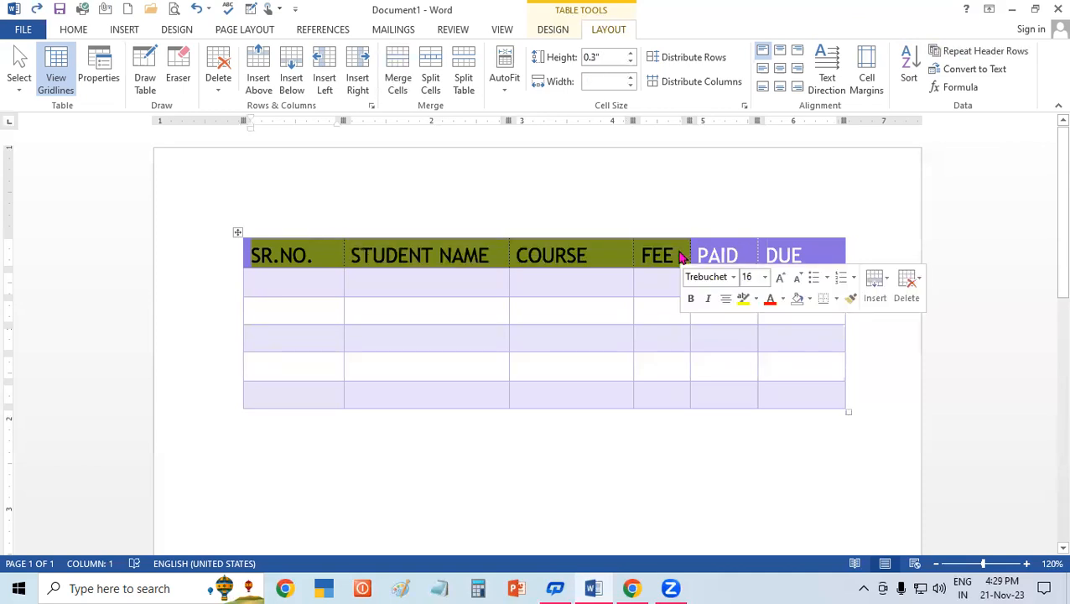
left_click(568, 336)
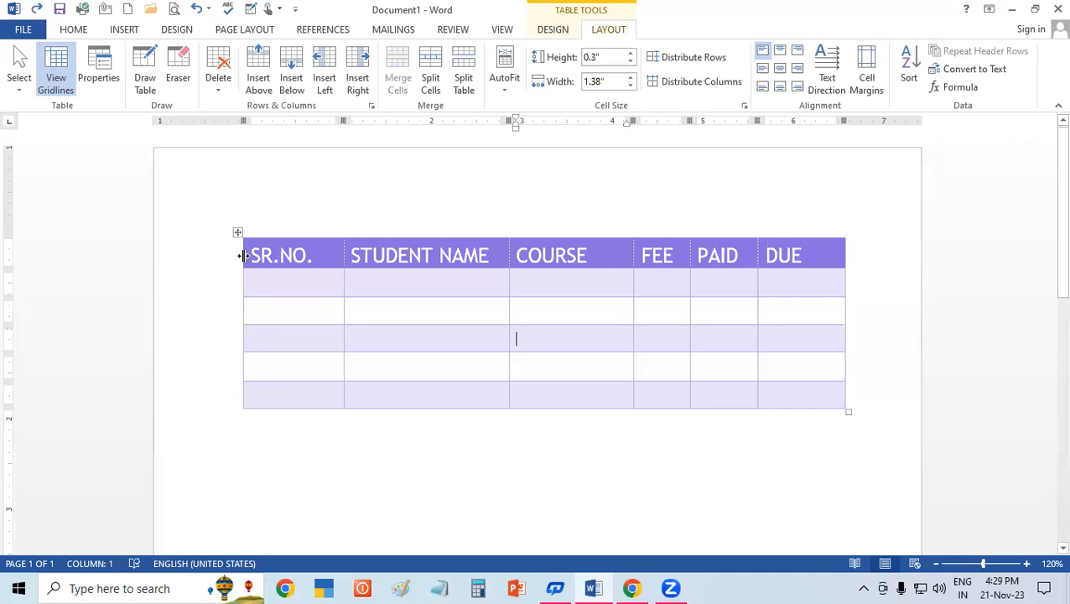
left_click_drag(253, 249, 791, 337)
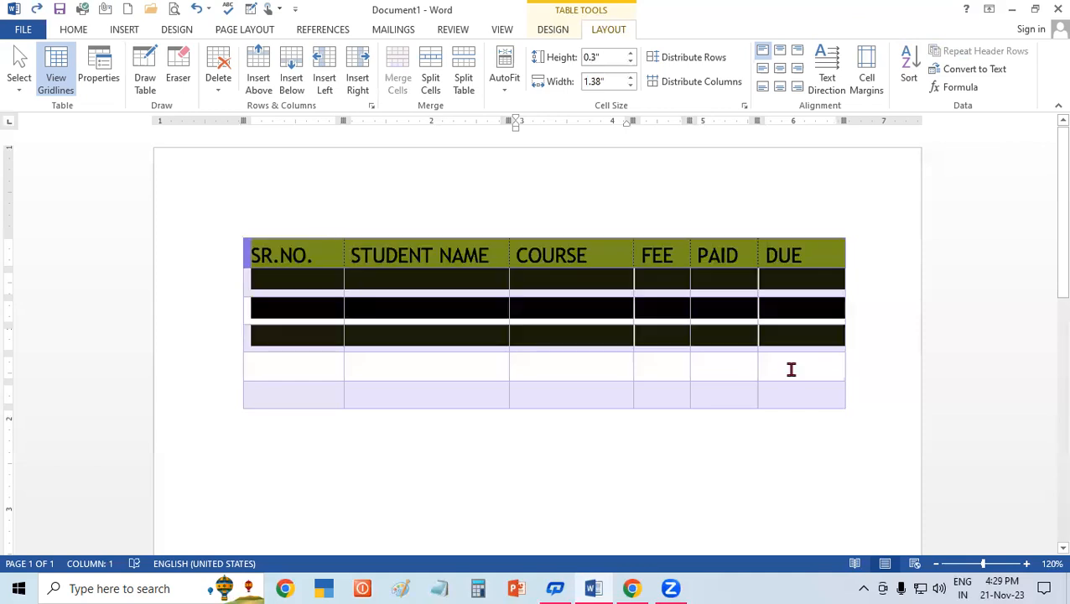
left_click_drag(796, 394, 796, 396)
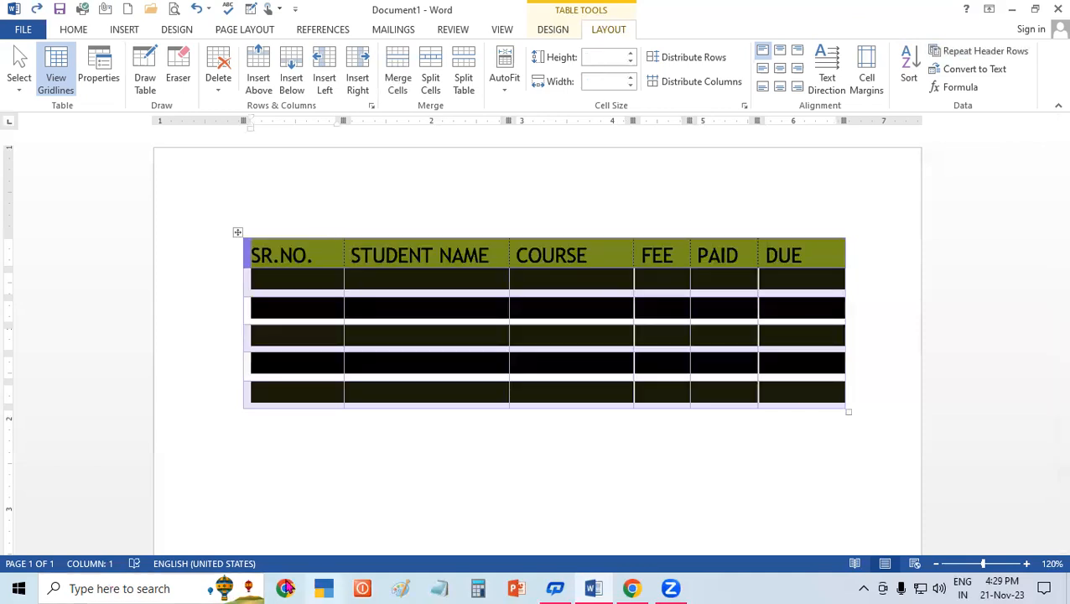
left_click(983, 52)
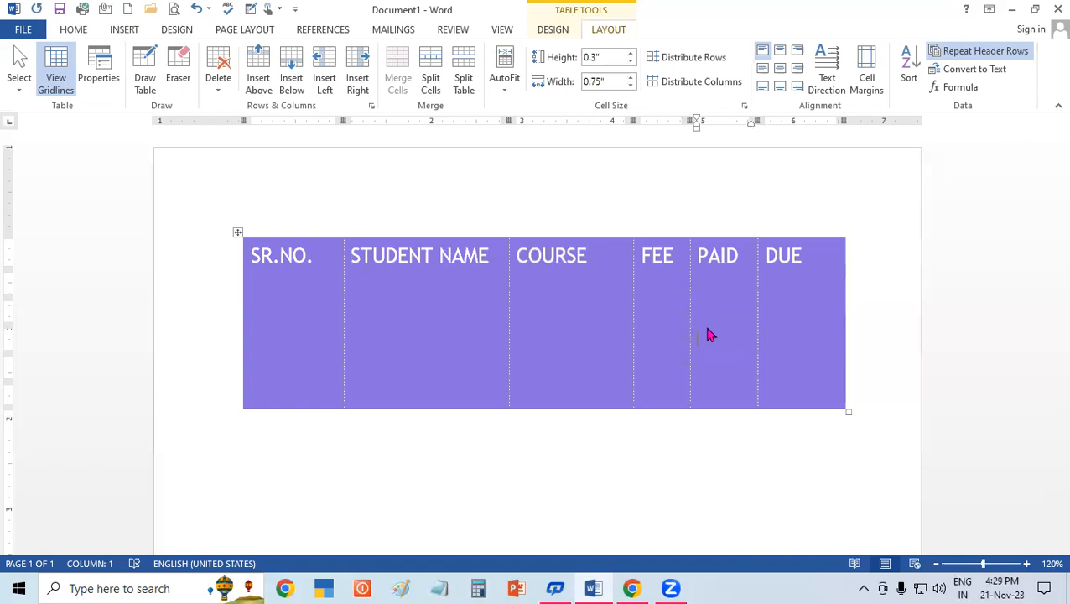
left_click(630, 342)
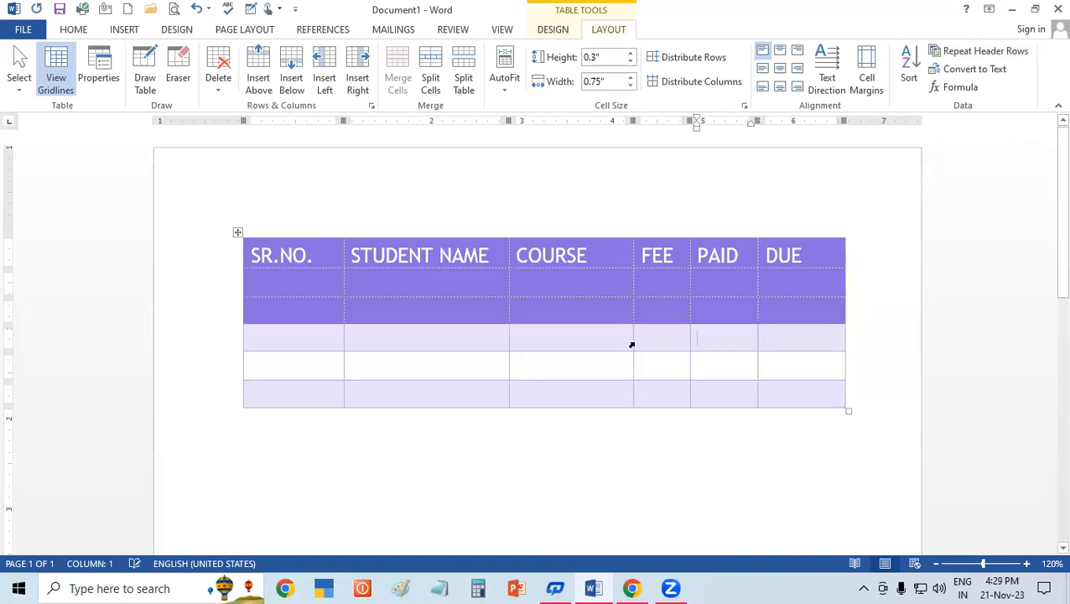
- Toggle Repeat Header Rows for the top three rows of the fee table
left_click_drag(253, 255, 791, 303)
left_click(979, 50)
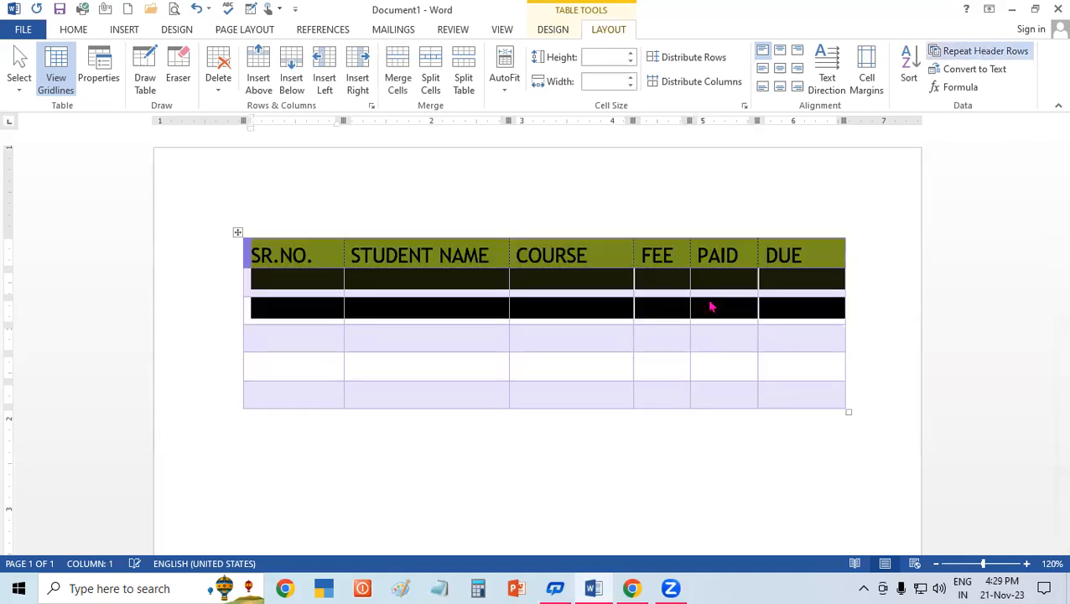
left_click(727, 344)
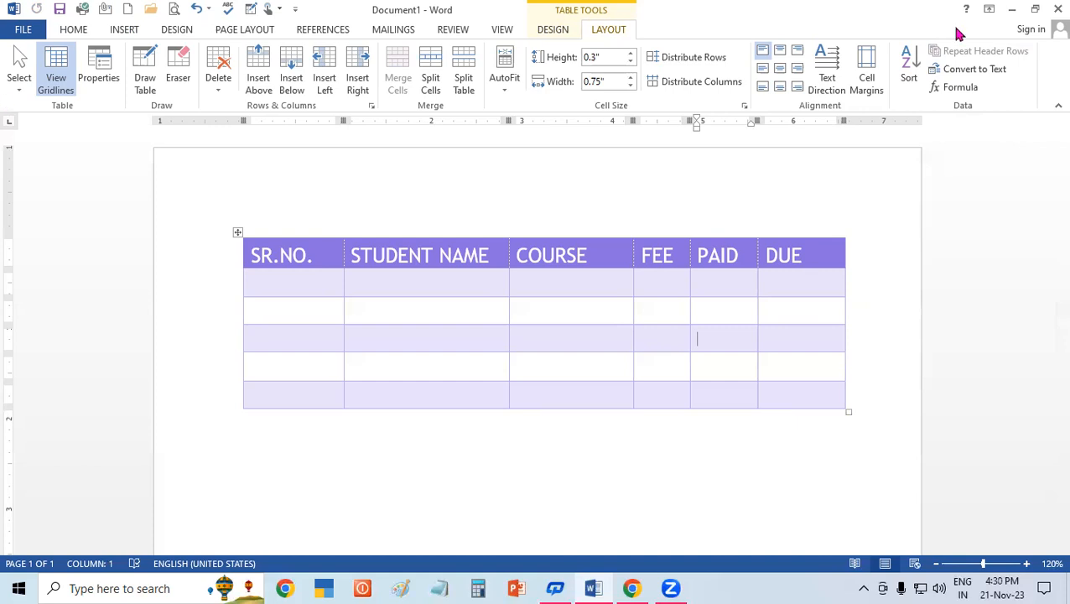
- Convert the fee table to plain text with the entries separated by tabs
left_click(977, 72)
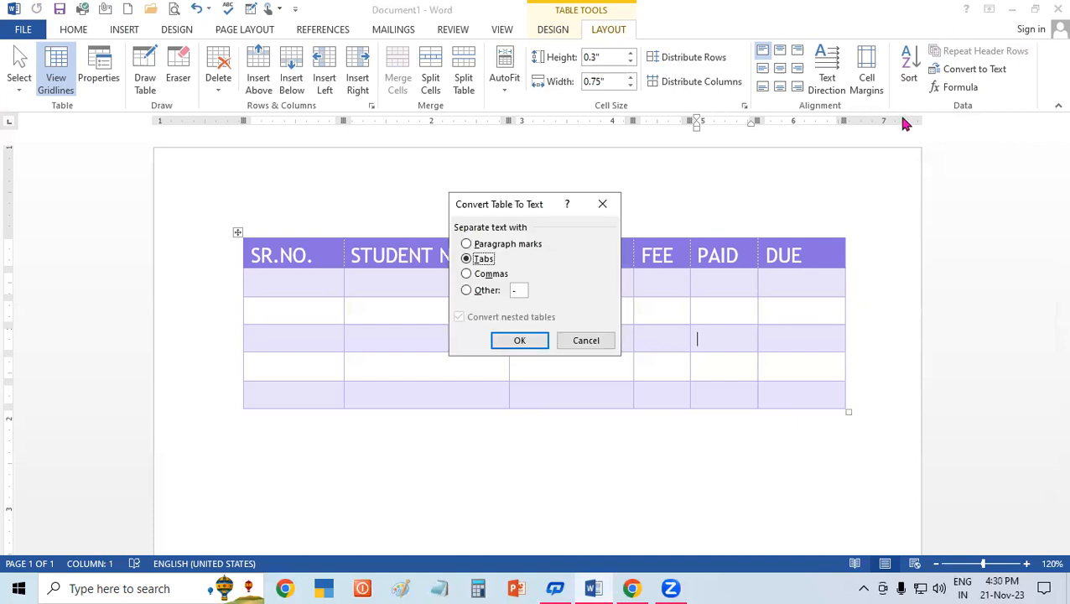
left_click(520, 343)
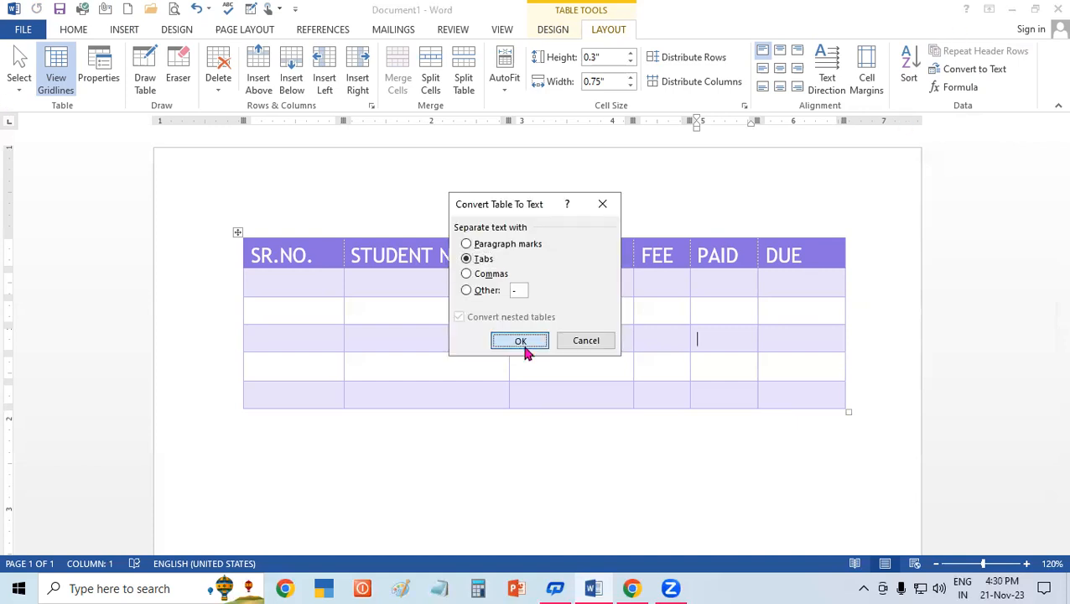
left_click(846, 329)
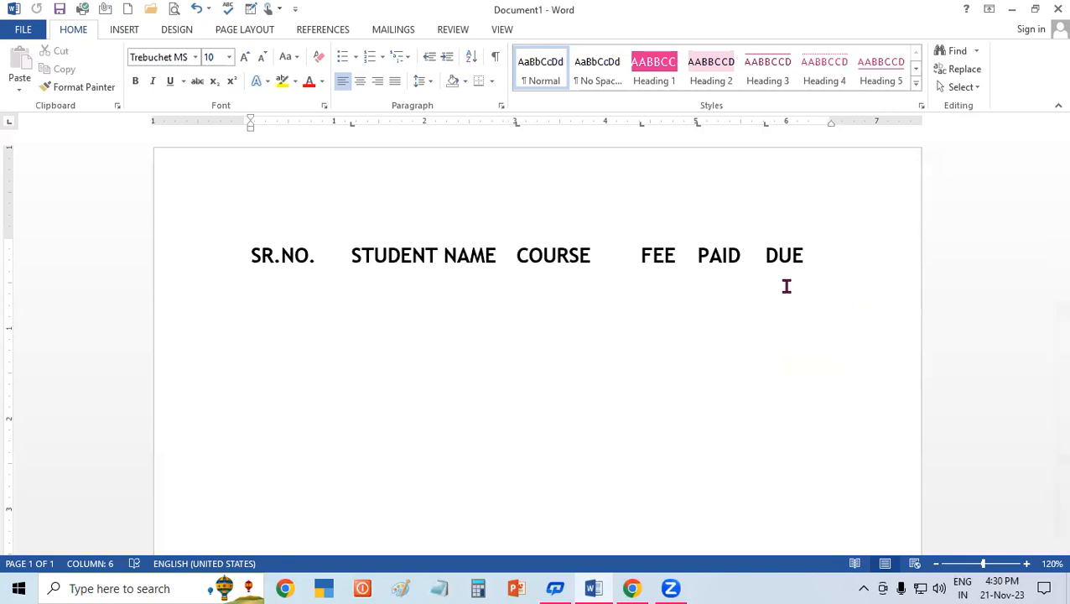
- Convert the tabbed heading line from SR.NO. to DUE into a 6-column table with fixed auto column width, separating text at tabs
left_click(250, 255)
left_click_drag(575, 258, 799, 287)
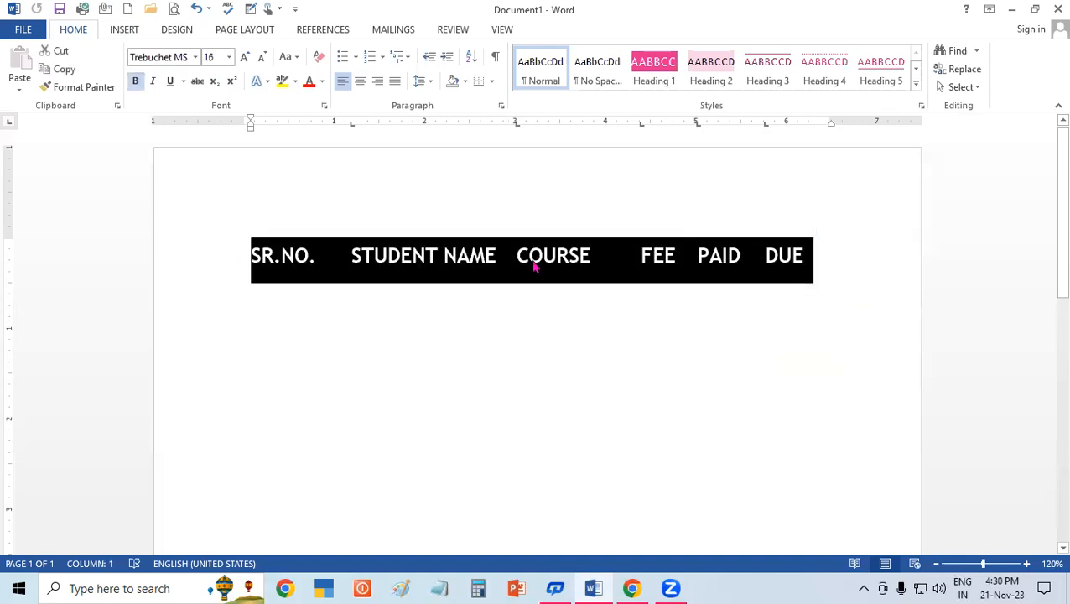
left_click(125, 30)
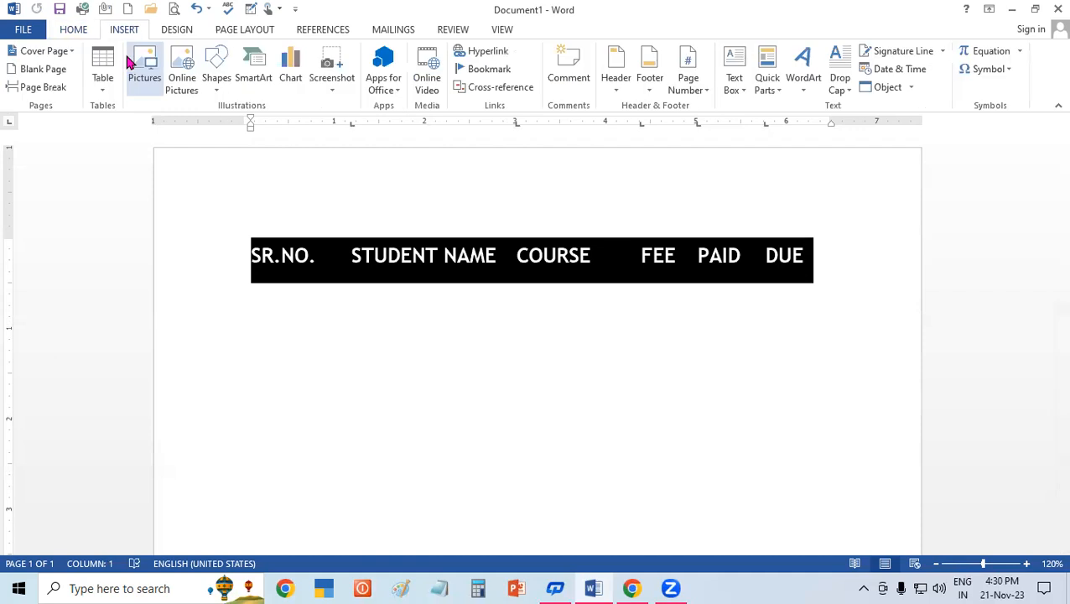
left_click(112, 77)
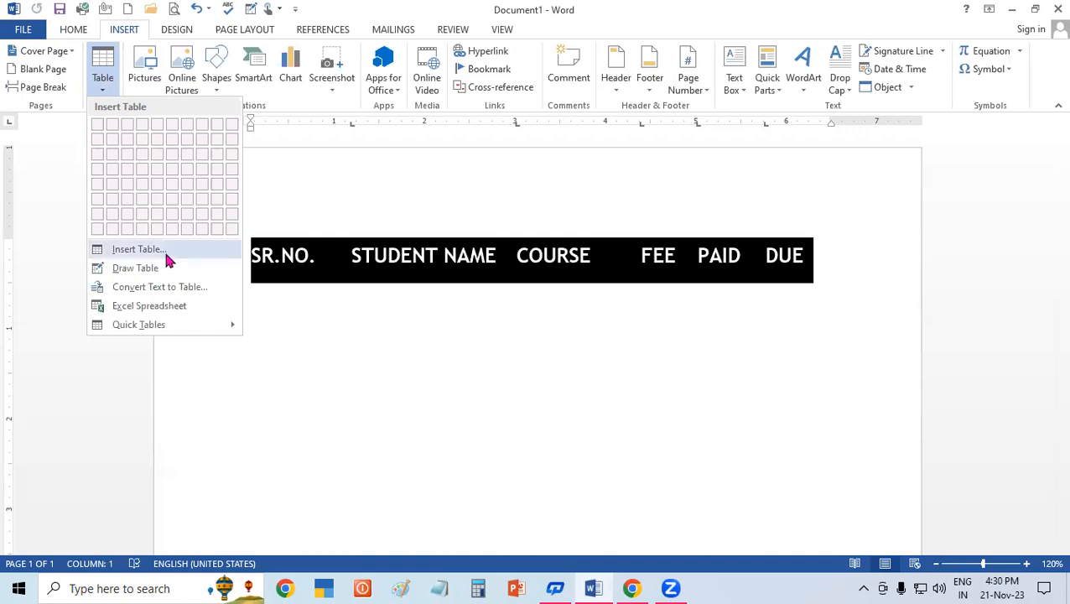
left_click(180, 292)
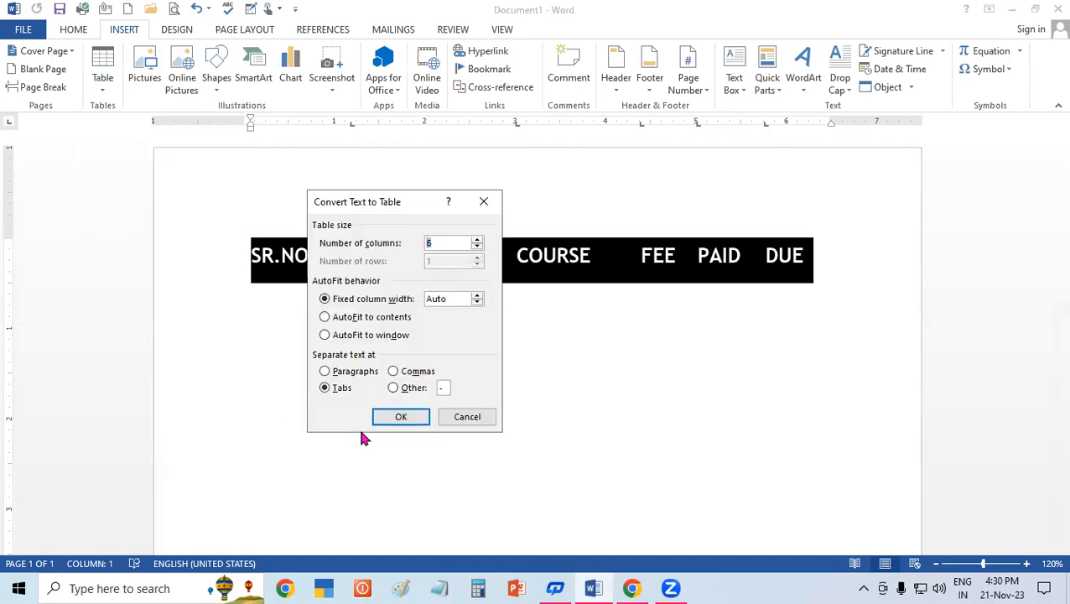
left_click(420, 424)
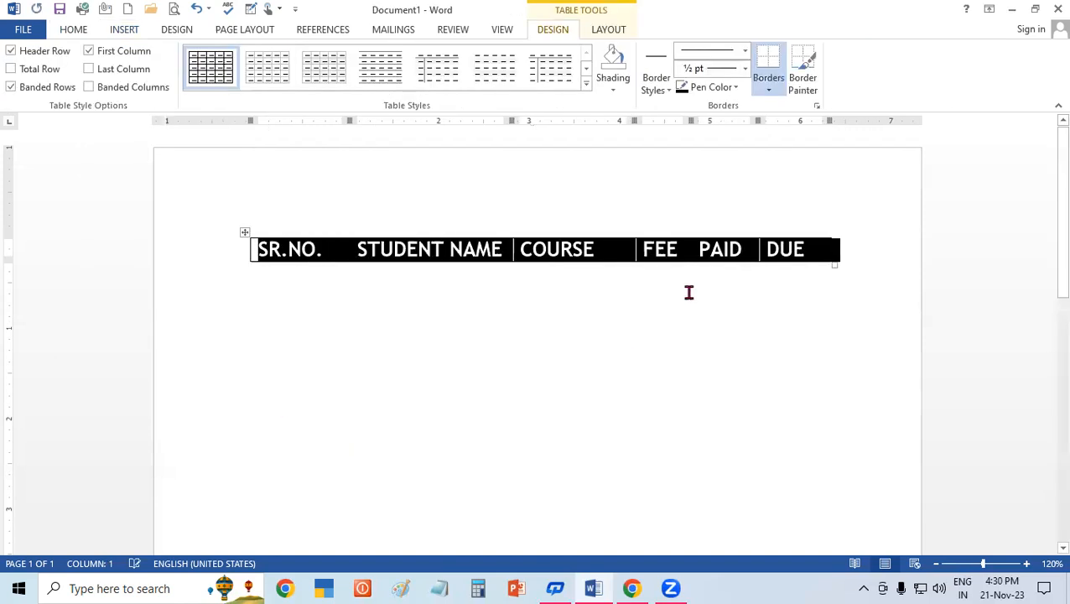
left_click(823, 234)
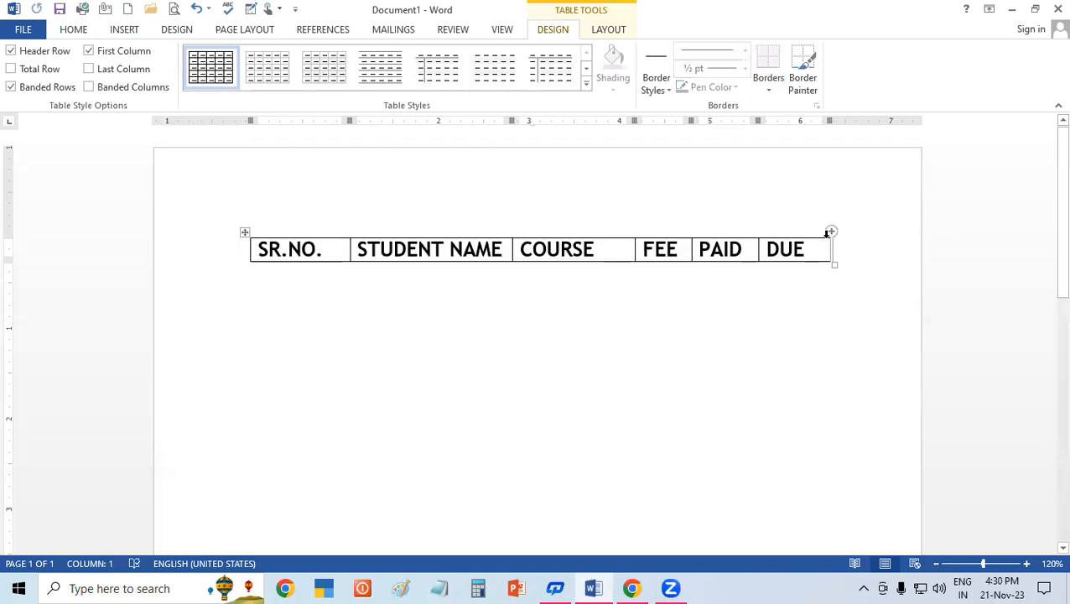
- Add five empty rows to the fee table below the heading row
left_click(810, 248)
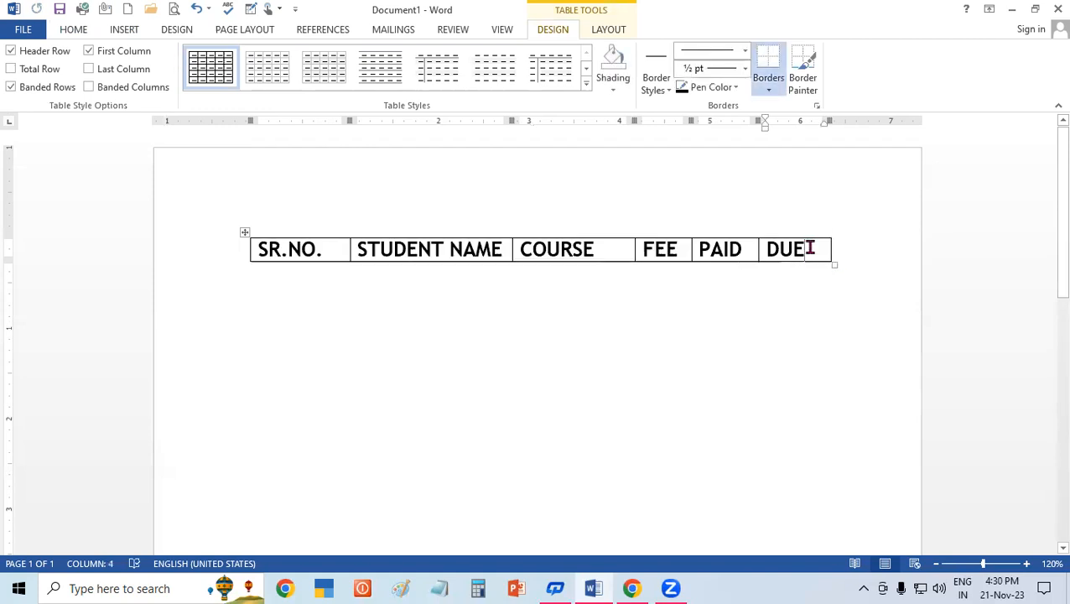
key("Tab")
left_click(769, 274)
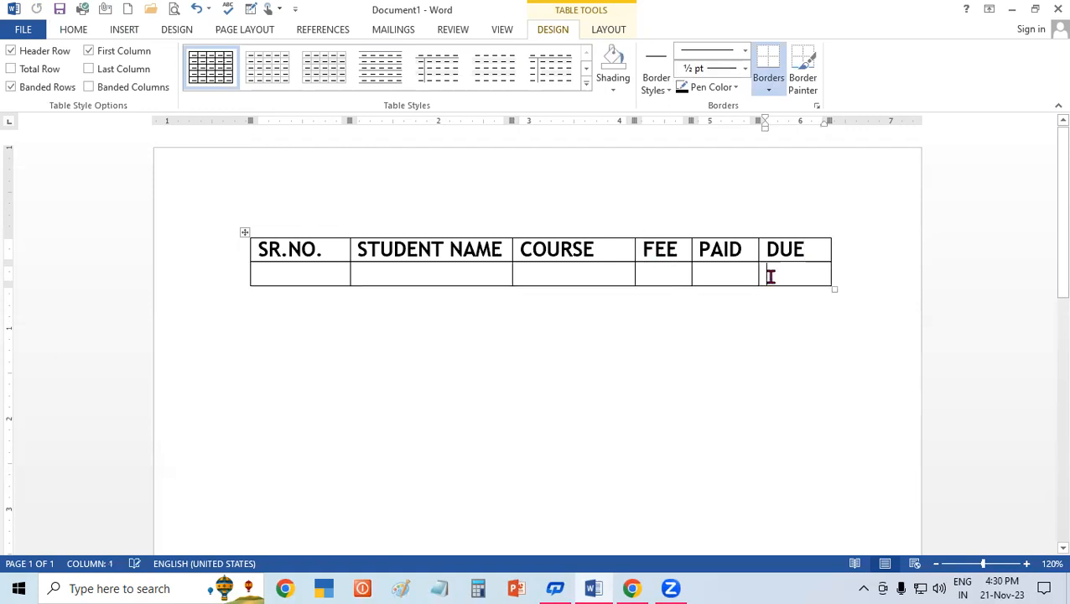
key("Tab")
left_click(778, 296)
key("Tab")
left_click(786, 327)
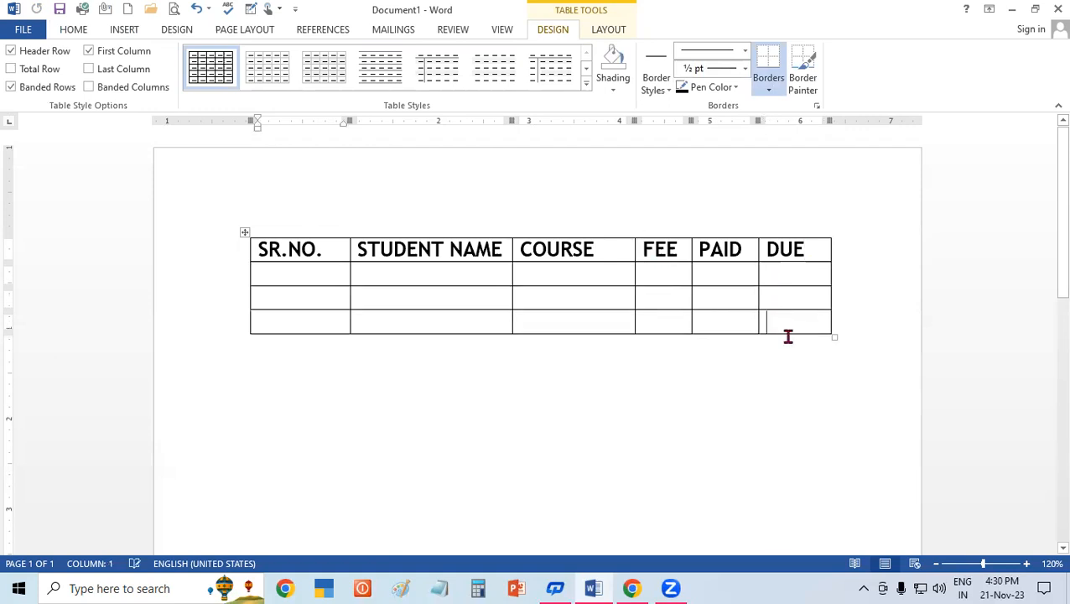
key("Tab")
left_click(781, 338)
key("Tab")
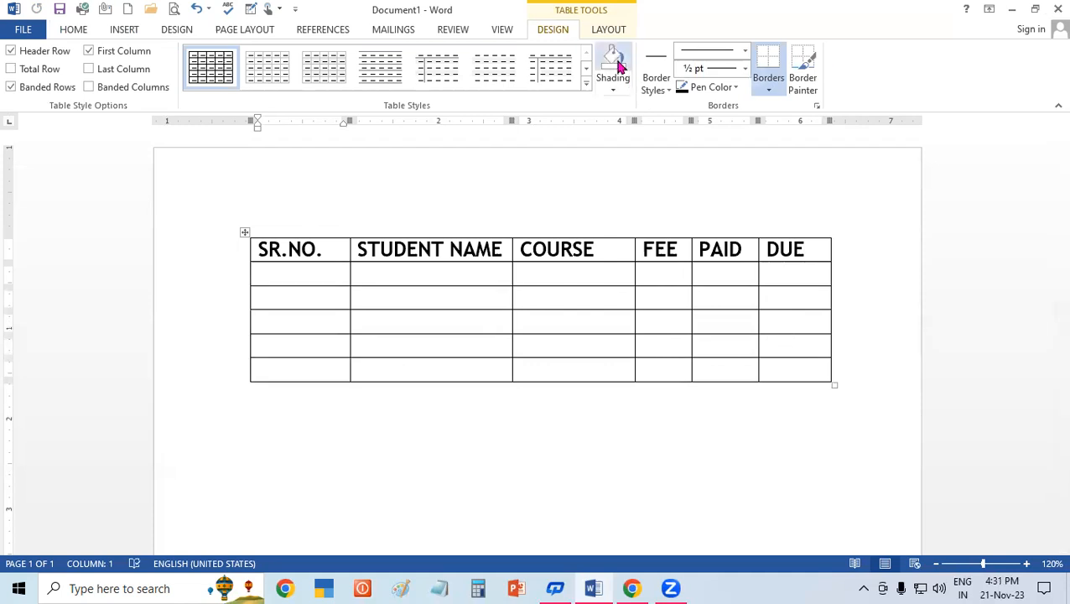
- Enter the fees 4000, 2500, 6500 and 3200 down the FEE column, starting in the first row below the heading
left_click(610, 31)
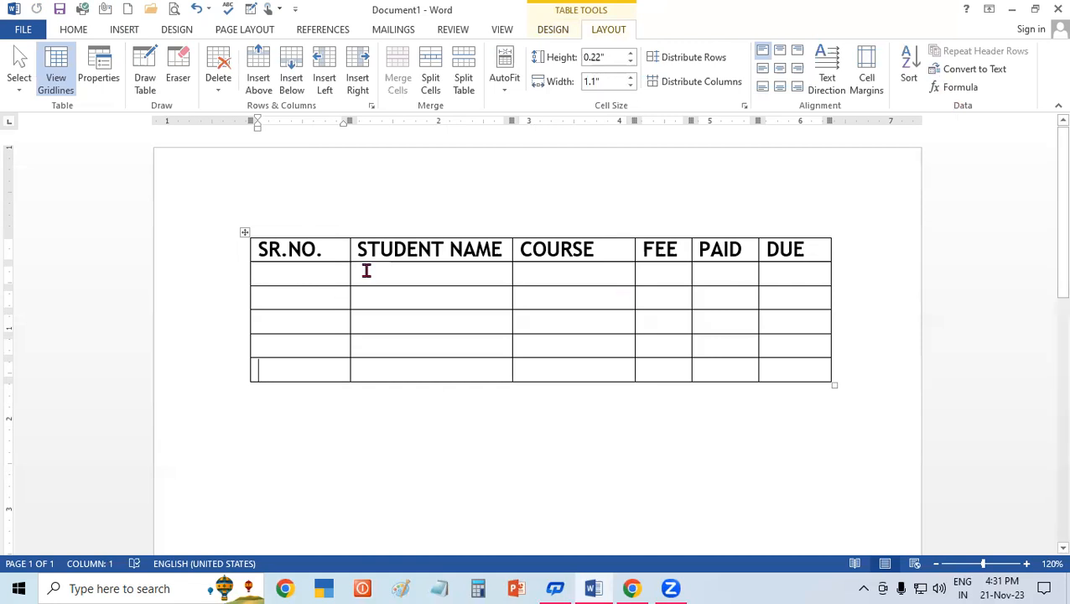
left_click(425, 277)
left_click(555, 277)
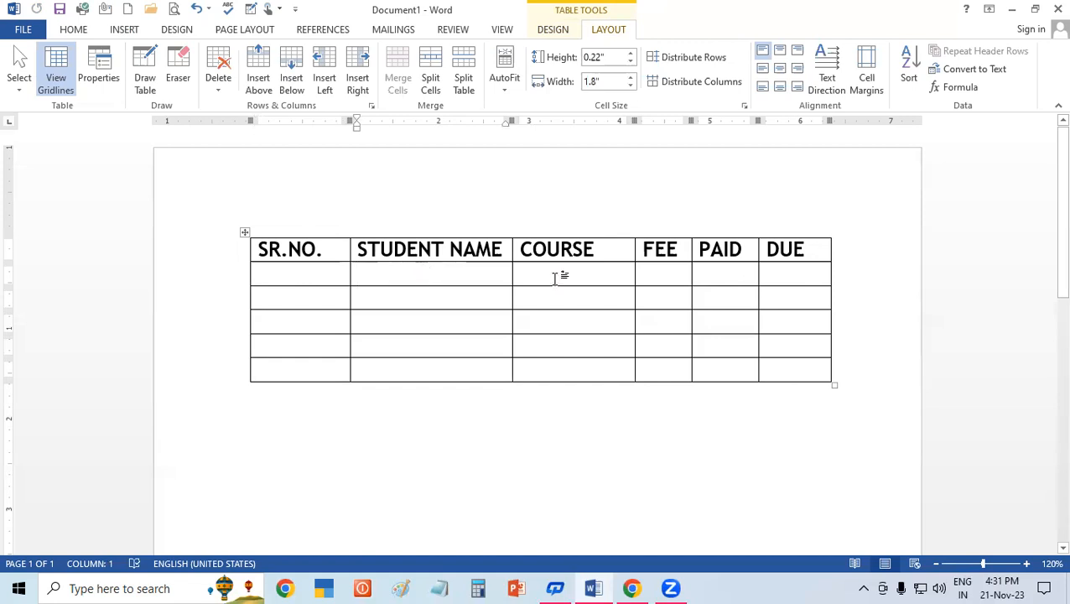
left_click(660, 278)
type("4")
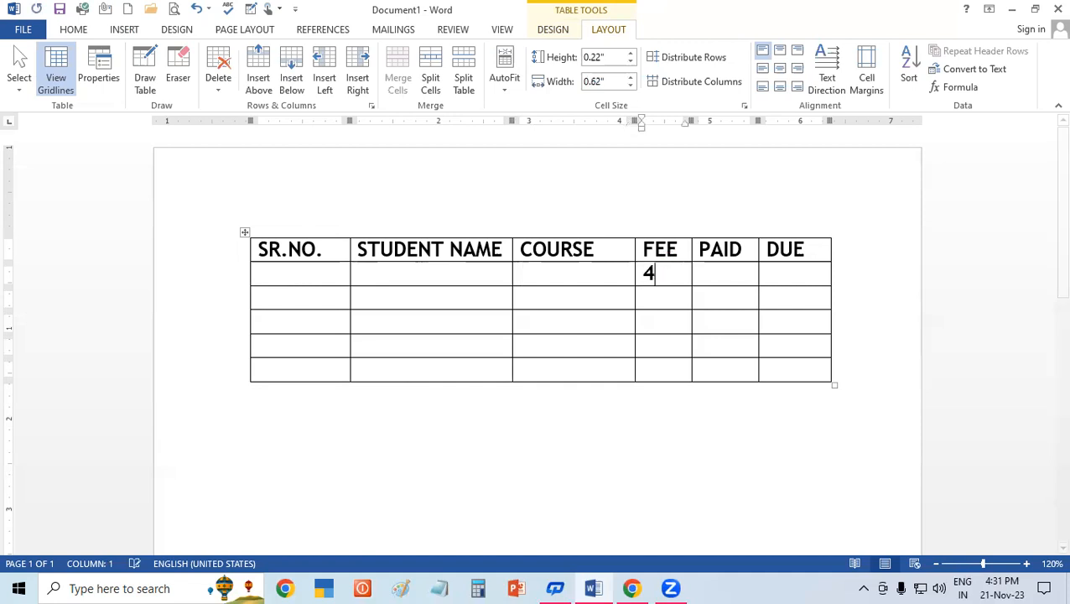
type("000")
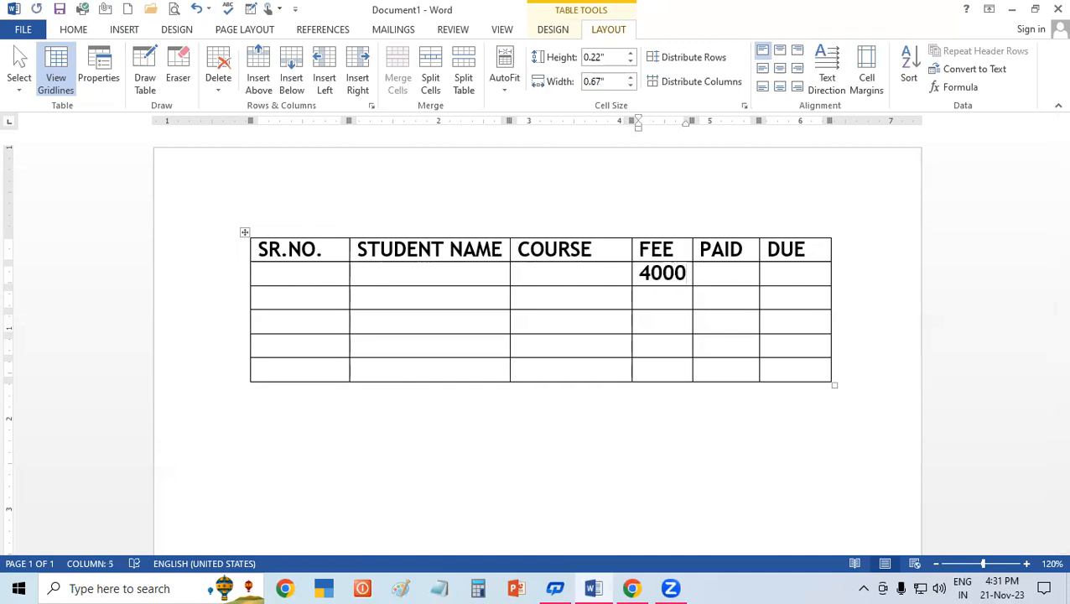
key("Down")
type("2500")
key("Down")
type("6500")
key("Down")
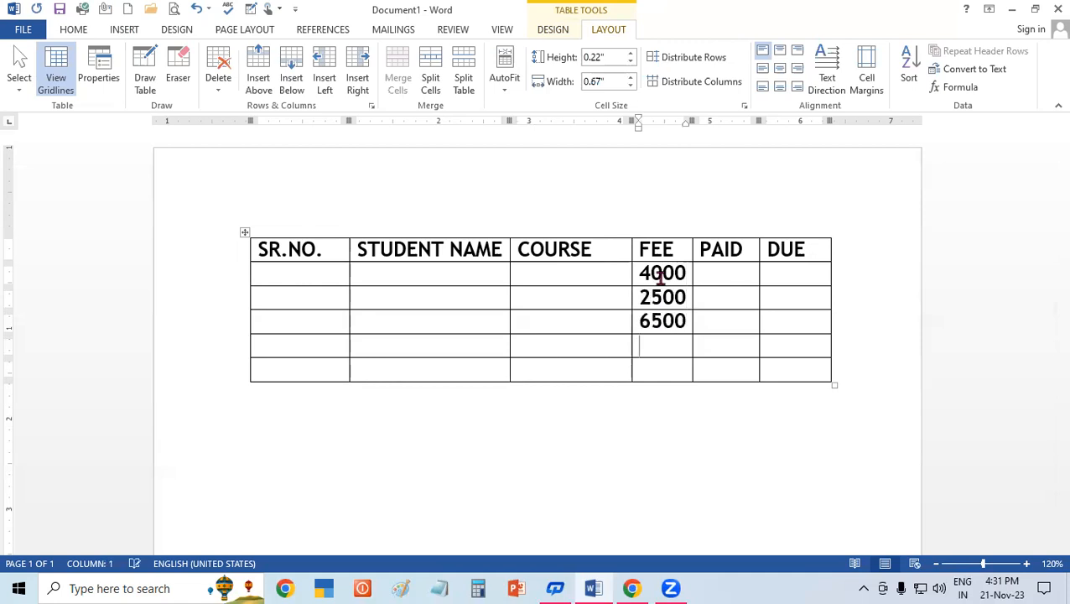
type("3200")
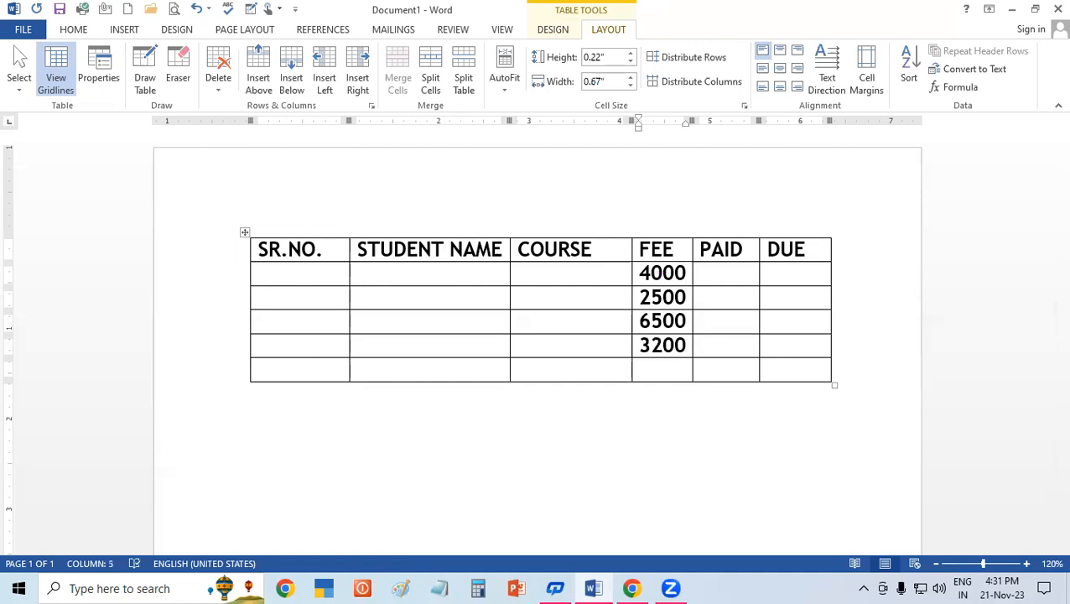
- Insert the formula =SUM(ABOVE) in the last cell of the FEE column
left_click(659, 374)
left_click(949, 90)
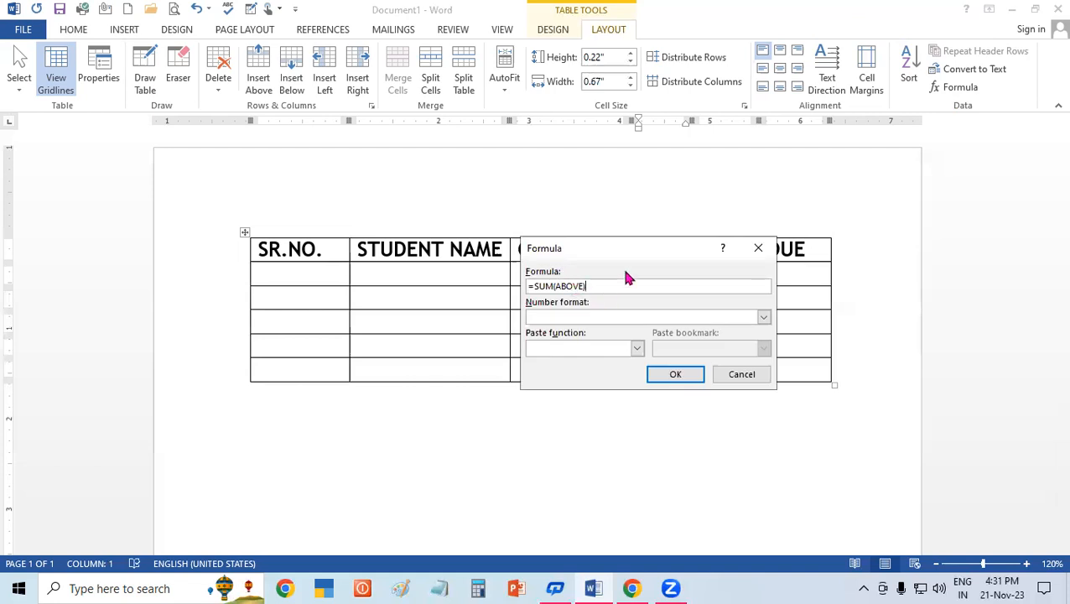
left_click(688, 369)
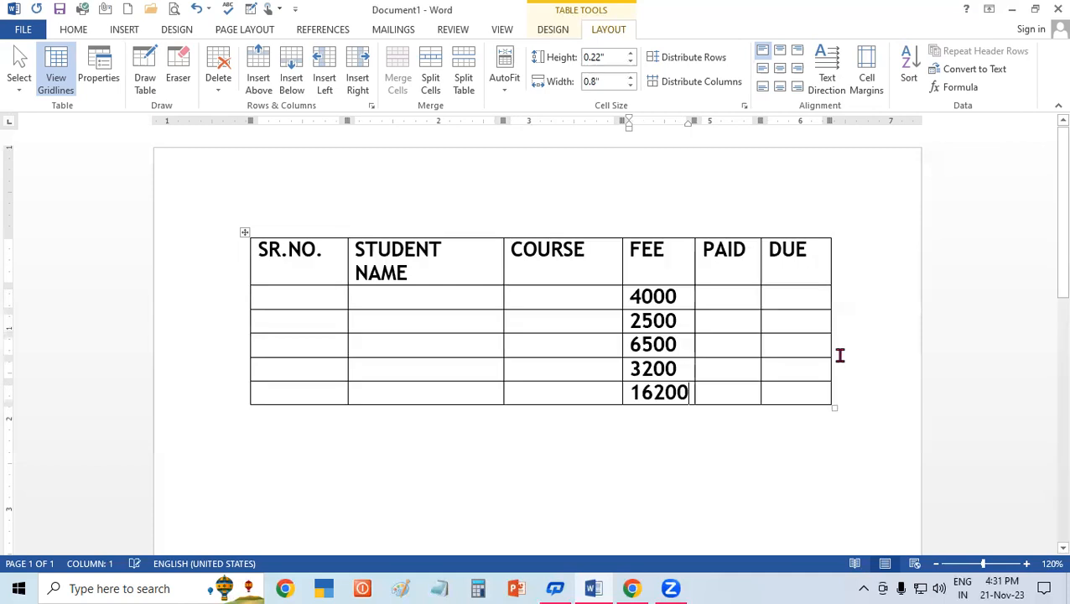
- Clear all fee amounts and the total from the FEE column, keeping the heading
left_click(839, 355)
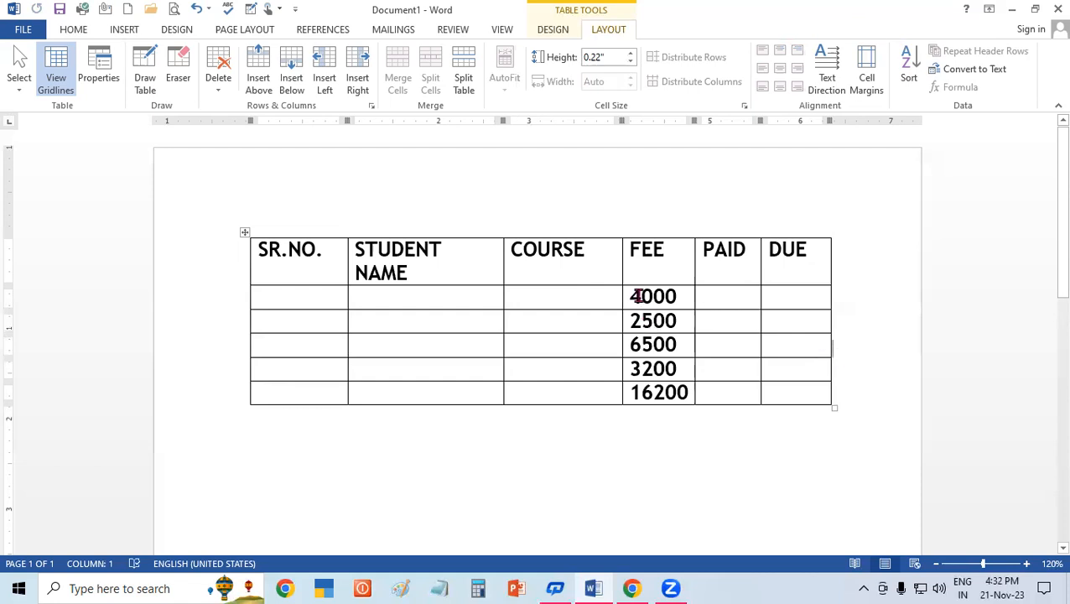
left_click_drag(637, 295, 670, 384)
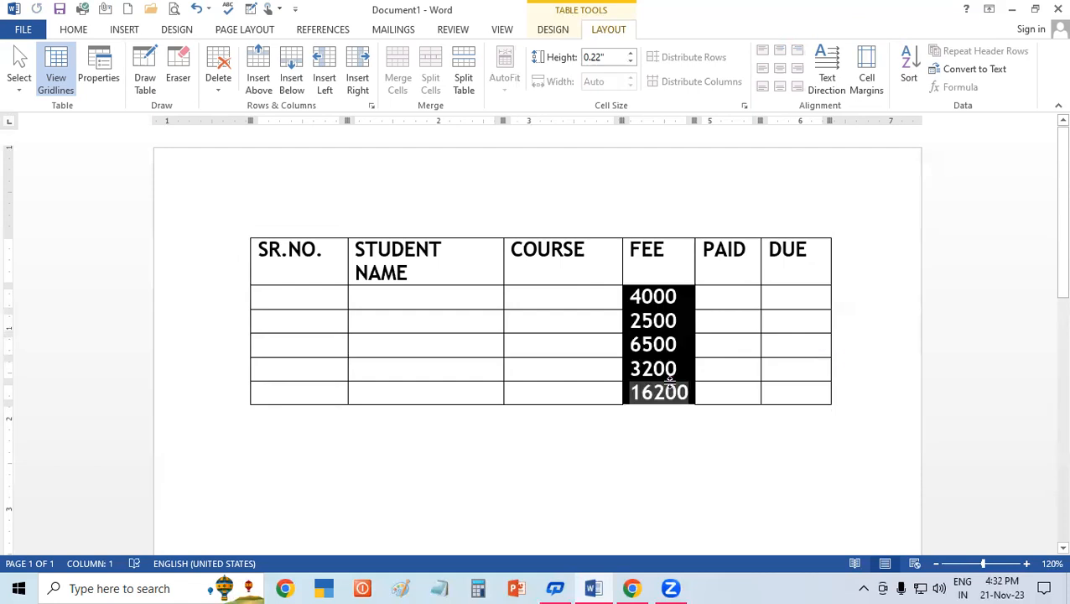
key("Delete")
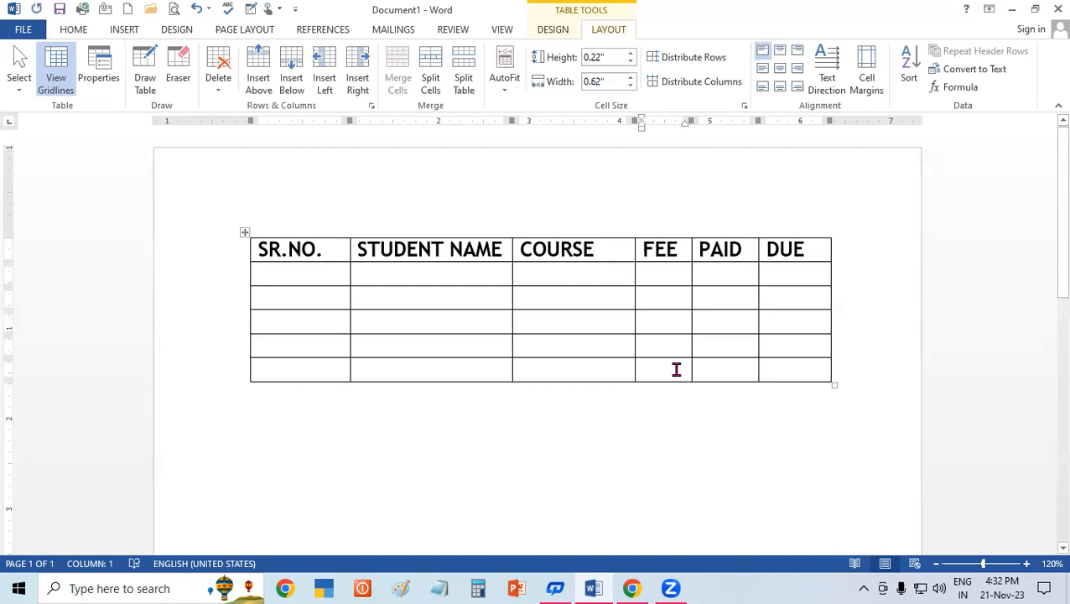
- Fill the first row below the heading with 25, 65, 25, 30 and 14, from SR.NO. through PAID
left_click(302, 280)
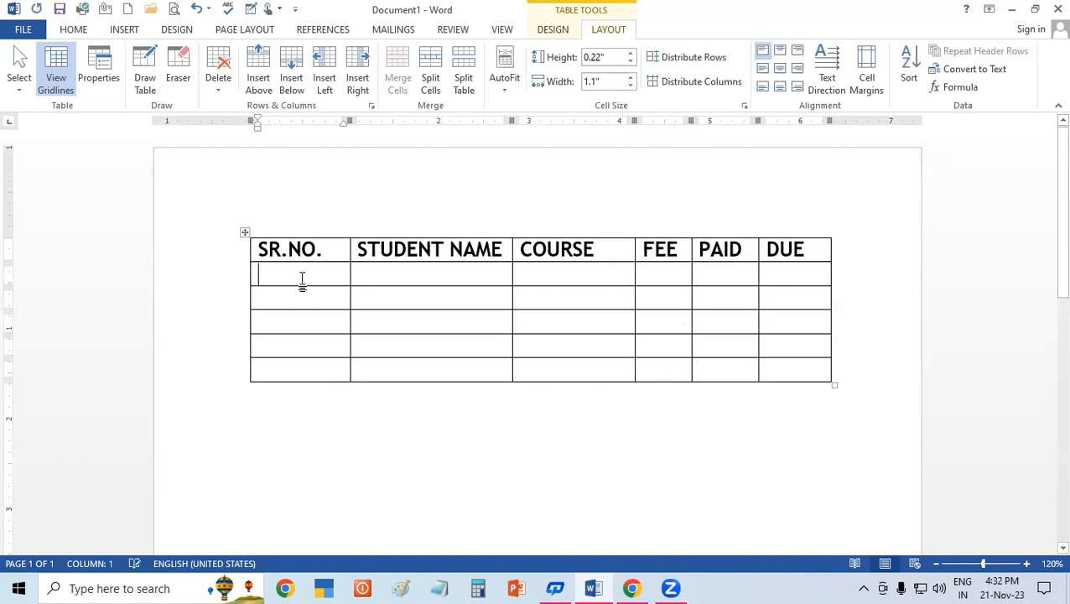
type("2")
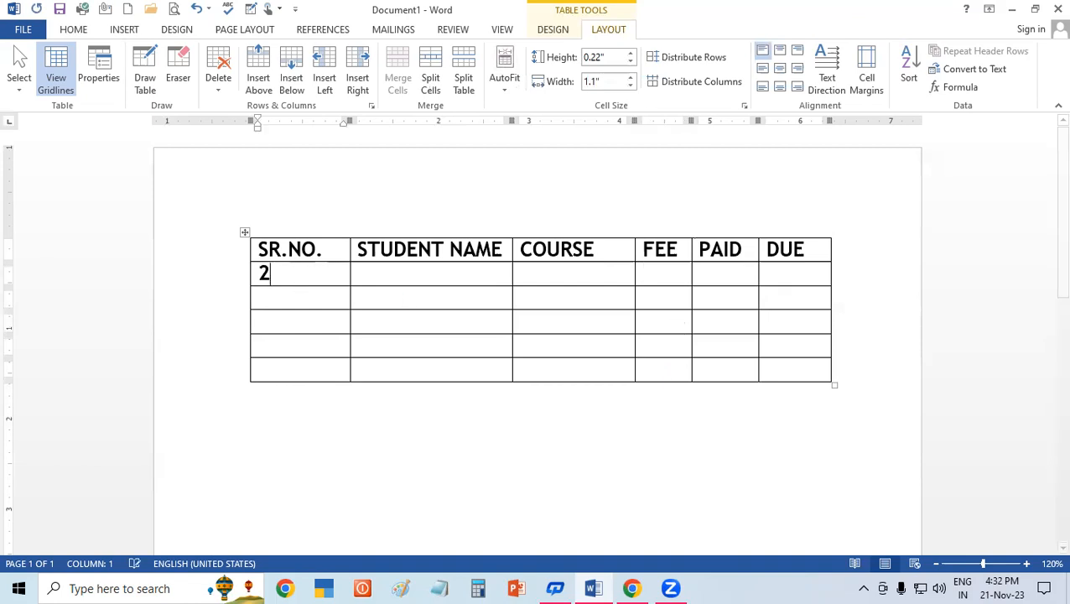
type("5")
key("Tab")
type("65")
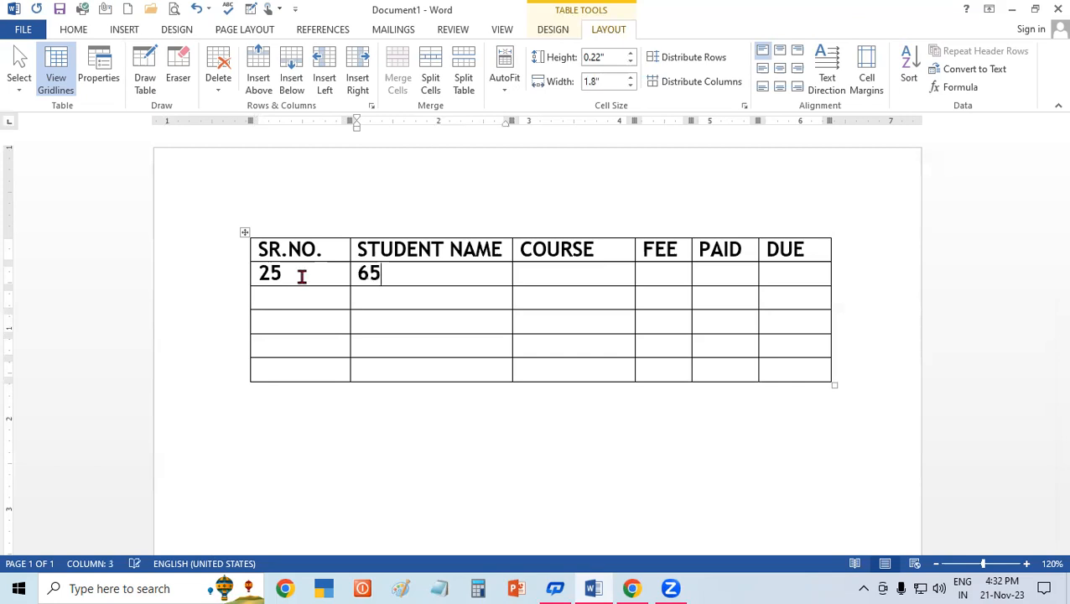
key("Tab")
type("25")
key("Tab")
type("30")
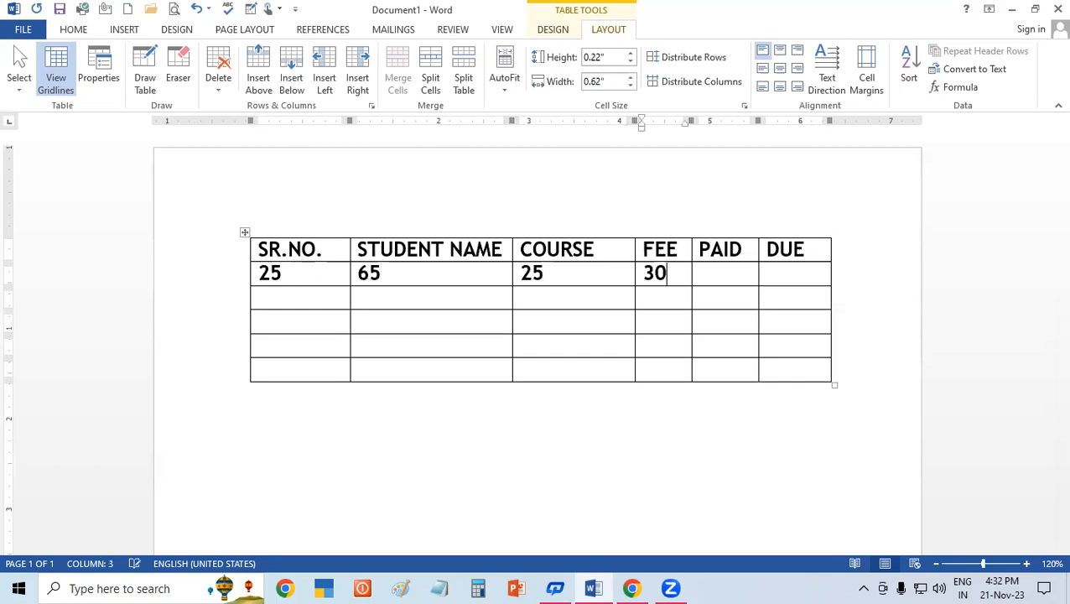
key("Tab")
type("14")
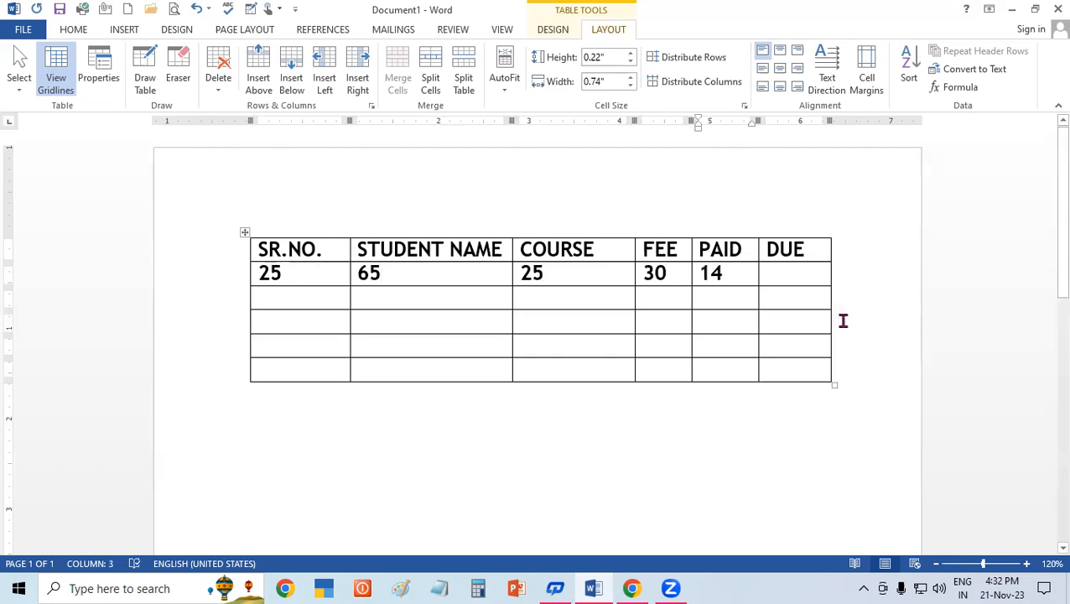
- Insert the formula =SUM(LEFT) in the DUE cell of the number row
left_click(784, 271)
left_click(960, 88)
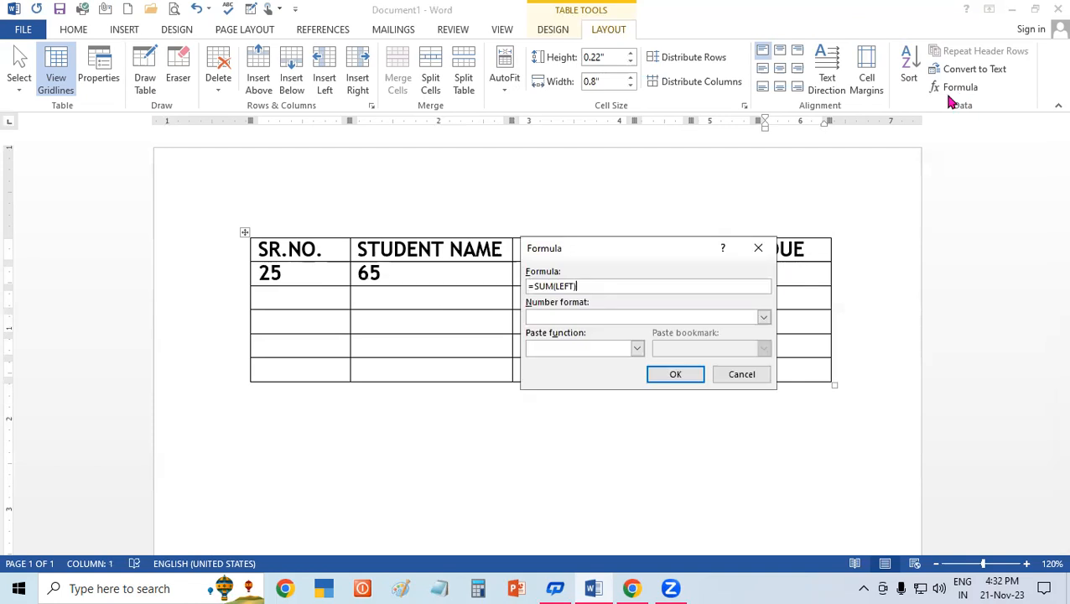
left_click(690, 376)
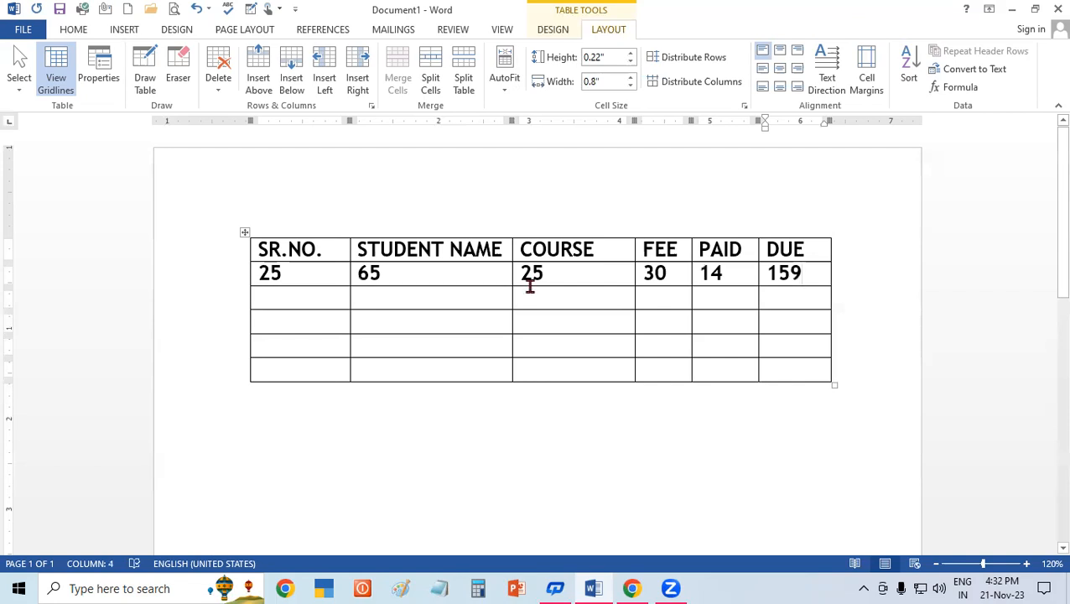
- Clear the number from the SR.NO. cell in the first row below the heading
left_click(326, 277)
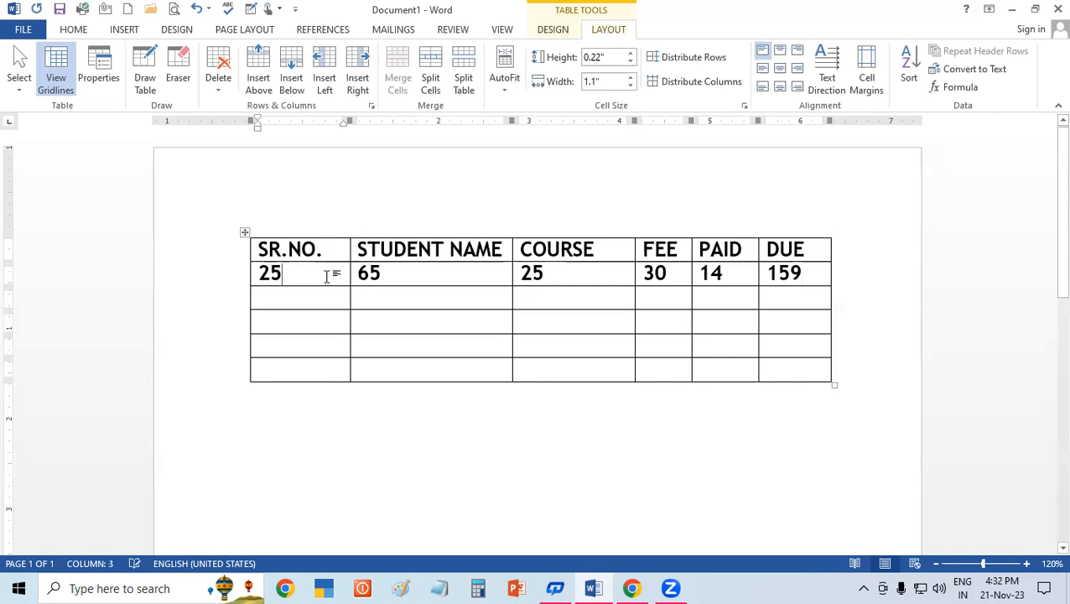
key("BackSpace")
key("BackSpace")
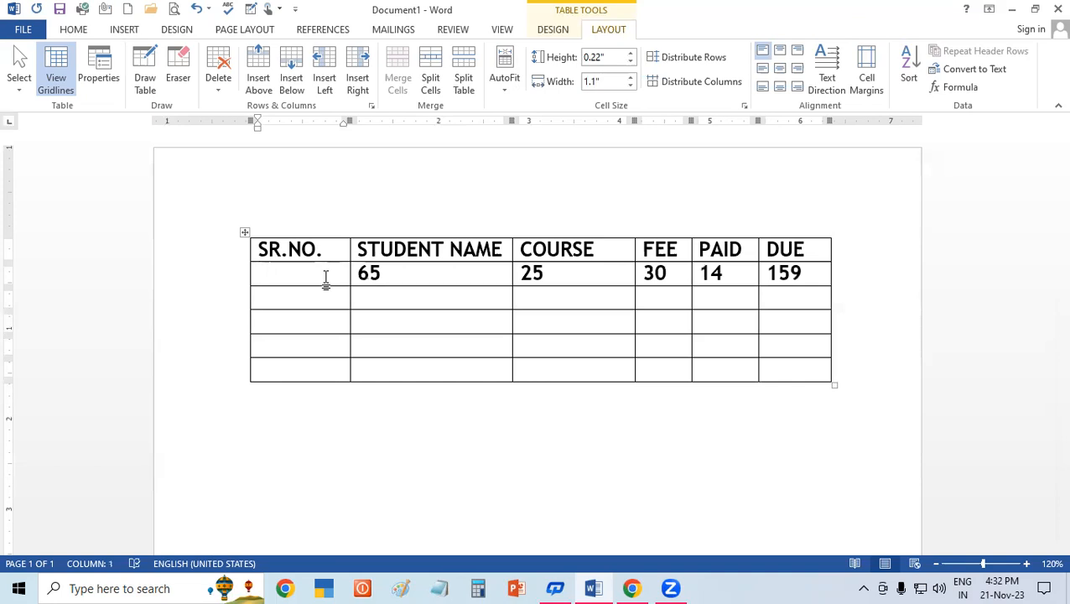
- Insert the formula =SUM(RIGHT) in the emptied SR.NO. cell
left_click(954, 87)
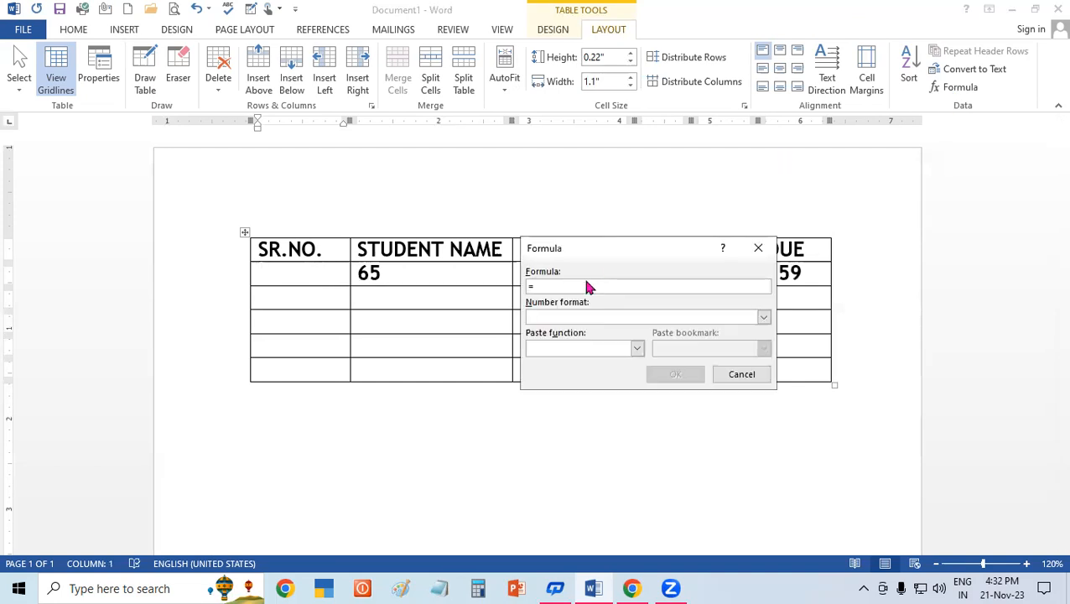
type("SUM")
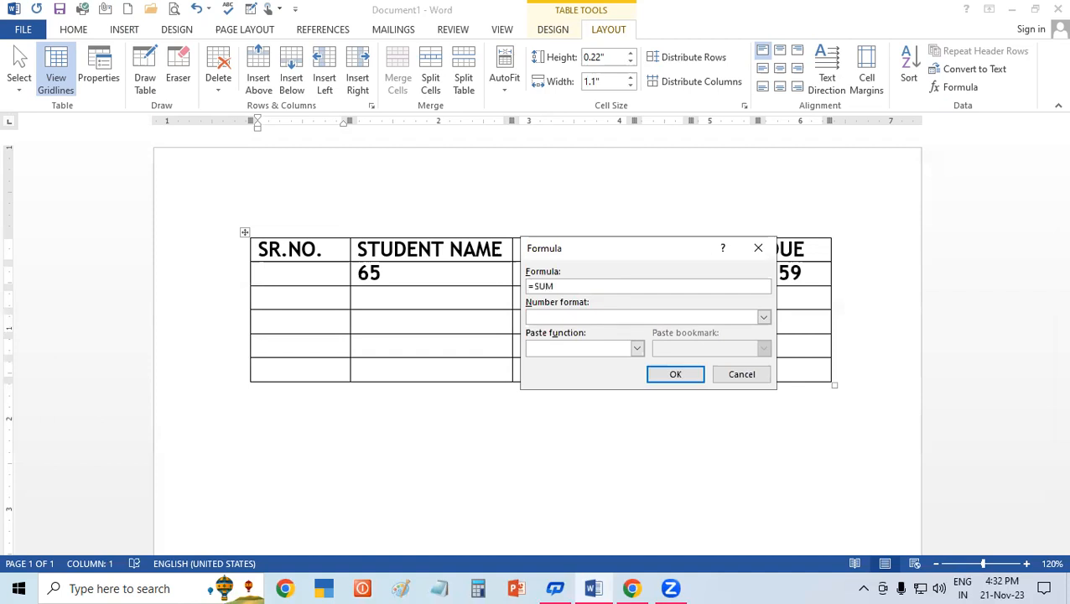
type("(RIGHT)")
left_click(691, 375)
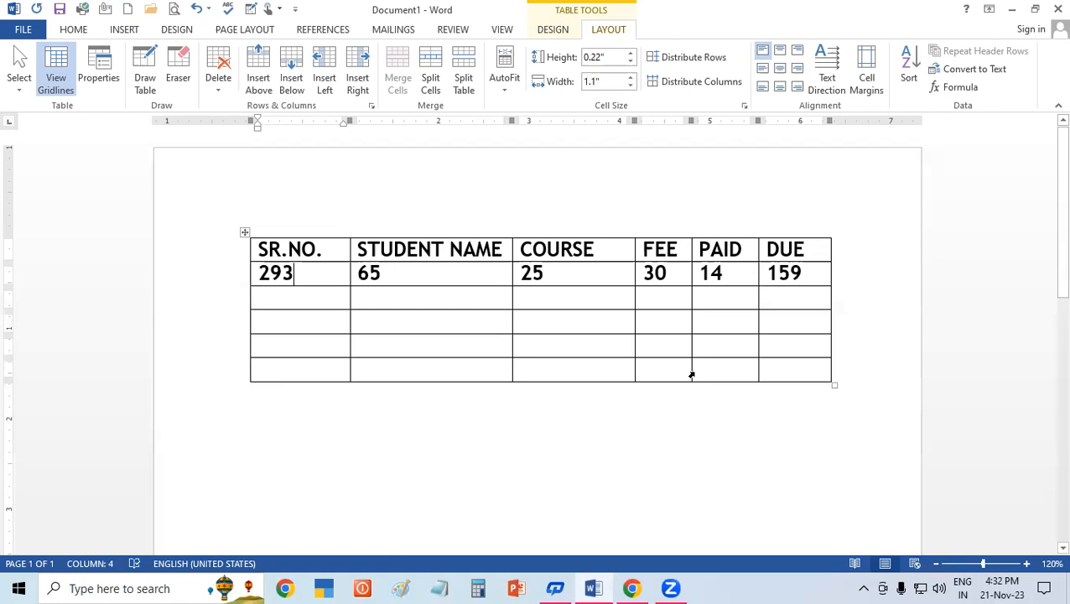
- Undo the SUM formula in the SR.NO. cell and insert =MAX(RIGHT) there instead
key("ctrl+z")
left_click(964, 88)
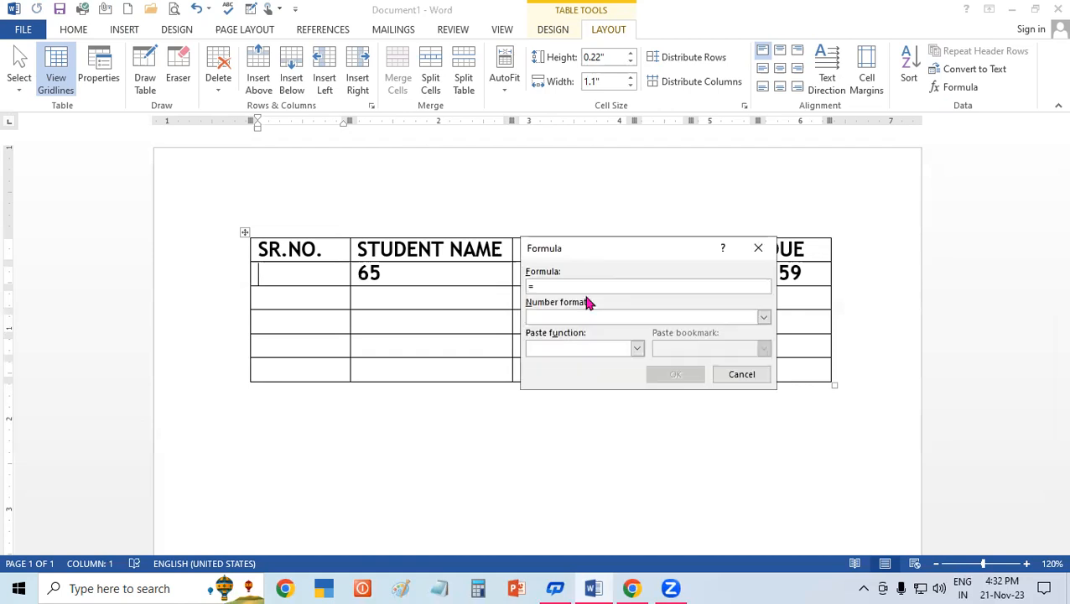
type("MAX")
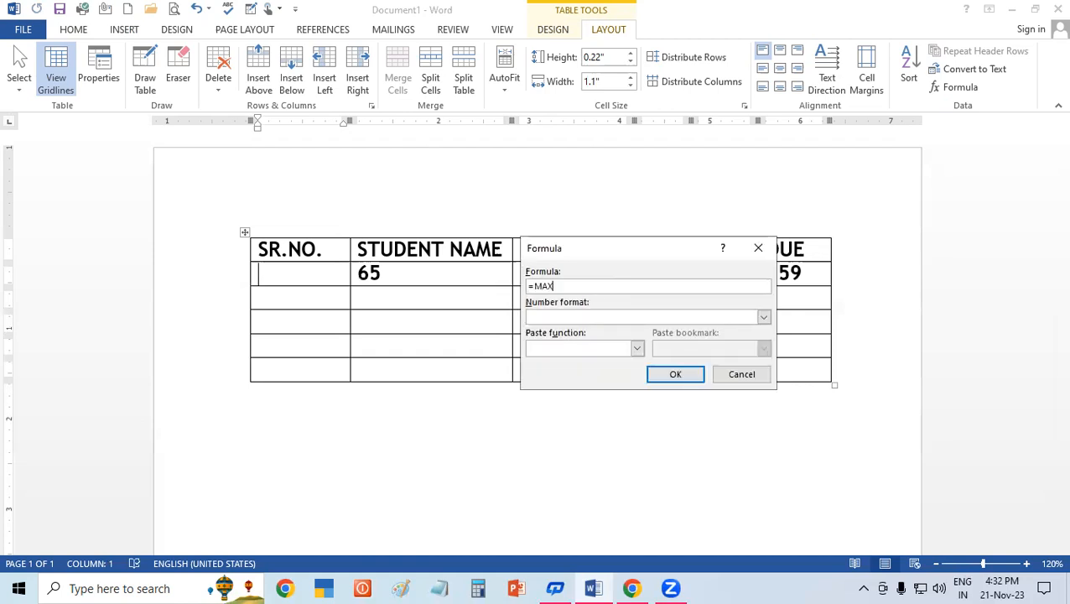
type("(RIGHT)")
key("Return")
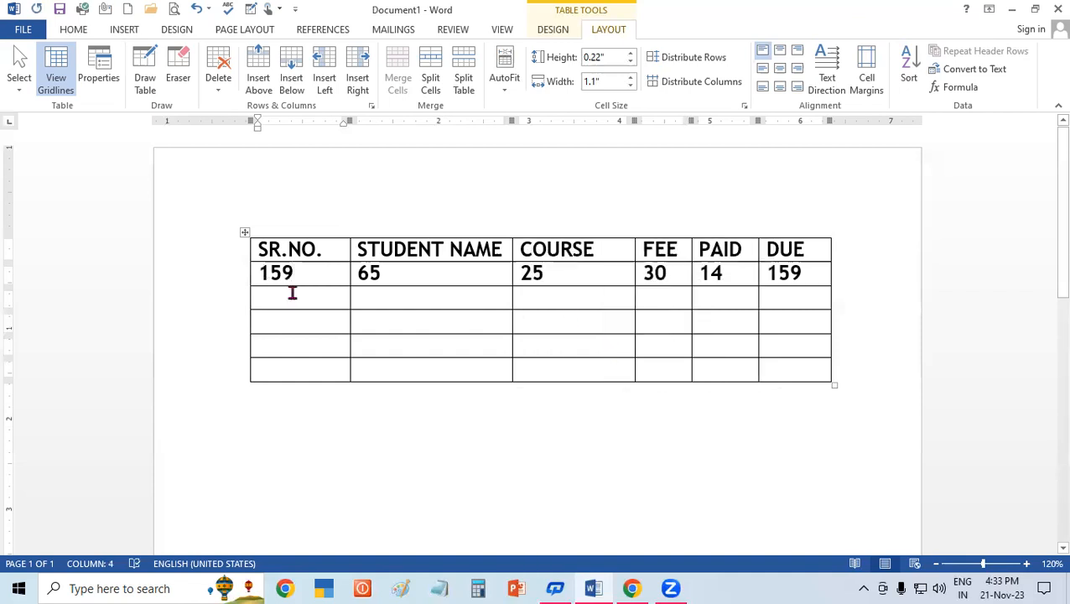
- Replace the MAX result in the SR.NO. cell with the formula =MIN(RIGHT)
key("BackSpace")
key("BackSpace")
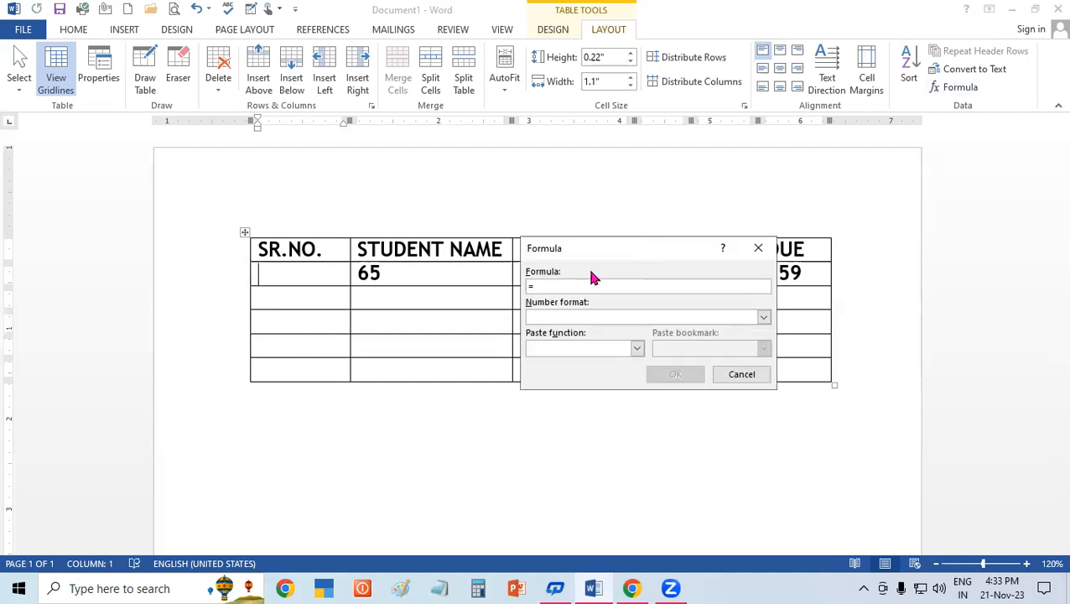
type("MIN")
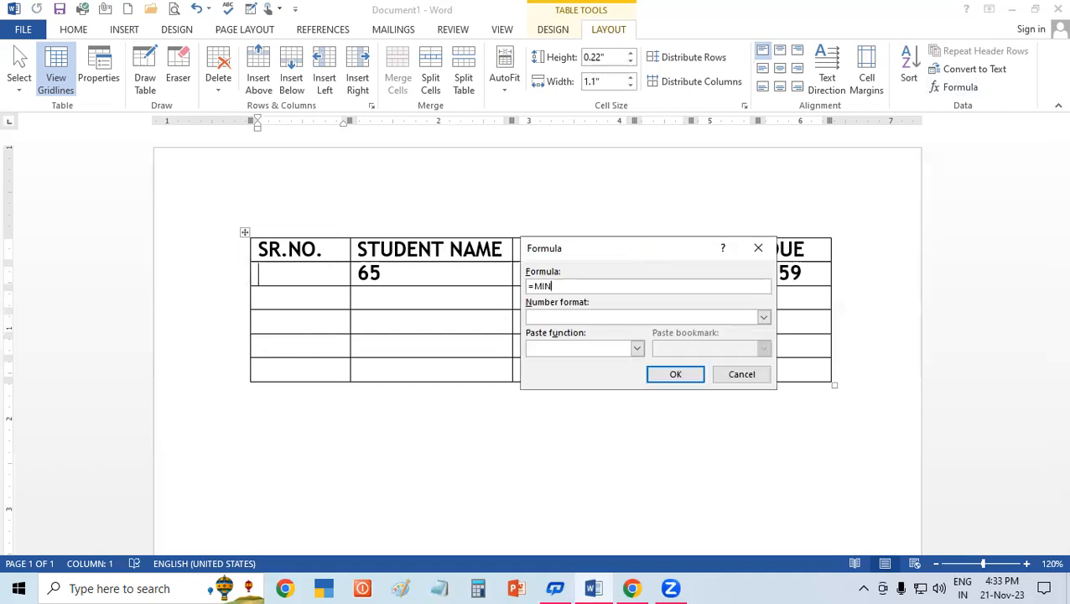
type("(RIGHT)")
key("Return")
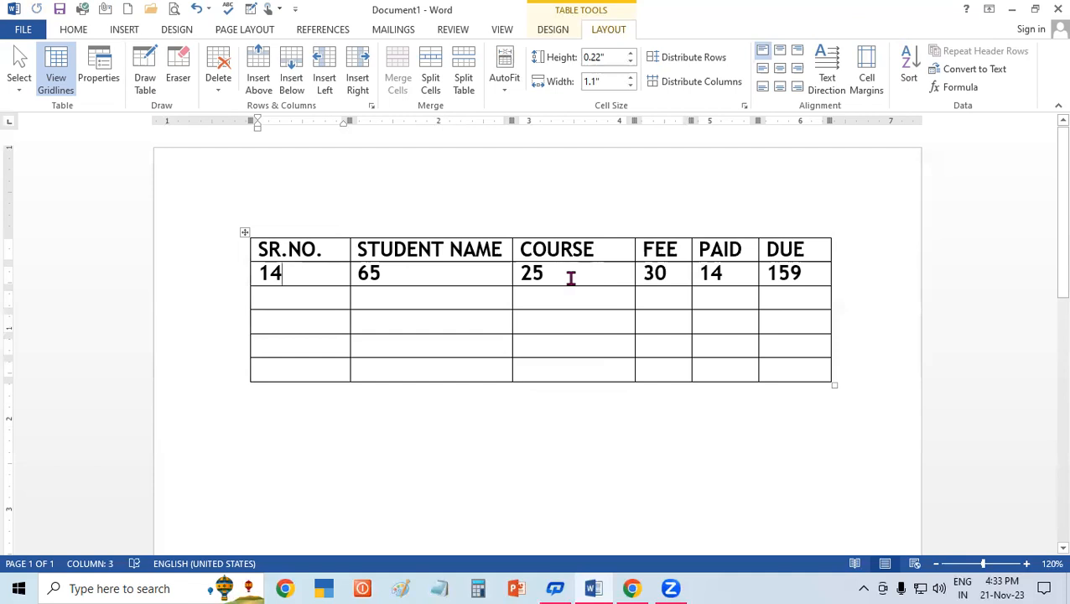
- Clear the MIN result from the SR.NO. cell in the first row below the heading
key("BackSpace")
key("BackSpace")
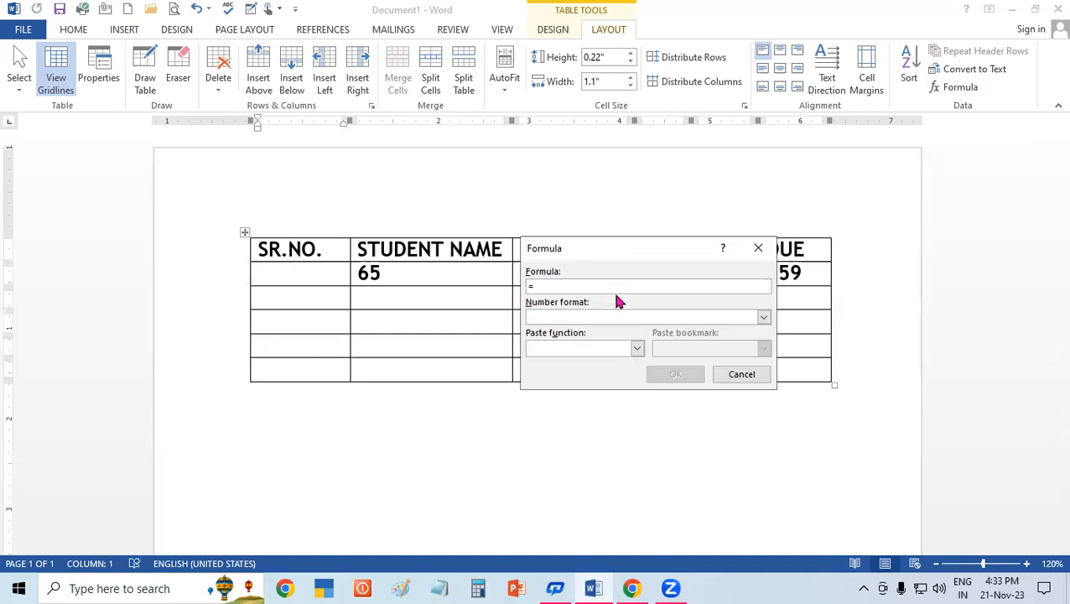
type("COUN")
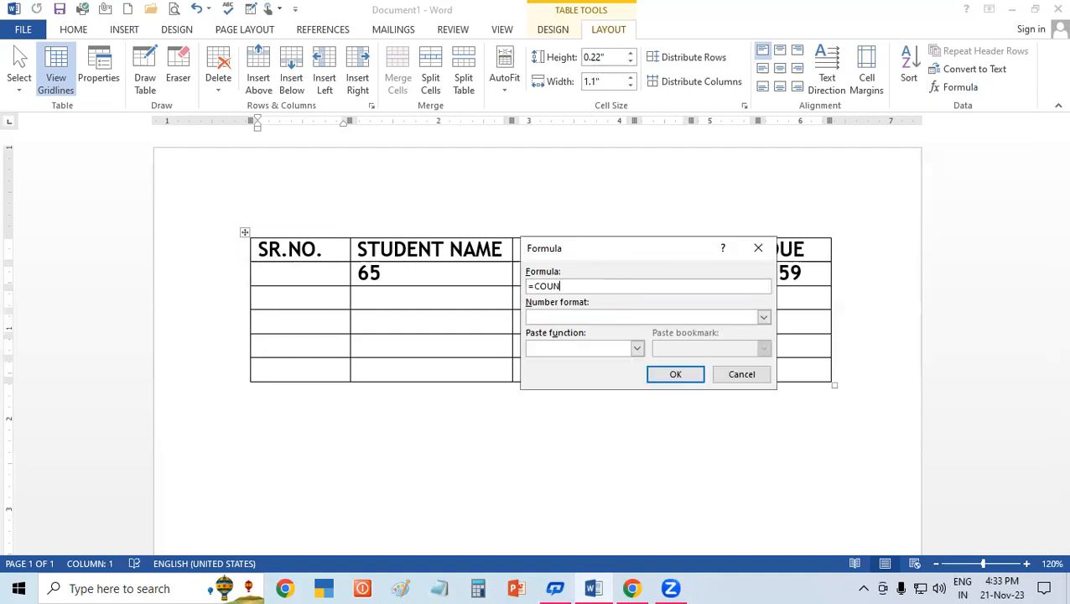
type("T(RIGHT")
key("Return")
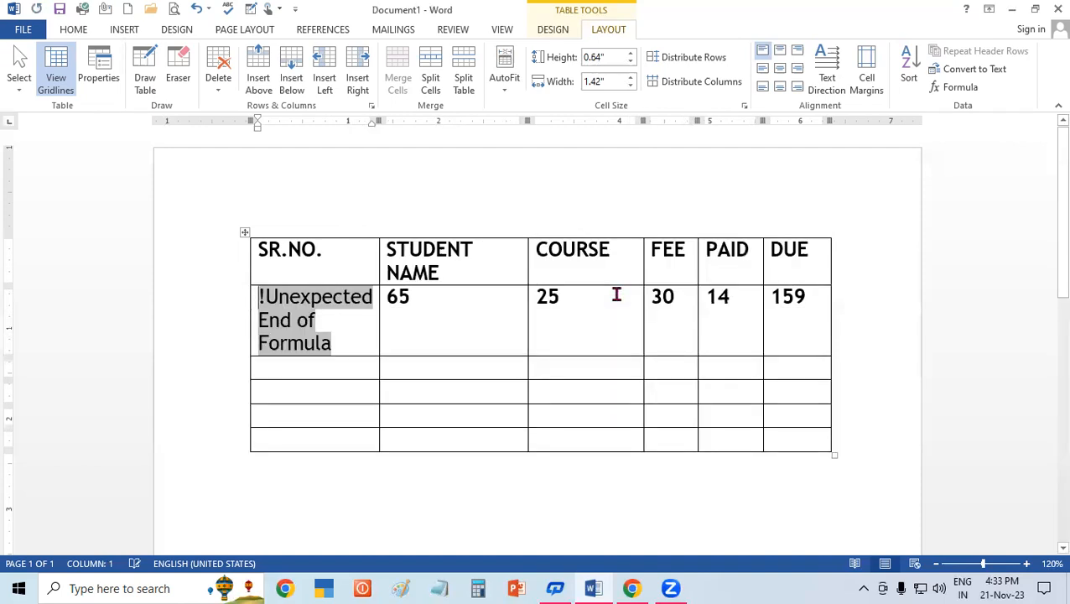
key("ctrl+z")
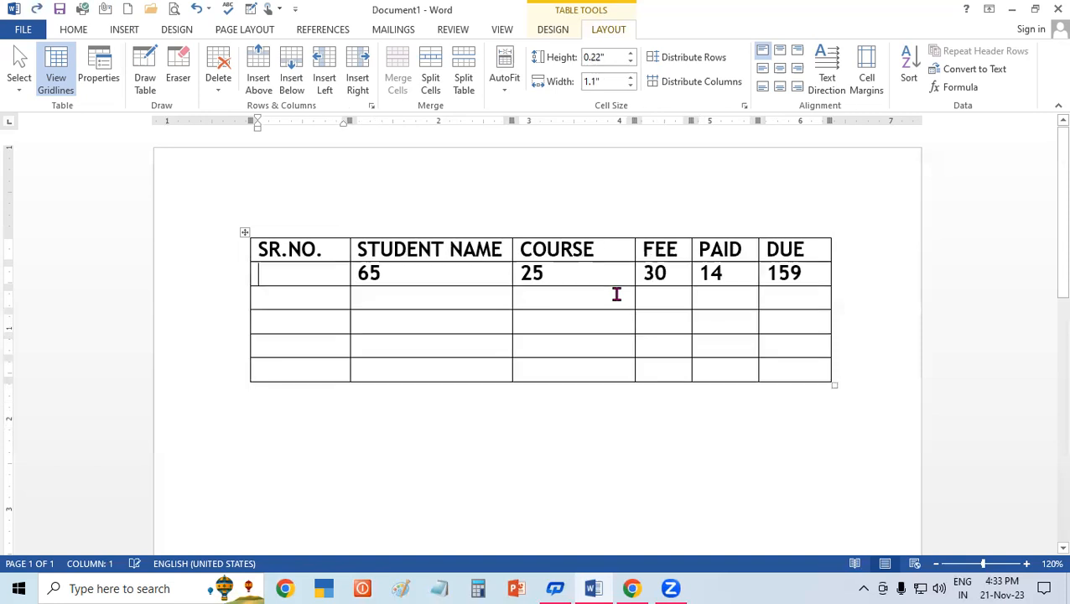
- Insert the formula =COUNT(RIGHT) in the empty SR.NO. cell
left_click(964, 91)
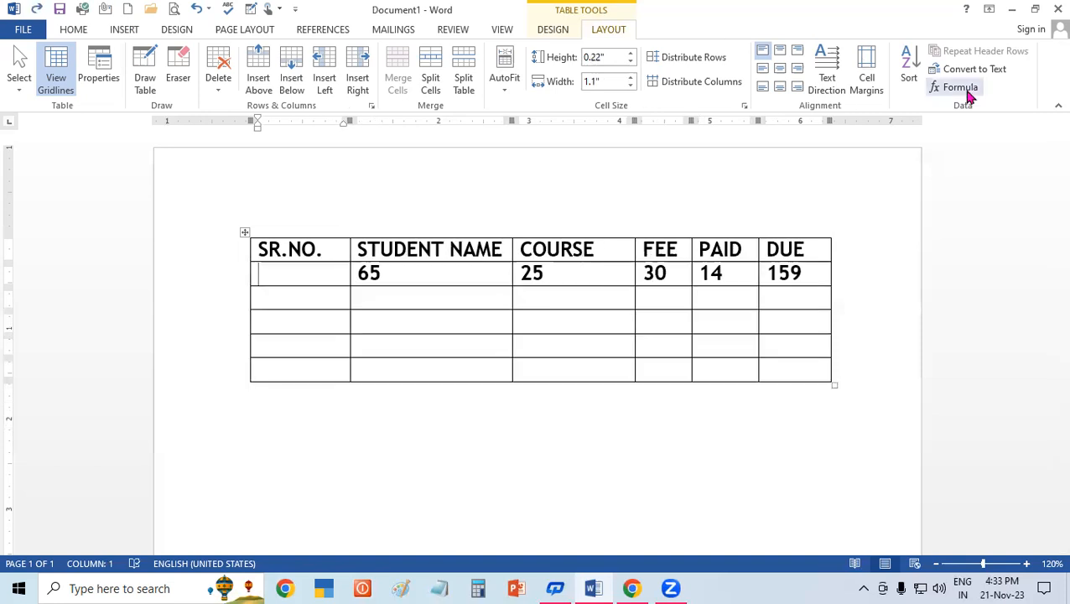
type("C")
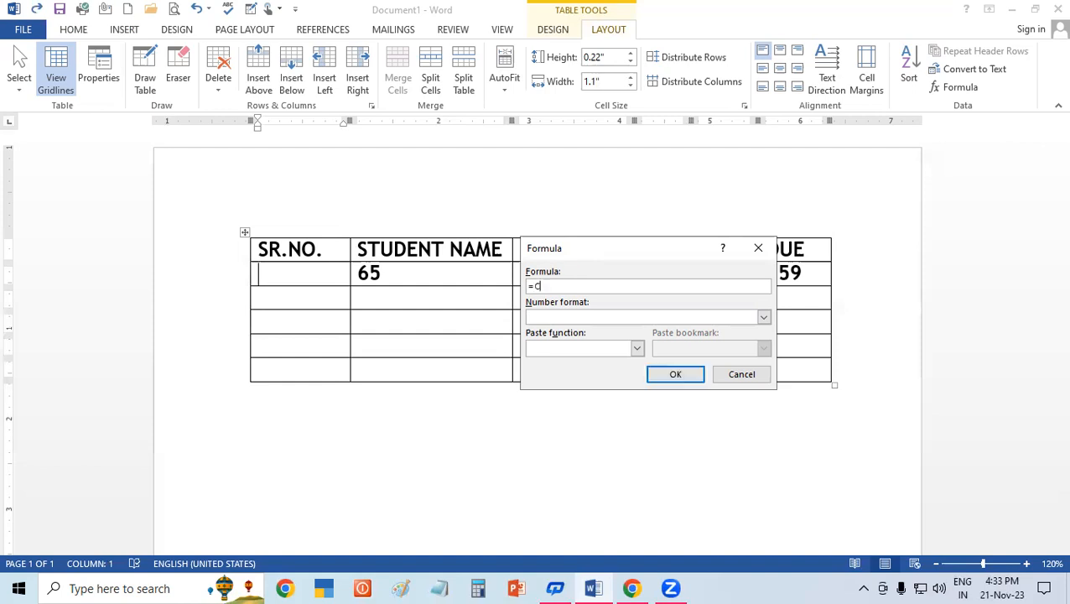
type("OUNT(RIGHT)")
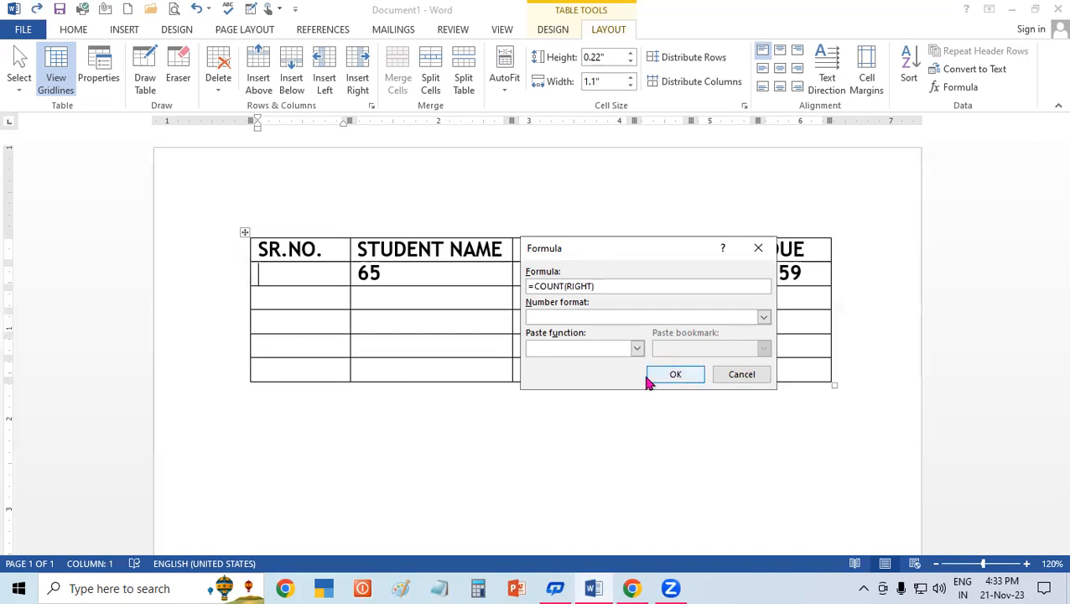
left_click(677, 375)
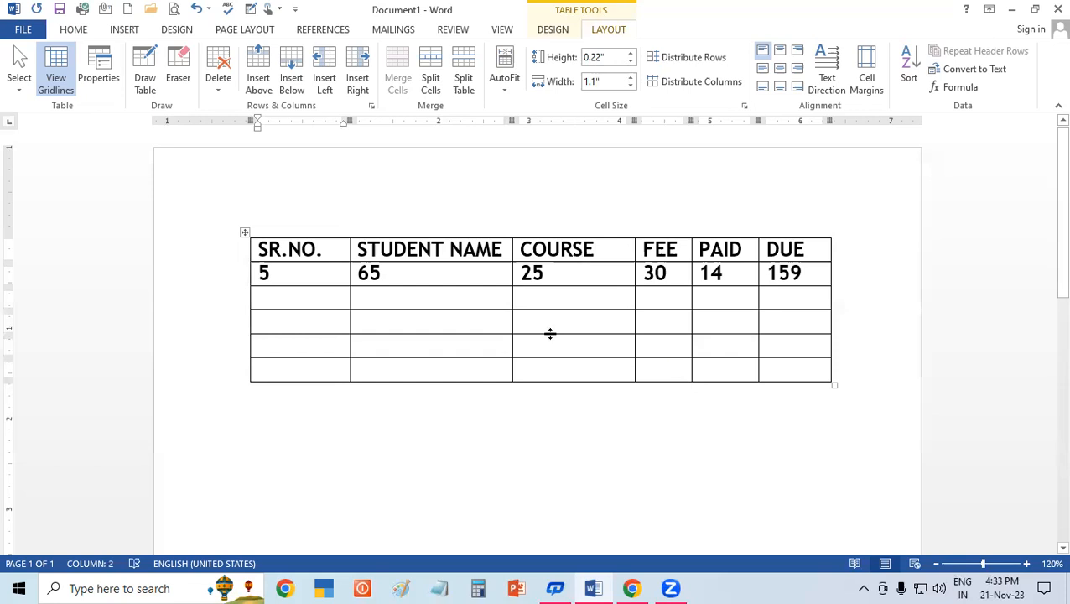
- Replace the number in the DUE cell of the first row below the heading with 45
left_click(582, 273)
left_click(819, 274)
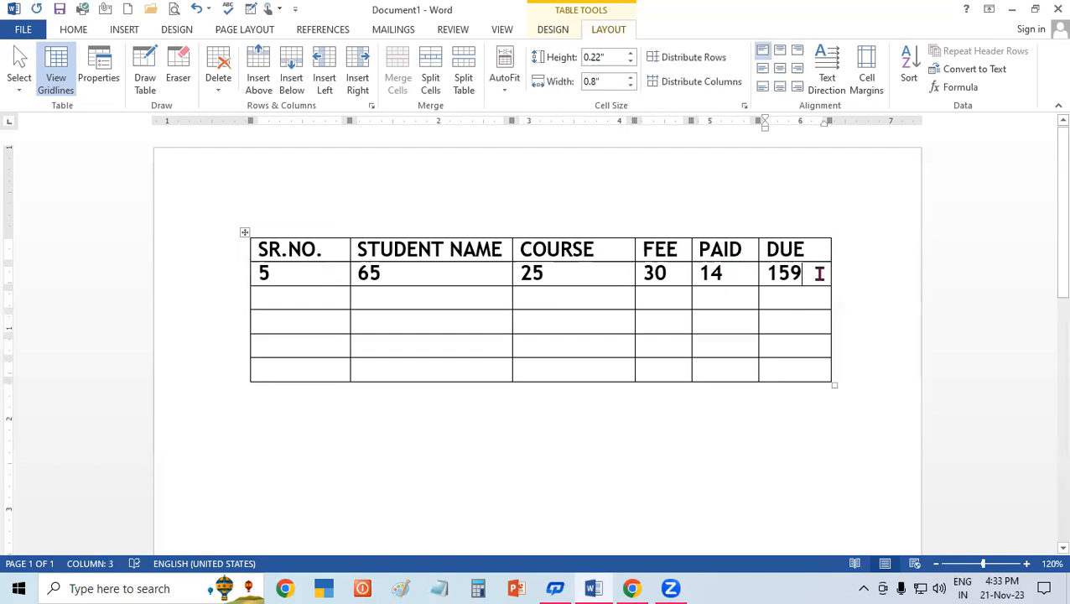
double_click(819, 273)
left_click(820, 273)
double_click(819, 273)
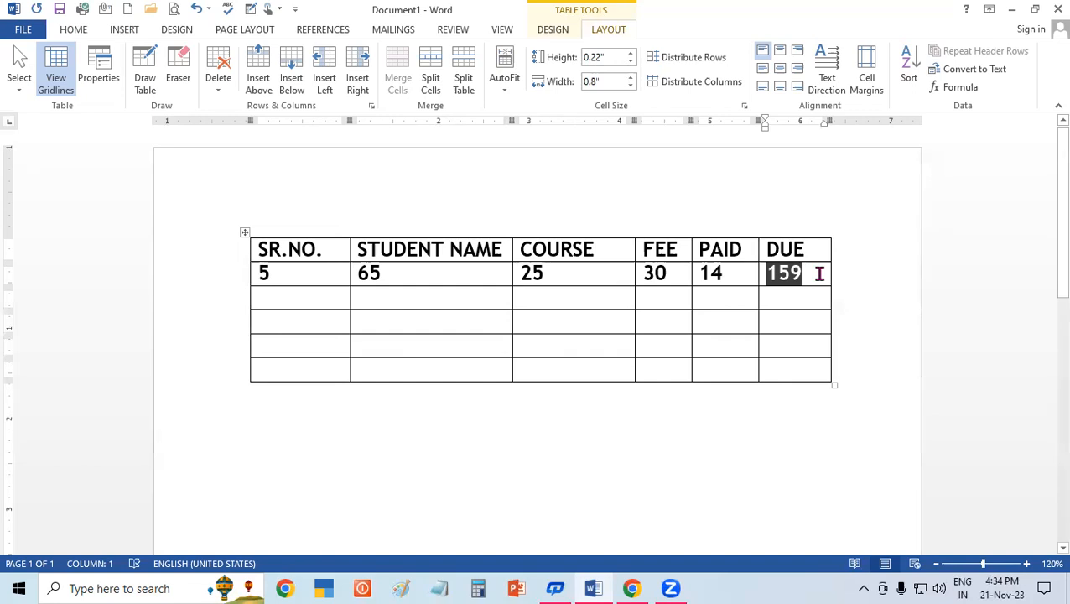
key("BackSpace")
type("45")
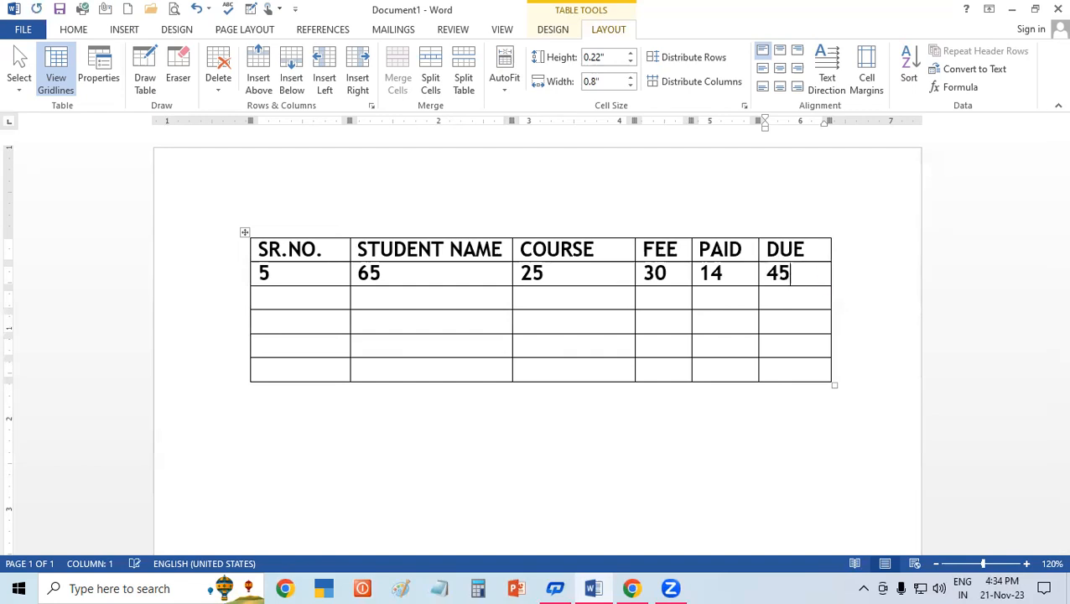
- Replace the COUNT result in the SR.NO. cell with the formula =AVERAGE(RIGHT)
left_click(297, 267)
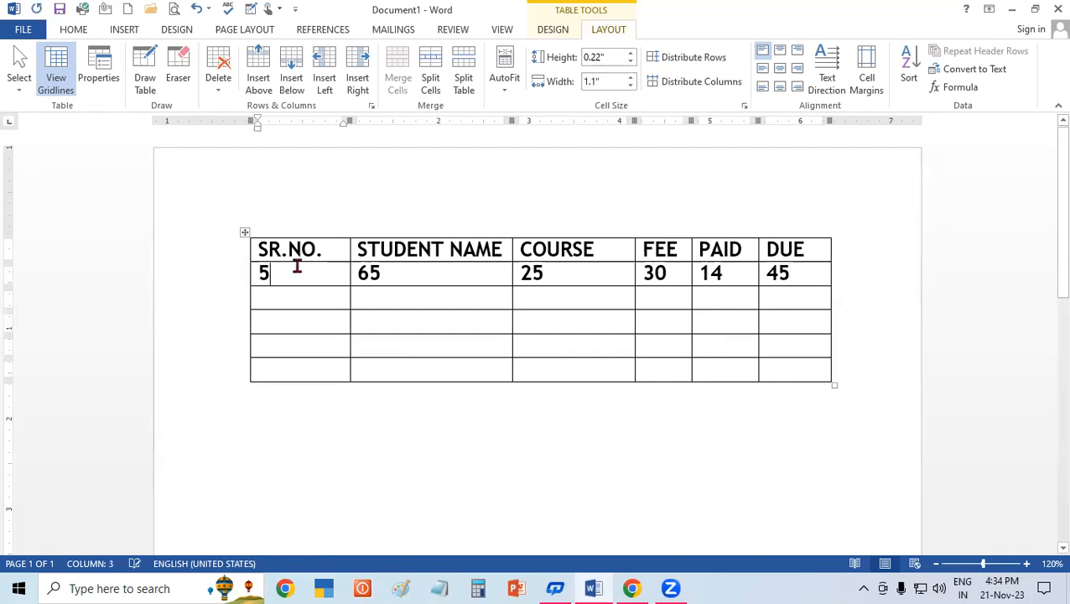
double_click(297, 267)
key("BackSpace")
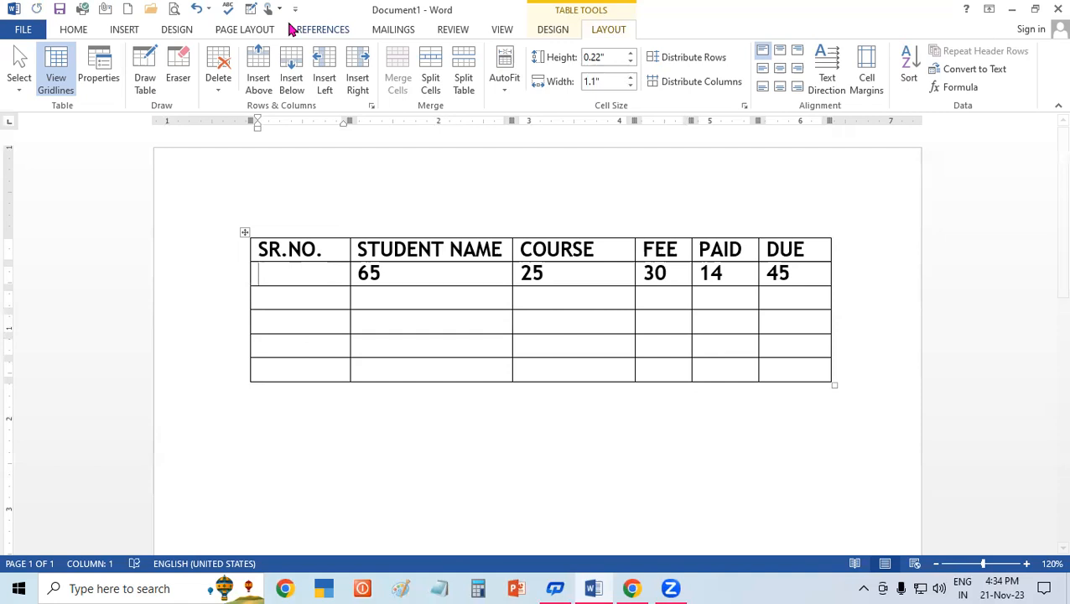
left_click(960, 89)
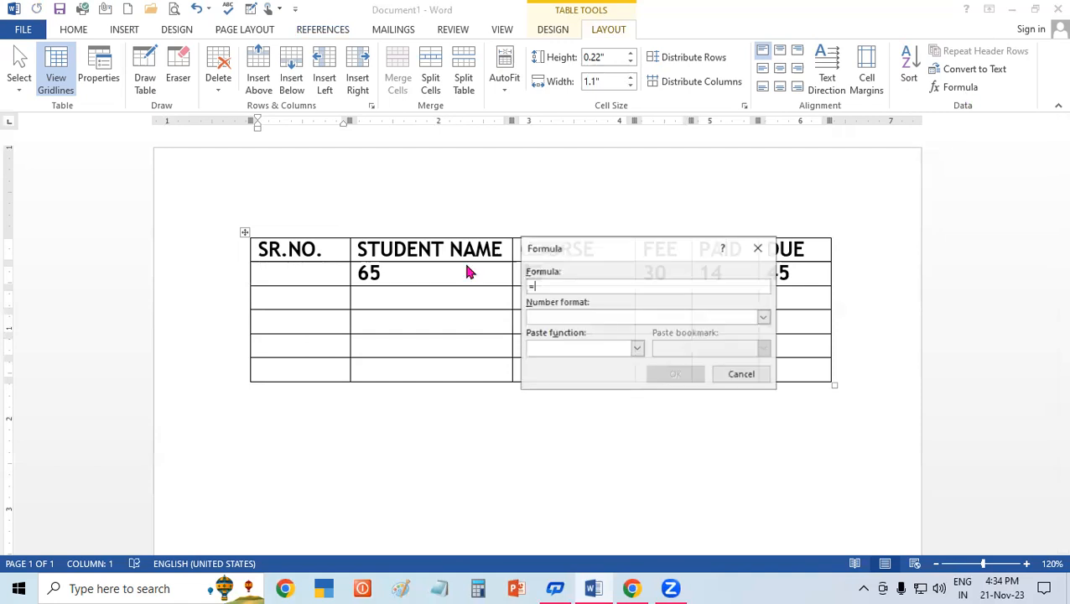
type("AV")
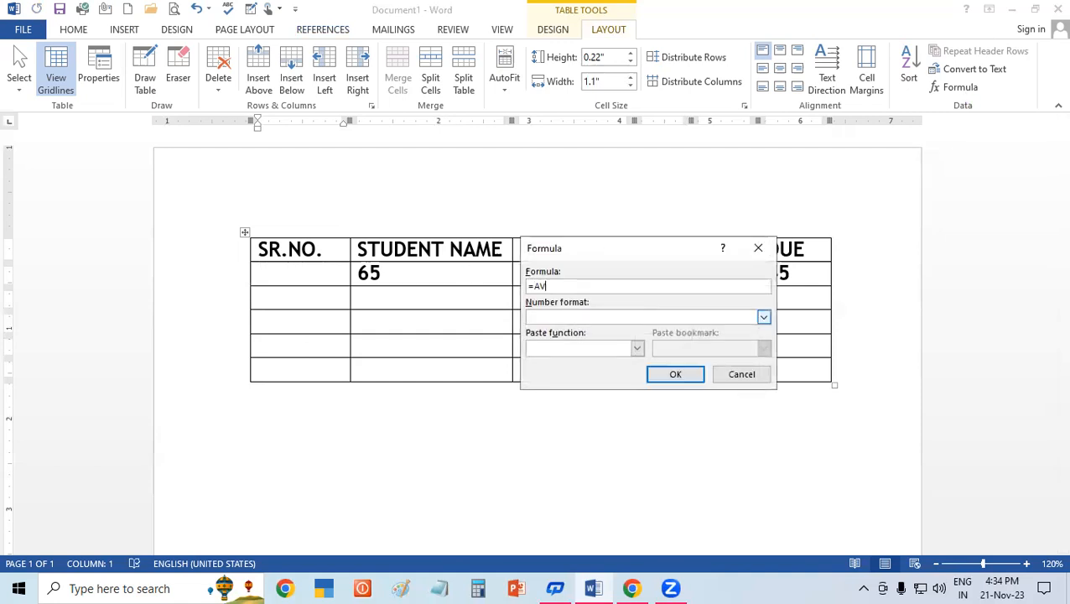
type("ERAGE(RIGHT)")
key("Return")
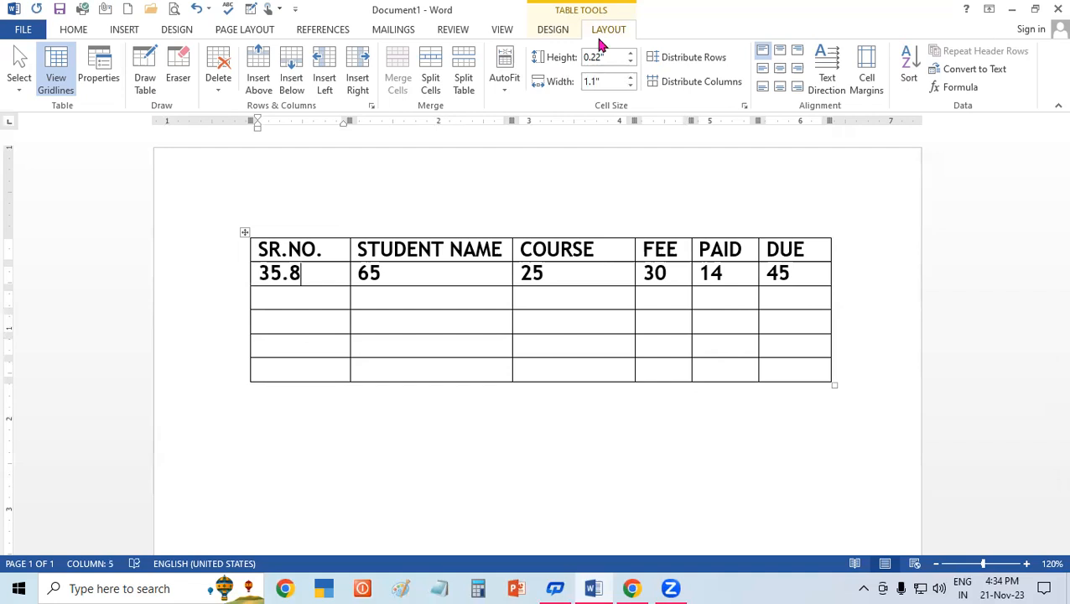
- Delete the entire contents of the document, including the student fee table
key("ctrl+a")
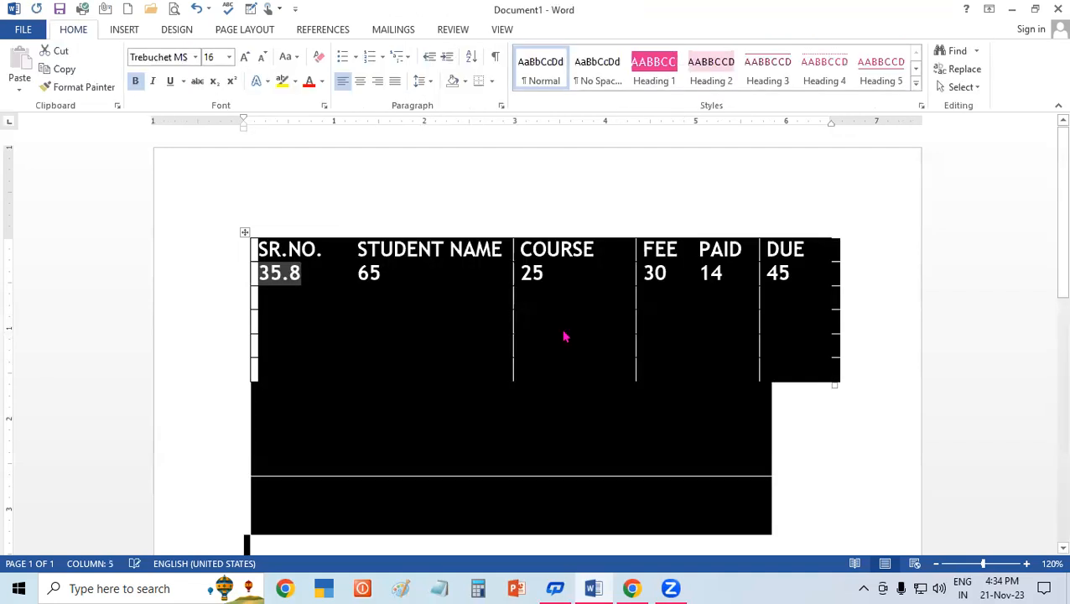
key("Delete")
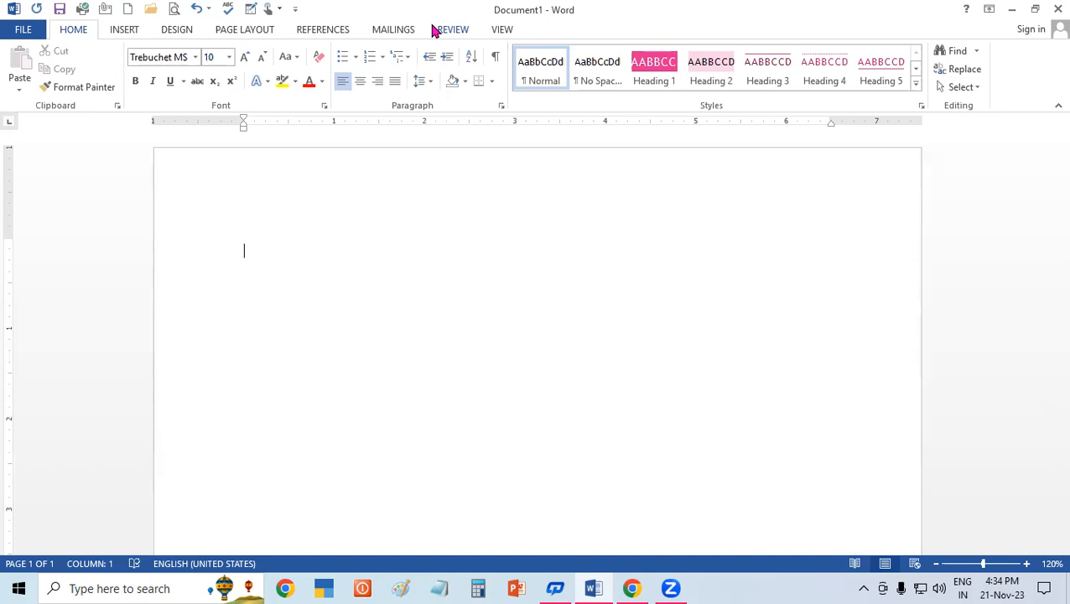
- Insert a table of one column and one row and stretch it to the page's right edge
left_click(126, 32)
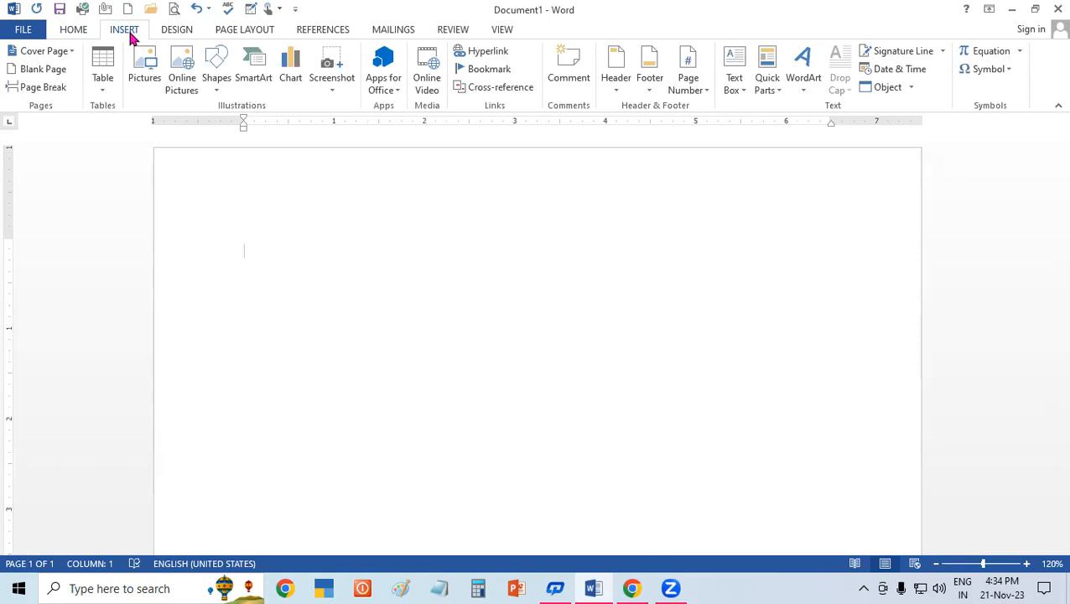
left_click(102, 76)
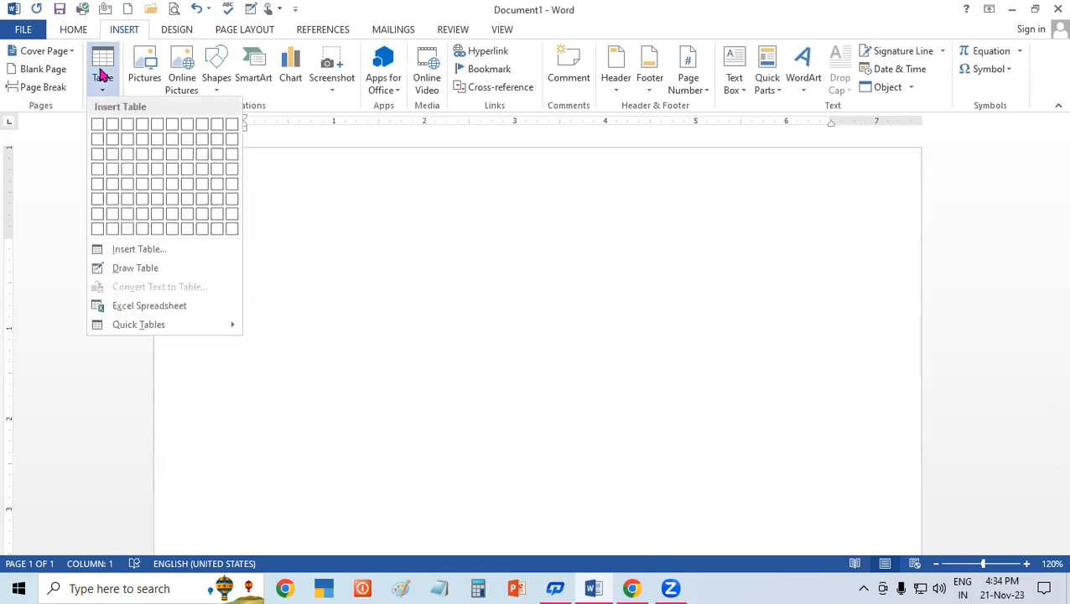
left_click(97, 127)
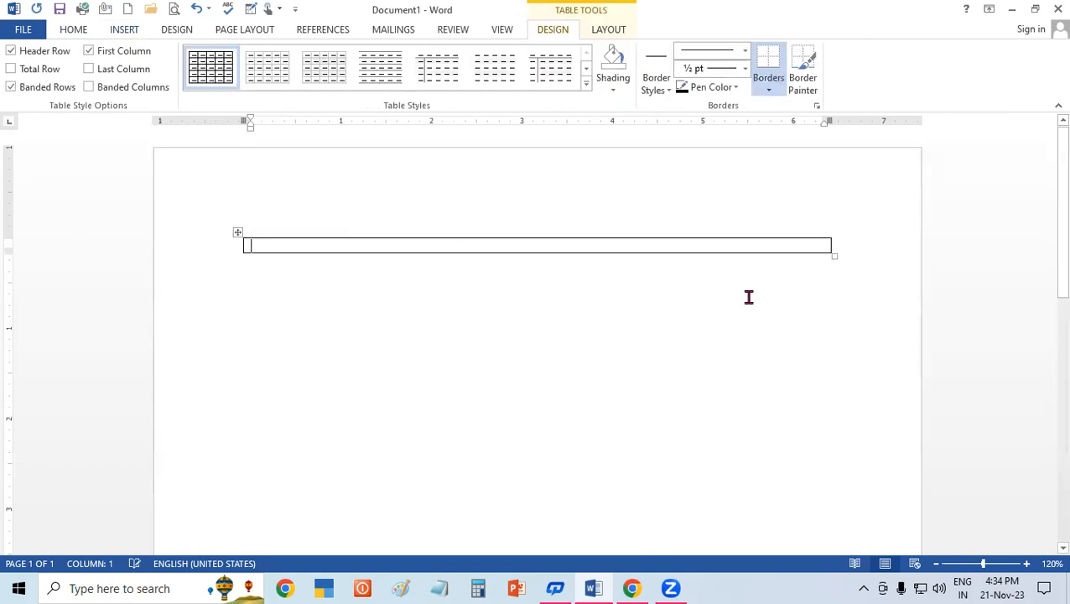
left_click_drag(832, 257, 932, 258)
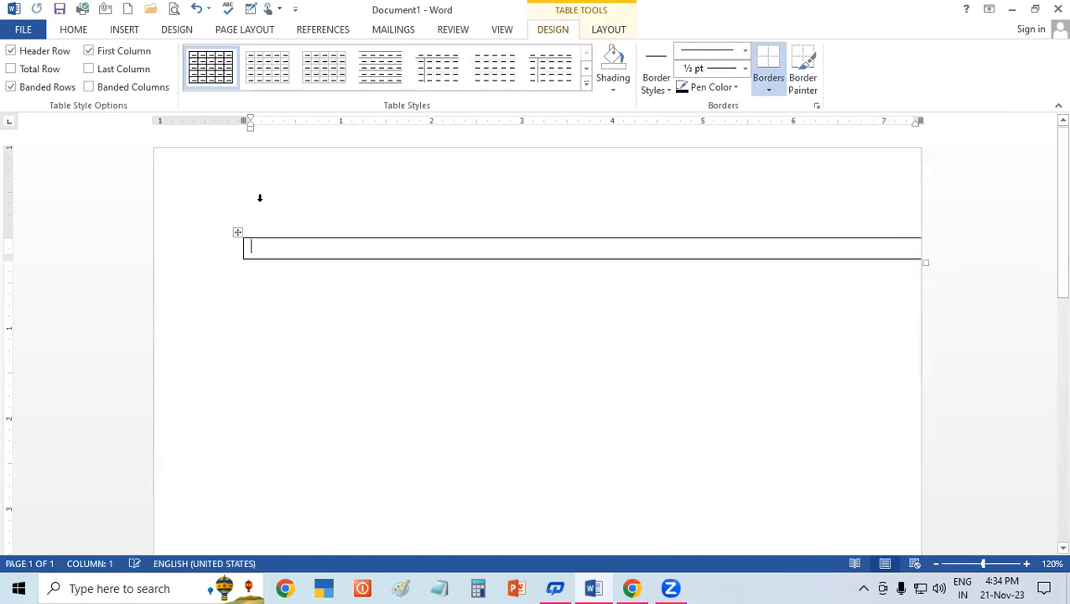
- Try shifting the widened one-cell table to the page's left edge and enlarging it further, and undo both changes
left_click_drag(237, 232, 117, 223)
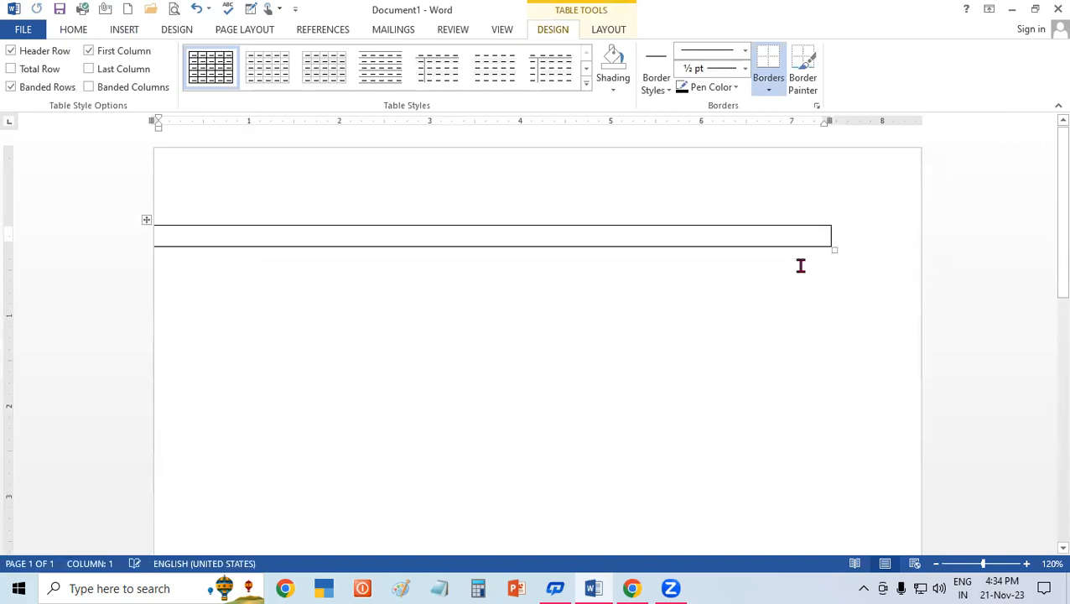
left_click_drag(831, 247, 893, 257)
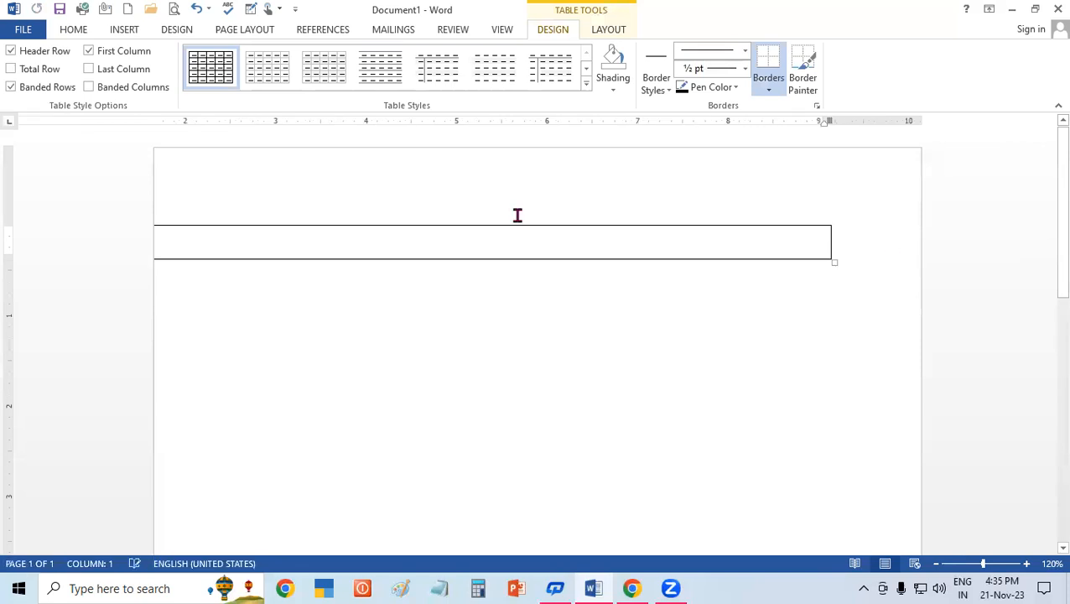
key("ctrl+z")
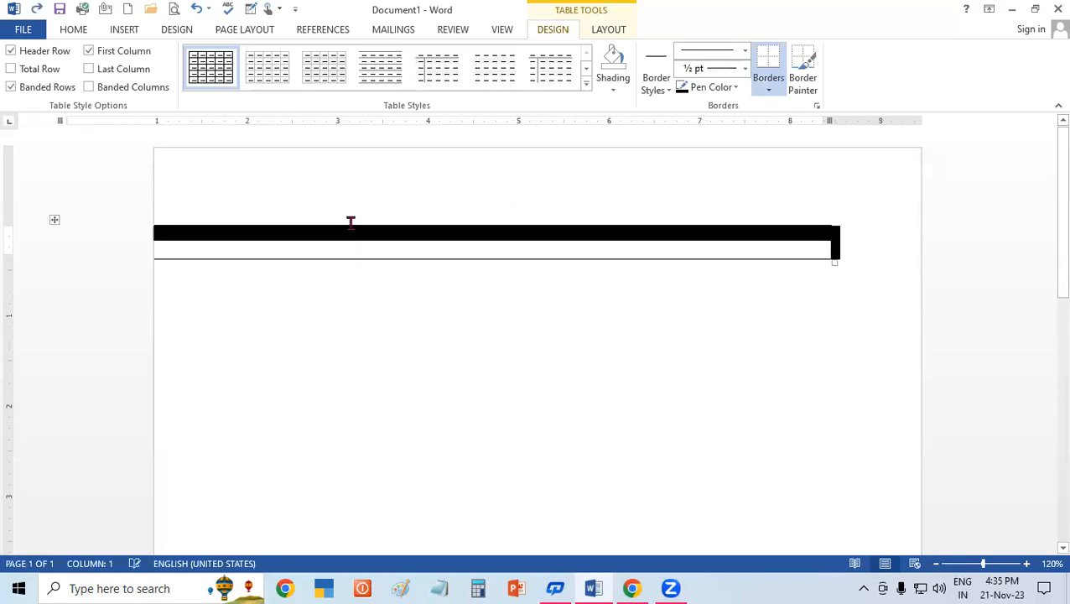
key("ctrl+z")
key("ctrl+z")
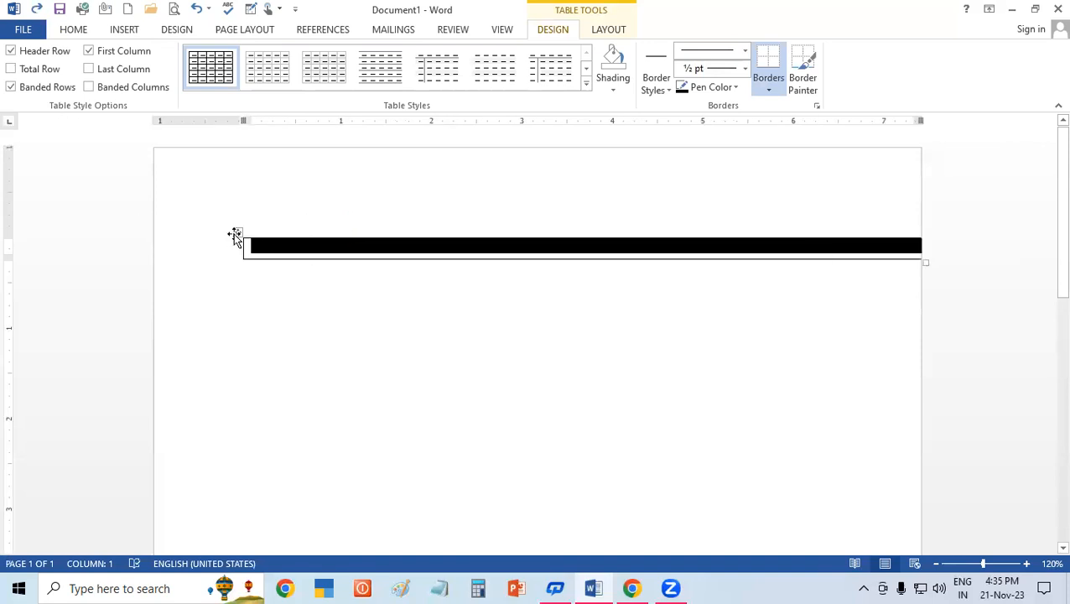
- Move the one-cell table up to the page's left edge and increase its width and height
left_click(236, 233)
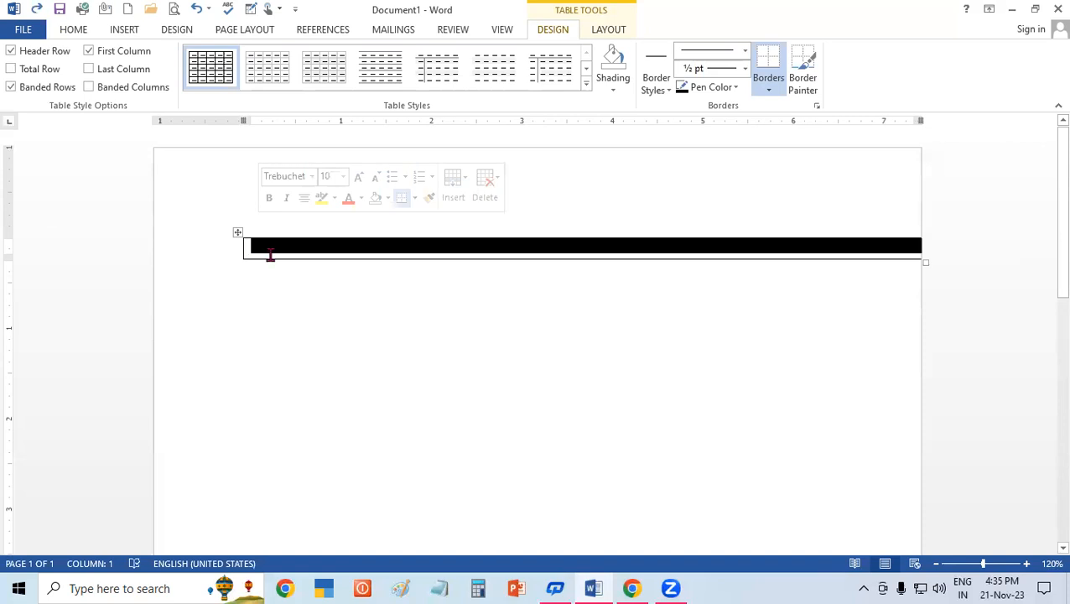
left_click(273, 253)
left_click_drag(238, 233, 165, 201)
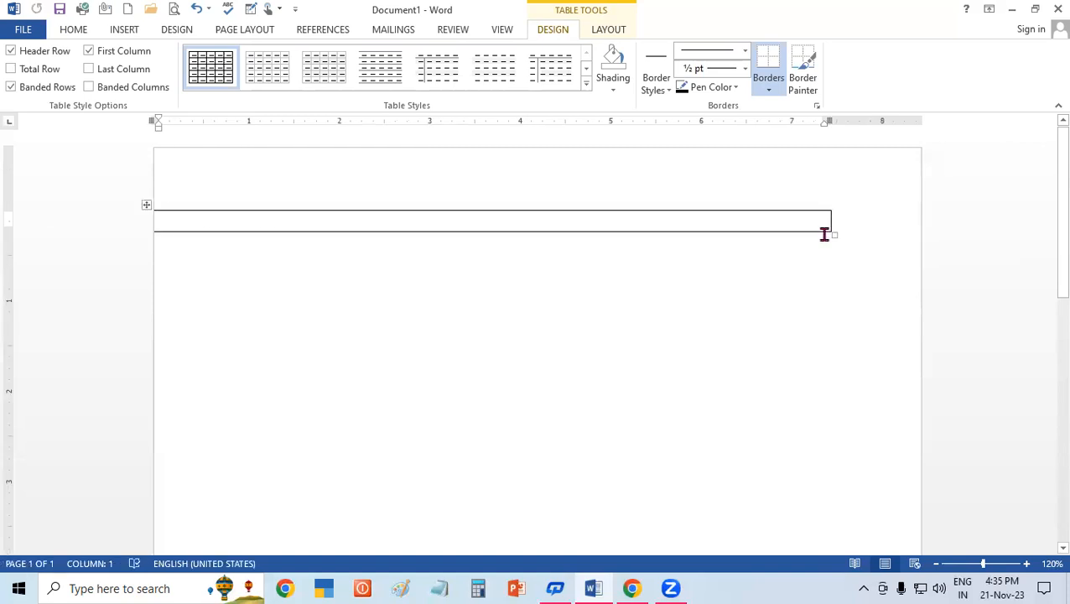
left_click_drag(833, 236, 950, 258)
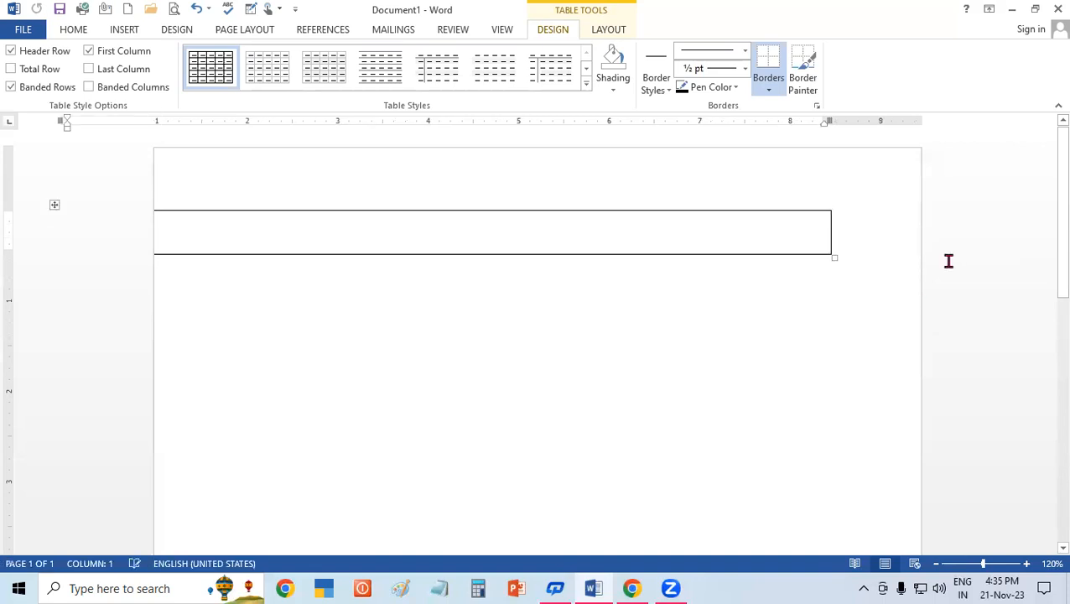
left_click(936, 563)
left_click(937, 564)
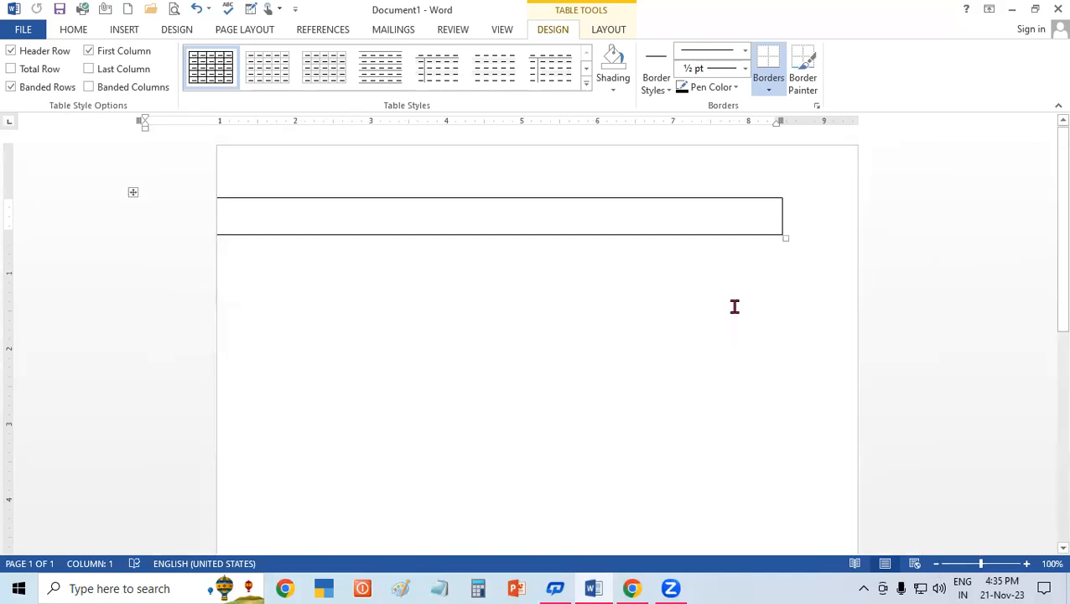
- Undo the resizing, the move and the insertion of the one-cell table
key("ctrl+z")
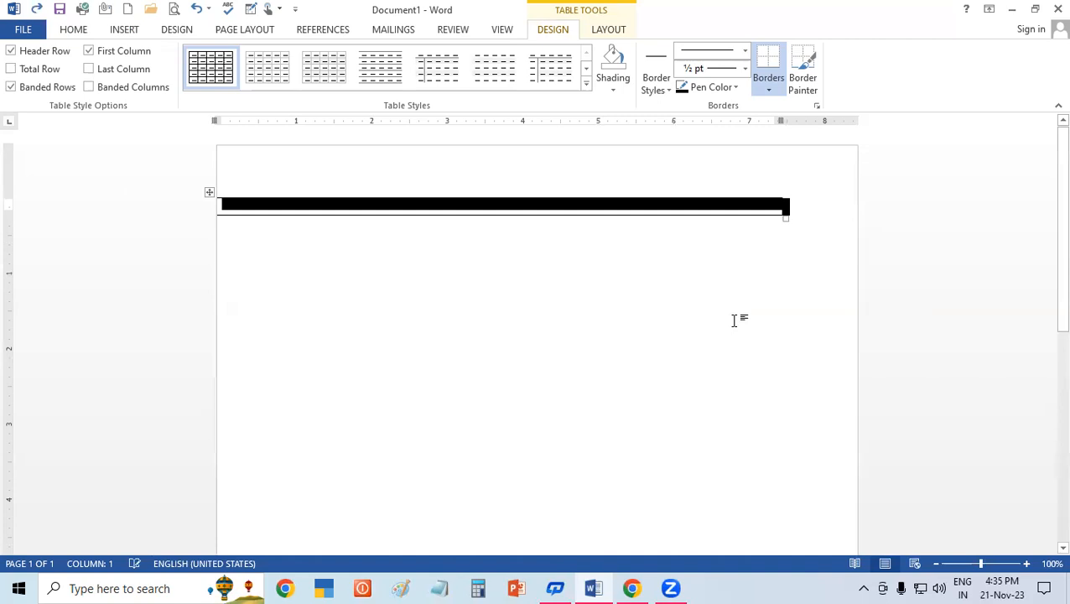
key("ctrl+z")
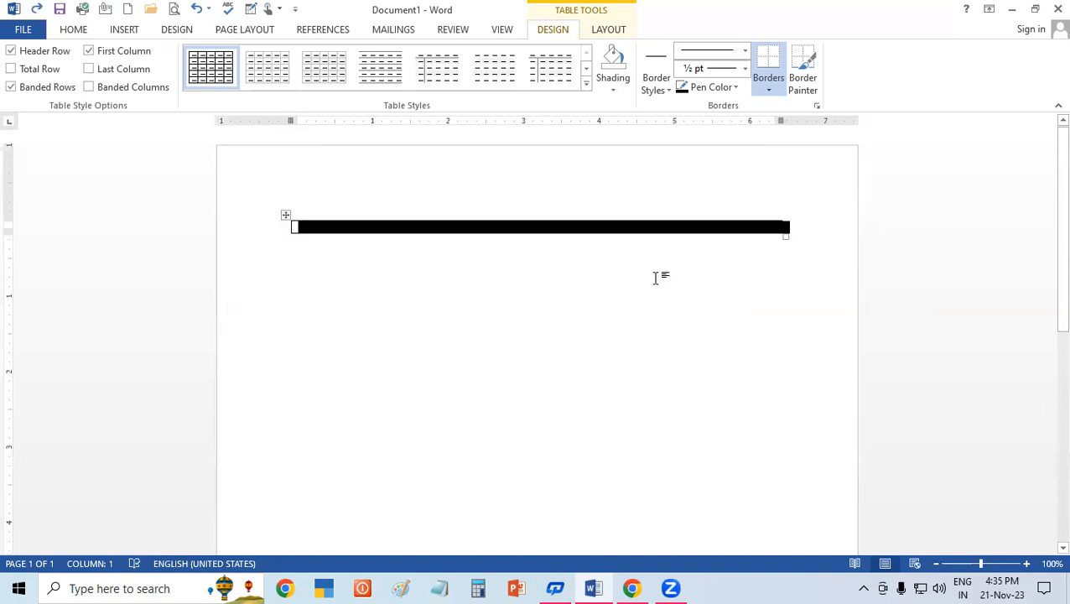
key("ctrl+z")
- Insert a new one-column, one-row table and enlarge it to the page's right edge with a taller row
left_click(122, 32)
left_click(102, 74)
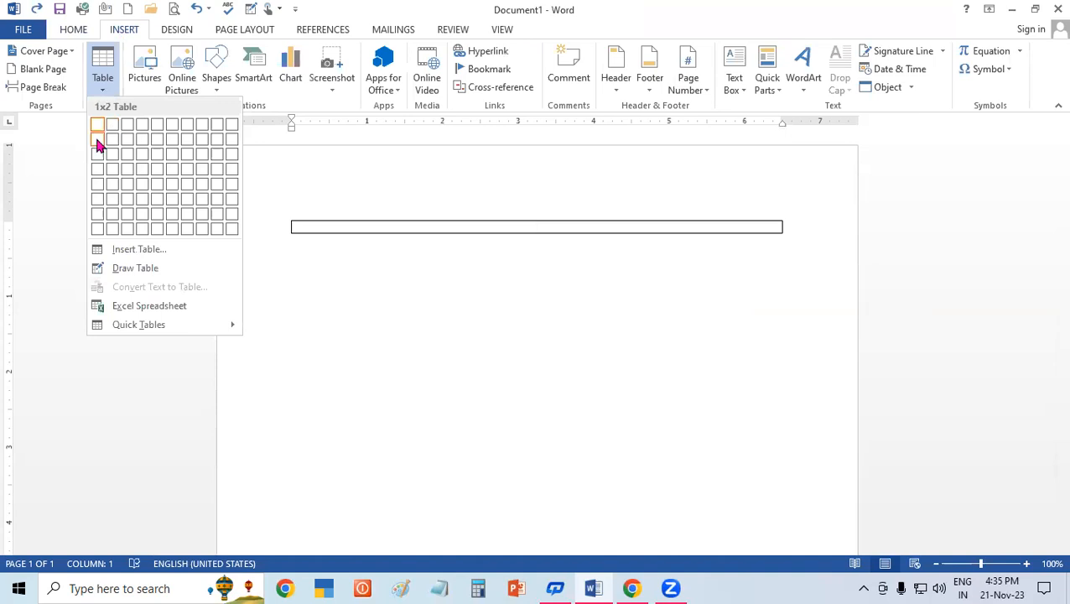
left_click(97, 125)
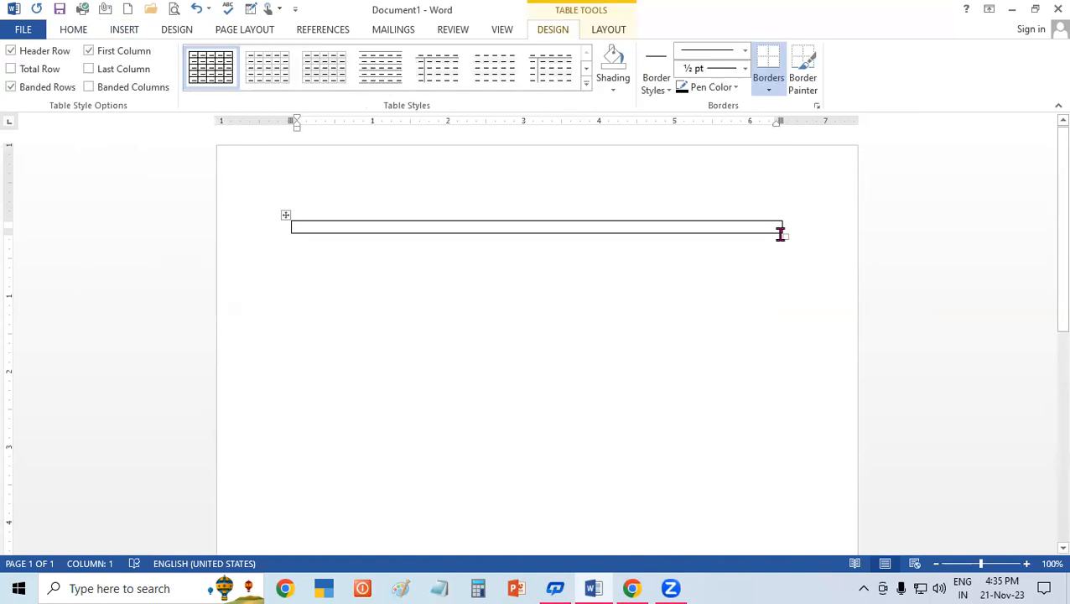
left_click_drag(781, 234, 881, 257)
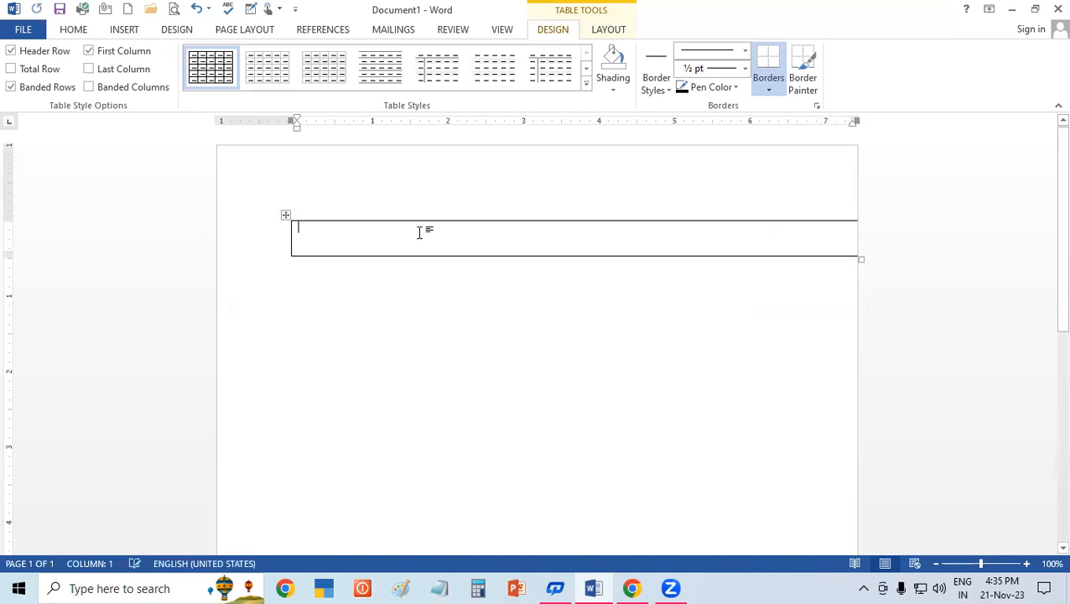
- Fit the one-cell table across the full page width from the page's left edge to its right edge, with a slightly shorter row
left_click(281, 215)
left_click_drag(282, 214, 194, 217)
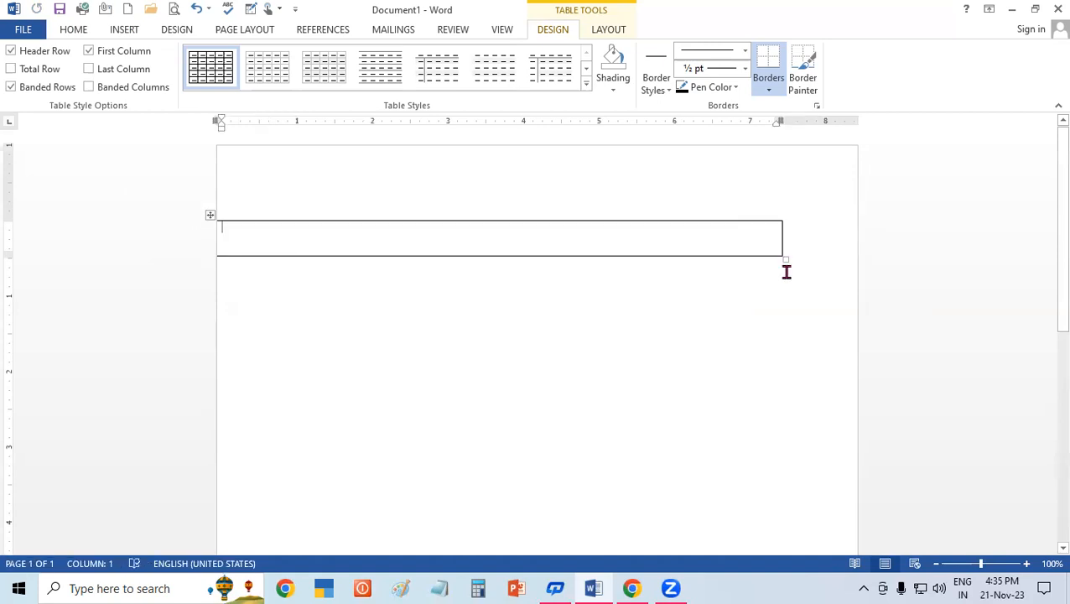
mouse_move(786, 259)
left_mouse_down()
mouse_move(930, 256)
mouse_move(862, 256)
left_mouse_up()
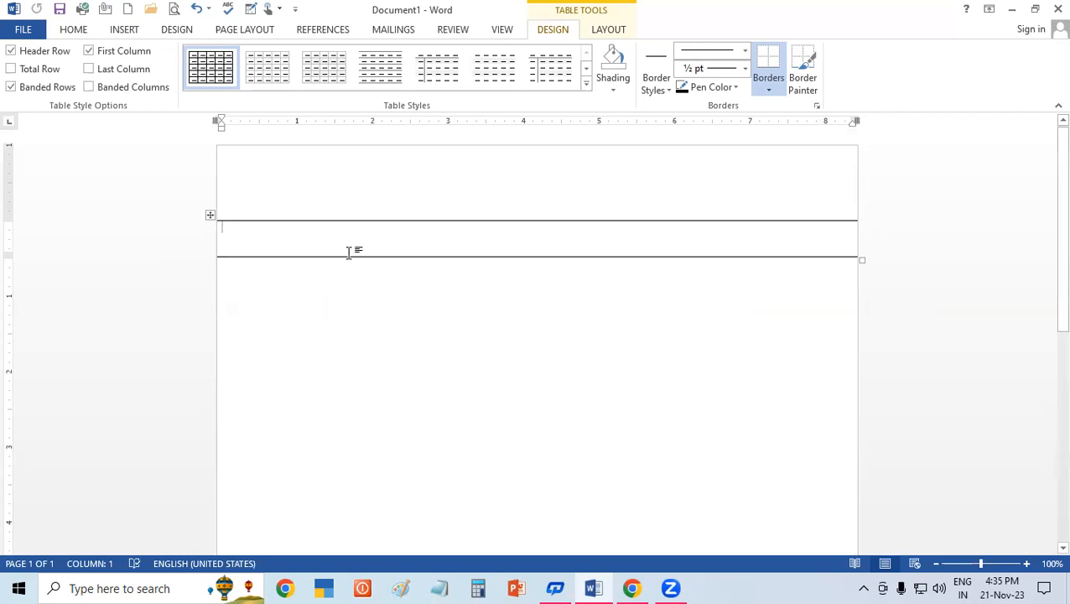
left_click_drag(347, 256, 350, 247)
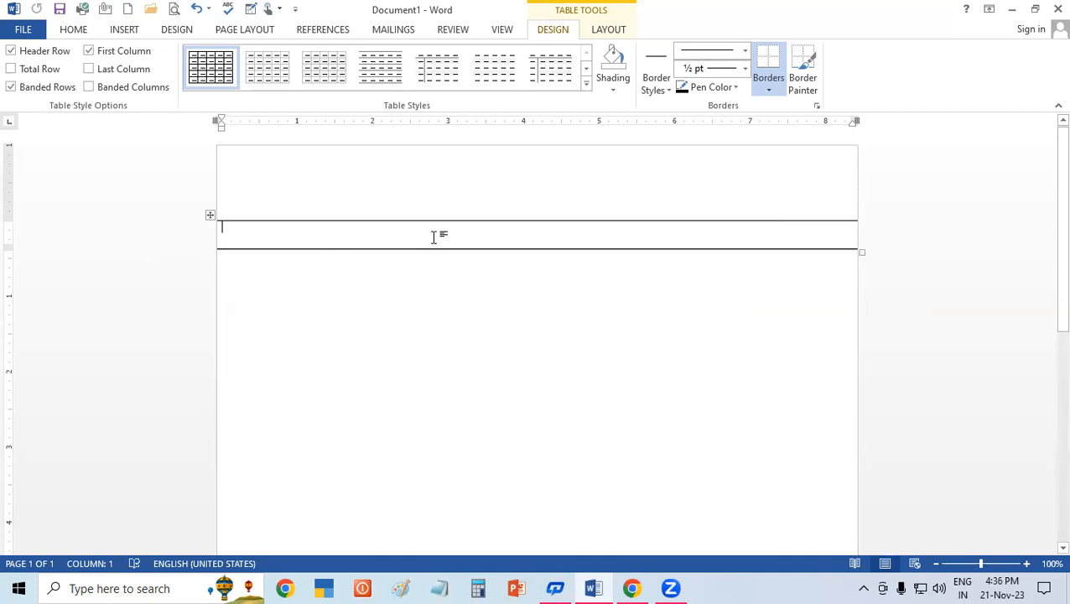
- Add new rows below the one-cell table until the ruled lines fill the whole page
key("Tab")
key("Tab")
key("Tab")
key("Tab")
key("Tab")
key("Tab")
scroll(434, 237, "down", 3)
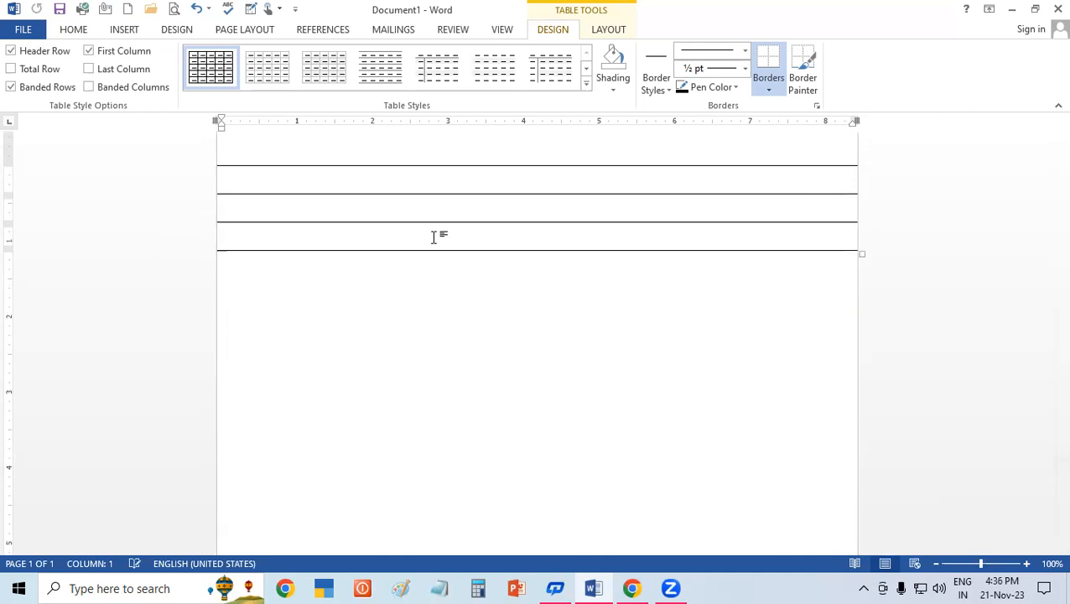
key("Tab")
key("Tab")
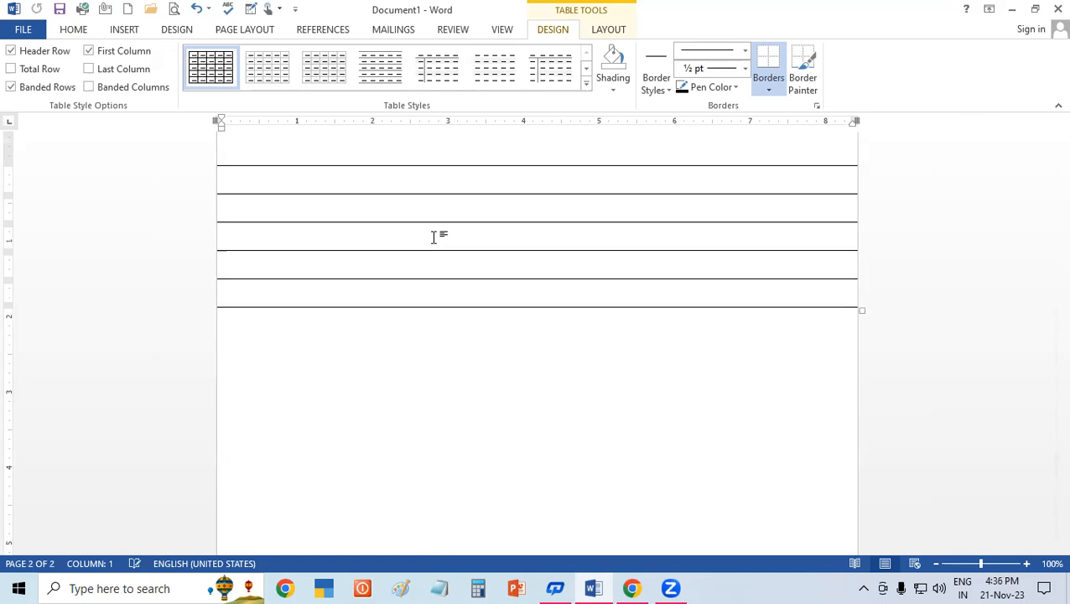
- Undo the last added table rows that spill onto the second page
key("ctrl+z")
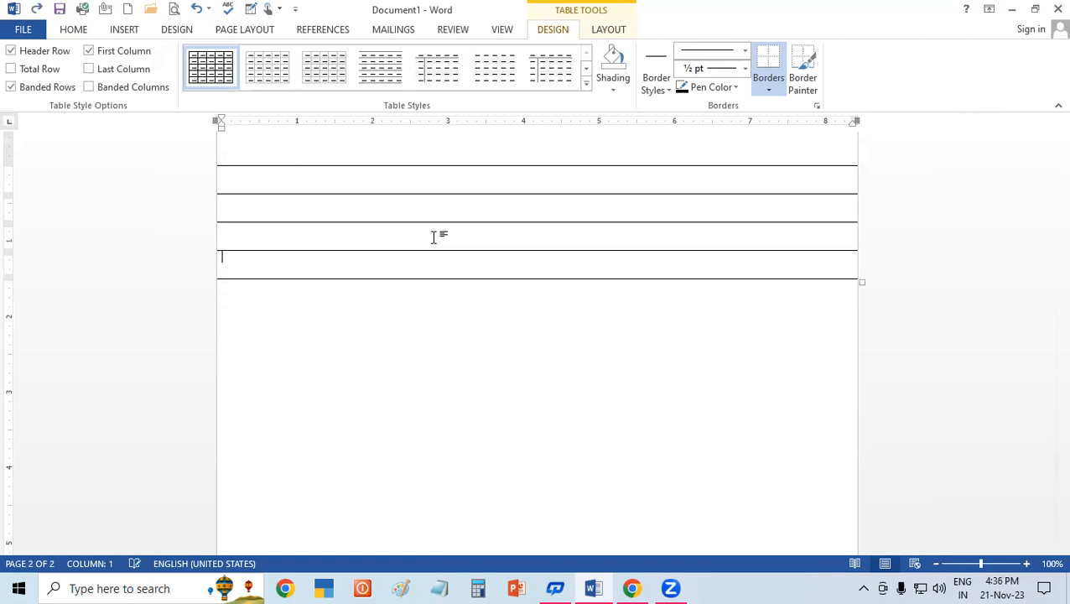
key("ctrl+z")
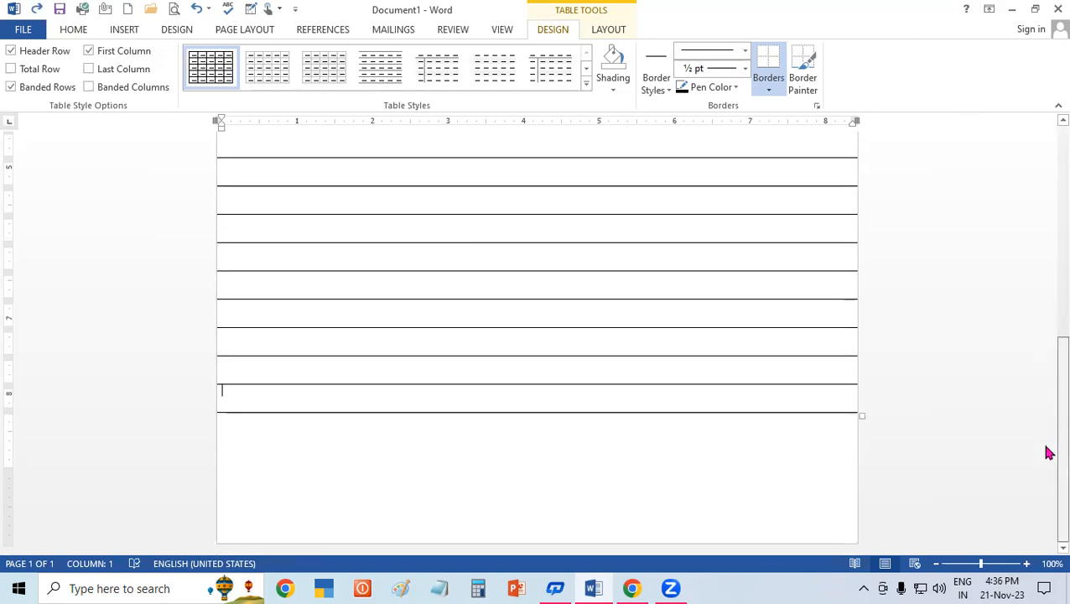
scroll(1047, 453, "up", 3)
scroll(1047, 134, "up", 8)
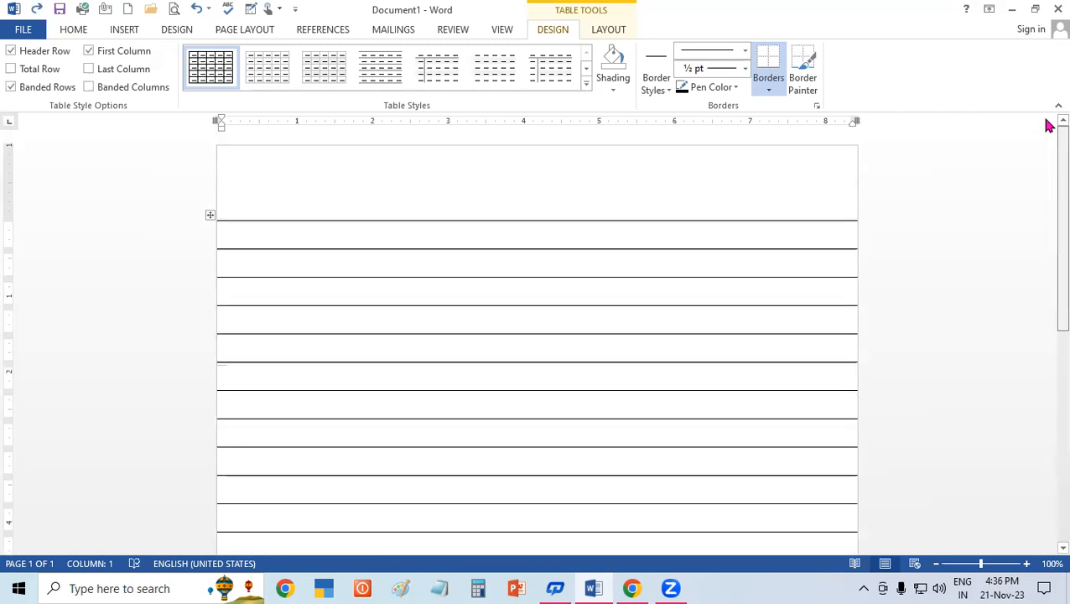
- Draw a thin vertical rectangle about 10.39" high and 0.05" wide down the page, about 1" from the page's left edge
left_click(566, 269)
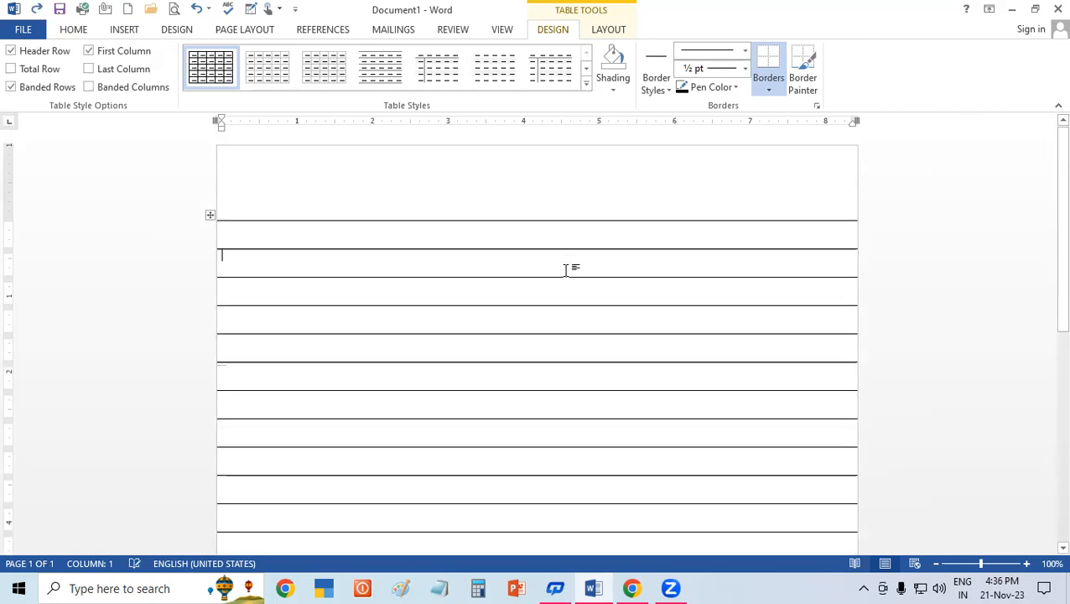
left_click(121, 29)
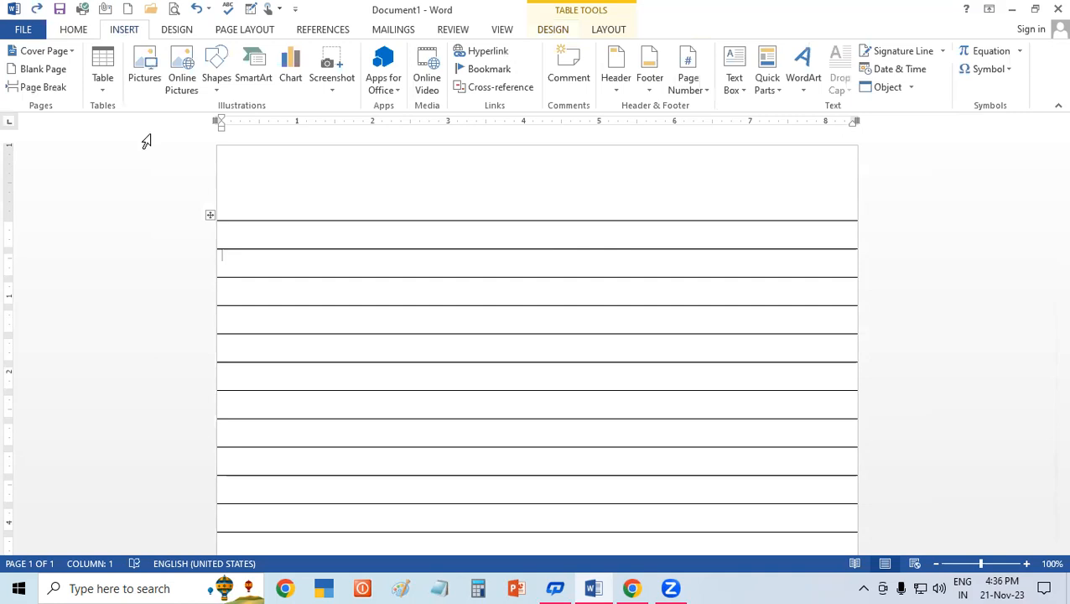
left_click(226, 90)
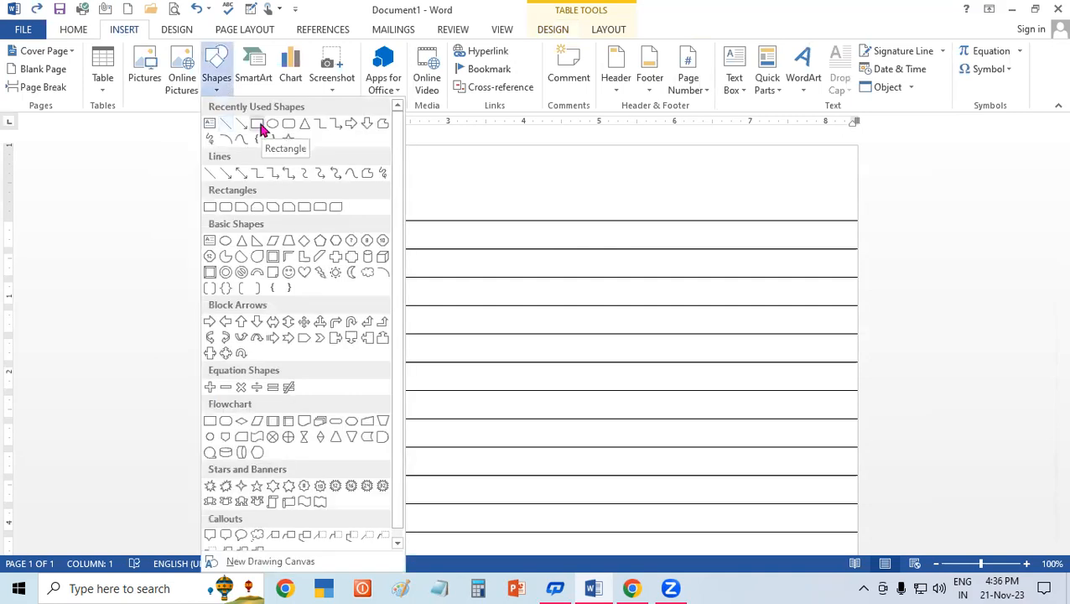
left_click(258, 125)
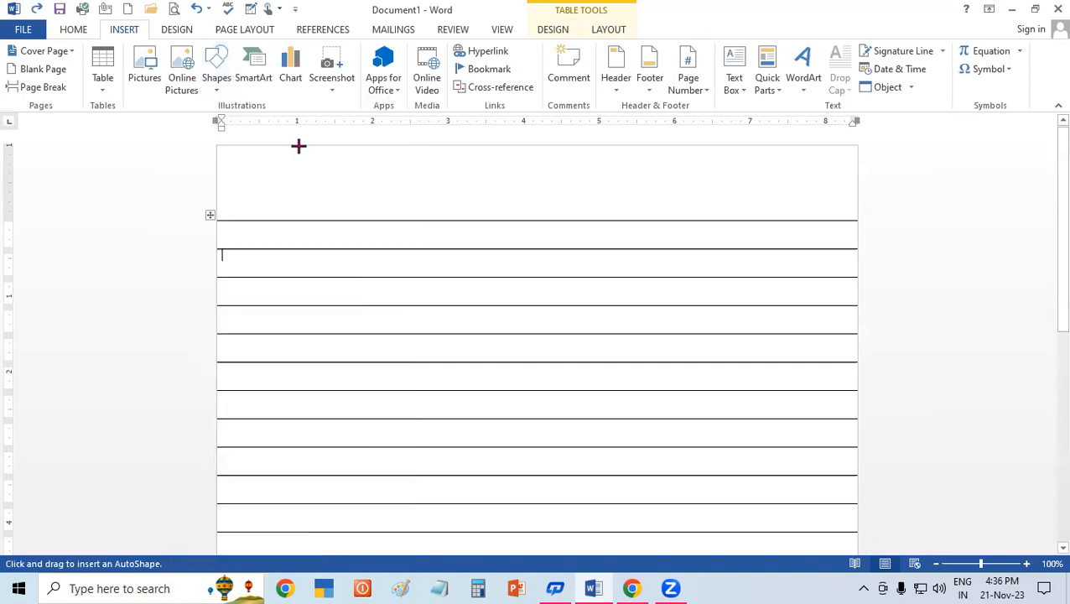
mouse_move(296, 144)
left_mouse_down()
mouse_move(308, 418)
mouse_move(299, 557)
mouse_move(301, 442)
mouse_move(297, 484)
left_mouse_up()
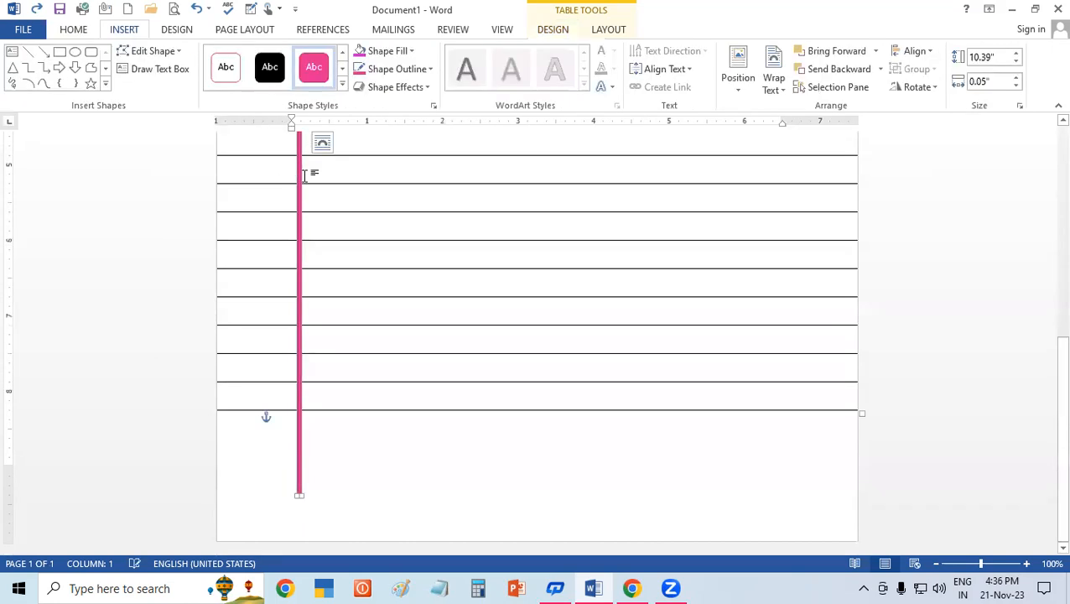
- Set the fill and outline of the thin vertical rectangle to black
left_click(387, 51)
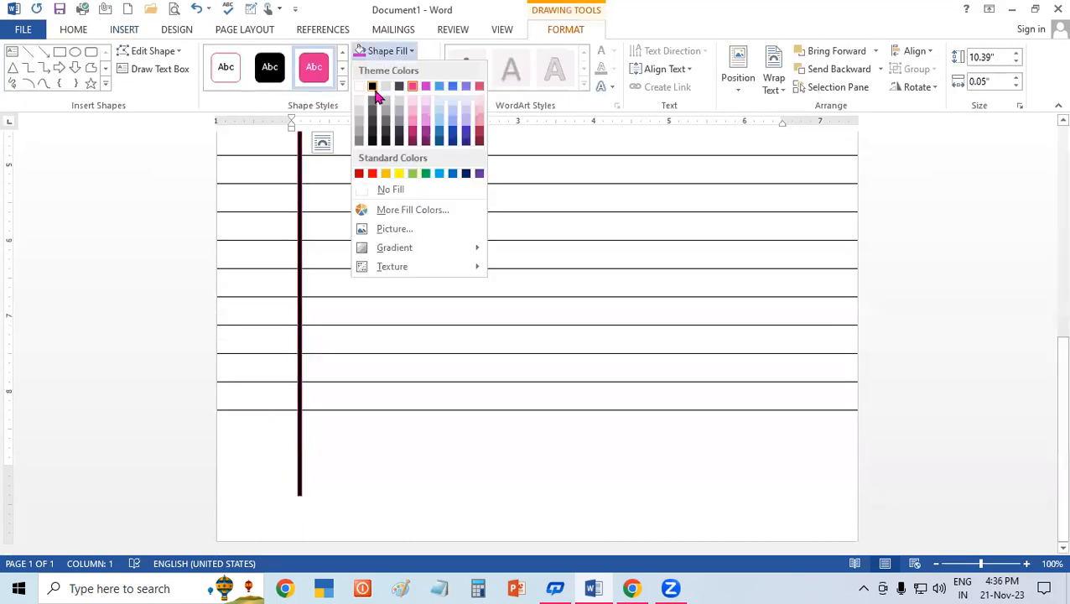
left_click(375, 92)
left_click(394, 69)
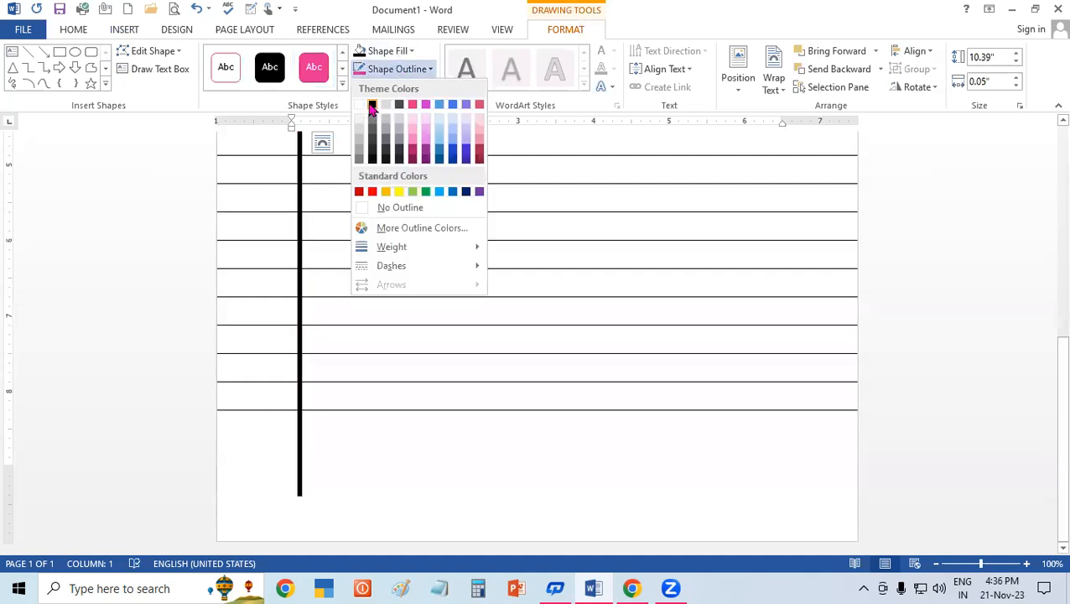
key("Escape")
scroll(1046, 252, "up", 5)
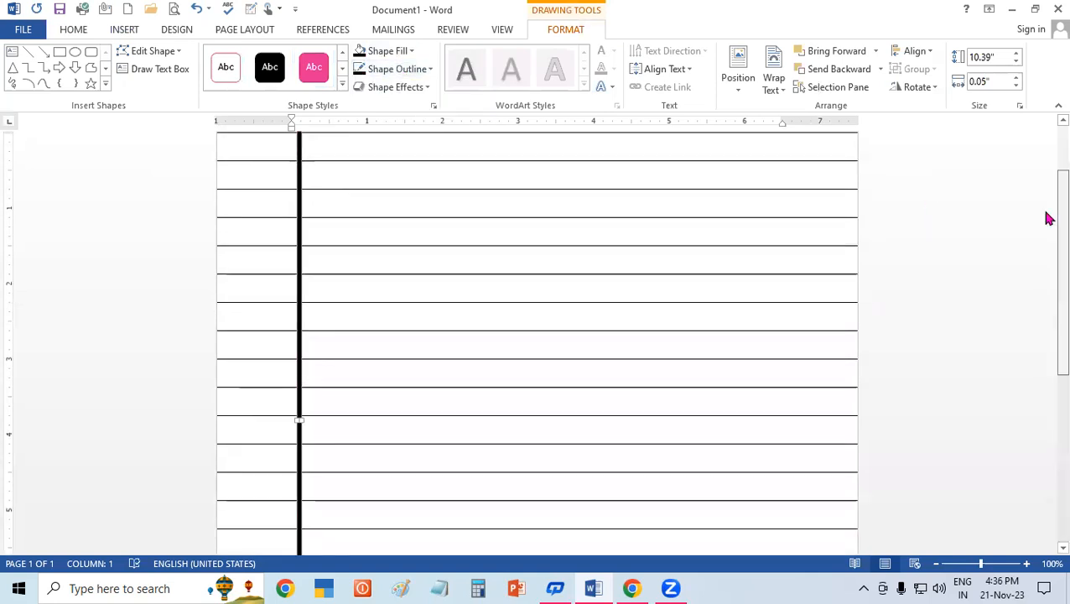
scroll(631, 162, "up", 2)
left_click(690, 306)
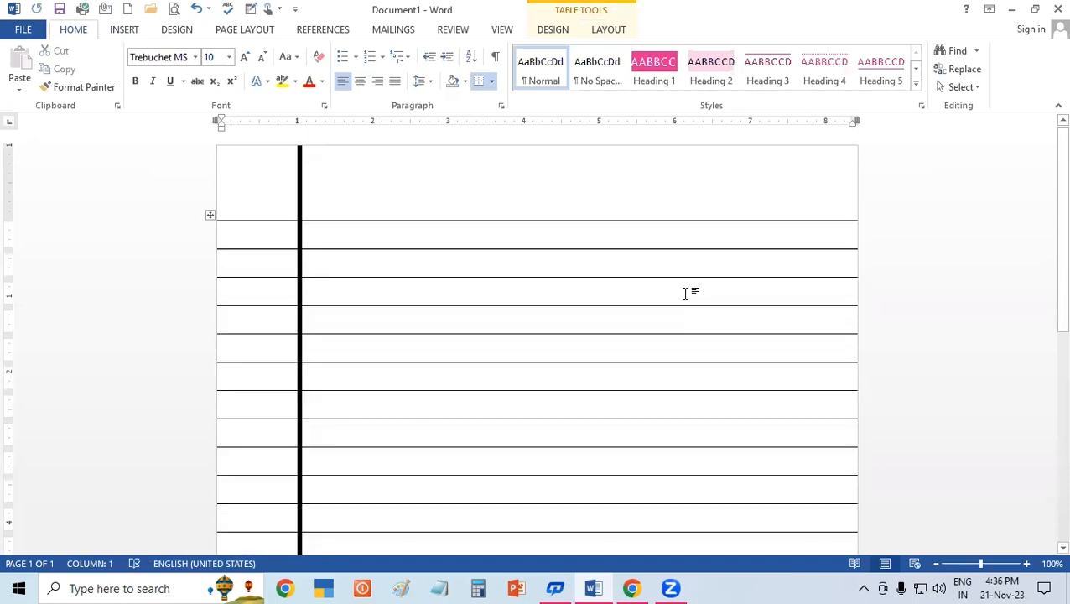
- Draw a rounded rectangle about 0.71" high and 2.06" wide above the ruled lines, near the page's upper right corner
left_click(124, 32)
left_click(224, 88)
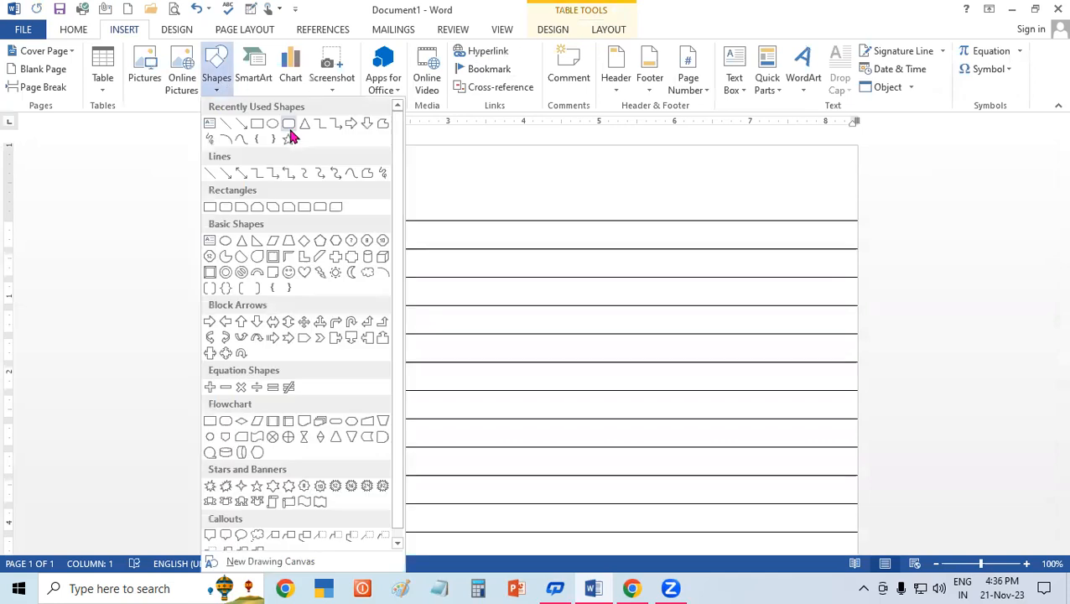
left_click(294, 125)
mouse_move(657, 151)
left_mouse_down()
mouse_move(690, 184)
mouse_move(815, 205)
left_mouse_up()
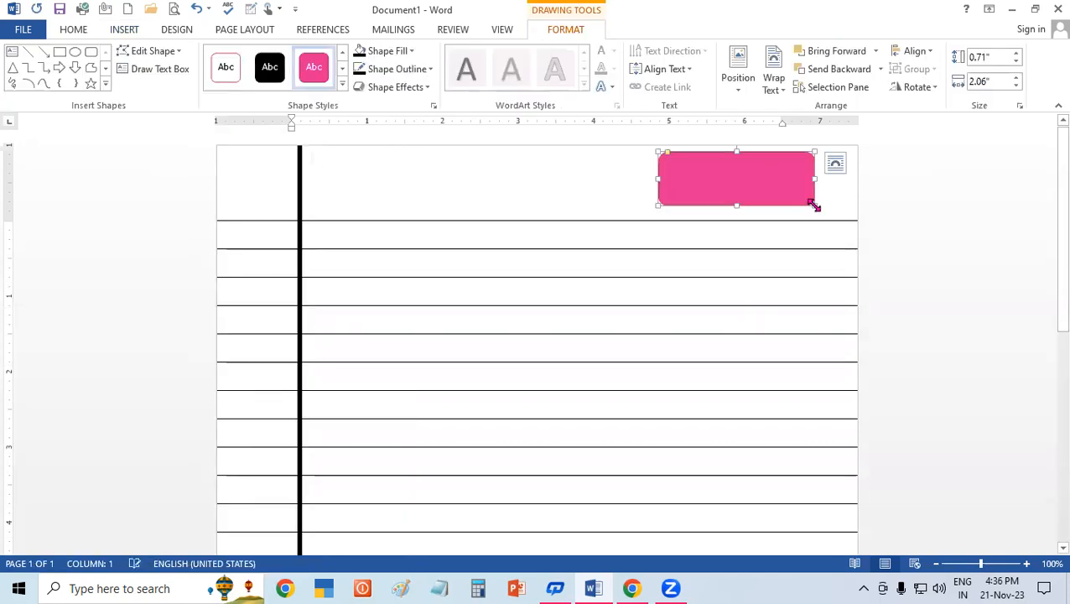
- Give the rounded rectangle a white fill and a black outline with a heavier weight
left_click(407, 52)
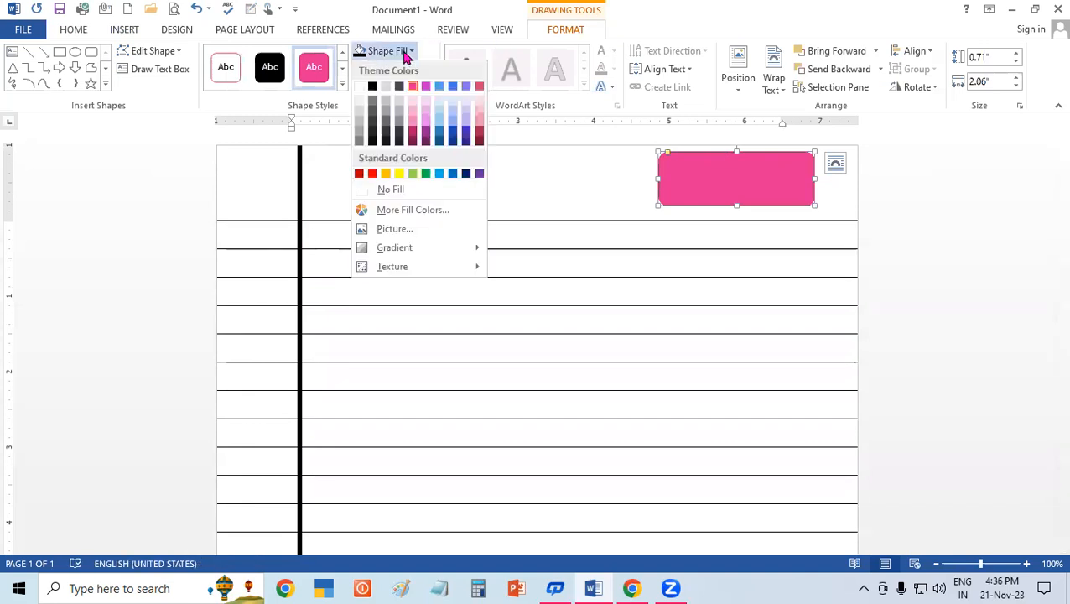
left_click(394, 86)
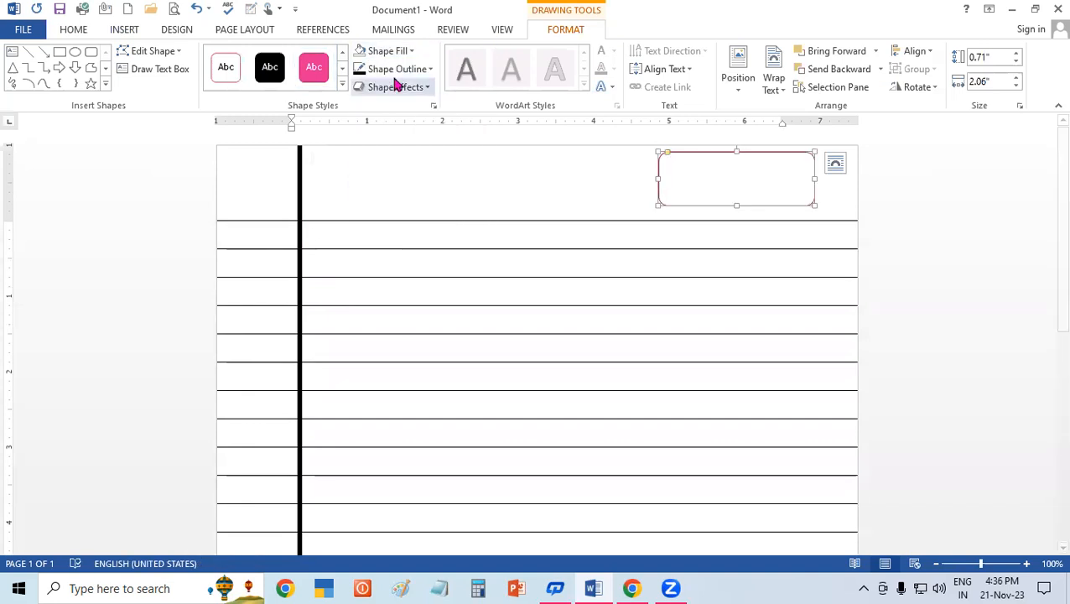
left_click(396, 69)
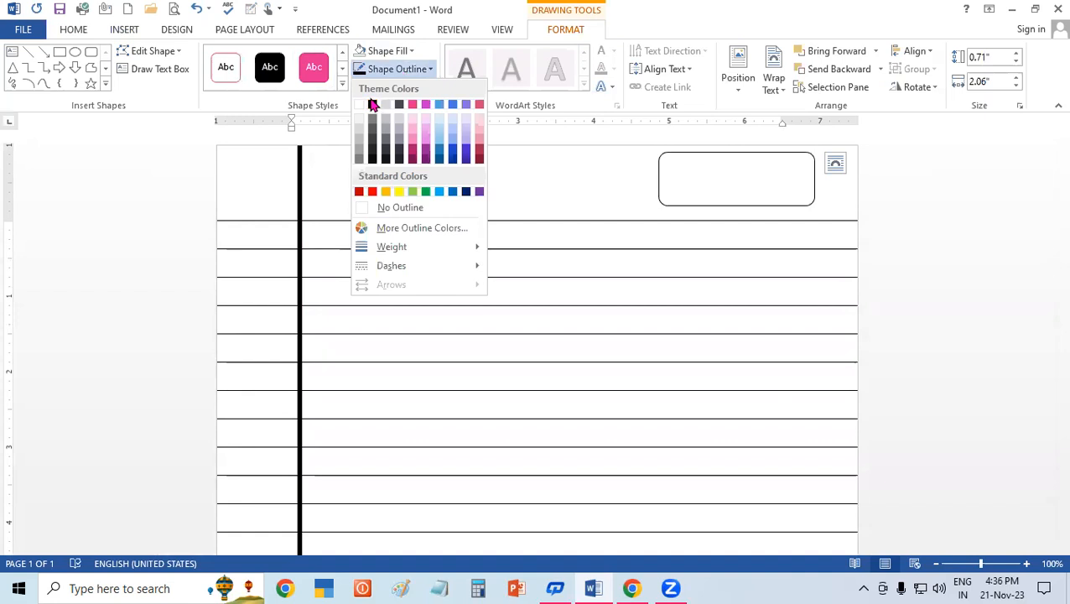
left_click(373, 105)
left_click(396, 69)
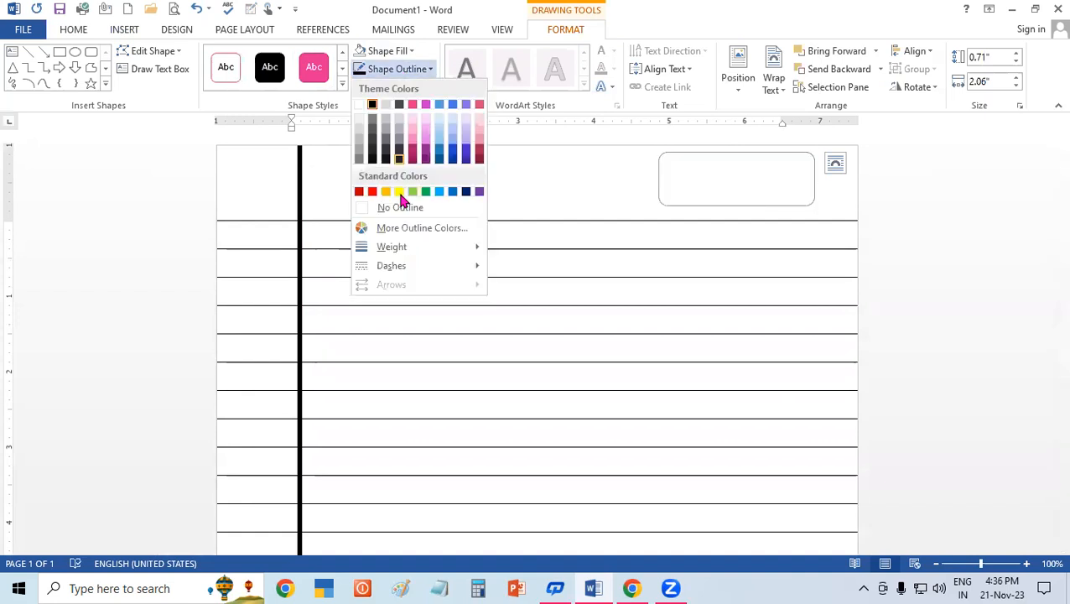
mouse_move(406, 245)
left_click(553, 336)
left_click(693, 191)
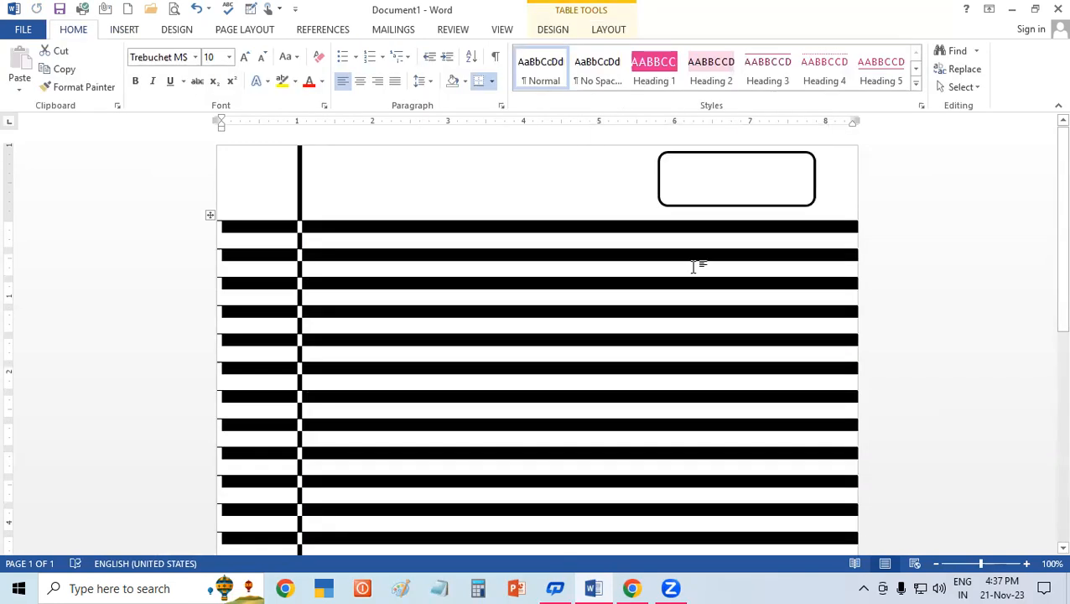
left_click(634, 275)
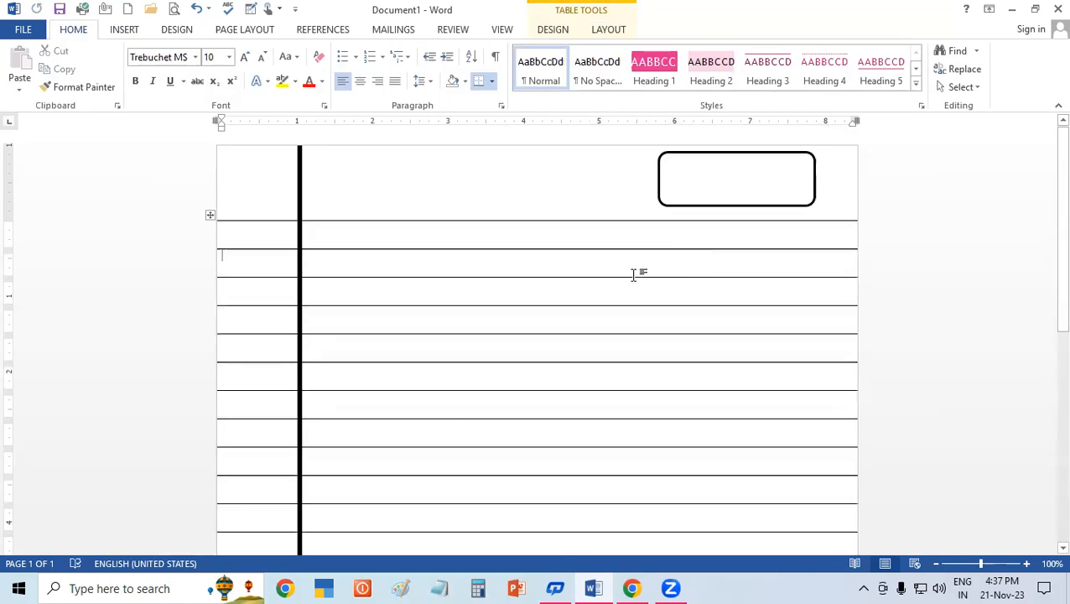
- Make the rounded rectangle editable for text, with left alignment and a black text fill
left_click(691, 206)
right_click(691, 207)
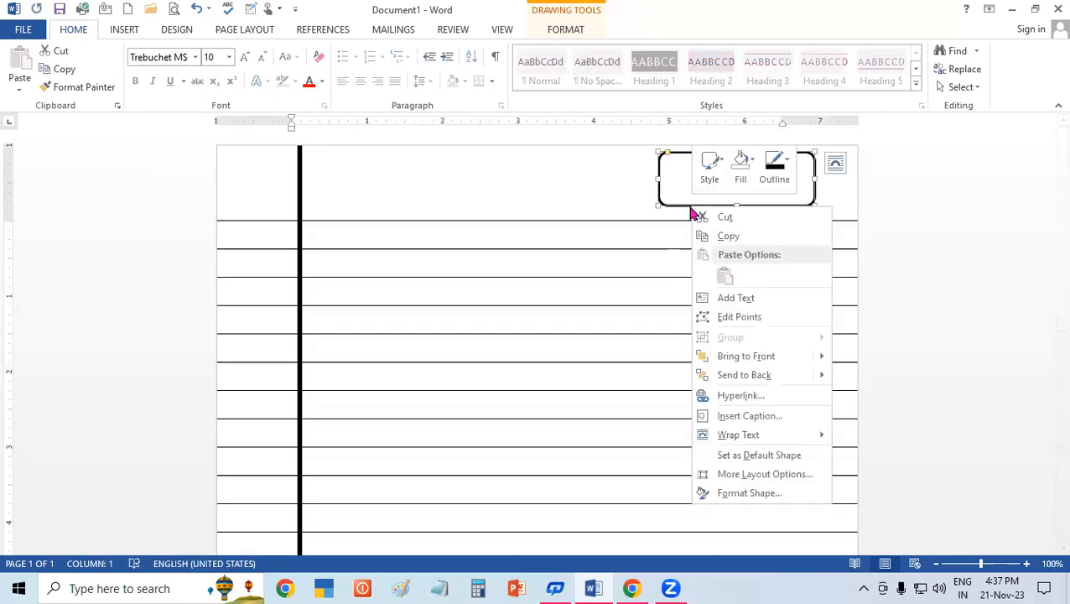
key("Return")
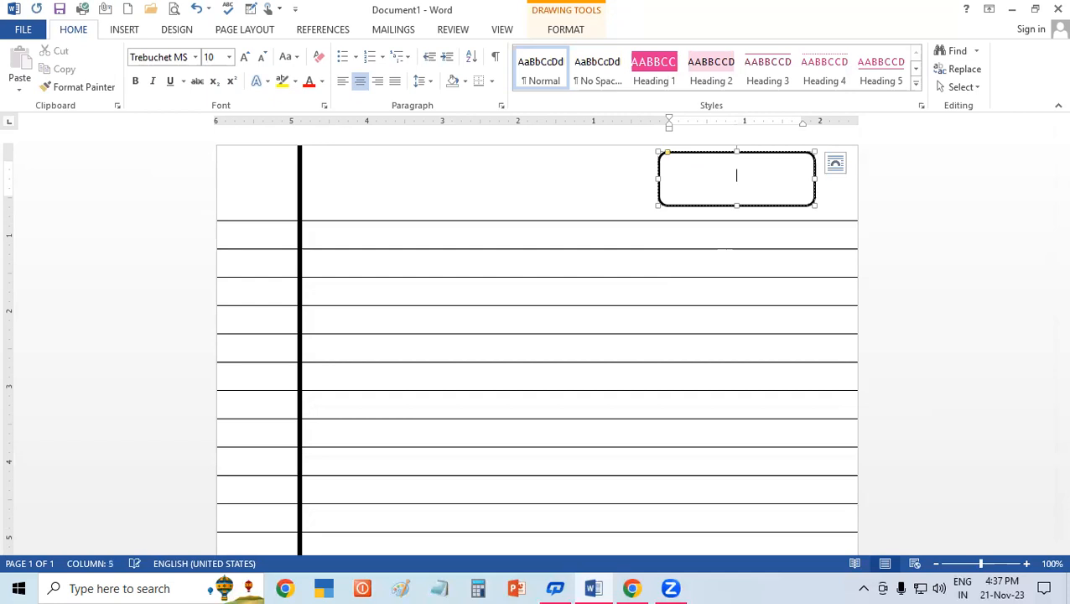
key("BackSpace")
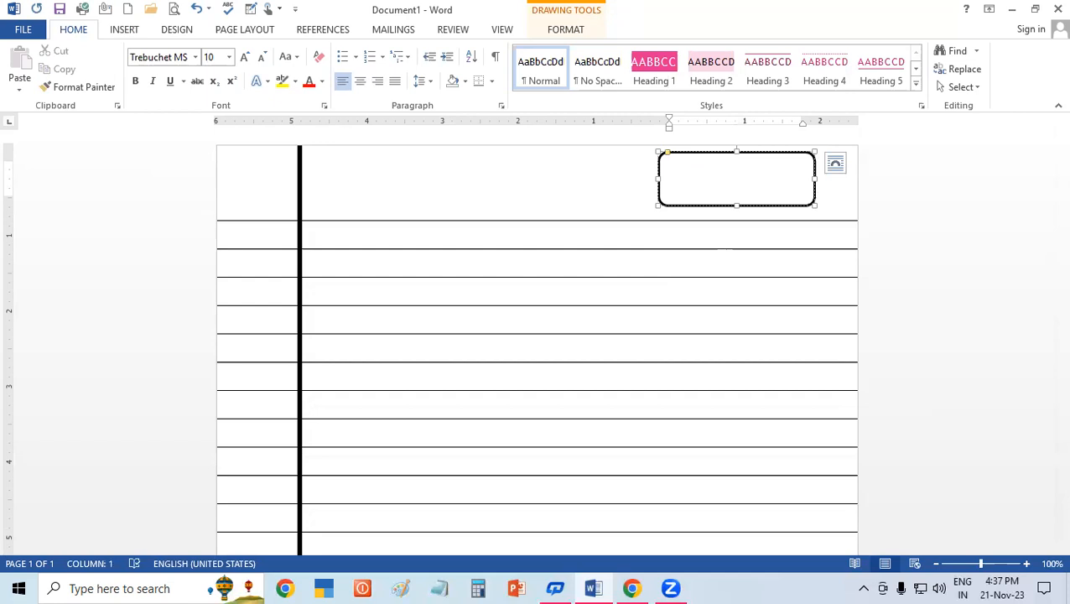
left_click(565, 29)
left_click(613, 51)
left_click(752, 189)
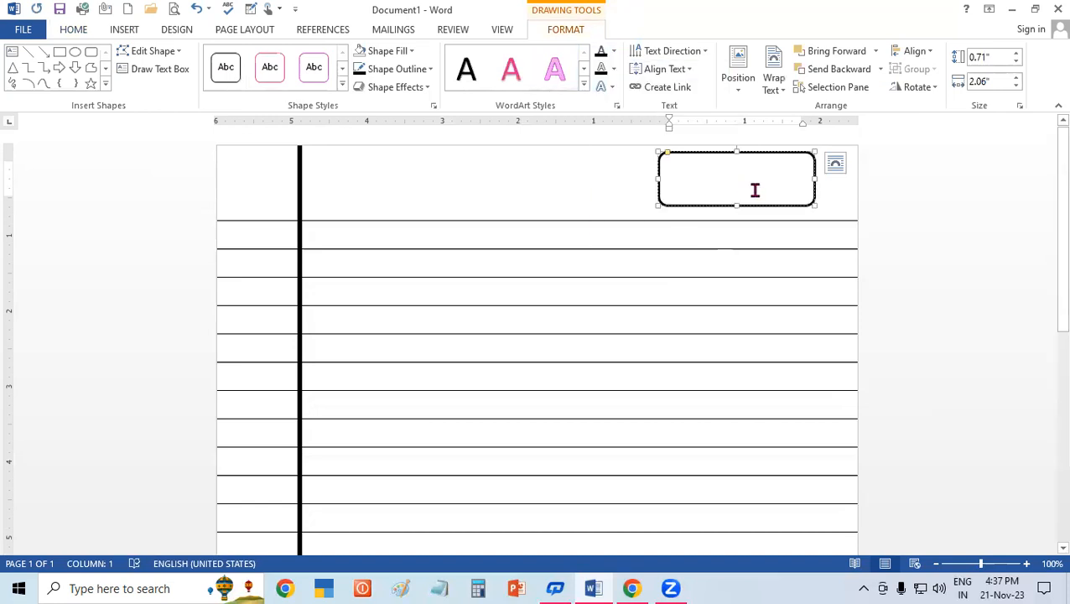
- Enter "Page No." and "Date" on two lines in the rounded rectangle, each followed by a dotted line
type("p")
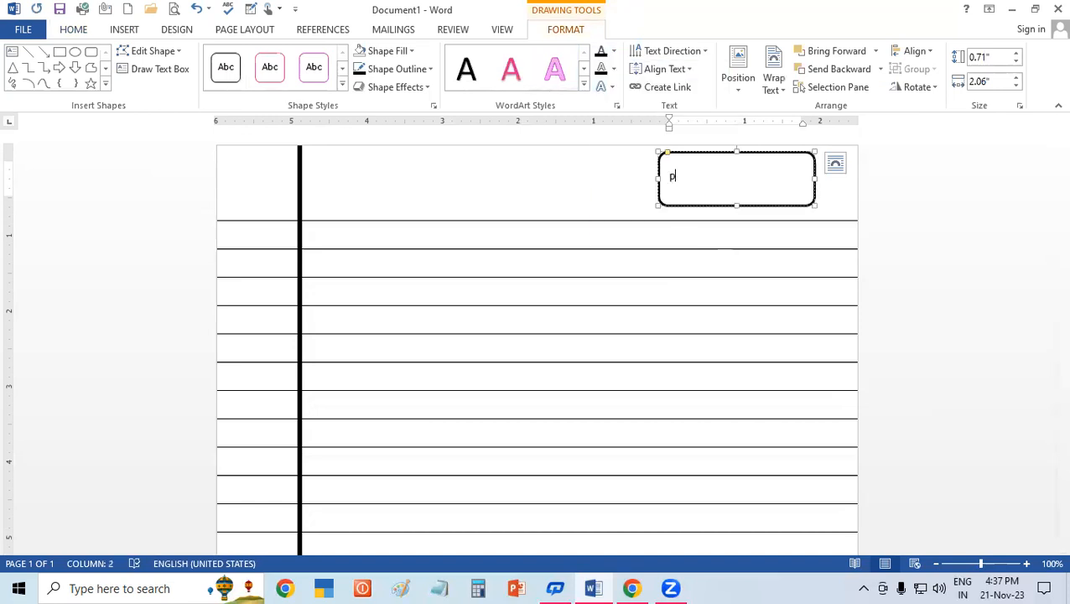
key("BackSpace")
type("Page No.")
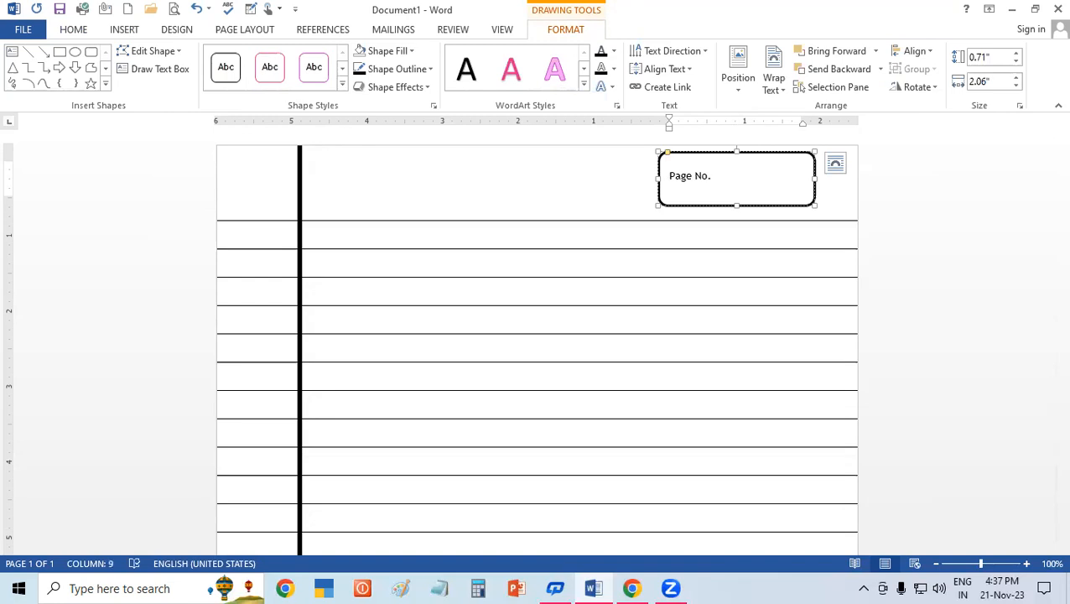
type("................................")
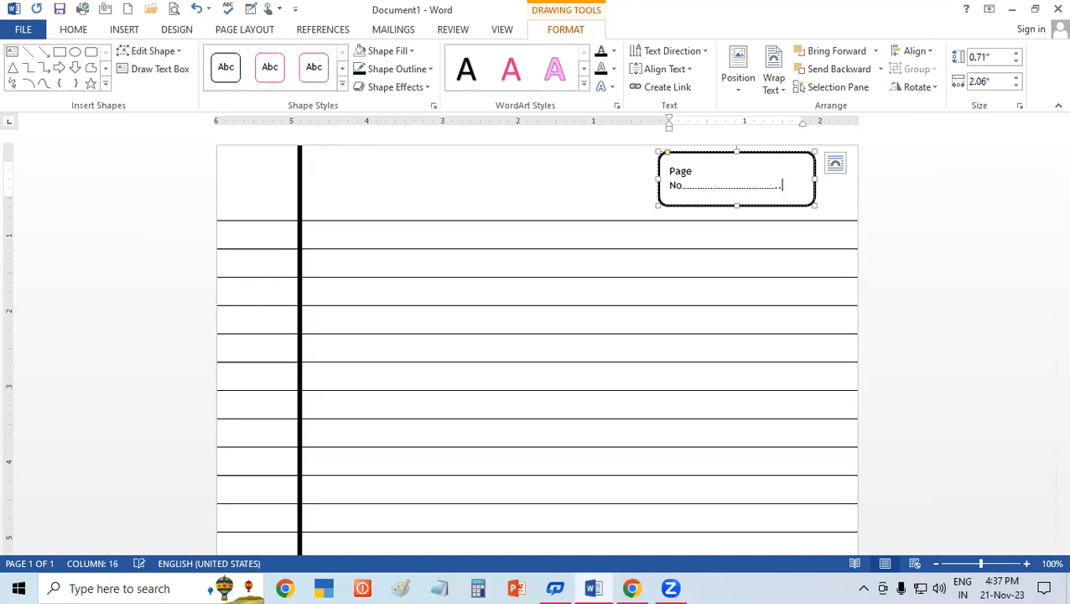
key("BackSpace")
key("Return")
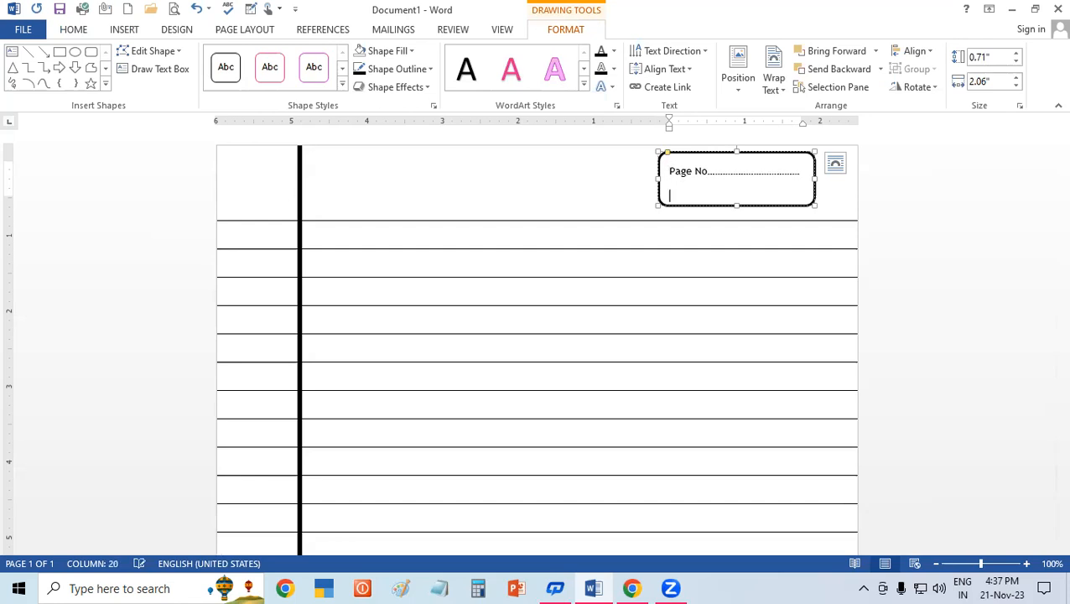
type("n")
type("ate")
type("...........")
type("........................")
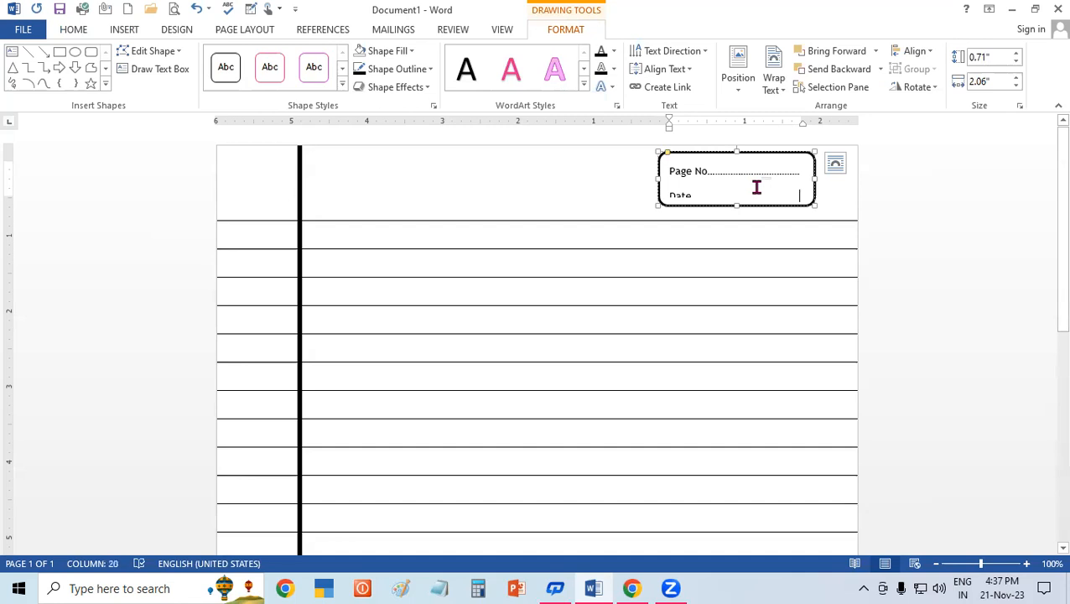
- Remove the extra paragraph spacing from the Page No. and Date lines in the rounded rectangle
key("shift+Left")
key("shift+Left")
key("shift+Left")
key("shift+Left")
key("shift+Left")
key("shift+Left")
key("shift+Left")
key("shift+Left")
key("shift+Left")
key("shift+Left")
key("shift+Left")
key("shift+Left")
key("shift+Left")
key("shift+Left")
key("shift+Left")
key("shift+Left")
key("shift+Left")
key("shift+Left")
key("shift+Left")
key("shift+Left")
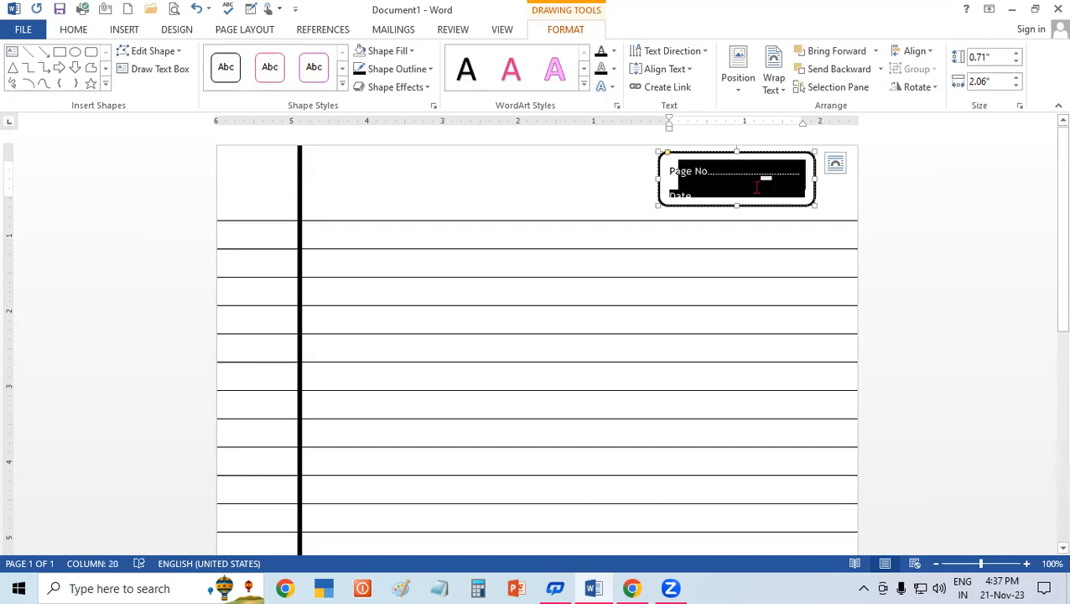
left_click(73, 32)
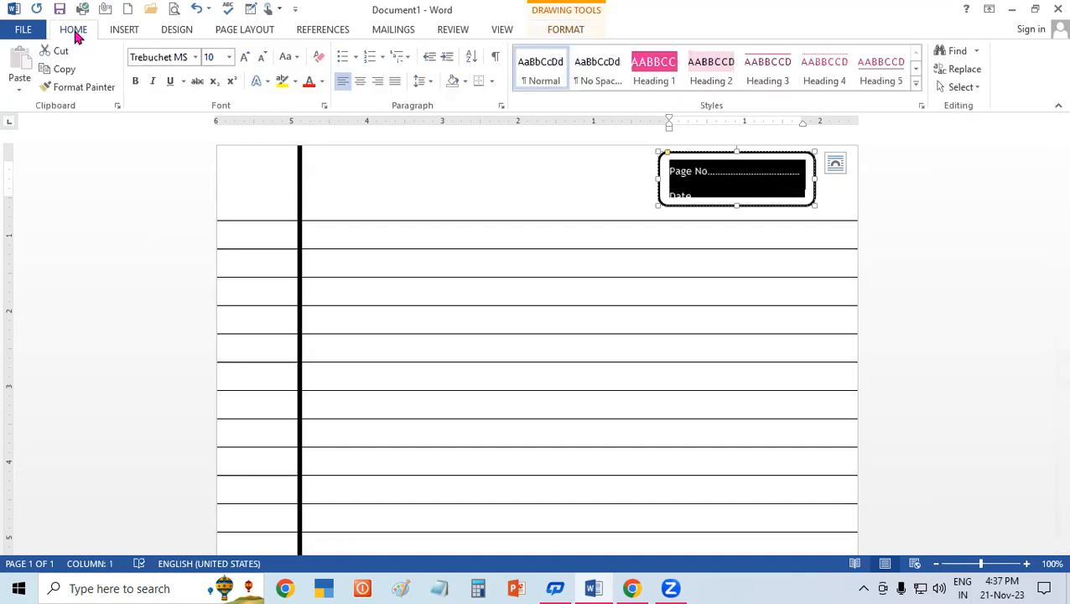
left_click(421, 84)
left_click(436, 101)
left_click(431, 84)
left_click(433, 235)
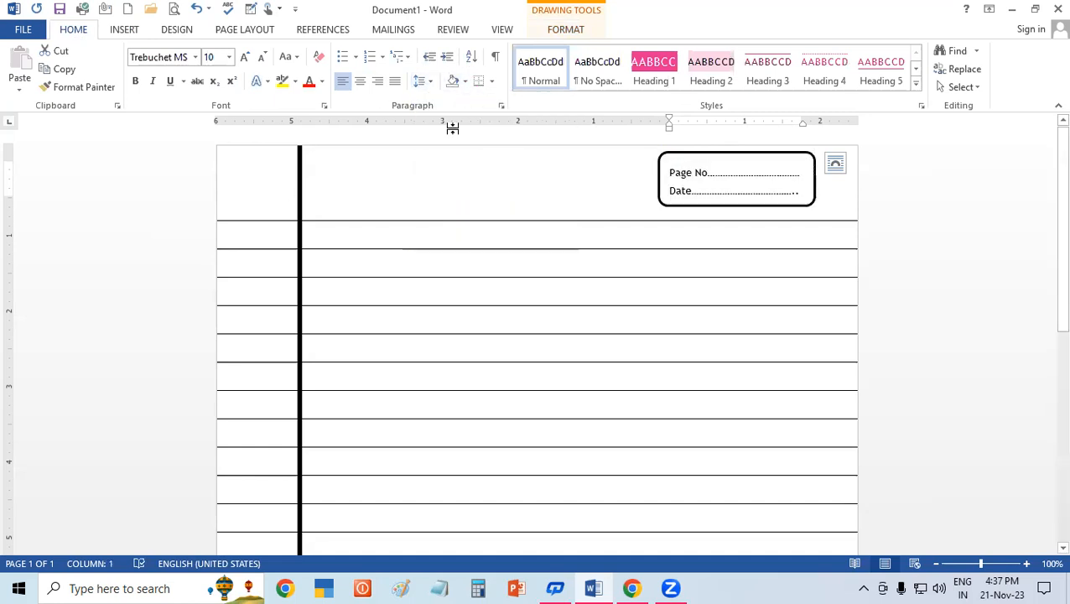
left_click(431, 84)
left_click(451, 236)
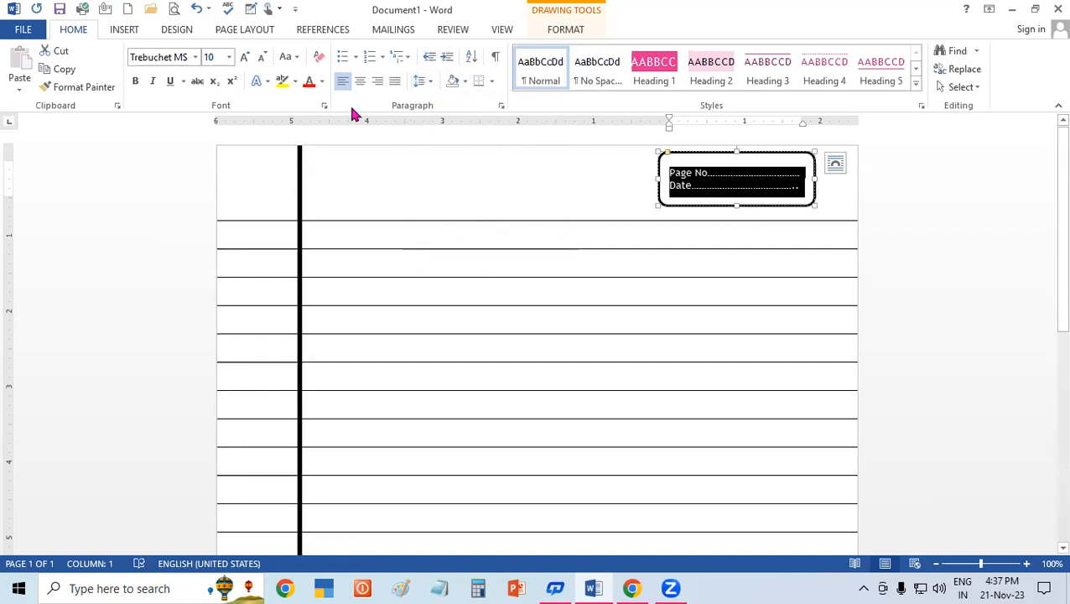
- Increase the Page No. and Date text to 11 pt, and enlarge the rounded rectangle downward to the first ruled line and slightly outward
left_click(244, 56)
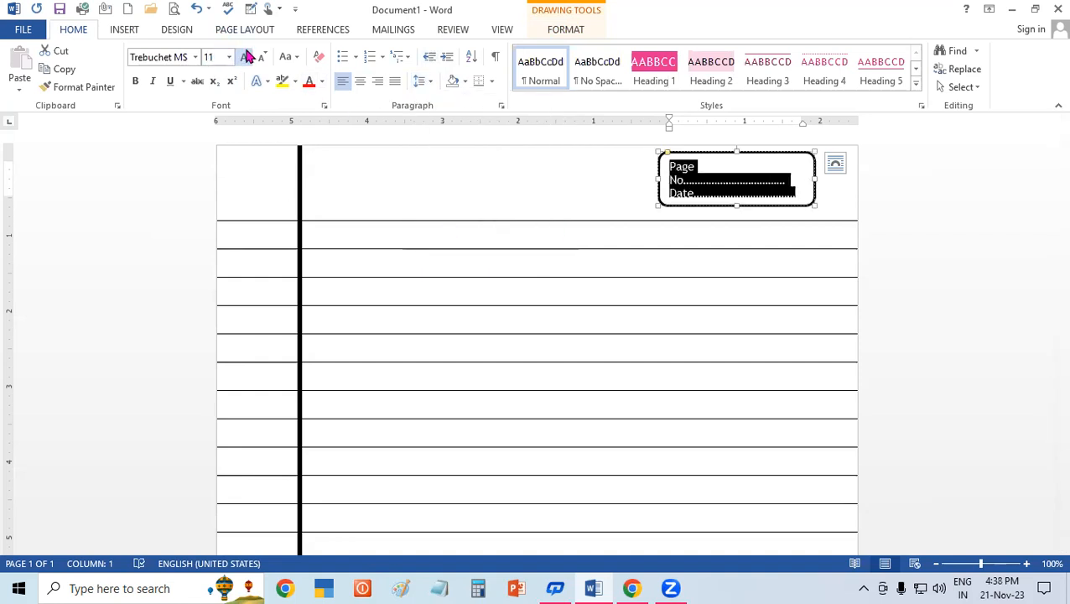
left_click_drag(735, 208, 738, 219)
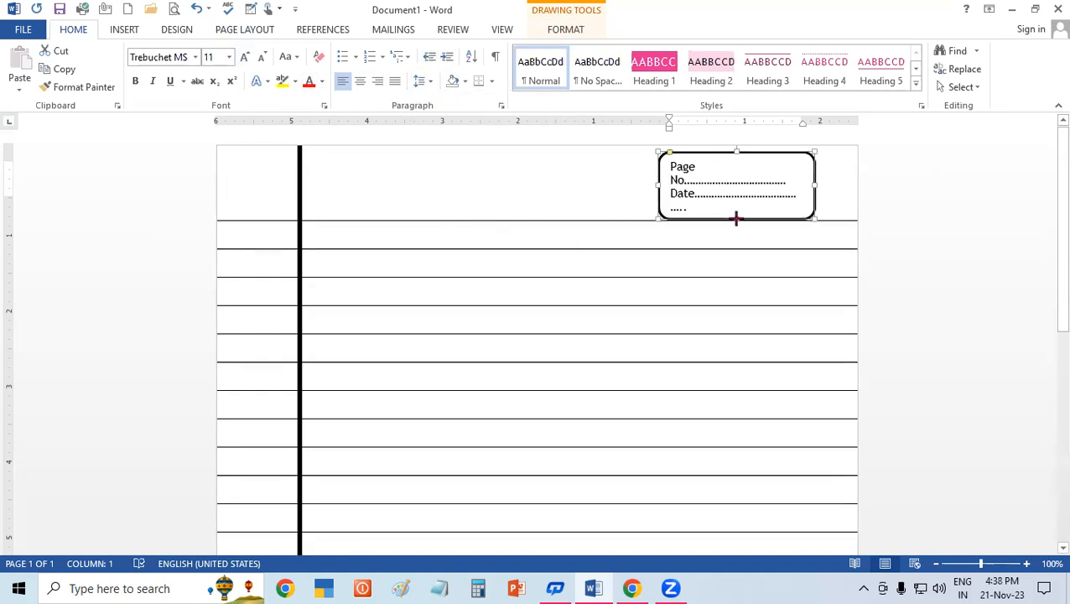
left_click_drag(815, 185, 831, 185)
- Shorten the dotted lines after Page No. and Date so that both end at about the same place
left_click(787, 182)
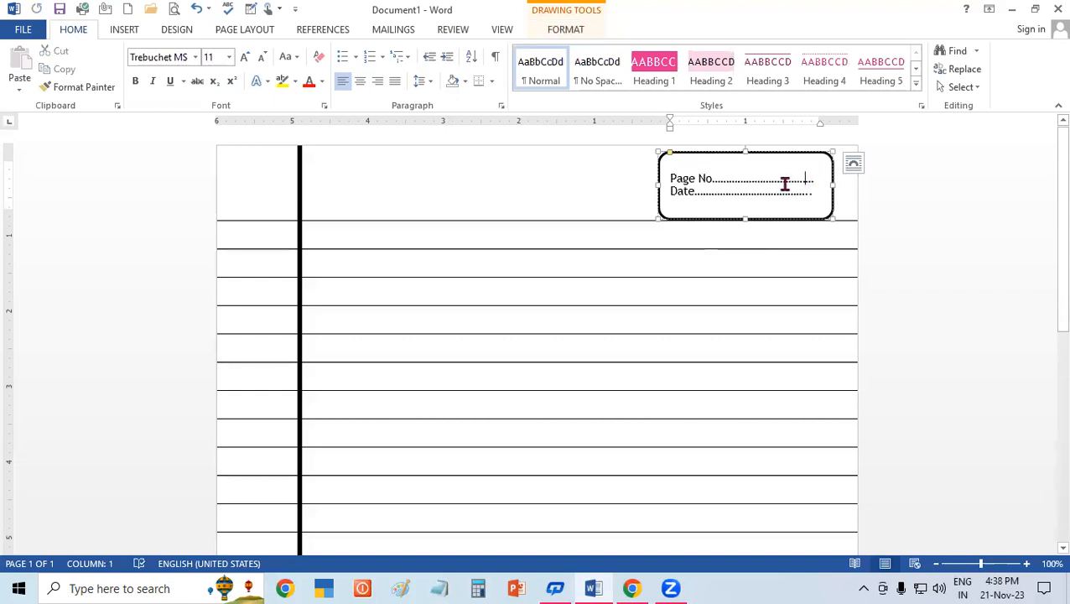
key("BackSpace")
key("BackSpace")
key("BackSpace")
key("BackSpace")
key("BackSpace")
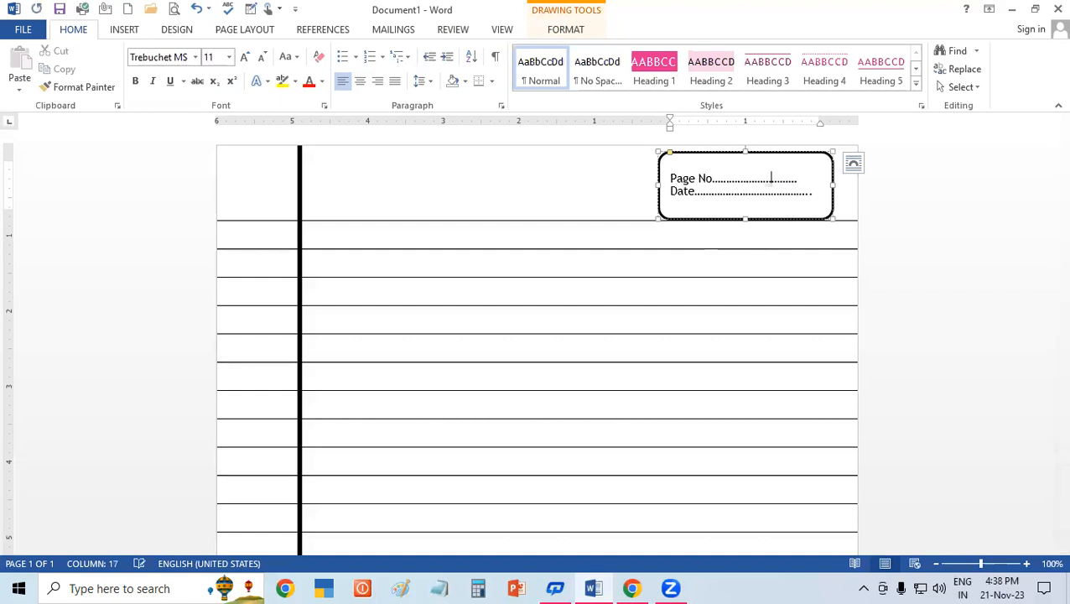
left_click(788, 193)
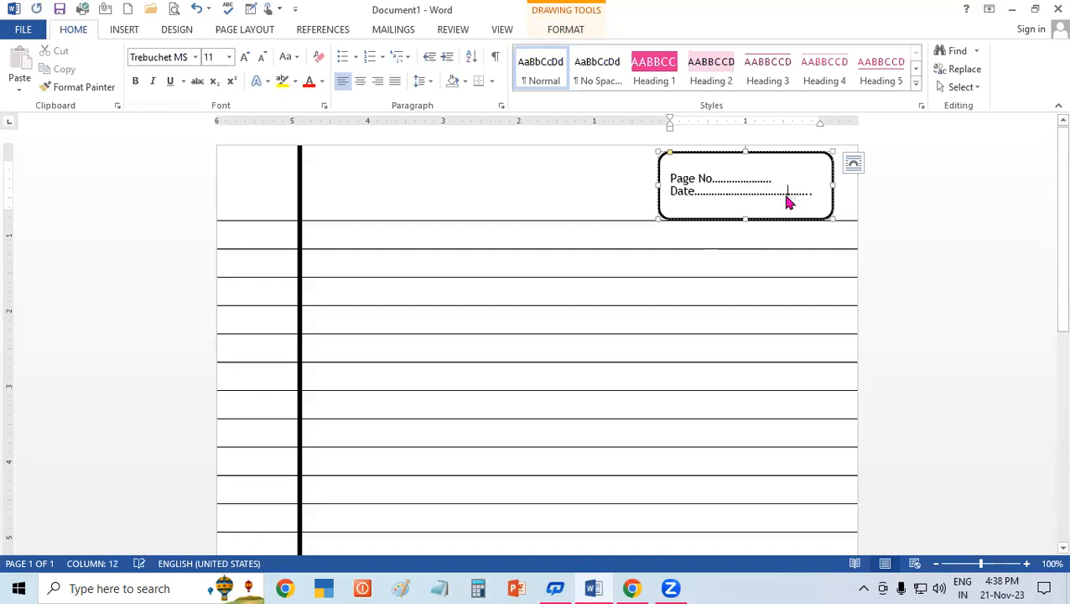
key("BackSpace")
key("BackSpace")
key("BackSpace")
key("BackSpace")
key("BackSpace")
key("BackSpace")
key("BackSpace")
key("BackSpace")
key("BackSpace")
key("BackSpace")
key("BackSpace")
key("BackSpace")
key("BackSpace")
key("BackSpace")
- Enlarge the Page No. and Date lines to 16 pt
left_click_drag(670, 178, 732, 191)
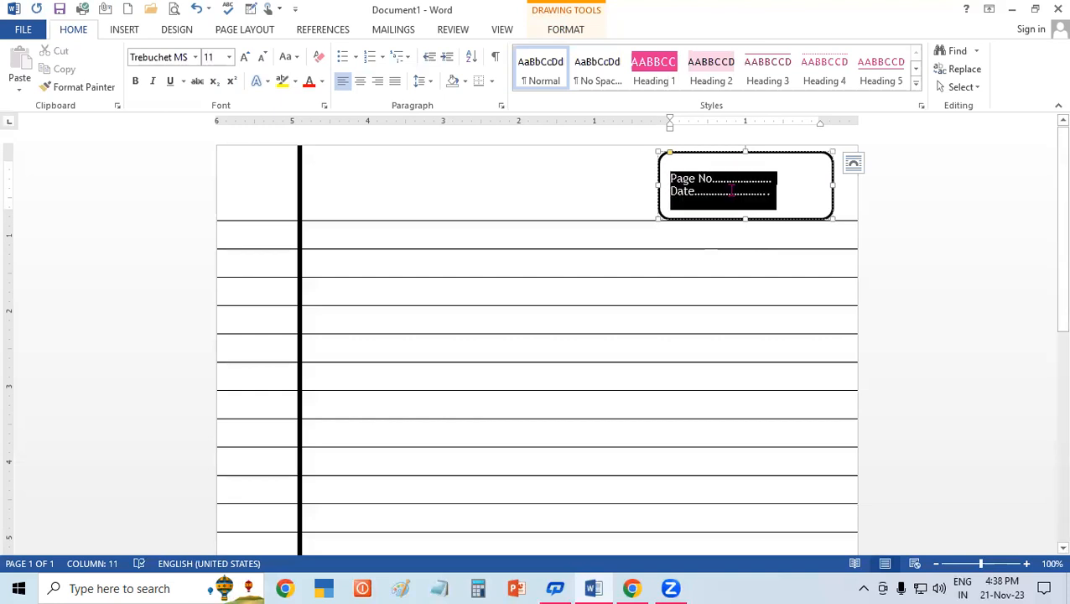
left_click(245, 57)
left_click(245, 57)
left_click(248, 57)
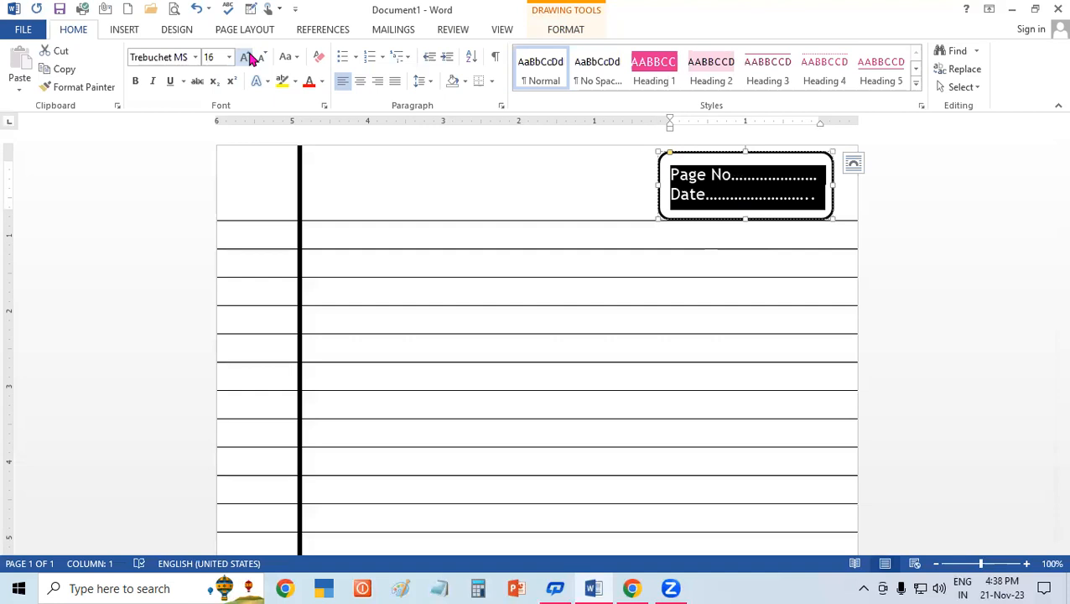
left_click(524, 298)
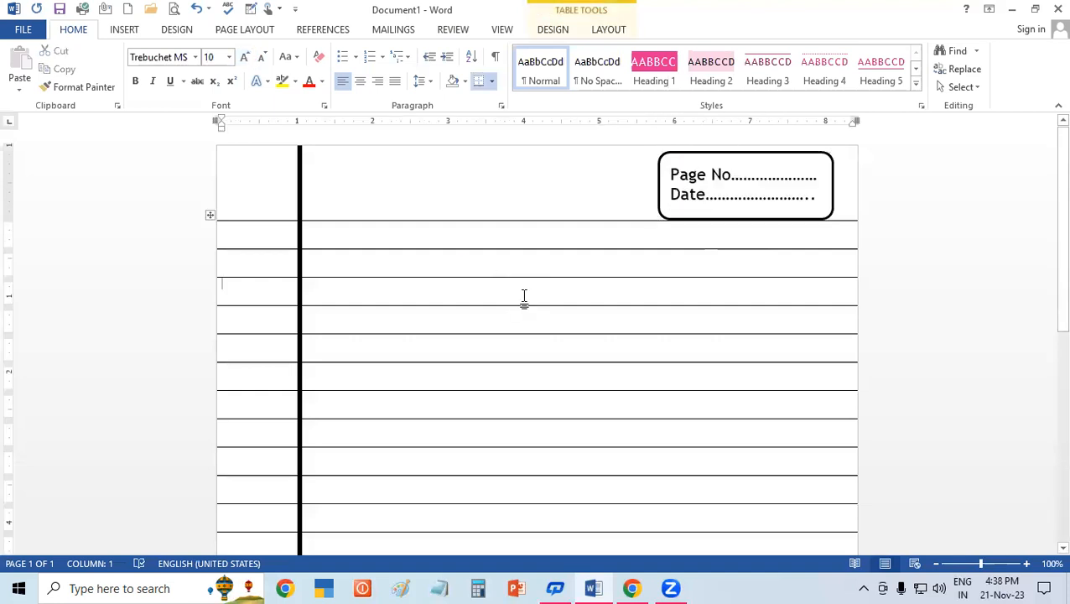
- Reduce the height of the Page No./Date box slightly so its lower edge sits just above the first ruled line
left_click(724, 220)
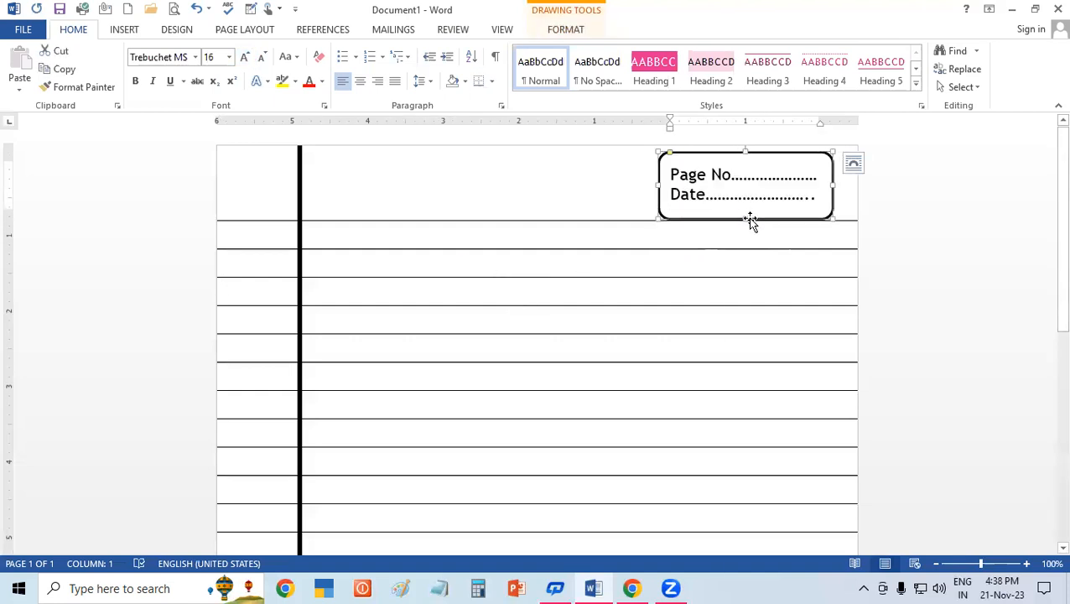
left_click_drag(743, 217, 743, 212)
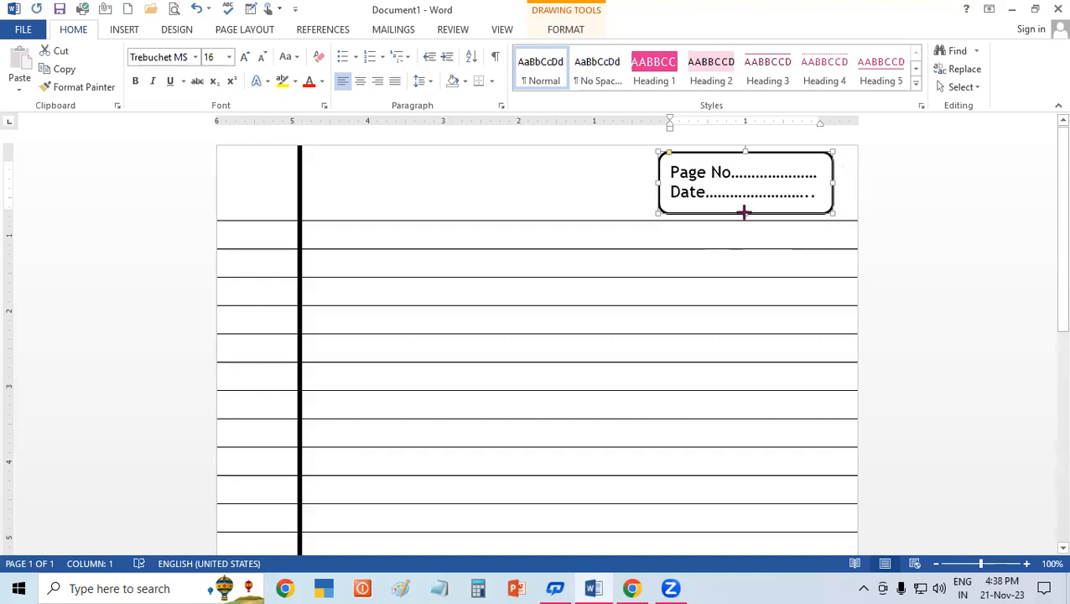
left_click(679, 262)
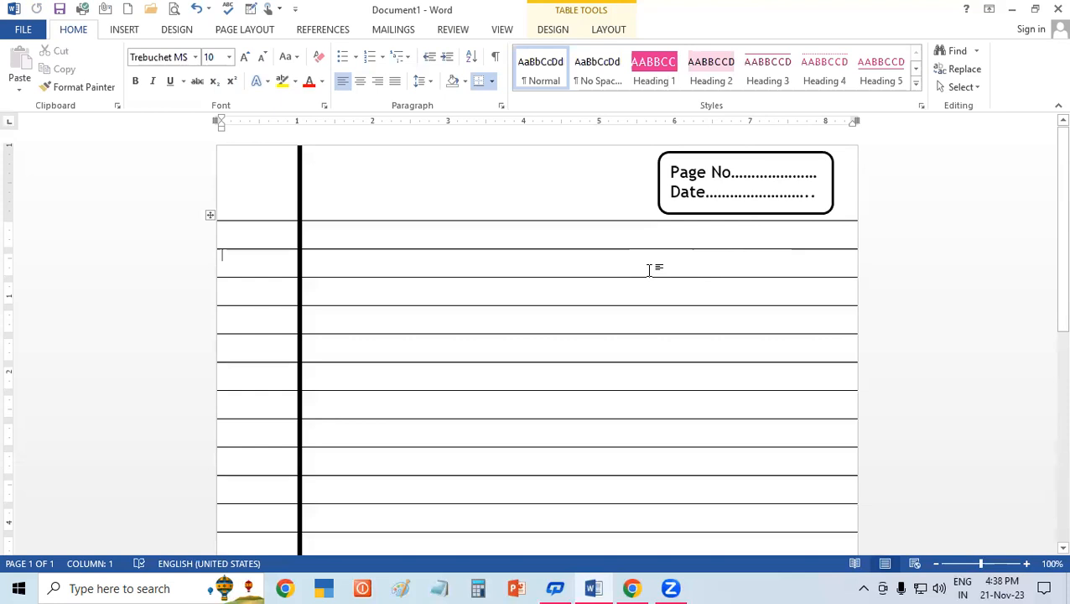
key("Up")
- Try to shorten the Page No./Date box by lowering its upper edge, and undo the resize
left_click(720, 156)
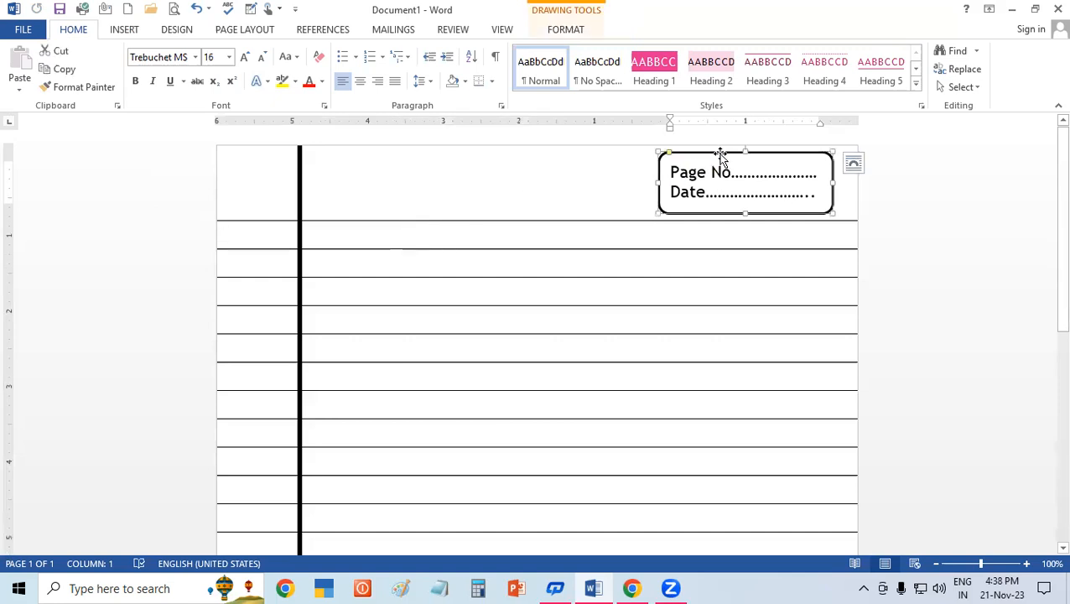
left_click_drag(746, 149, 746, 170)
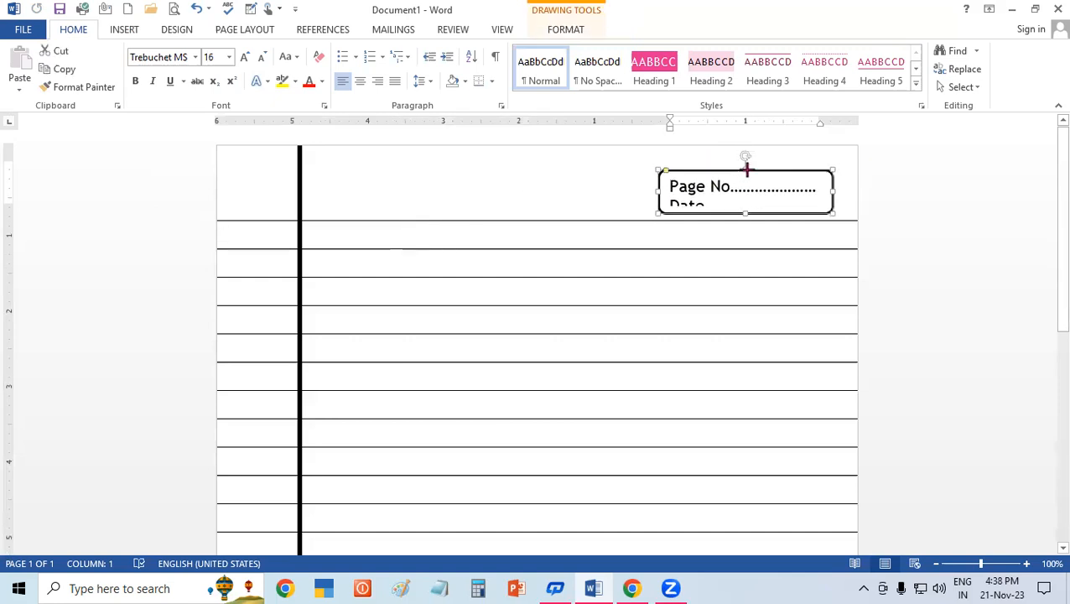
left_click(593, 288)
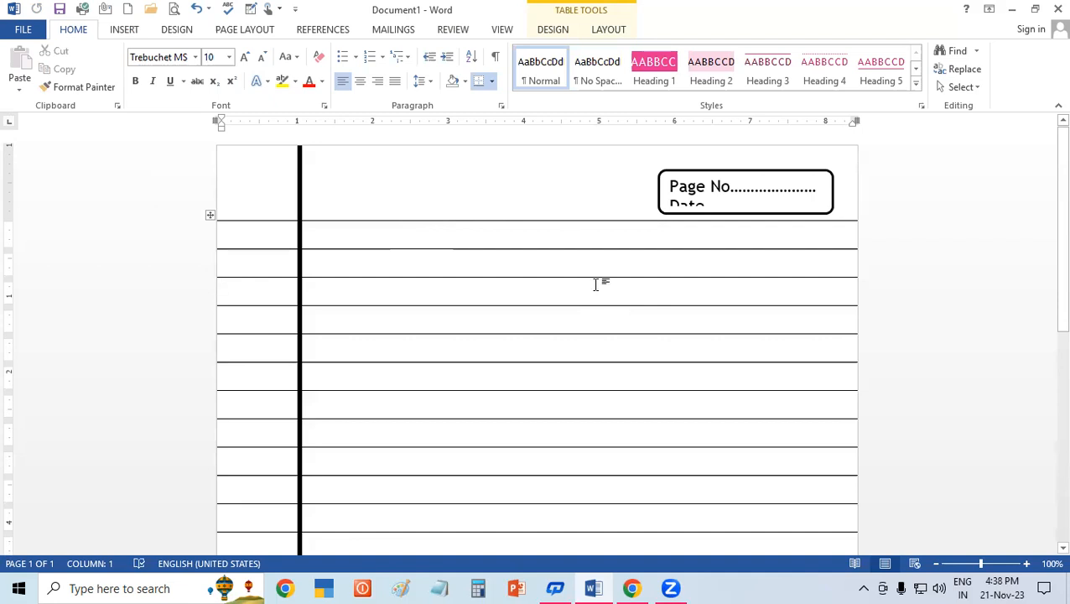
key("ctrl+z")
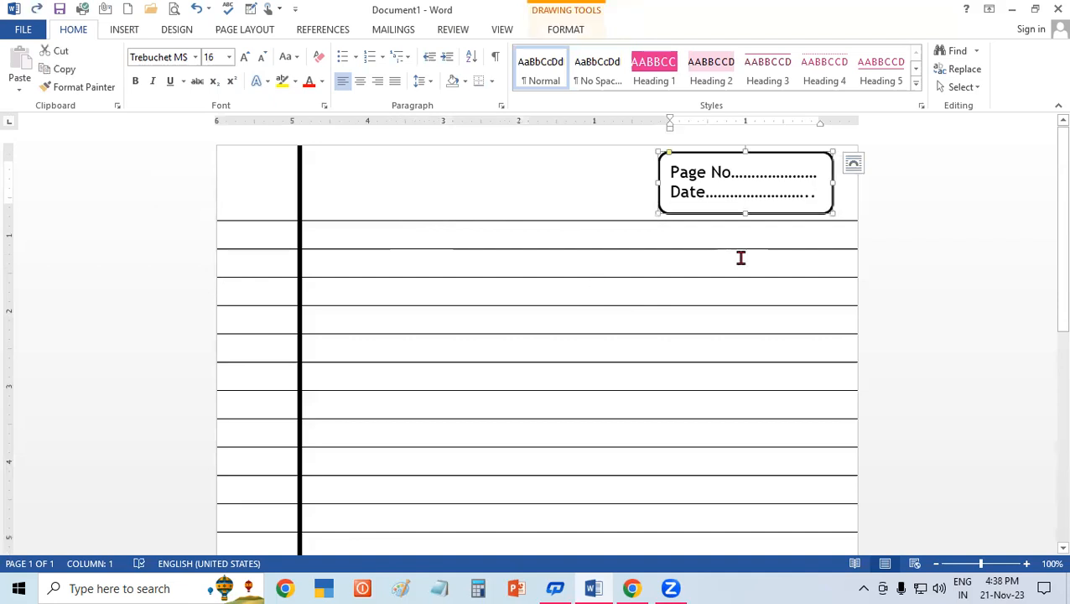
key("Escape")
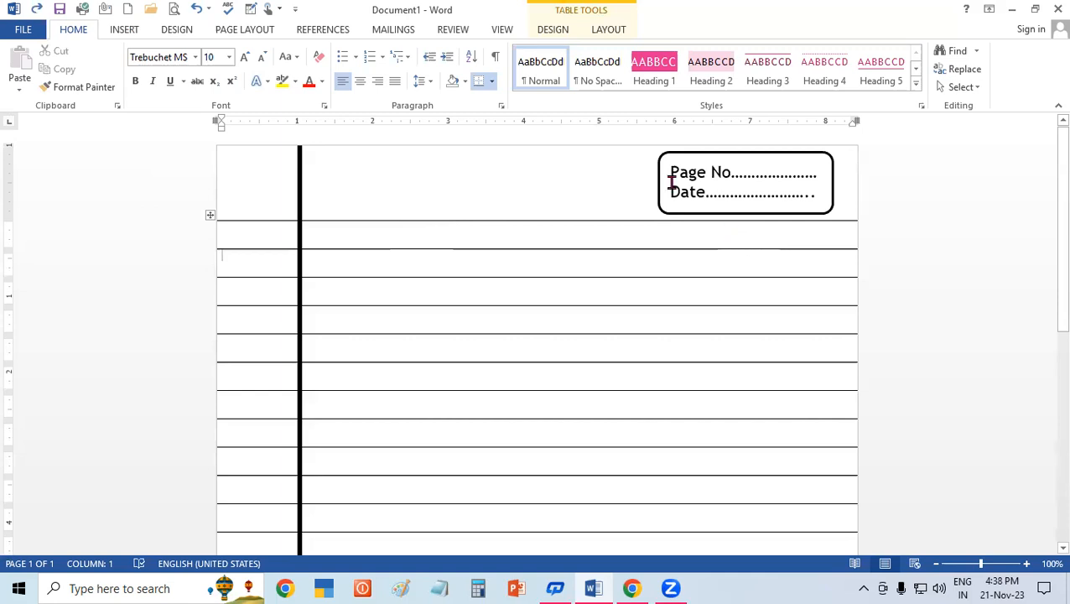
left_click(27, 30)
left_click(66, 166)
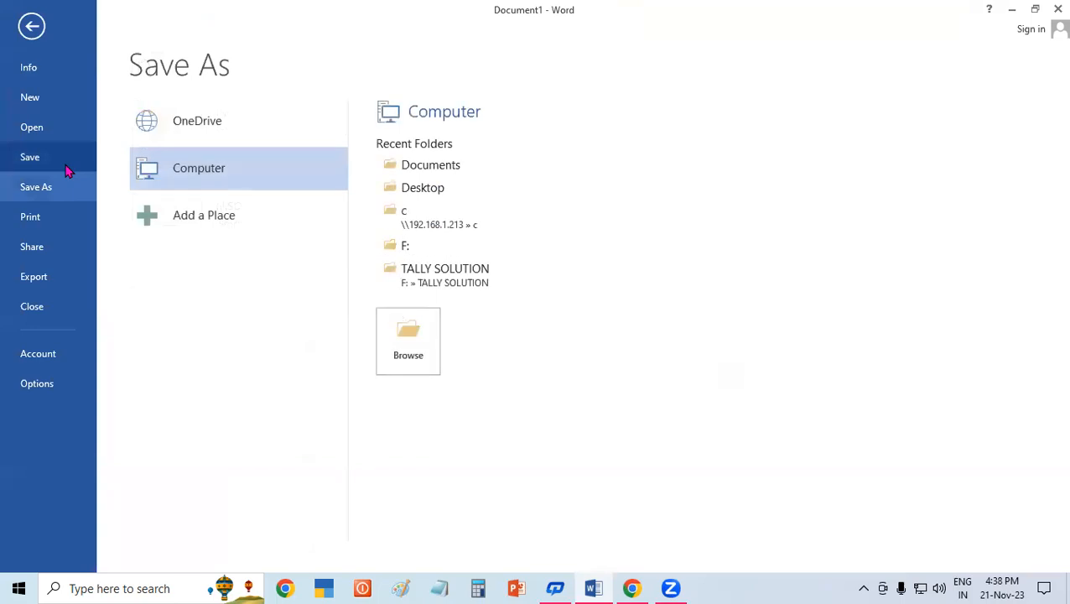
left_click(32, 27)
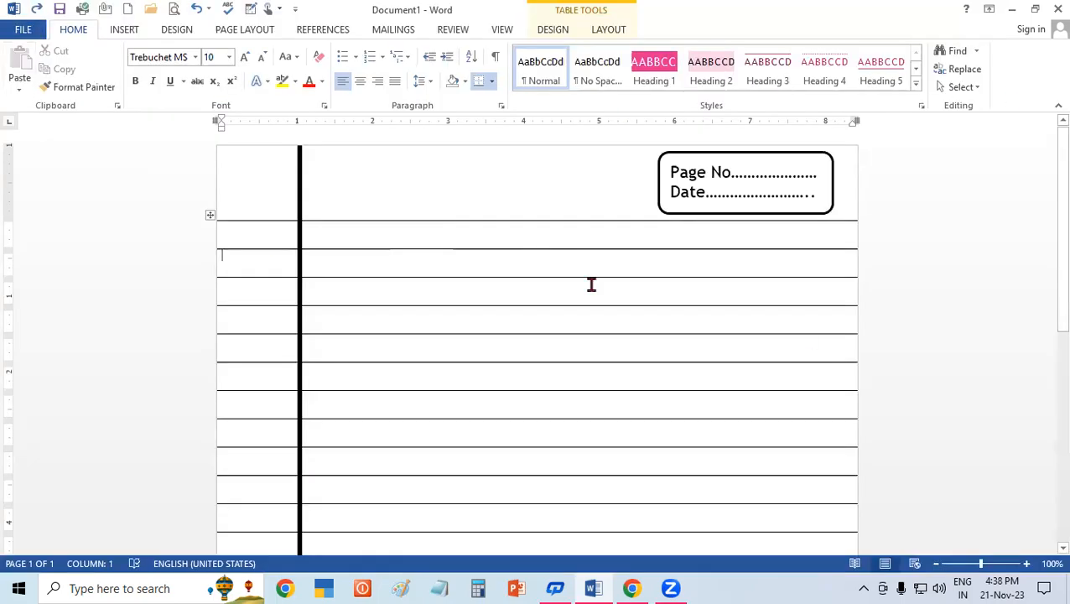
- Create a new blank document and insert a table with five columns and three rows
key("ctrl+n")
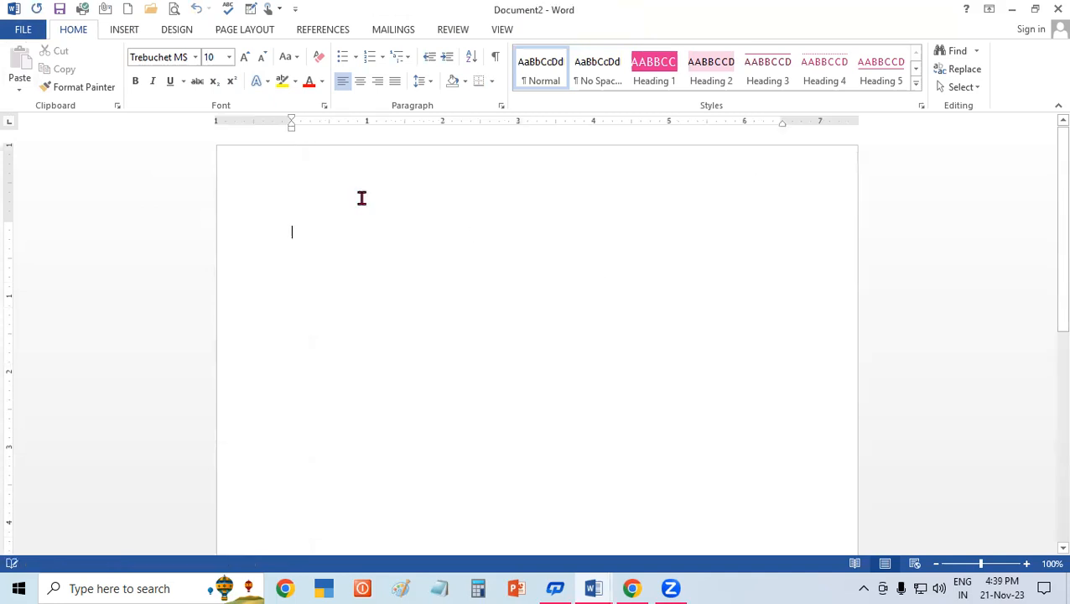
left_click(121, 30)
left_click(102, 78)
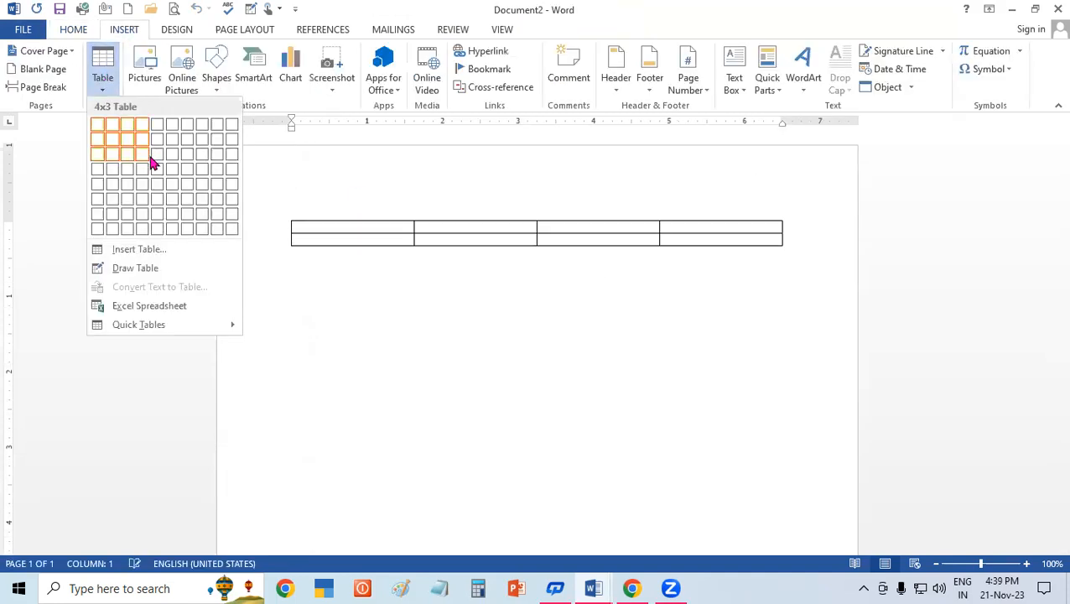
left_click(145, 160)
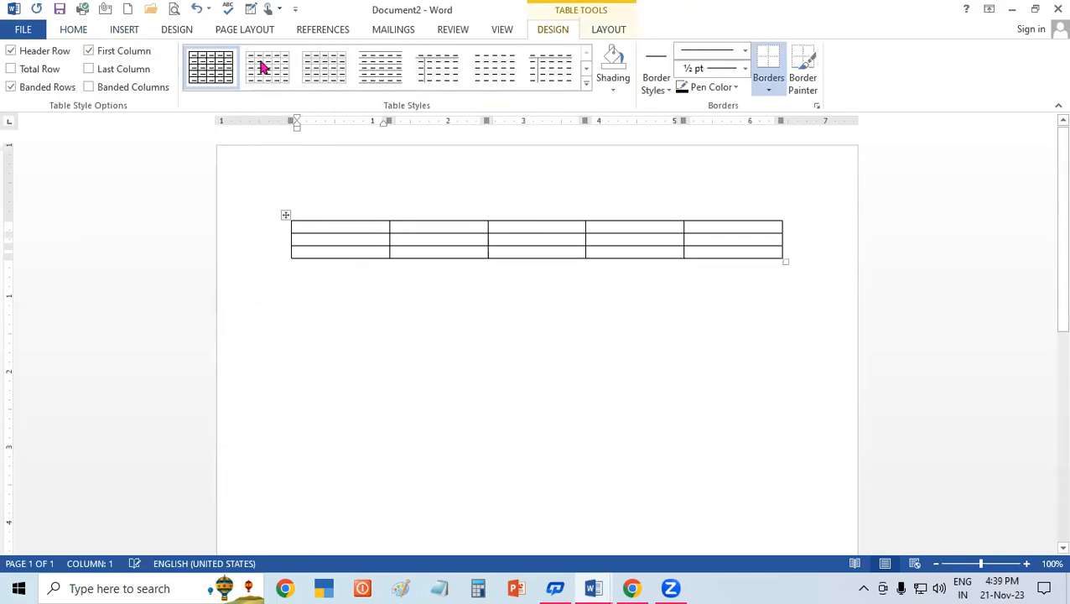
- Examine the table design and table layout tools available for the new table
left_click(601, 30)
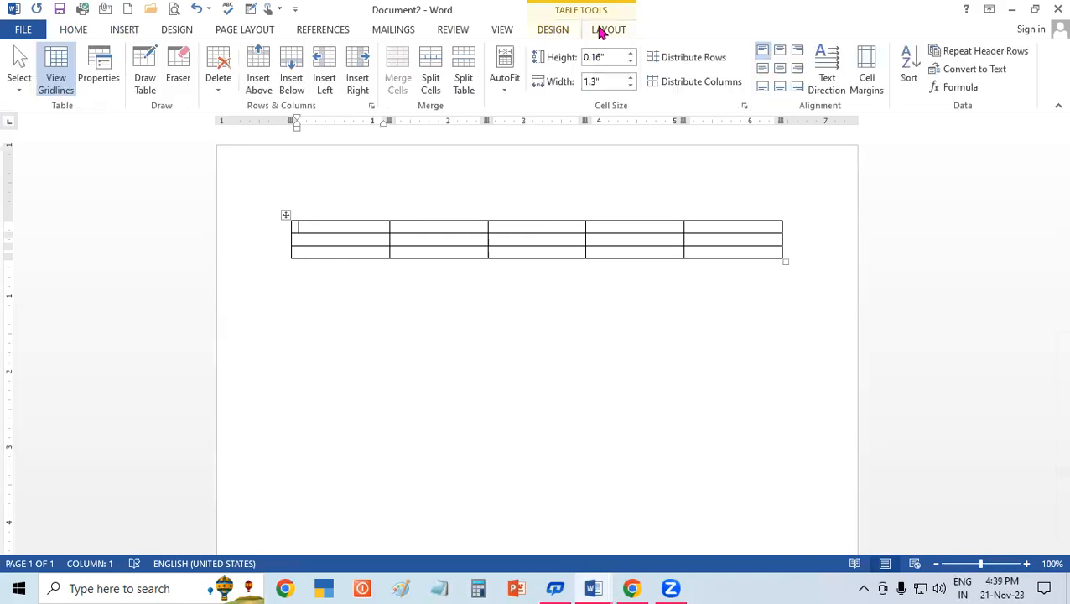
left_click(556, 32)
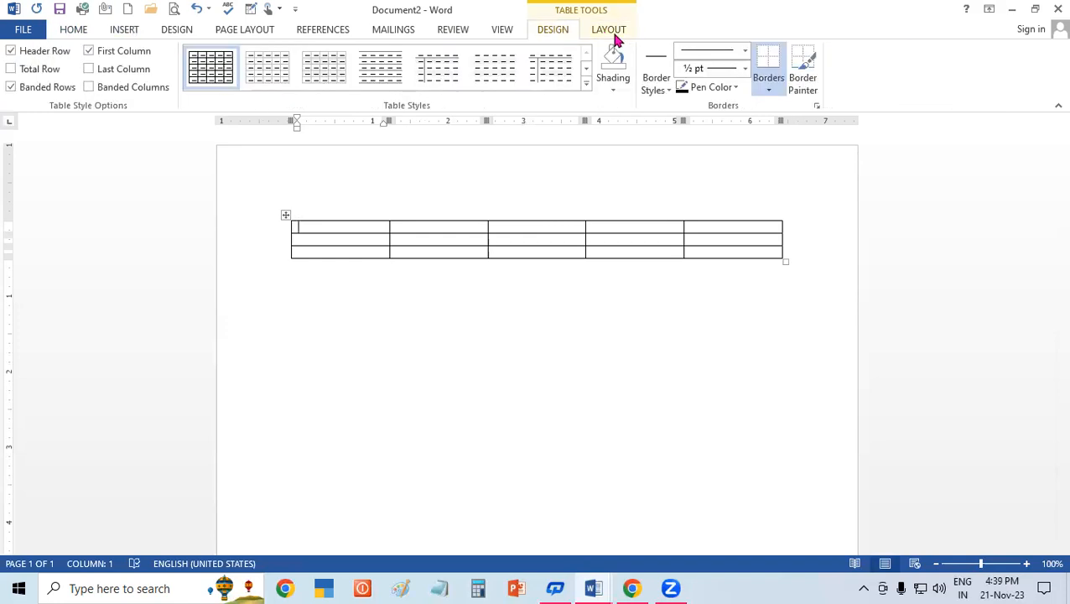
left_click(614, 32)
left_click(577, 31)
left_click(617, 33)
left_click(576, 32)
left_click(610, 39)
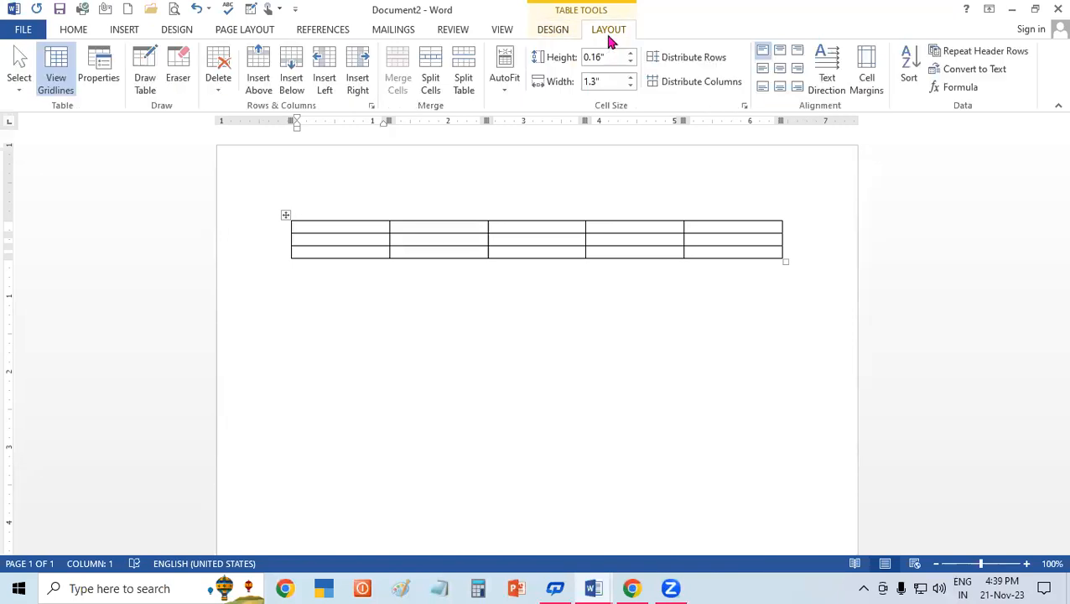
left_click(555, 33)
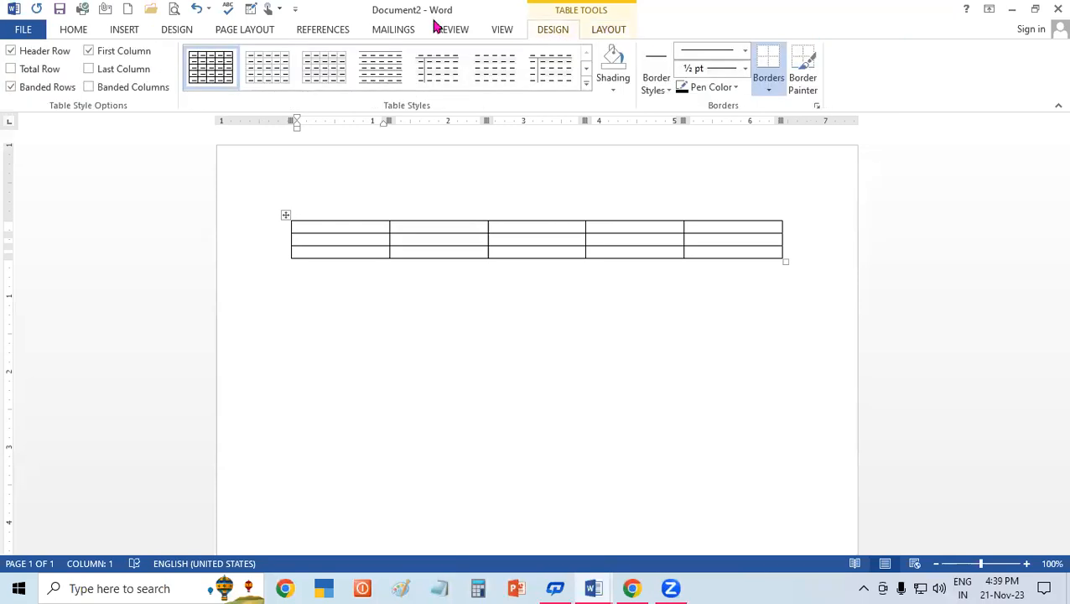
- Delete the whole table so the document is blank again
left_click(125, 29)
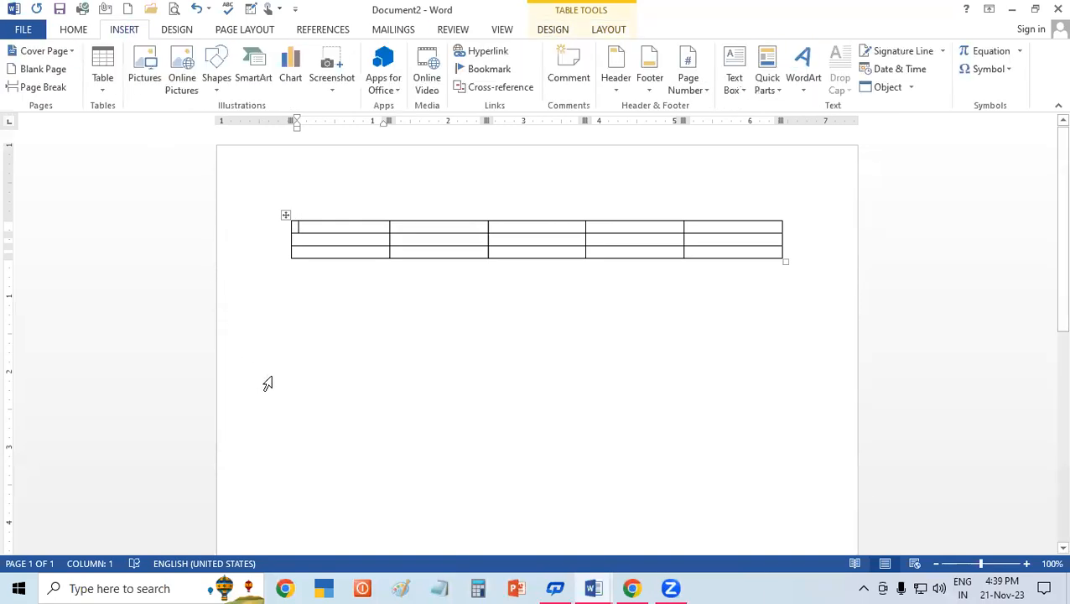
key("ctrl+a")
key("Delete")
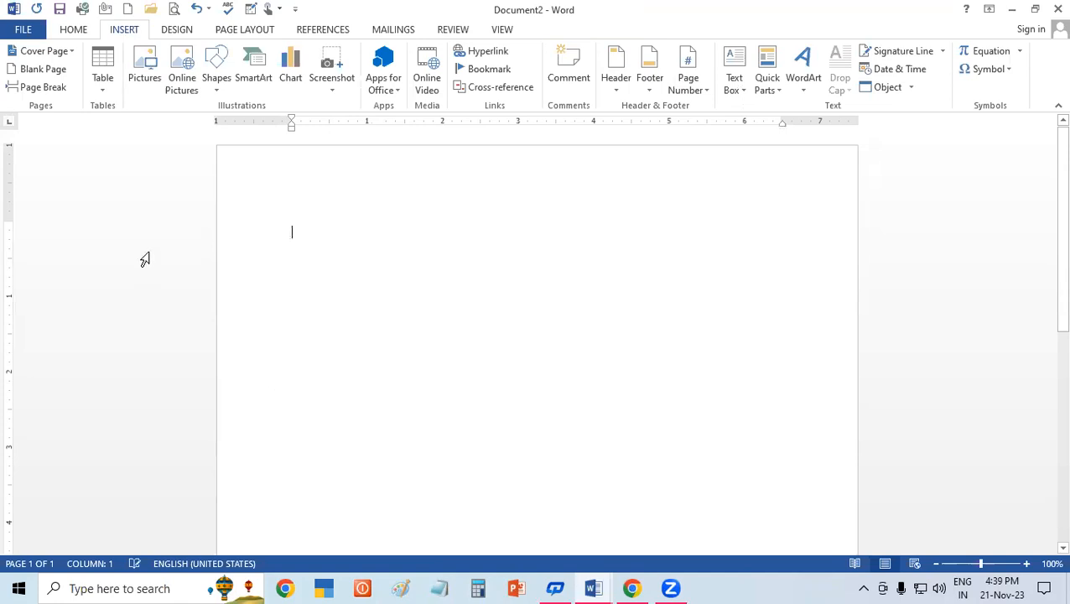
- Review the ways to insert a table, including the built-in Quick Tables such as the calendars
left_click(112, 89)
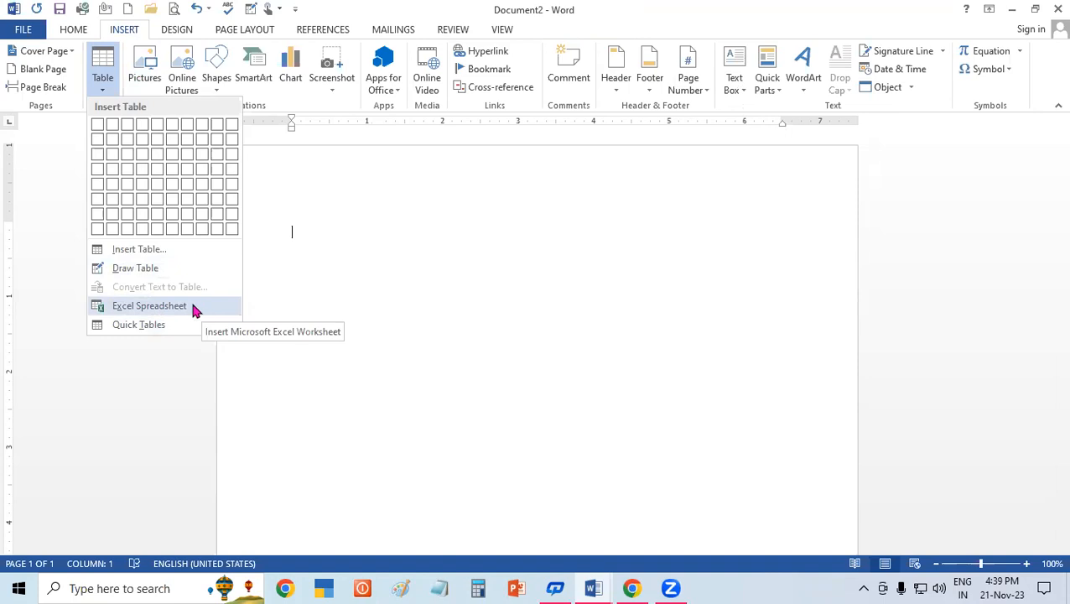
mouse_move(172, 332)
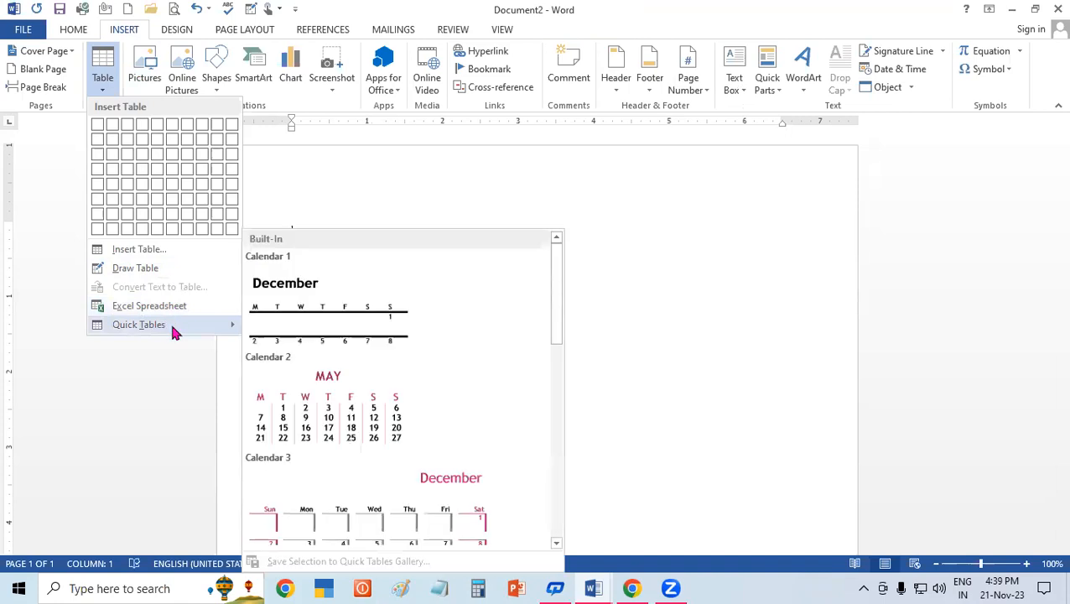
left_click(686, 220)
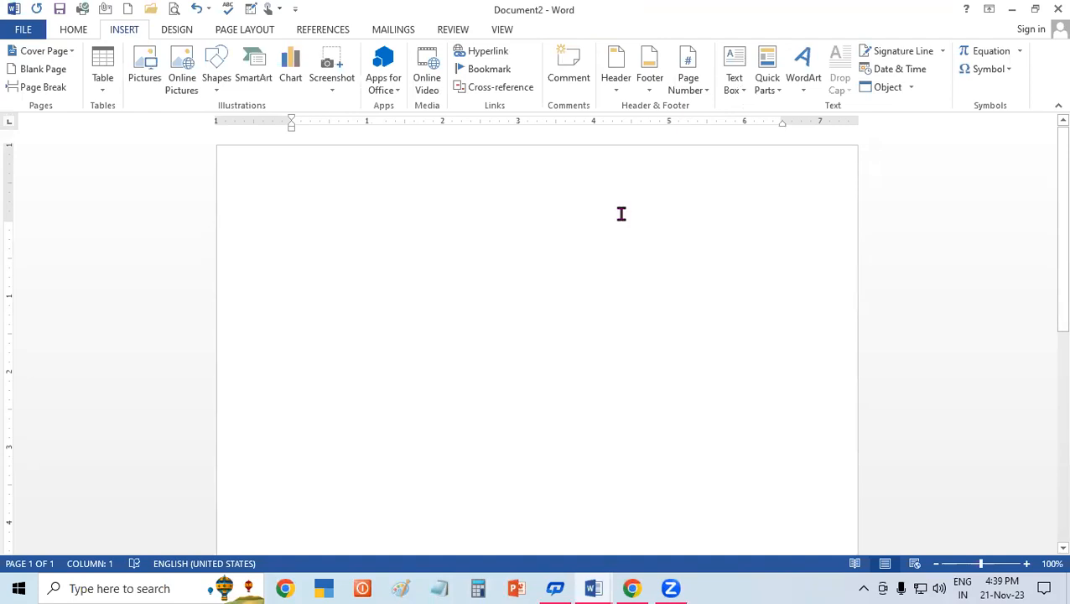
- Insert an Excel spreadsheet into the blank document, leave it to see it on the page, and reopen it for editing
left_click(107, 74)
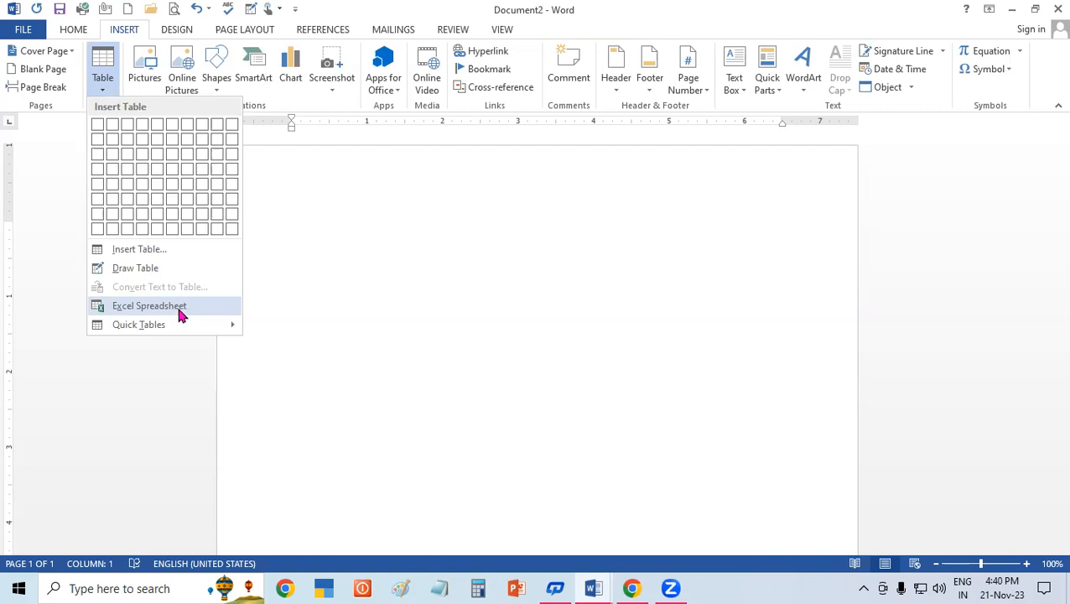
left_click(178, 307)
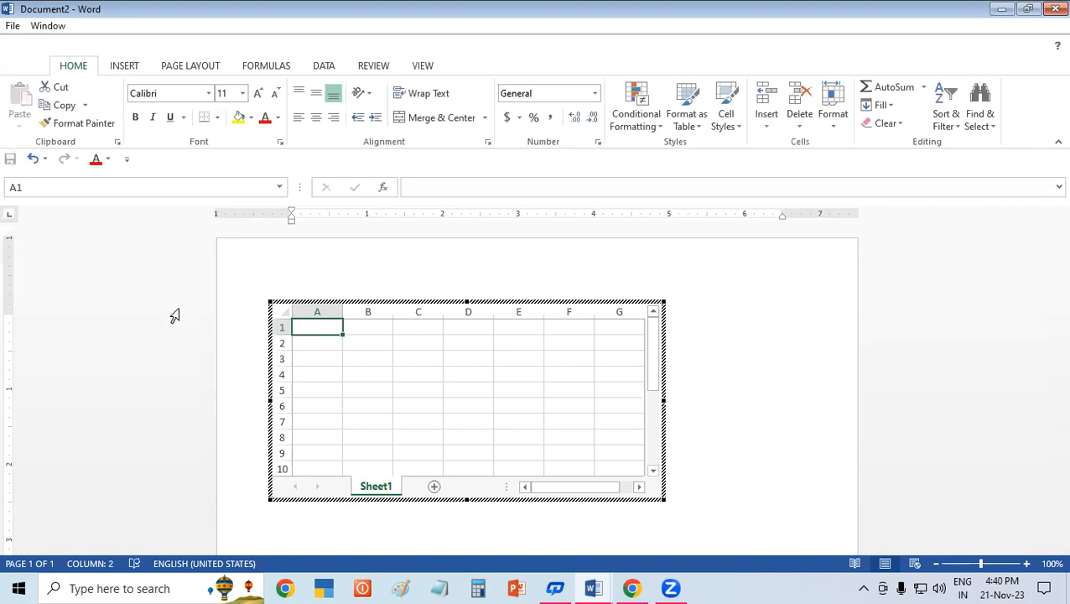
left_click(795, 377)
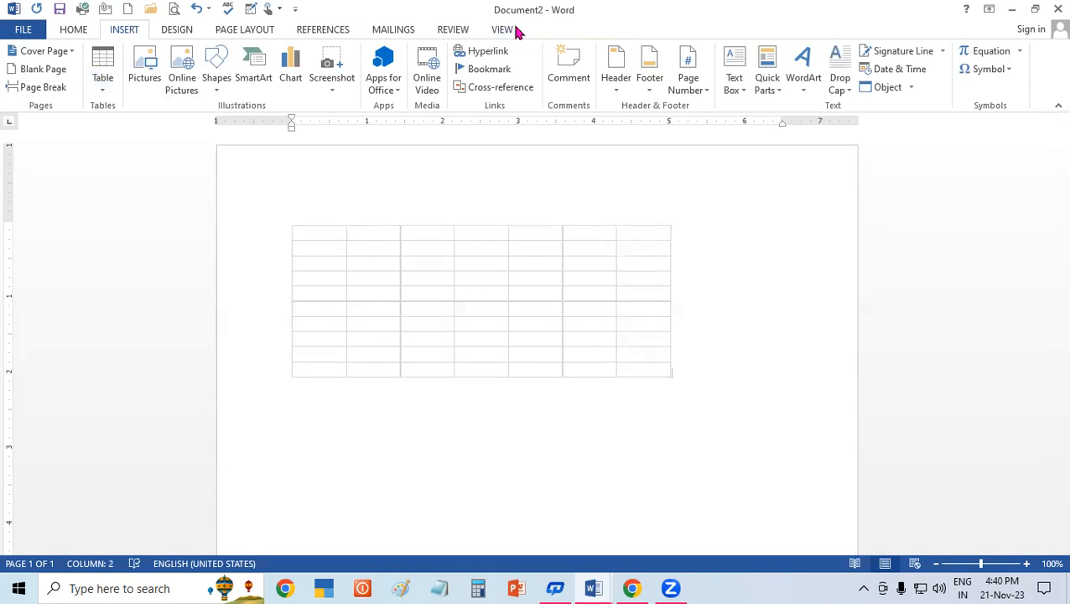
left_click(517, 298)
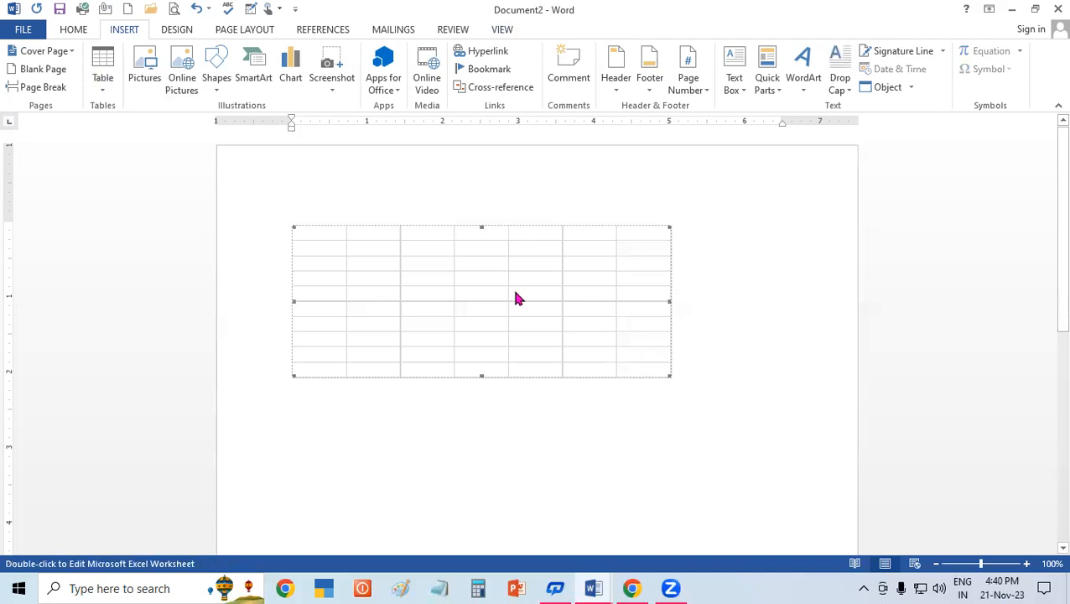
double_click(516, 299)
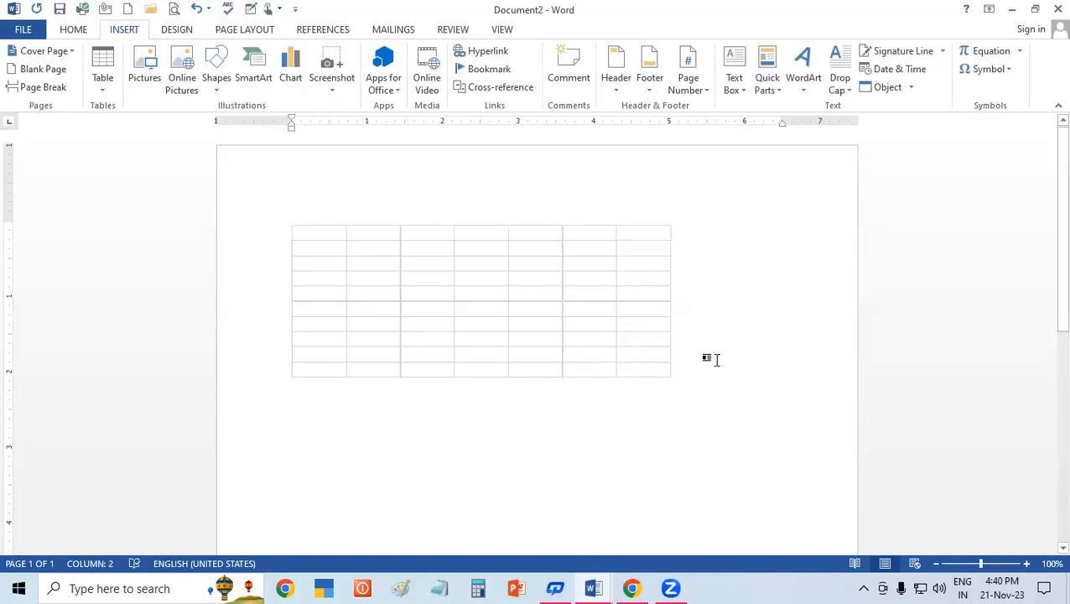
double_click(576, 351)
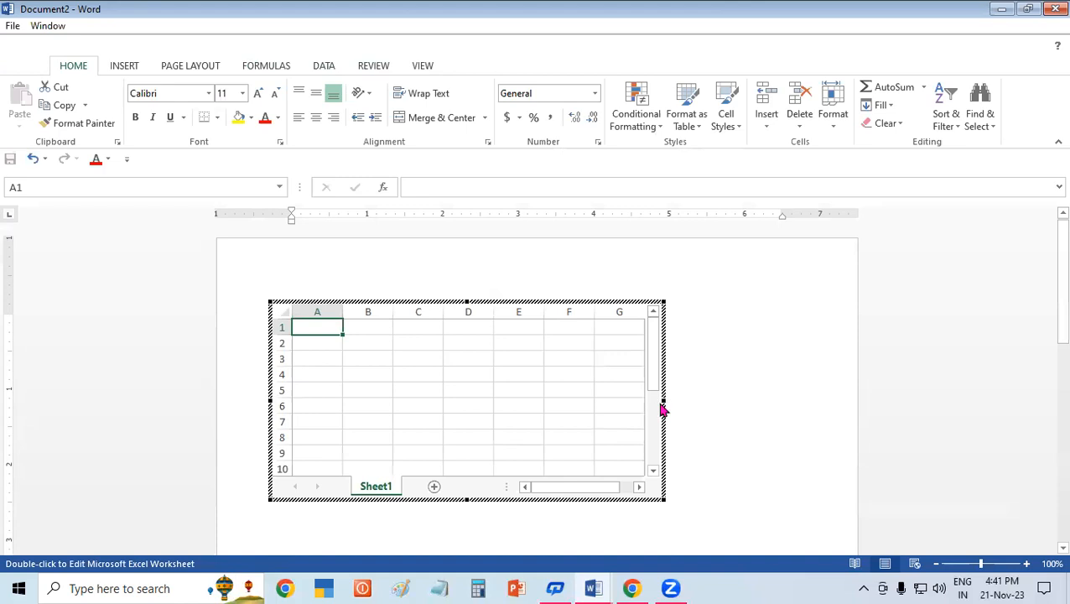
- Widen the embedded worksheet so that it extends through column J
left_click_drag(663, 401, 815, 408)
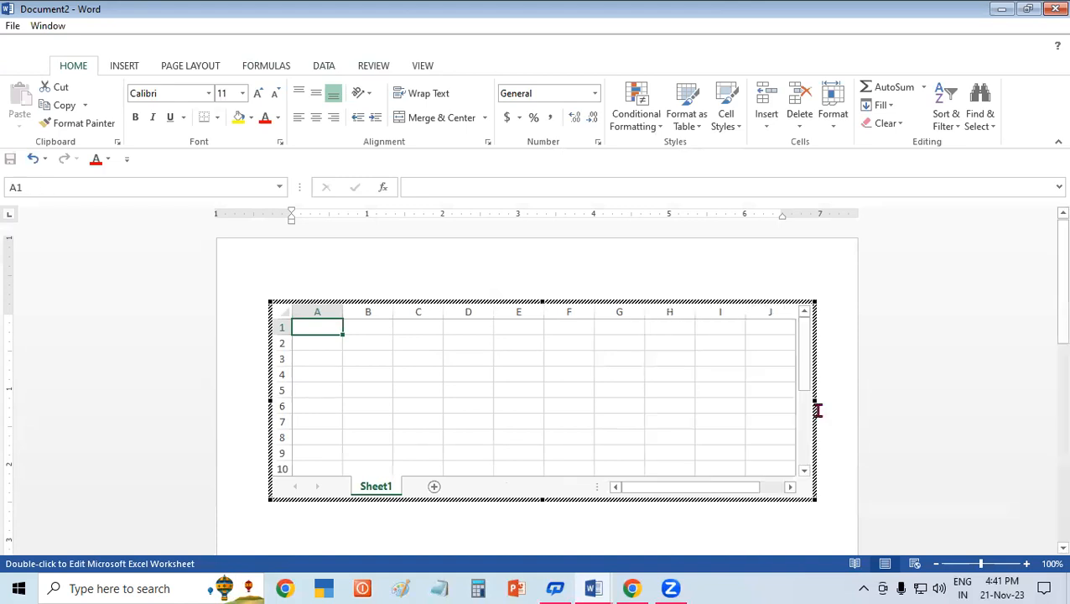
left_click(489, 380)
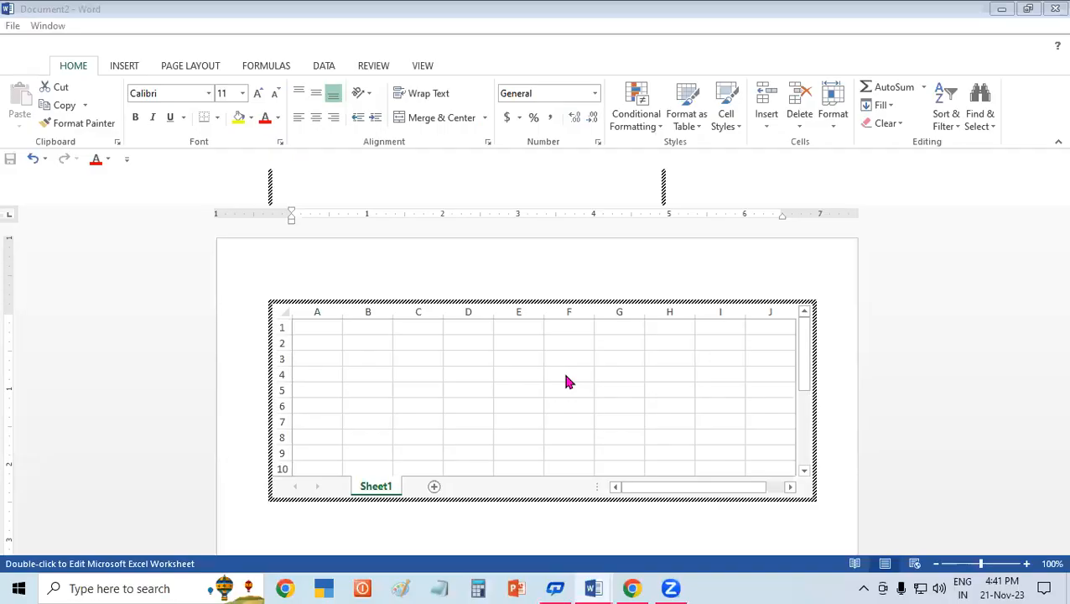
double_click(421, 452)
left_click(498, 373)
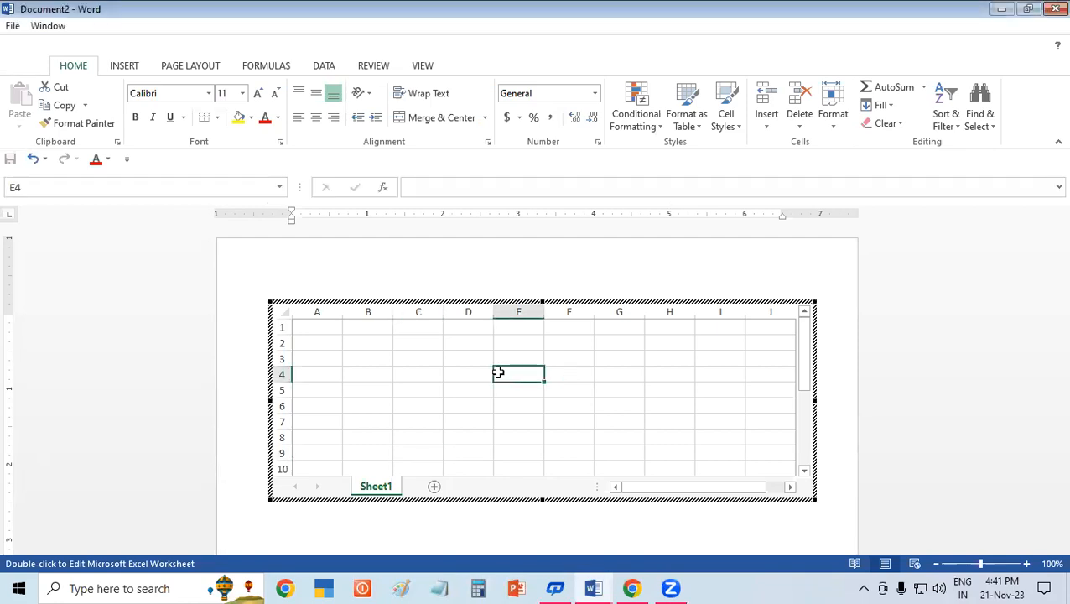
left_click(566, 373)
- Merge and center cells B2 to I5 and enter the title STUDENT DATABASE
left_click_drag(349, 337, 728, 387)
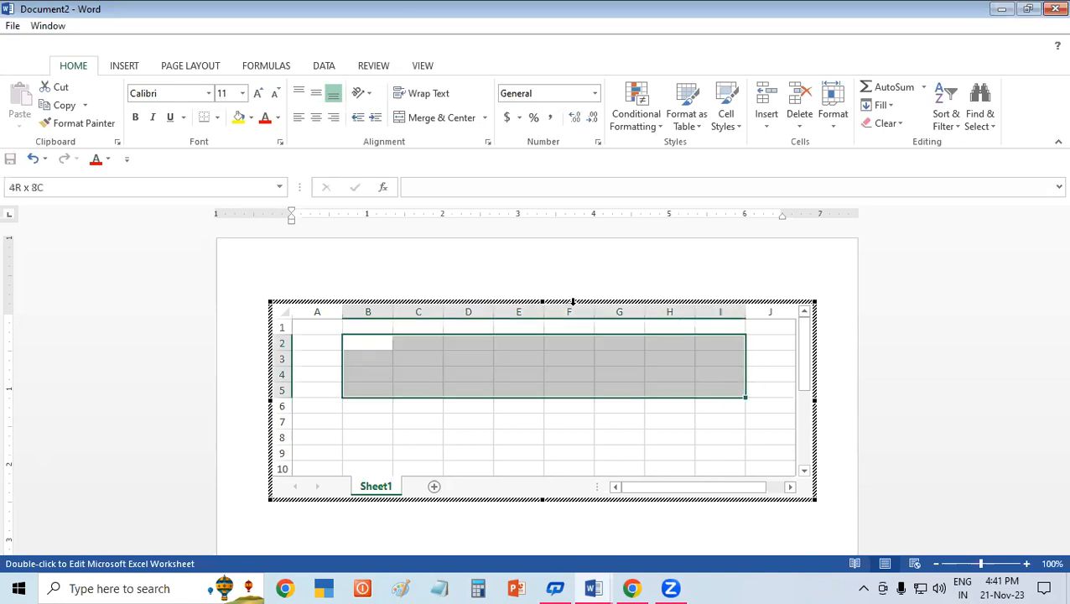
left_click(438, 119)
double_click(513, 377)
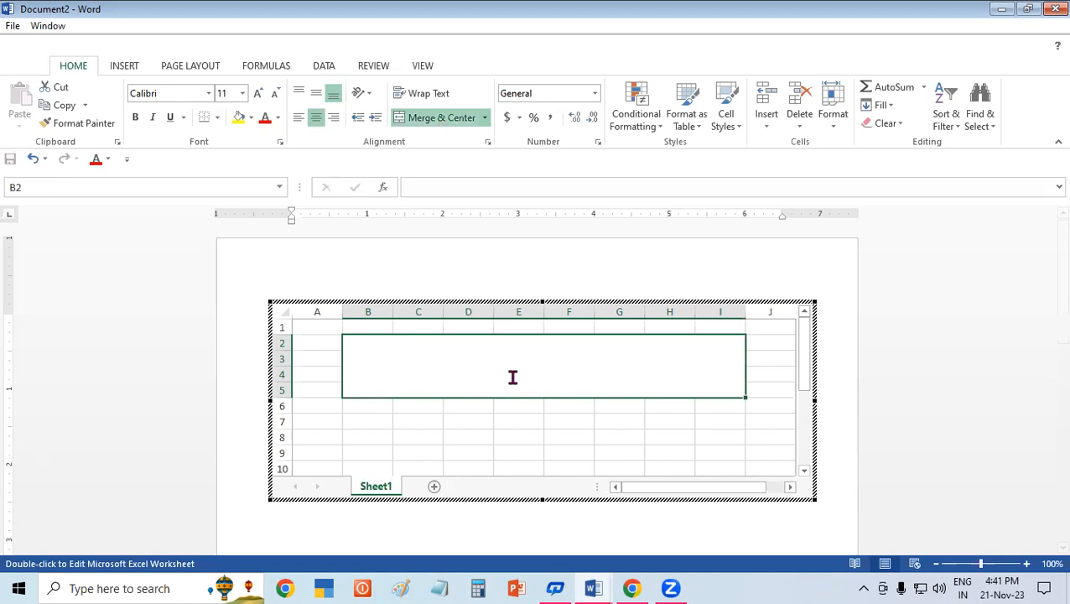
type("STUDENT DAT")
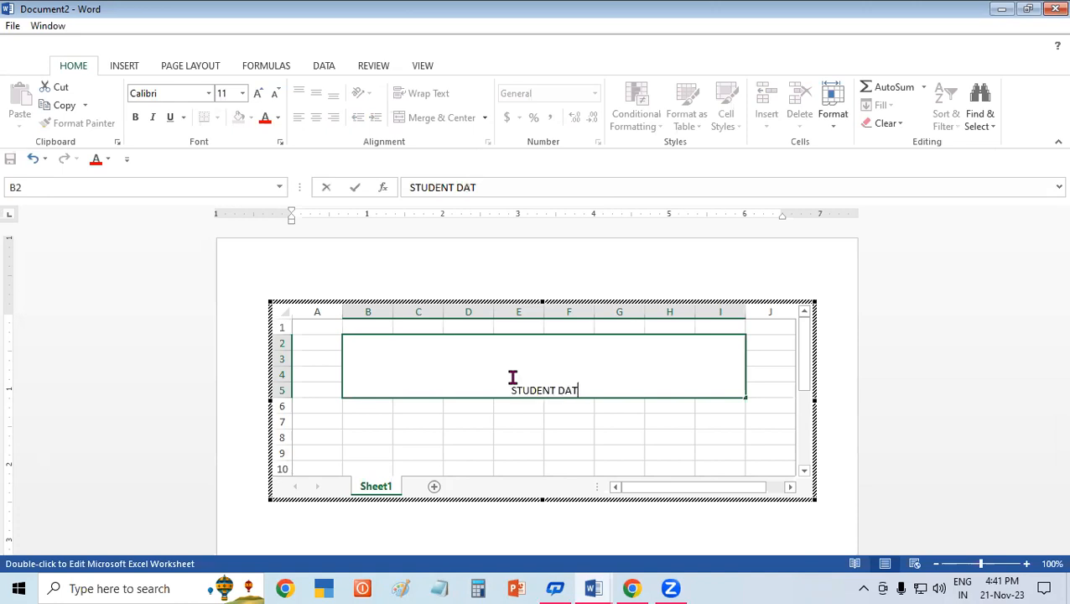
type("ABASE")
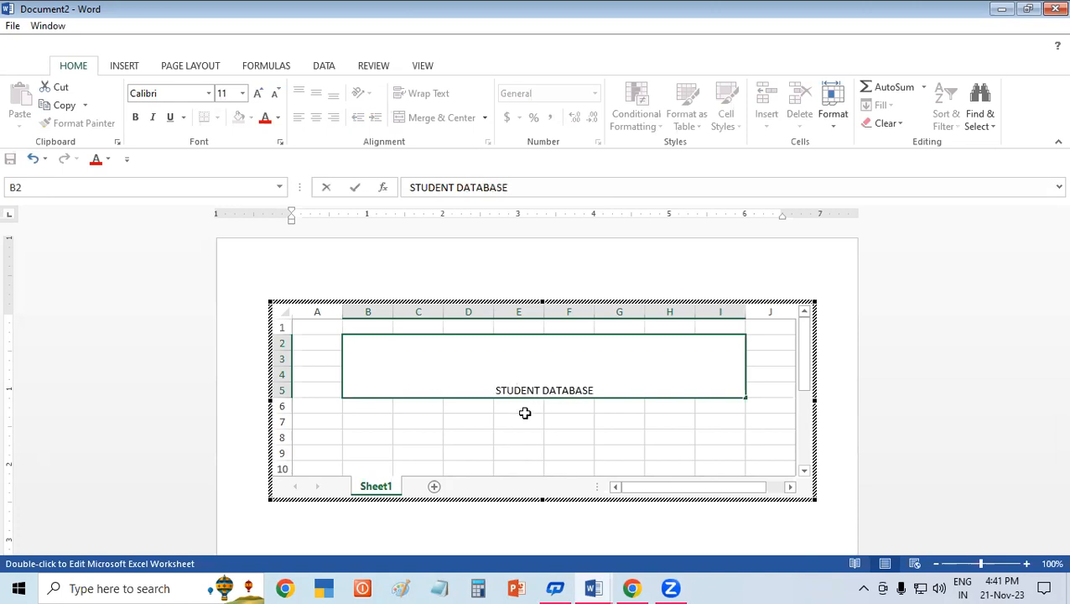
- Enlarge the STUDENT DATABASE title to font size 36
left_click(520, 419)
key("Up")
key("Up")
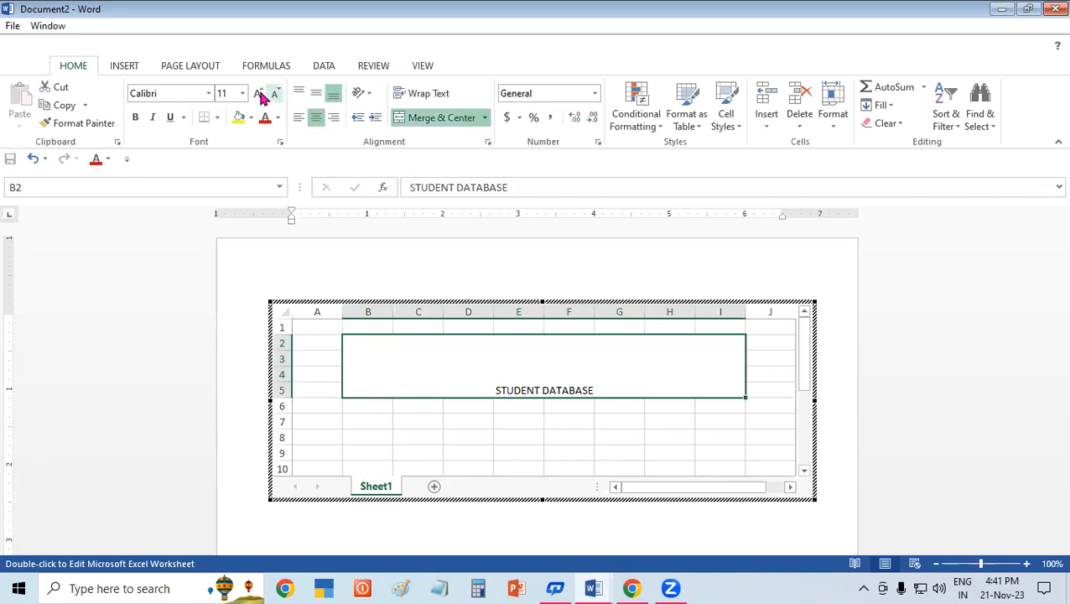
left_click(259, 93)
left_click(260, 94)
left_click(260, 93)
left_click(260, 94)
left_click(260, 94)
left_click(260, 94)
left_click(260, 94)
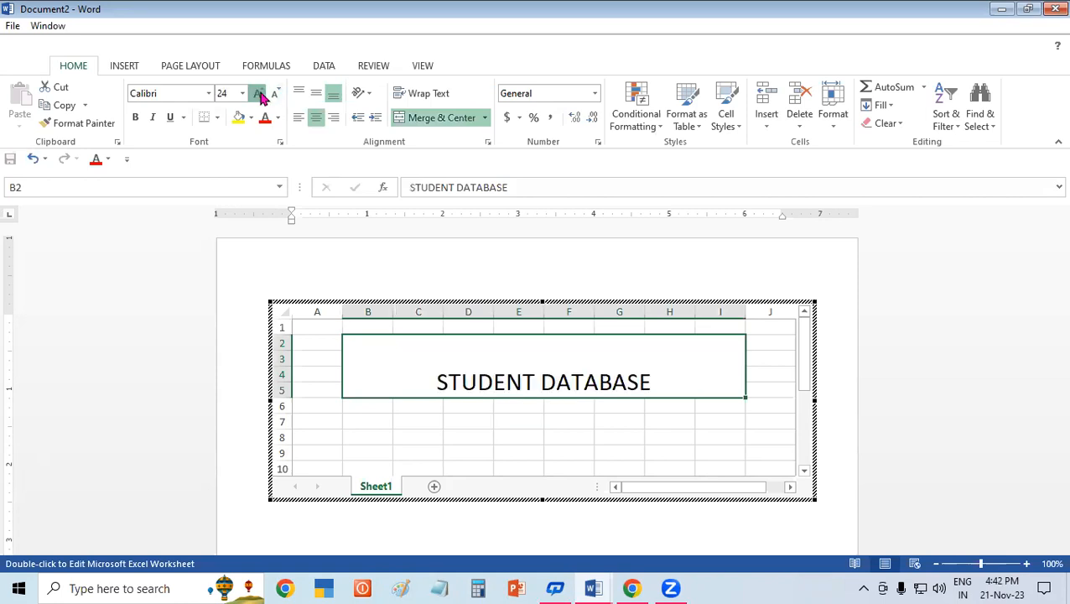
left_click(260, 94)
left_click(260, 94)
left_click(260, 94)
left_click(63, 122)
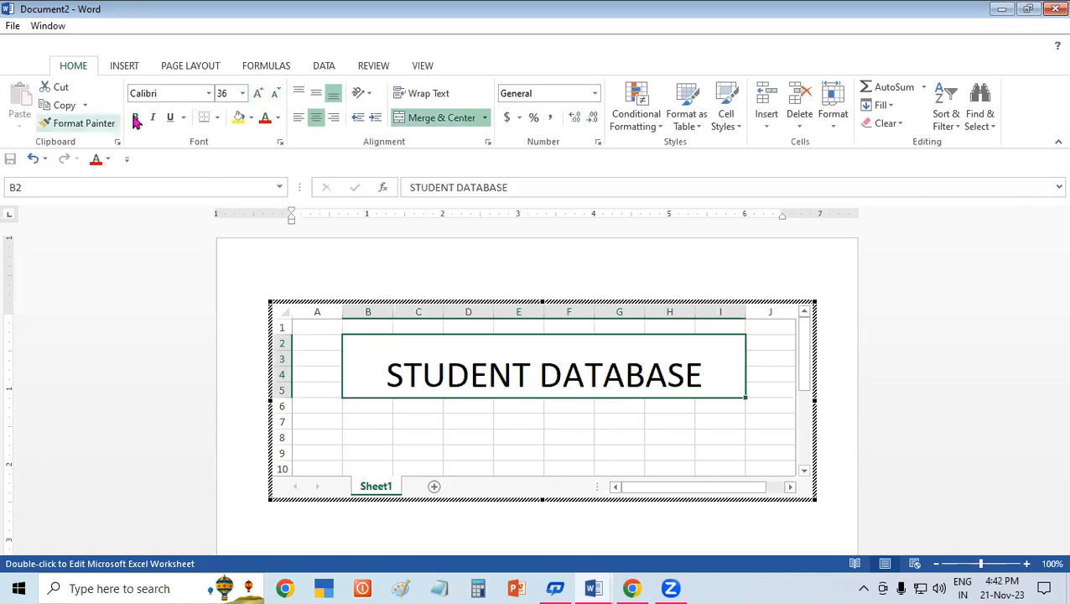
- Make the worksheet title bold, align it vertically to the middle and fill its merged cell with yellow
left_click(137, 122)
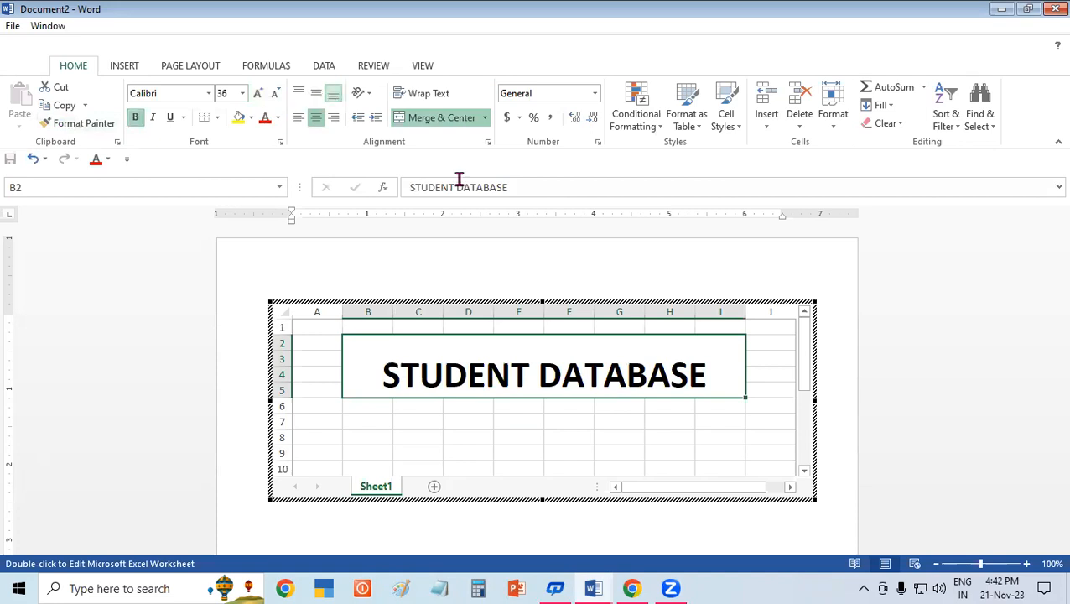
left_click(316, 94)
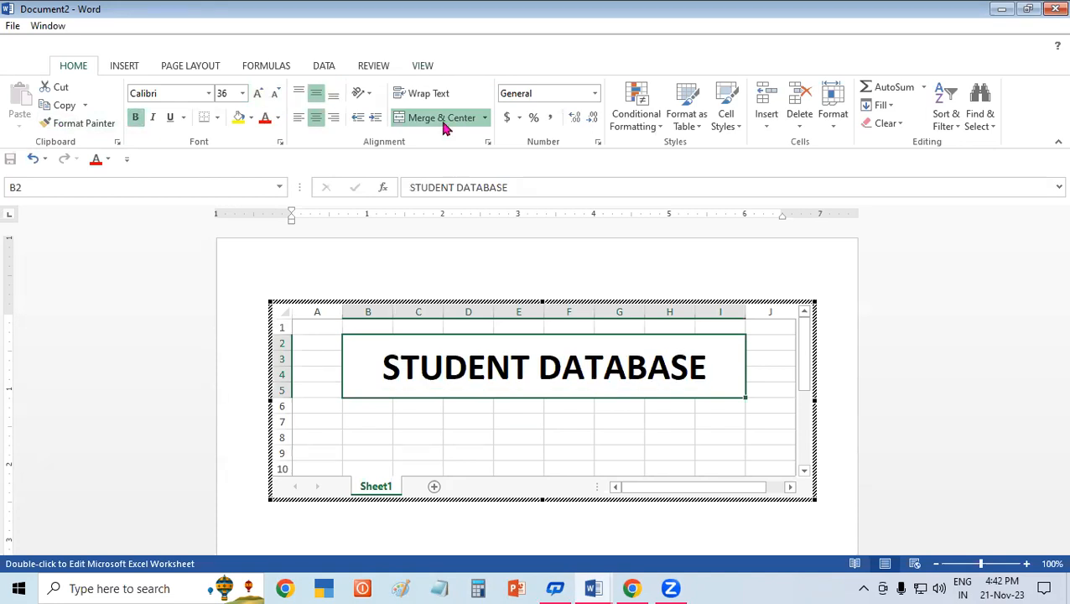
left_click(239, 117)
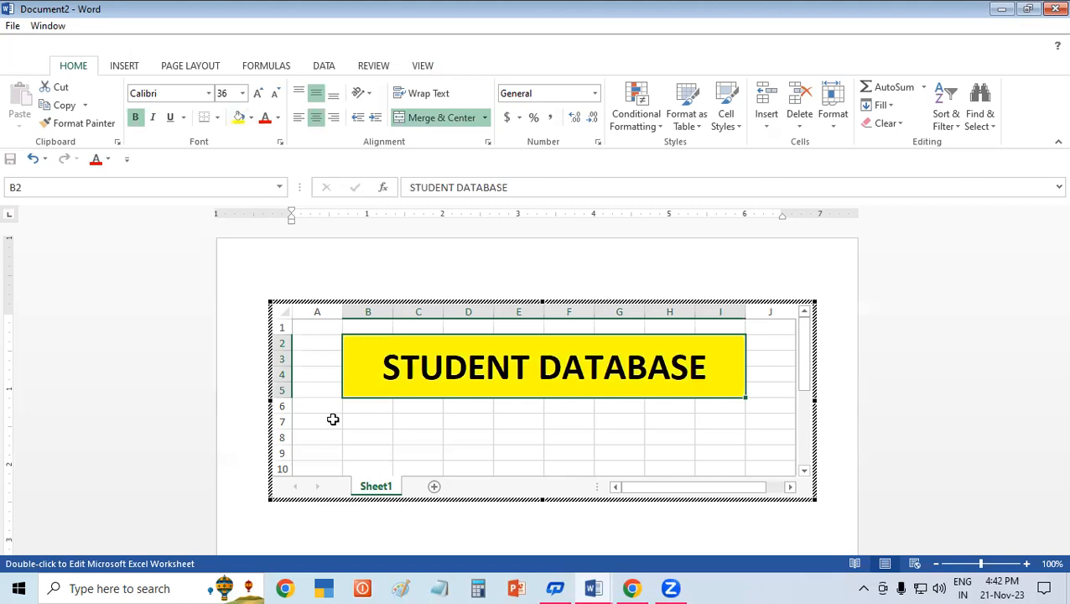
- Enter SR in cell A7 and try to widen the embedded worksheet further on the portrait page
left_click(332, 420)
type("SR")
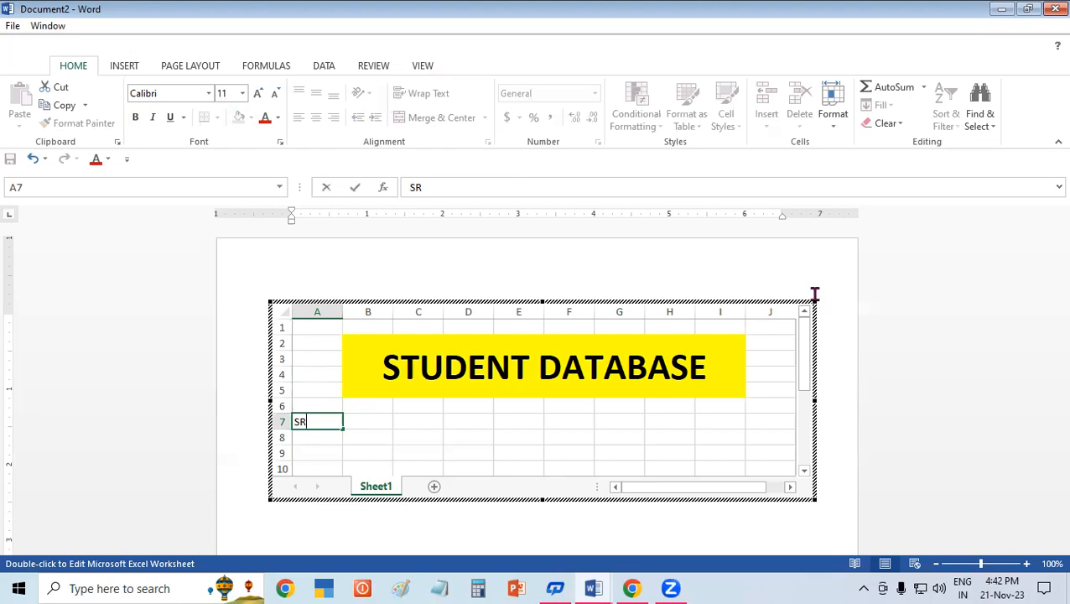
left_click(842, 334)
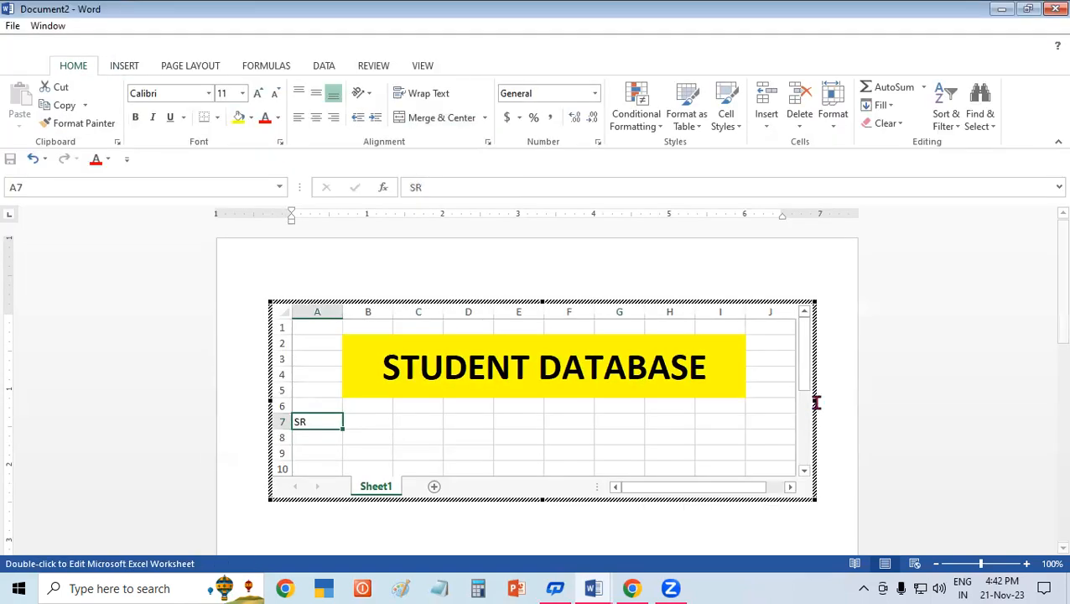
left_click_drag(814, 401, 808, 424)
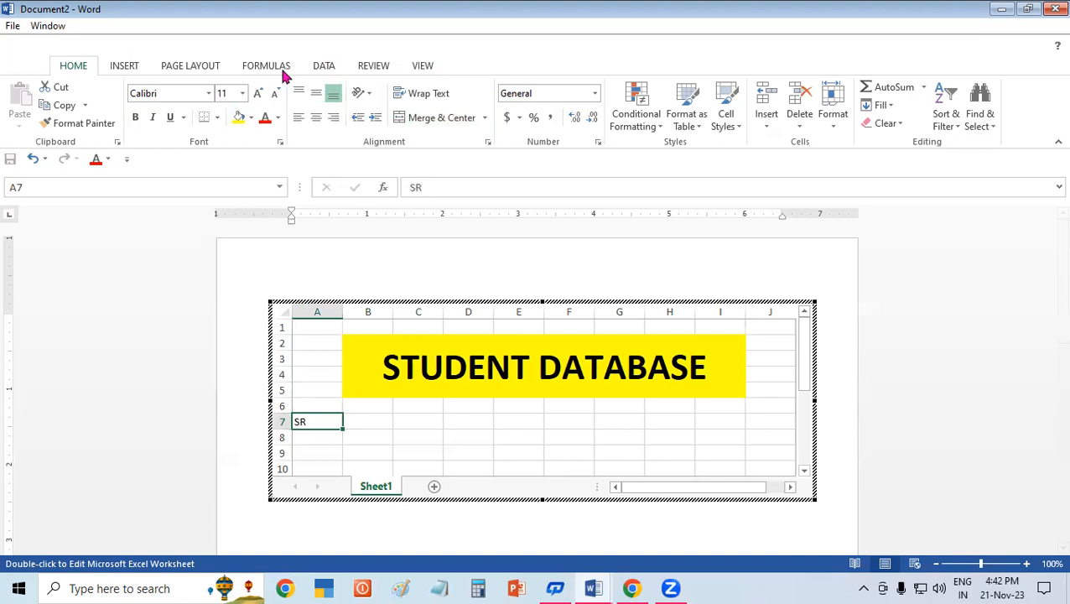
- Leave the embedded worksheet and change the document's page orientation to Landscape
left_click(192, 65)
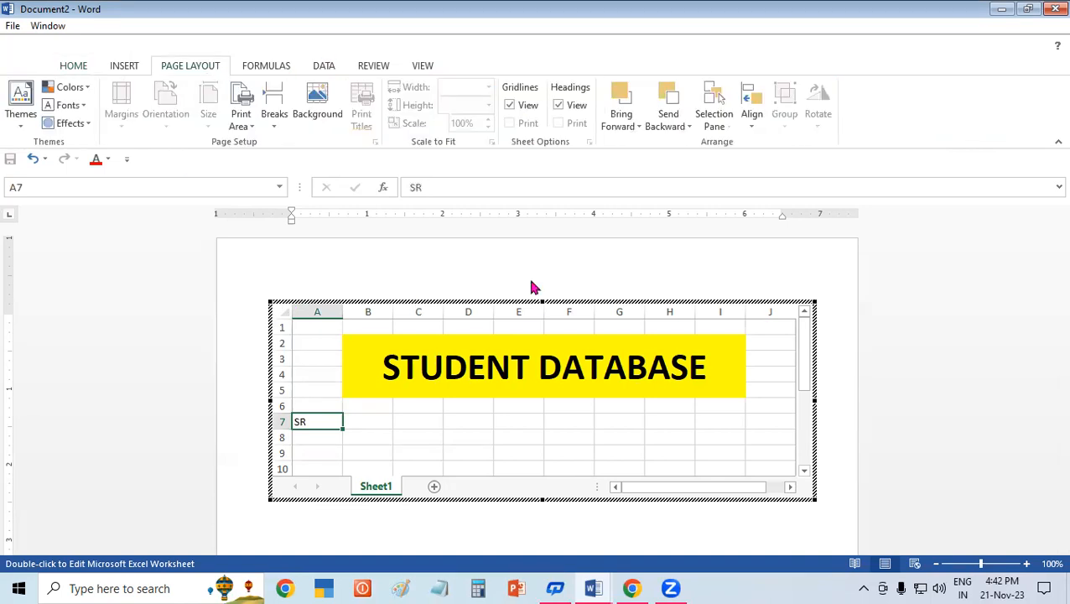
left_click(746, 266)
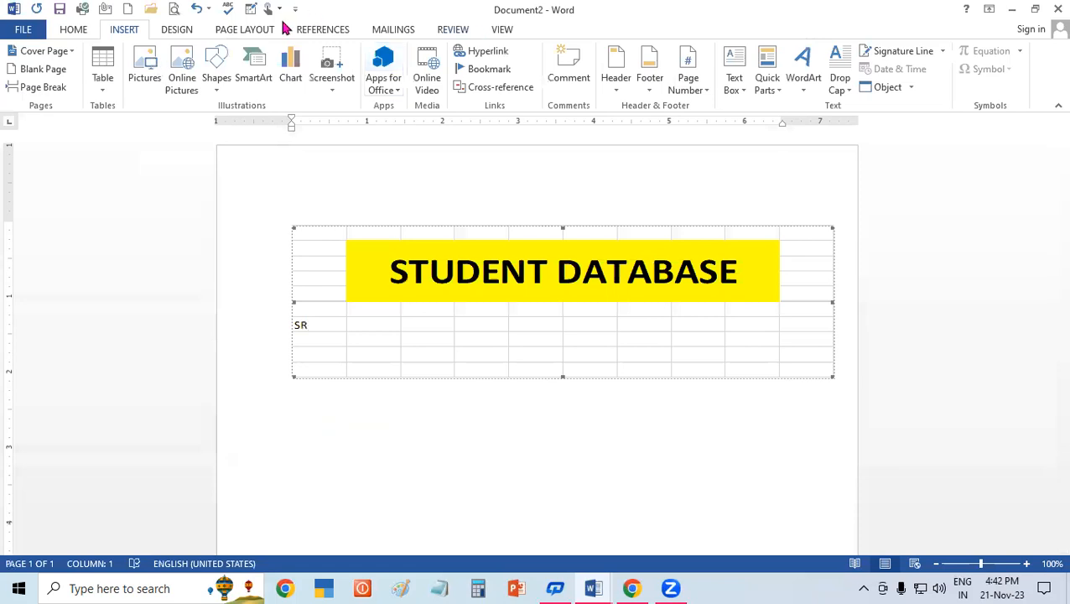
left_click(248, 31)
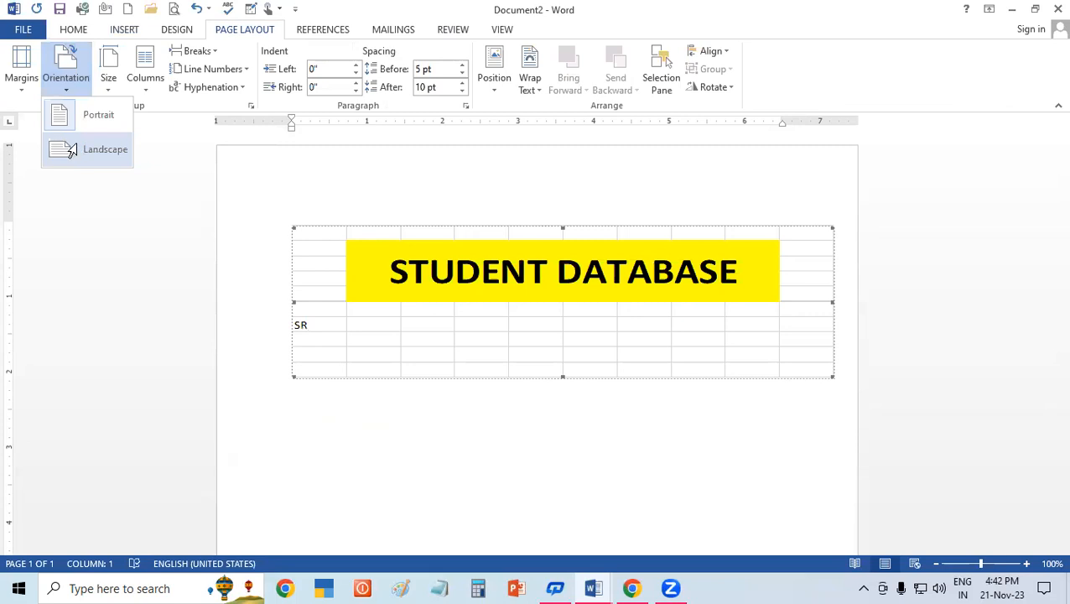
left_click(77, 150)
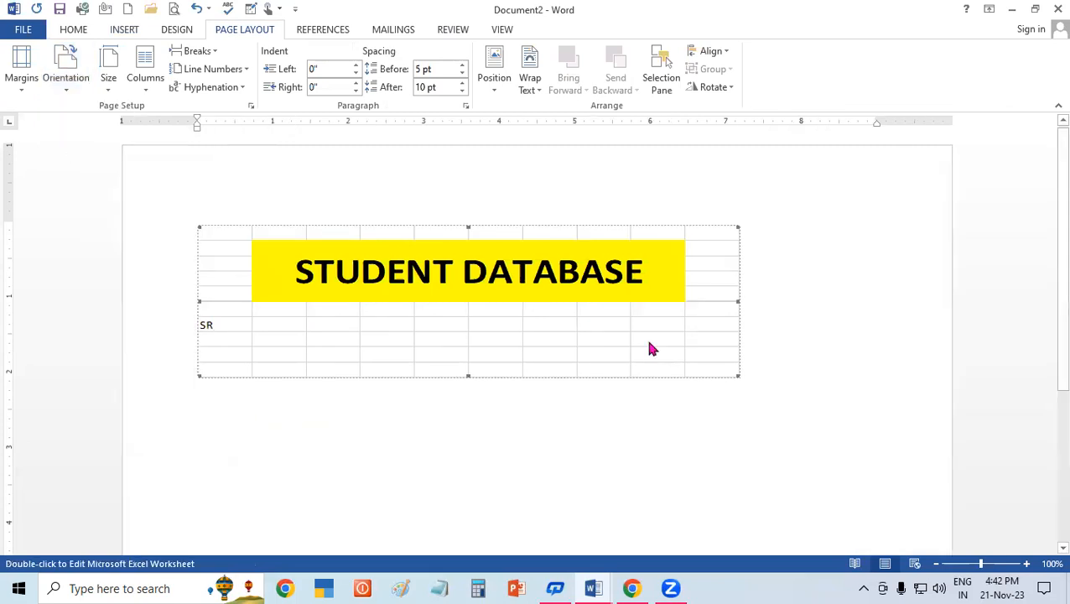
- Reopen the embedded worksheet and widen it so that it extends through column M
double_click(648, 347)
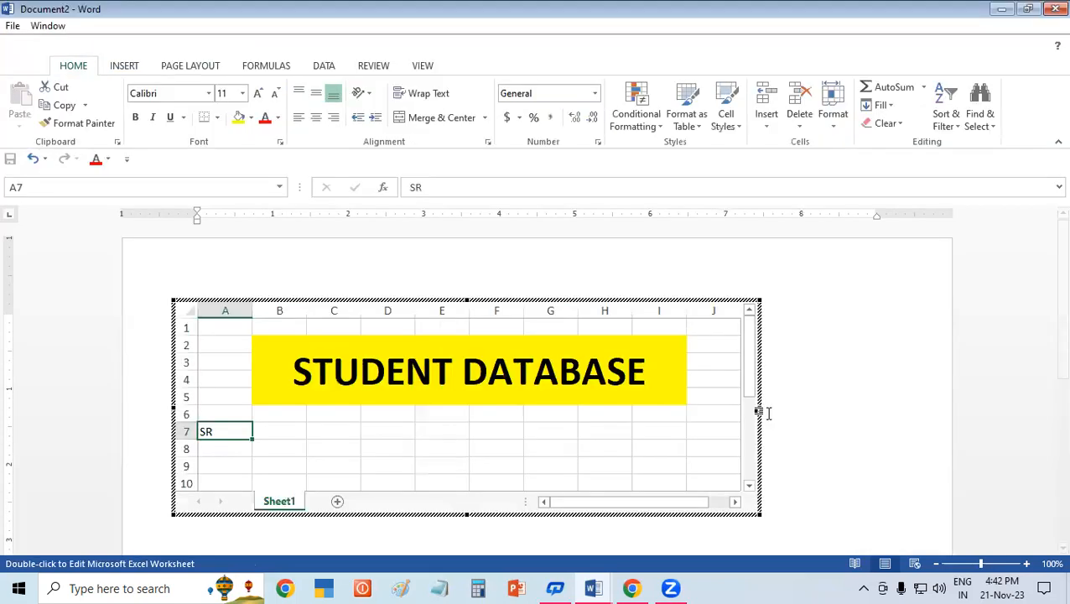
left_click_drag(757, 415, 868, 403)
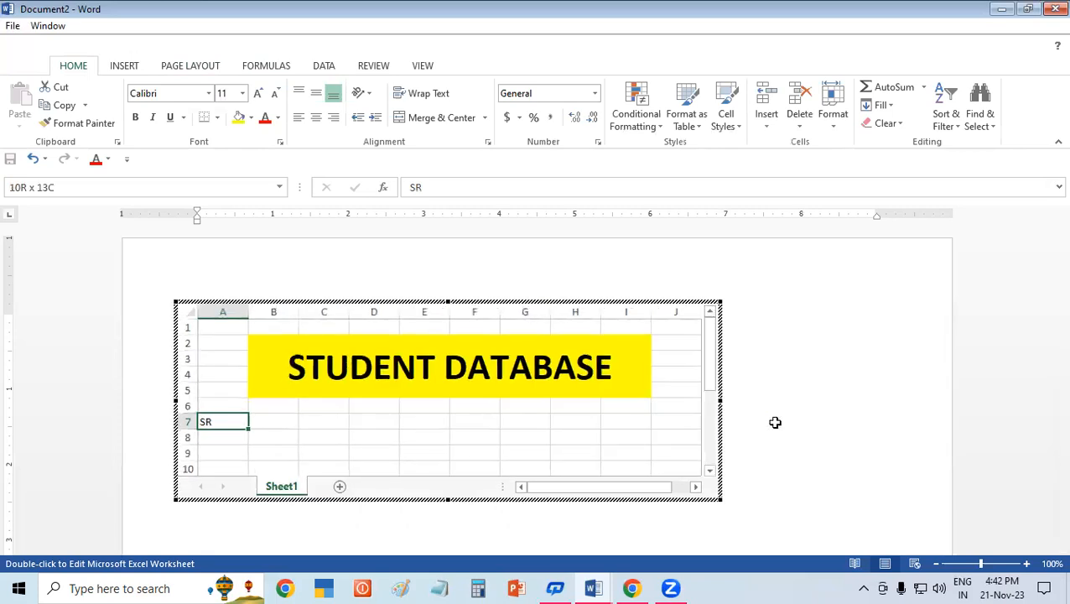
left_click(530, 435)
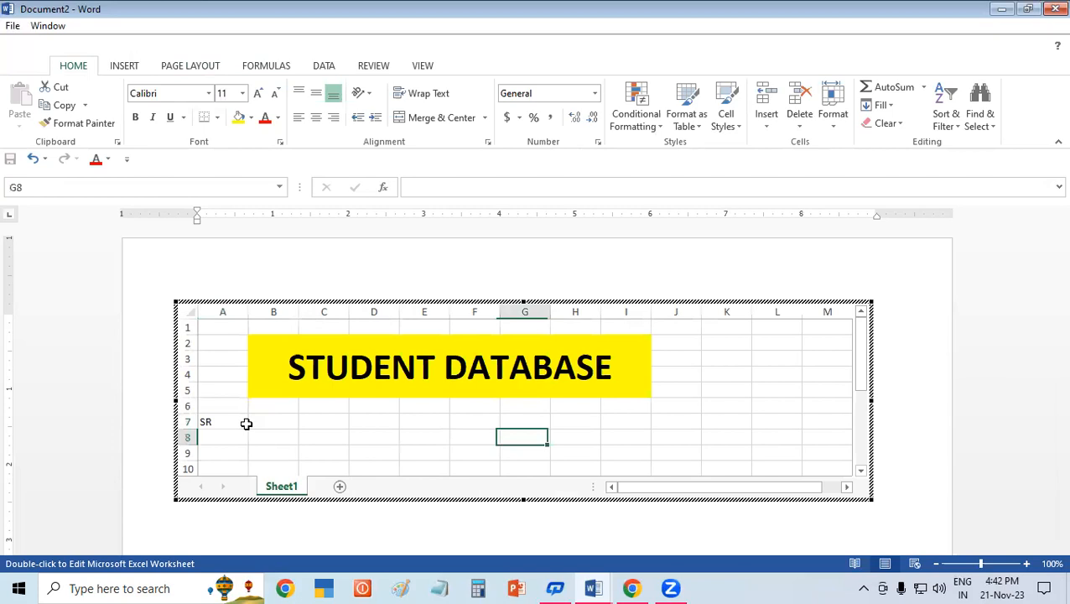
- Complete the heading in A7 as SR.NO. and enter the headings STUENT NAME in B7 and COURSE in C7
left_click(217, 424)
type(".NO")
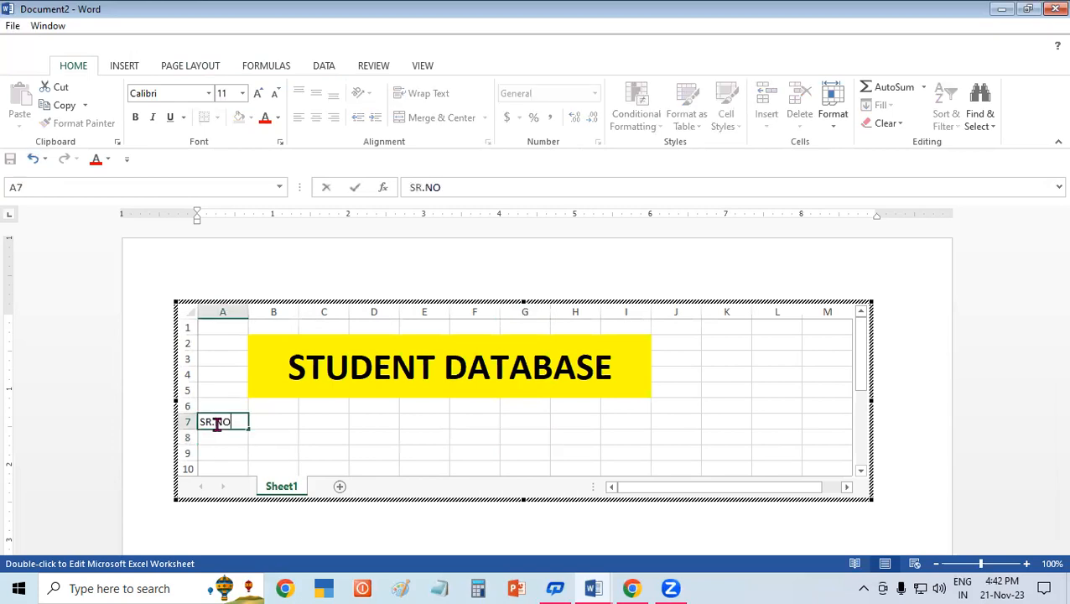
type(".")
key("Tab")
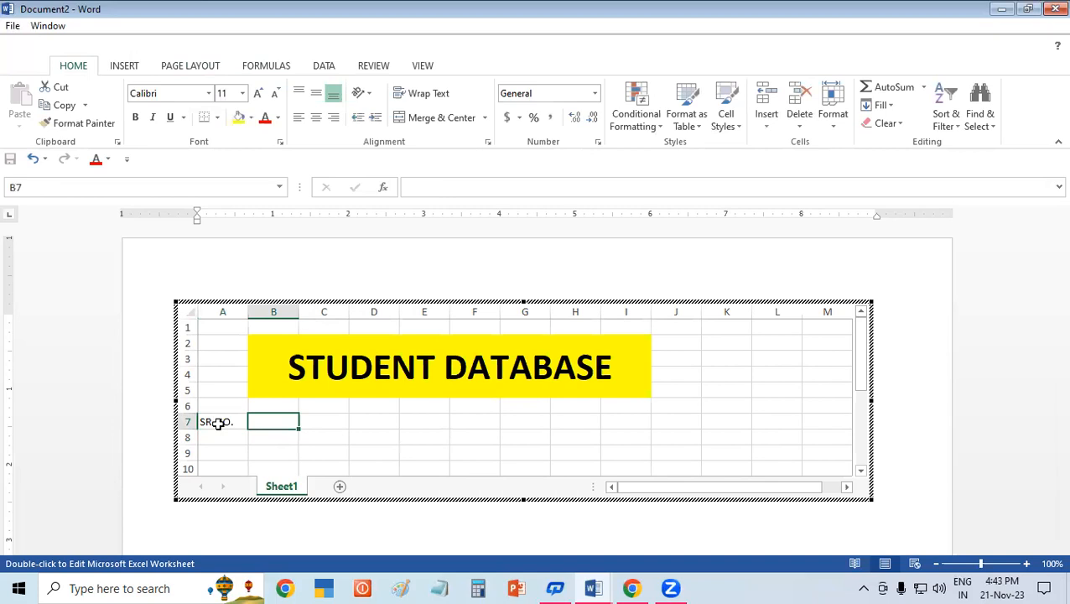
type("STUENT NAME")
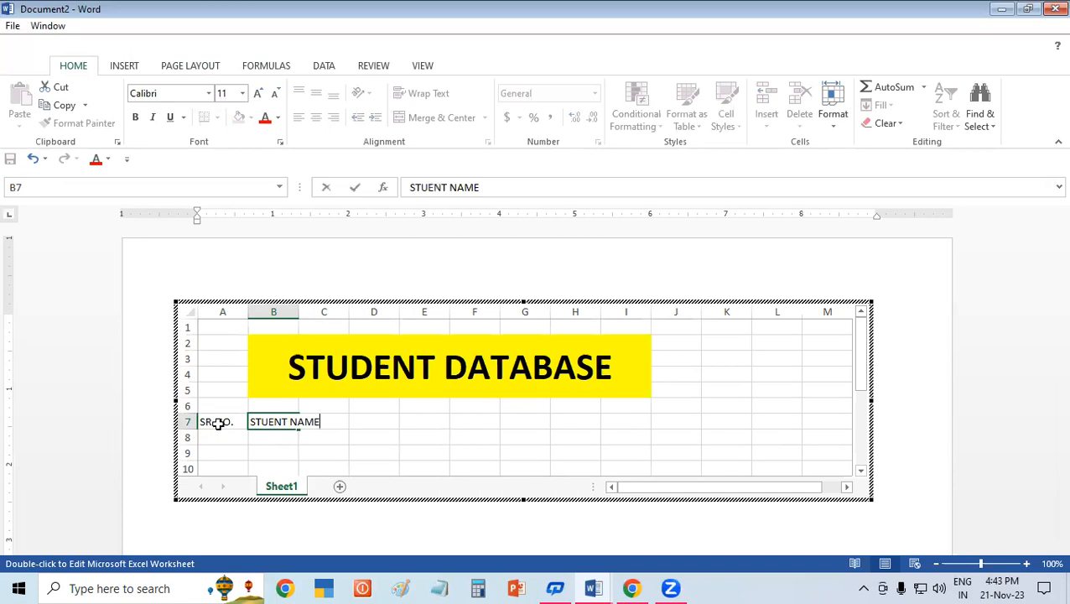
key("Tab")
type("COURSE")
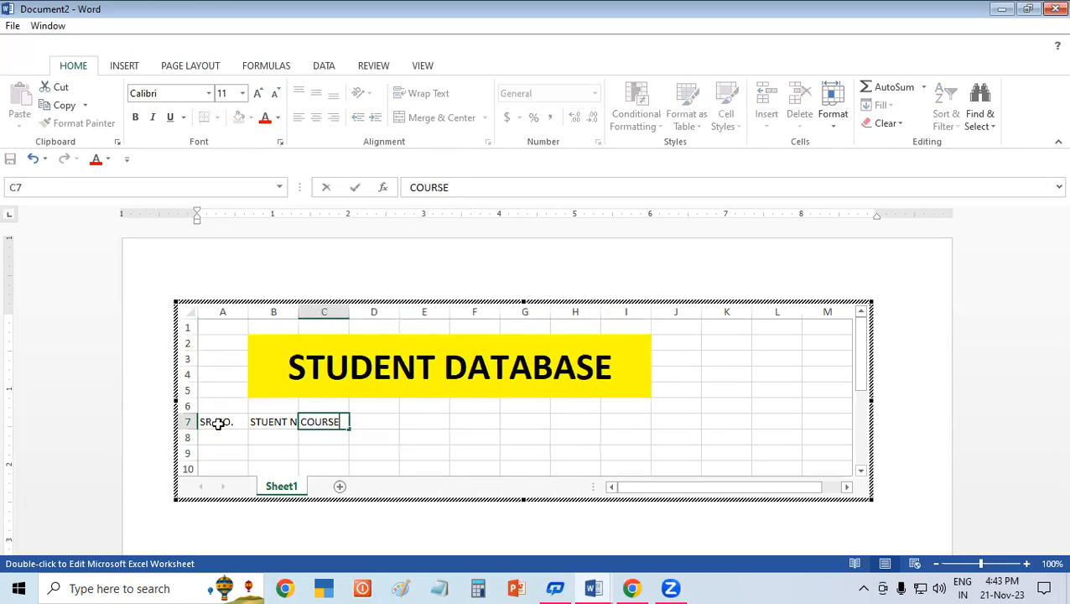
- Enter the headings FEE, PAID, DUE, DISCOUNT and TOTAL AMOUNT in cells D7 through H7
key("Tab")
type("FEE")
key("Tab")
type("PAID")
key("Tab")
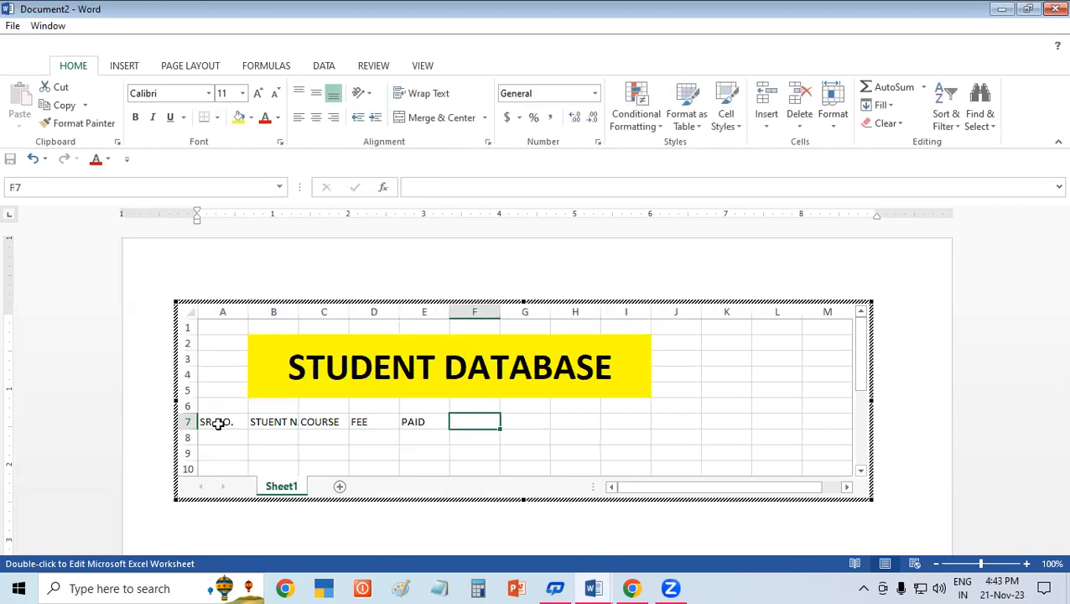
type("DUE")
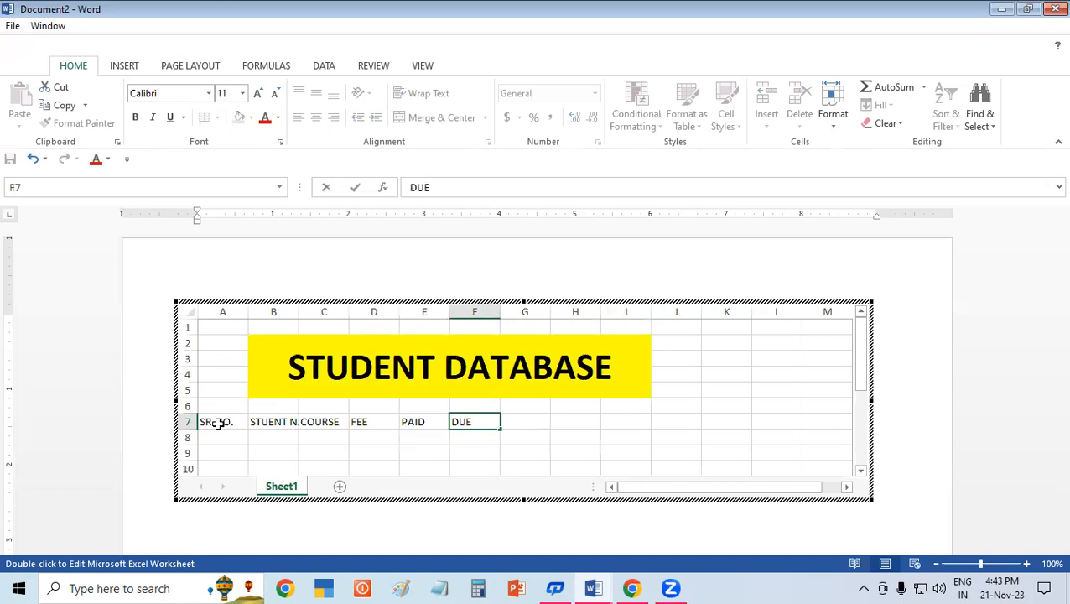
key("Tab")
type("DISCOUNT")
key("Tab")
type("T")
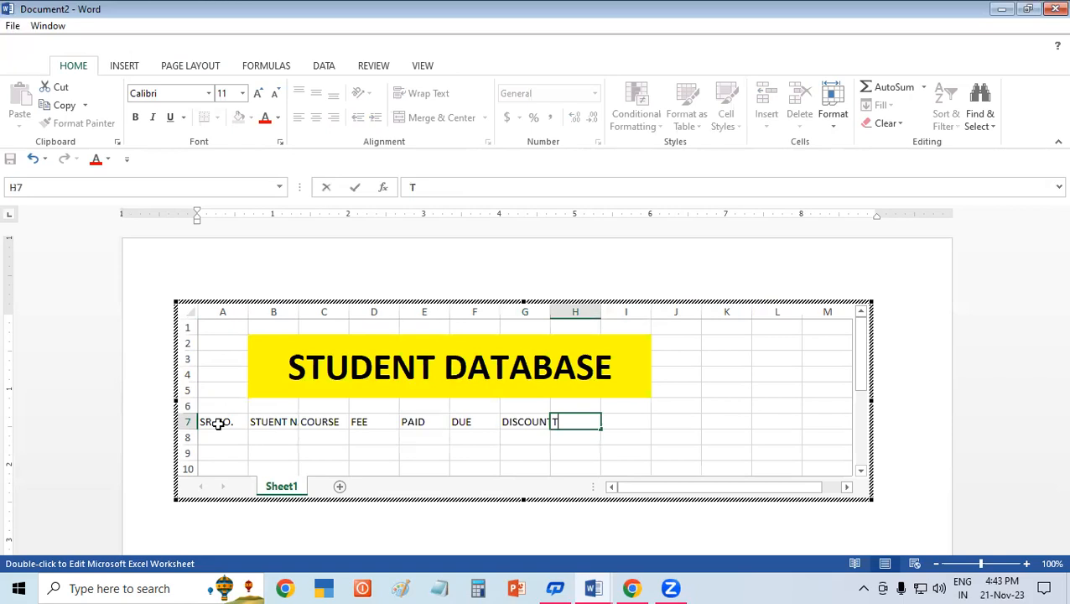
type("OTAL AMOUNT")
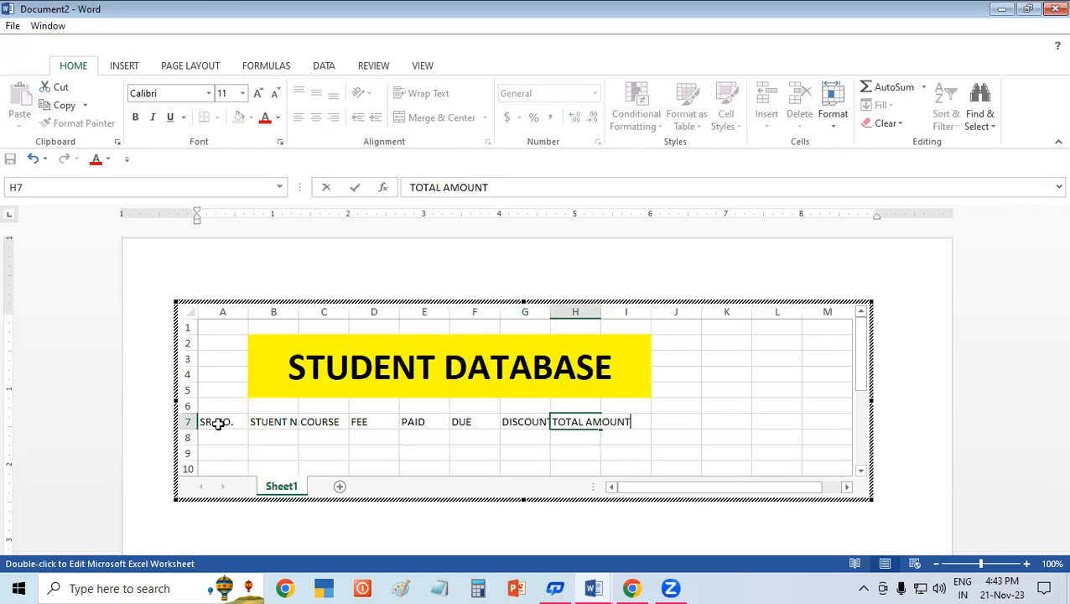
left_click(720, 406)
- Autofit the widths of worksheet columns A through H to their contents
left_click(219, 421)
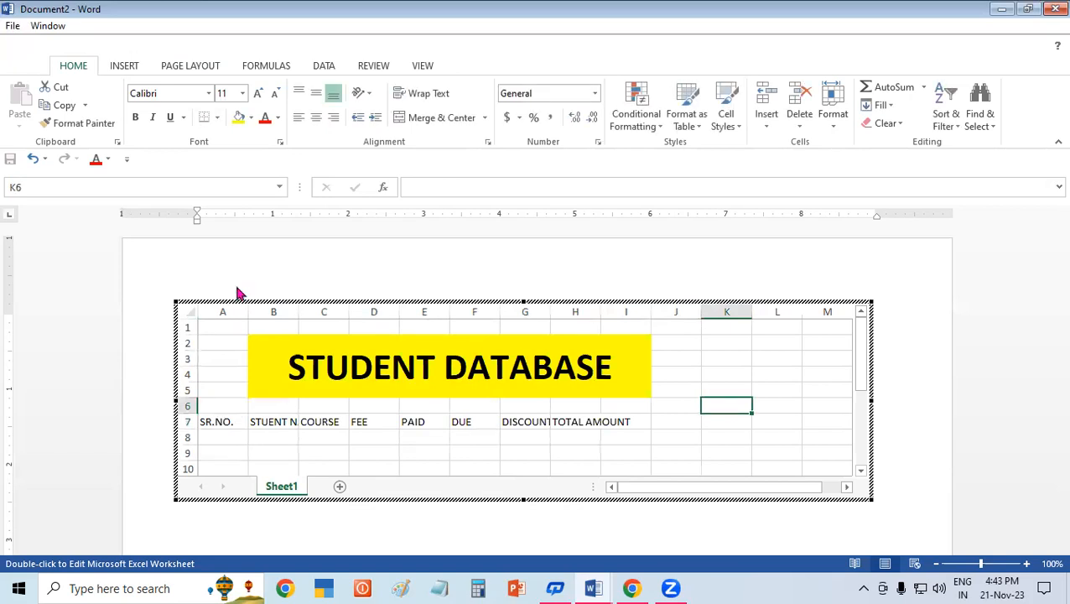
left_click_drag(331, 312, 600, 310)
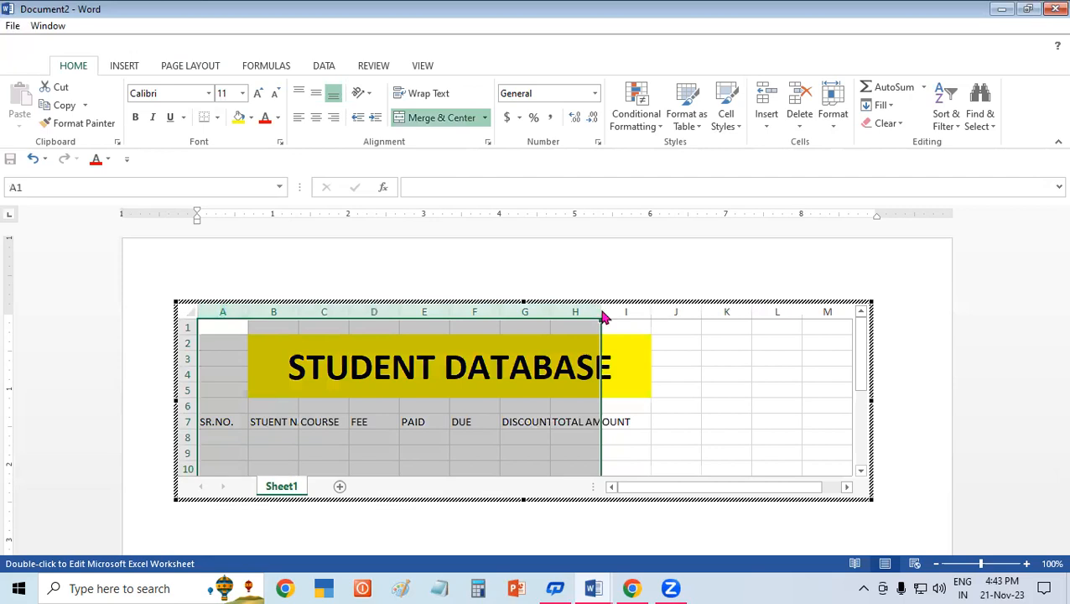
double_click(603, 312)
left_click(673, 390)
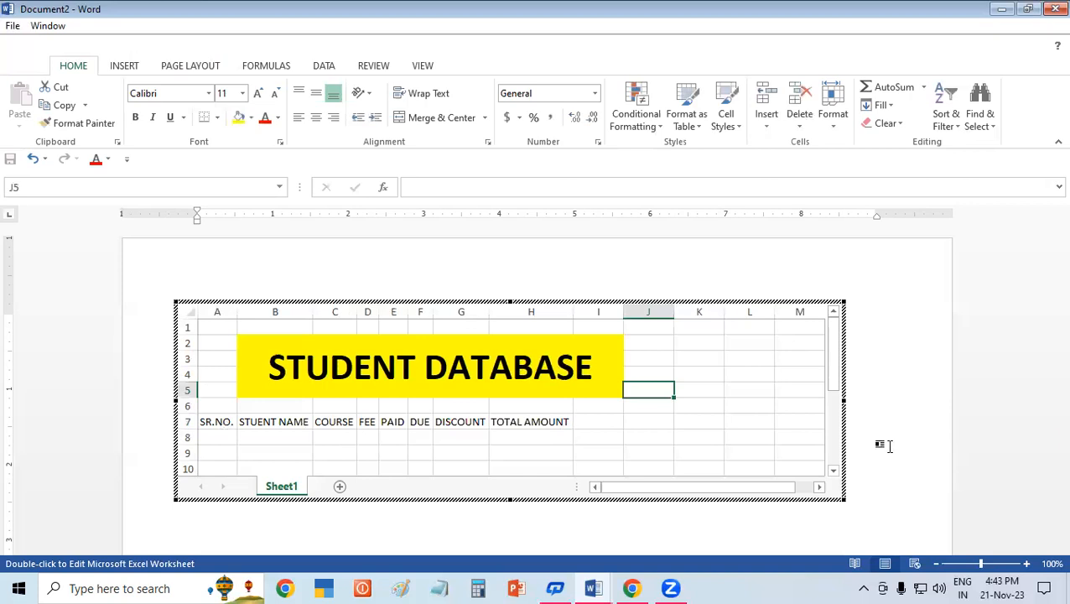
- Extend the embedded worksheet's frame downward so that it shows rows through 16
left_click(1049, 555)
double_click(556, 392)
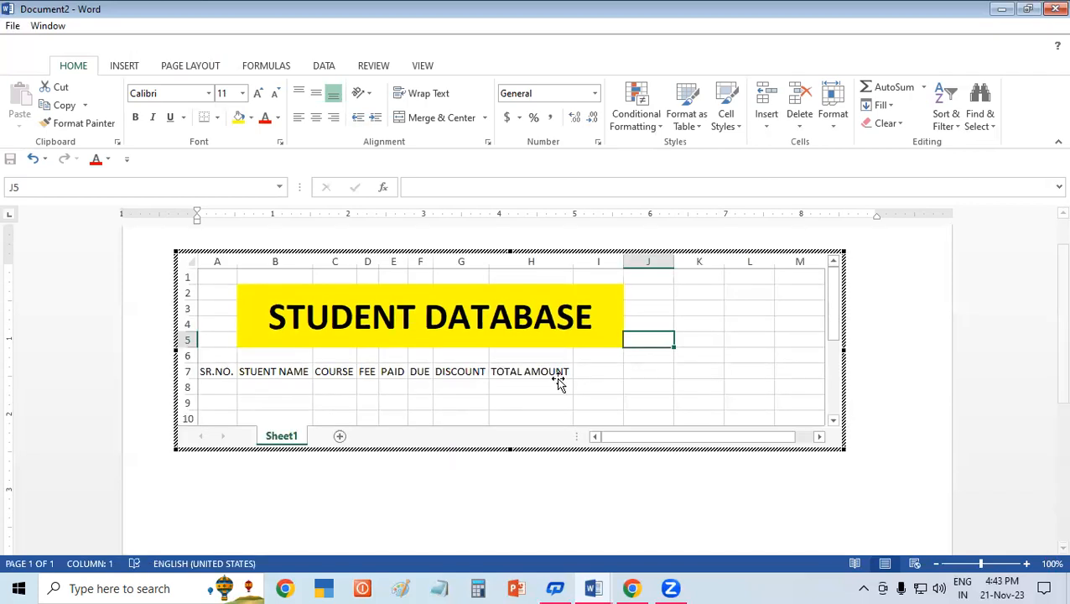
left_click(558, 384)
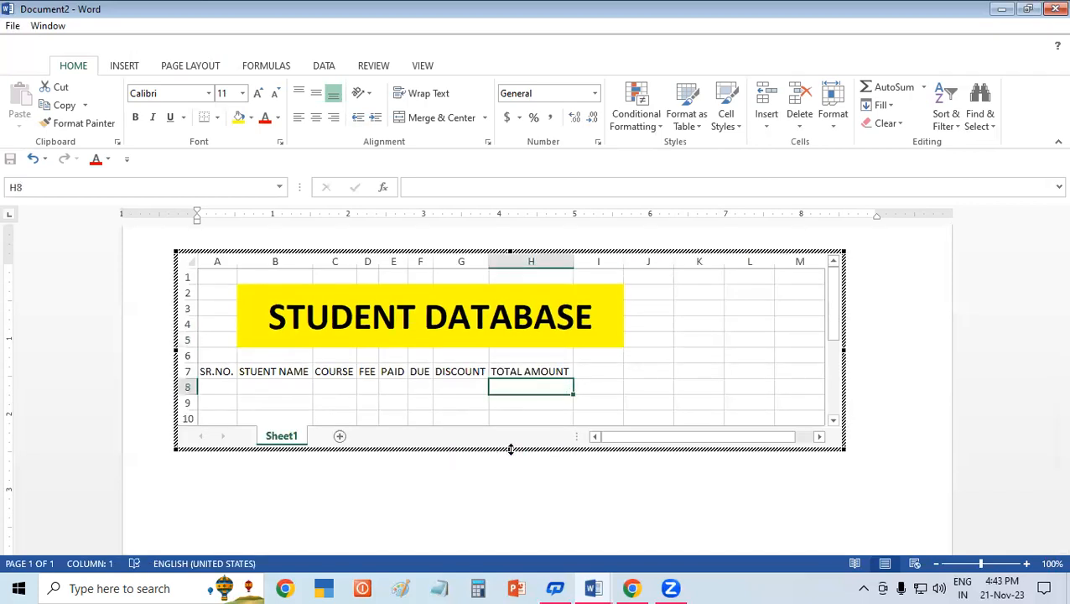
left_click_drag(509, 453, 512, 464)
left_click(512, 422)
- Increase the font size of cells A7 through H12 to 14
left_click_drag(222, 375, 513, 441)
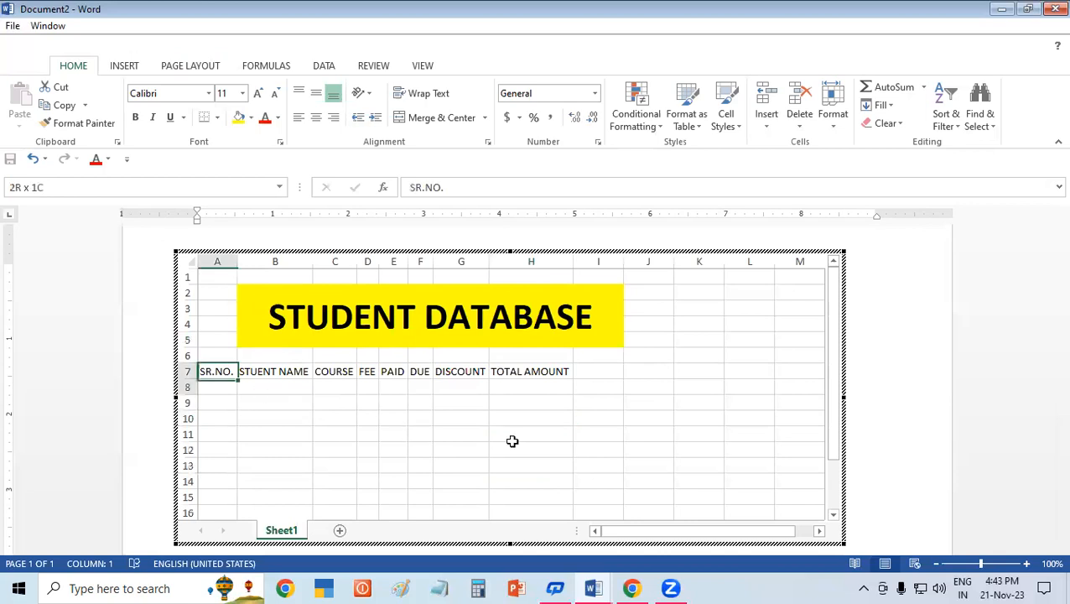
left_click(258, 92)
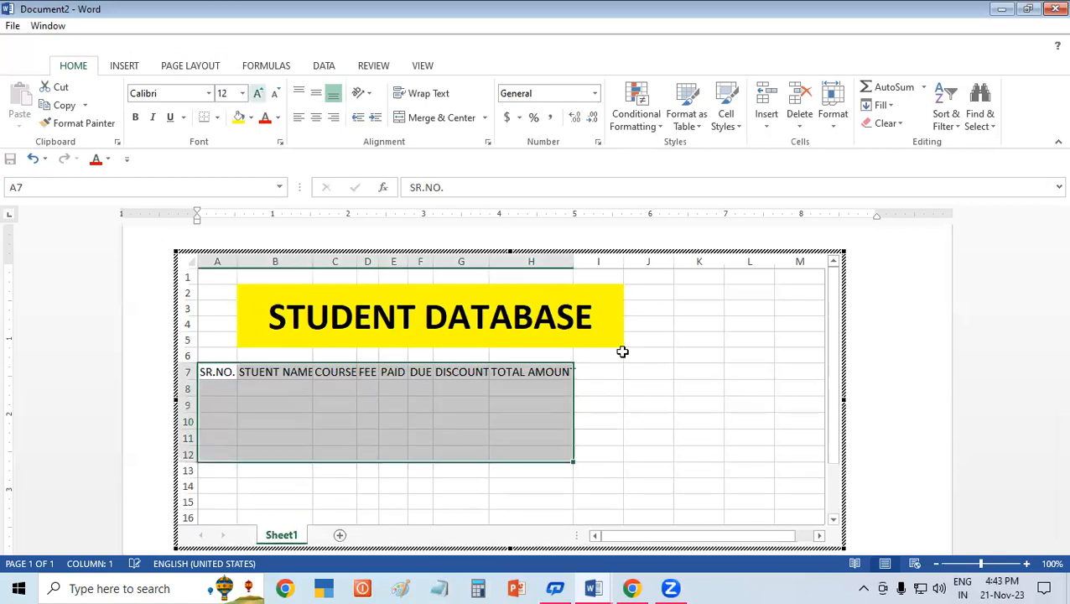
left_click(651, 369)
- Autofit columns A through H to the enlarged headings and narrow the worksheet frame so that it ends at column K
left_click_drag(217, 262, 577, 268)
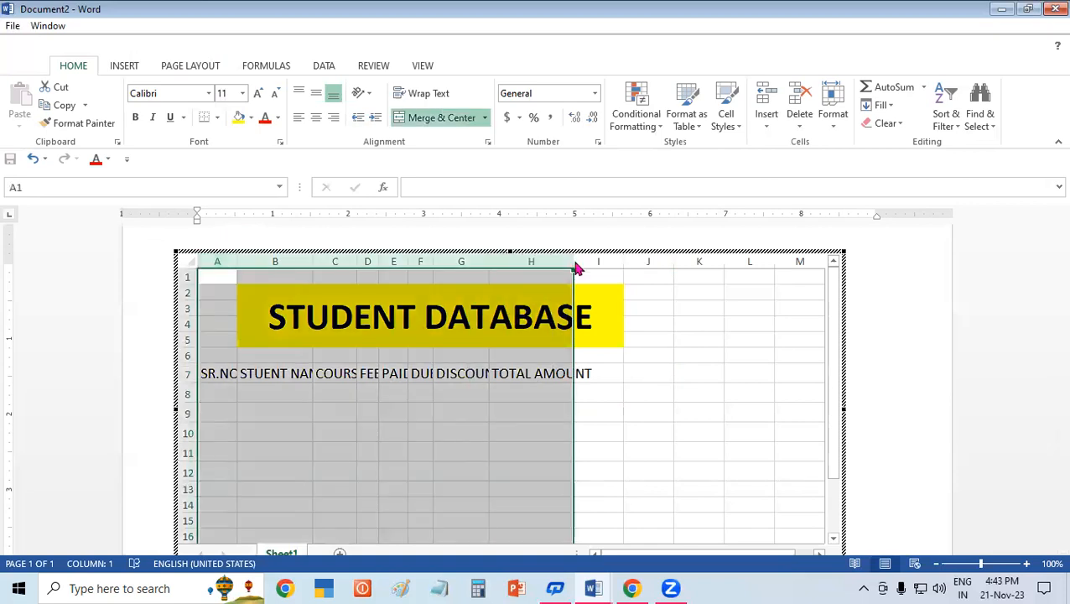
double_click(575, 268)
left_click(784, 370)
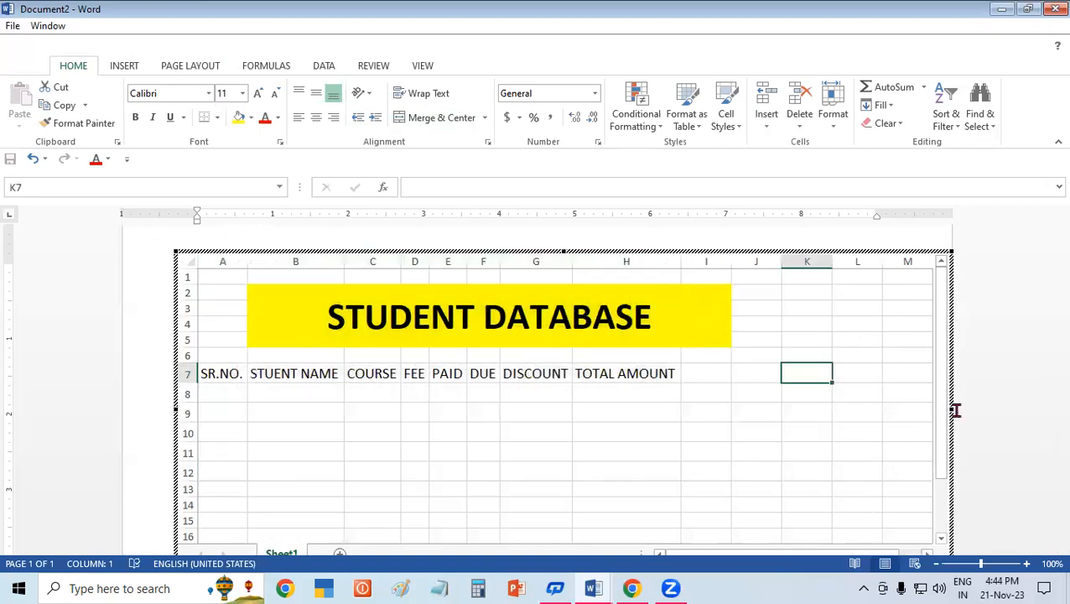
left_click_drag(953, 408, 851, 411)
left_click(626, 412)
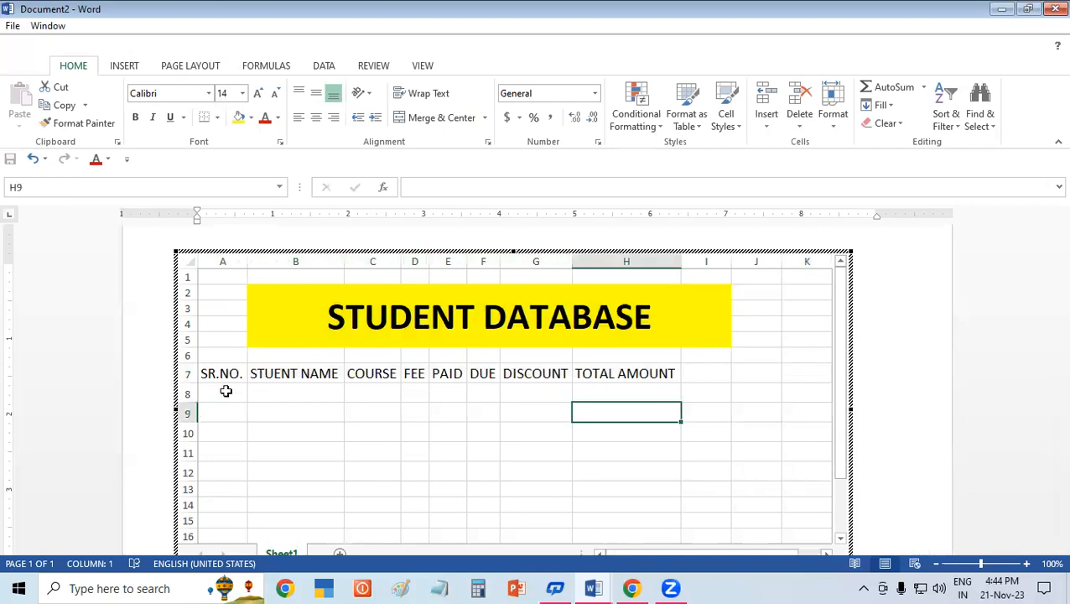
- Number the SR.NO. column from 1 to 5 in cells A8 through A12 by filling the series down from 1 and 2
left_click(226, 390)
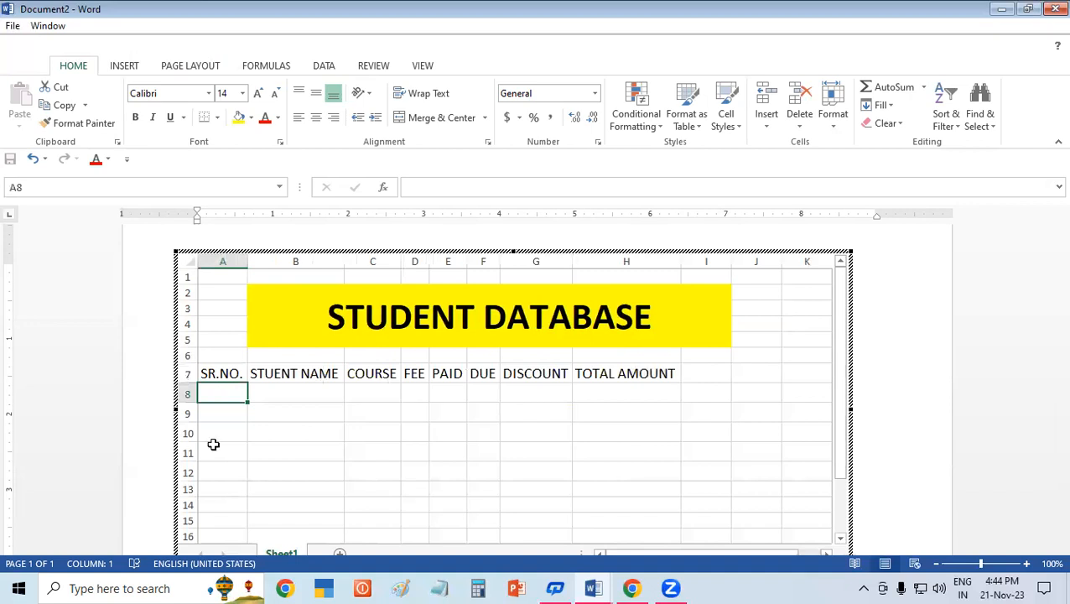
type("1")
left_click(220, 410)
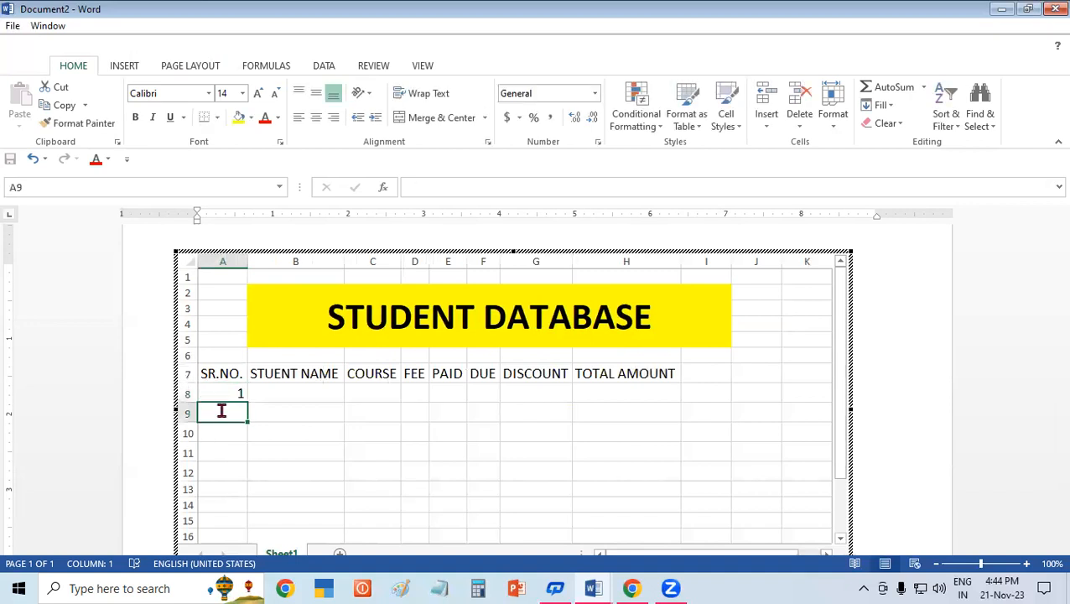
type("2")
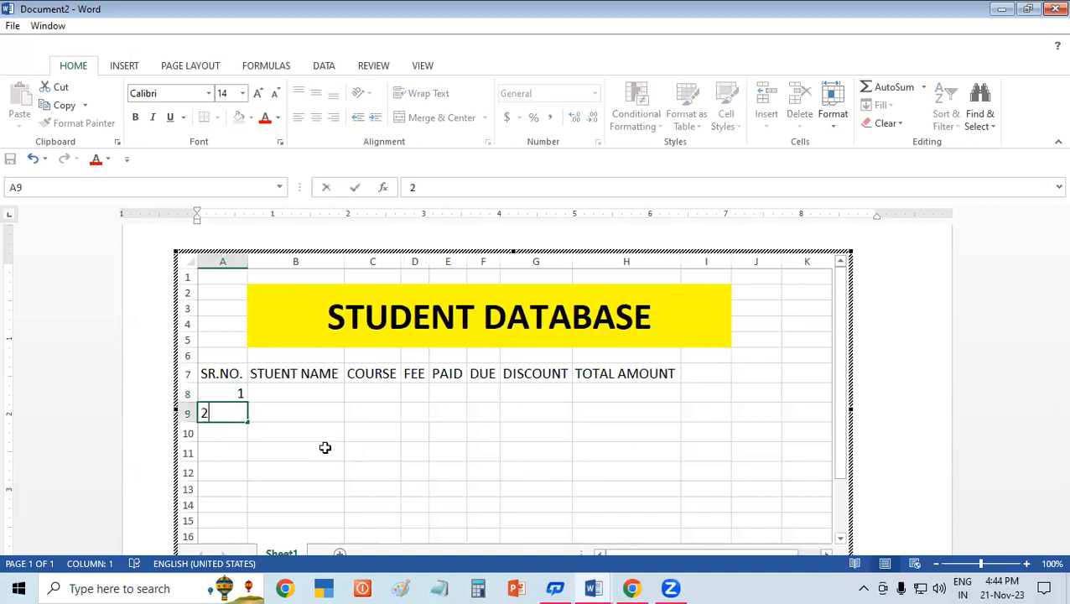
left_click(275, 428)
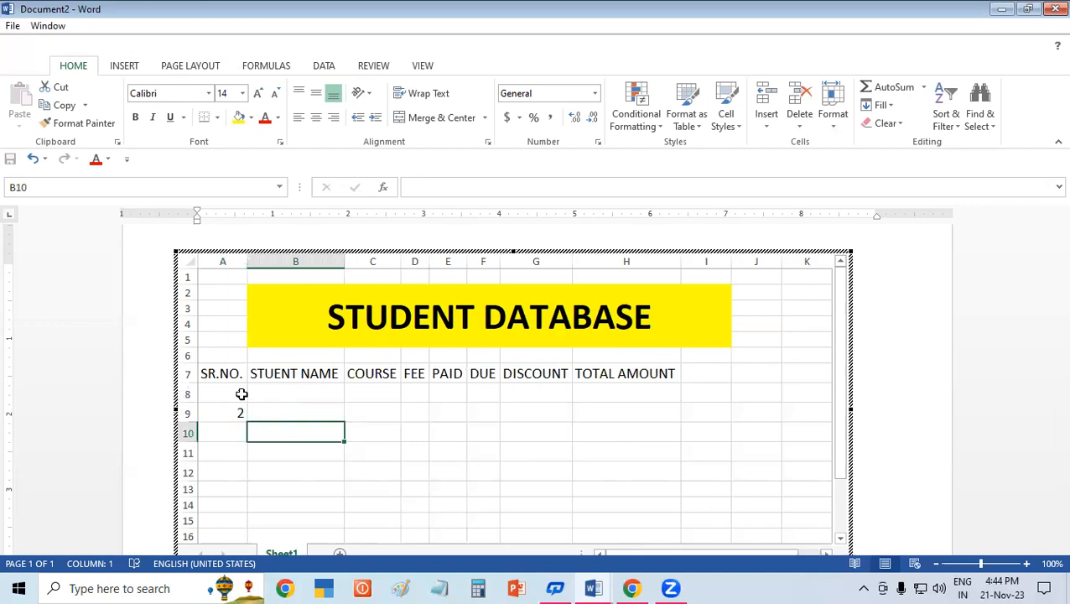
left_click(241, 400)
left_click_drag(241, 402, 399, 448)
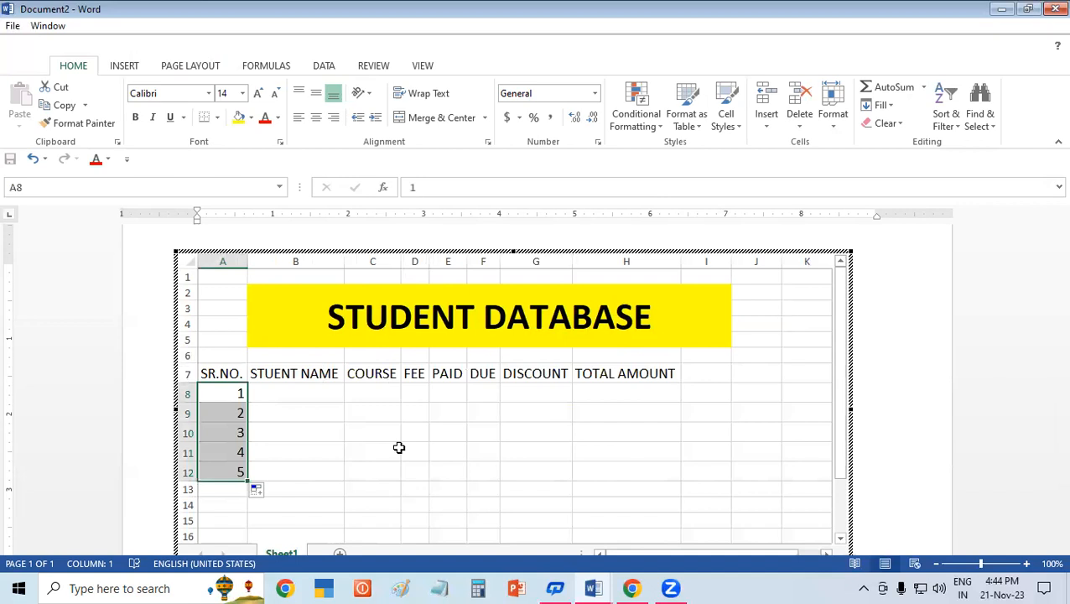
left_click(398, 451)
- Apply all borders to the student table in cells A7 through H12
left_click_drag(222, 373, 646, 472)
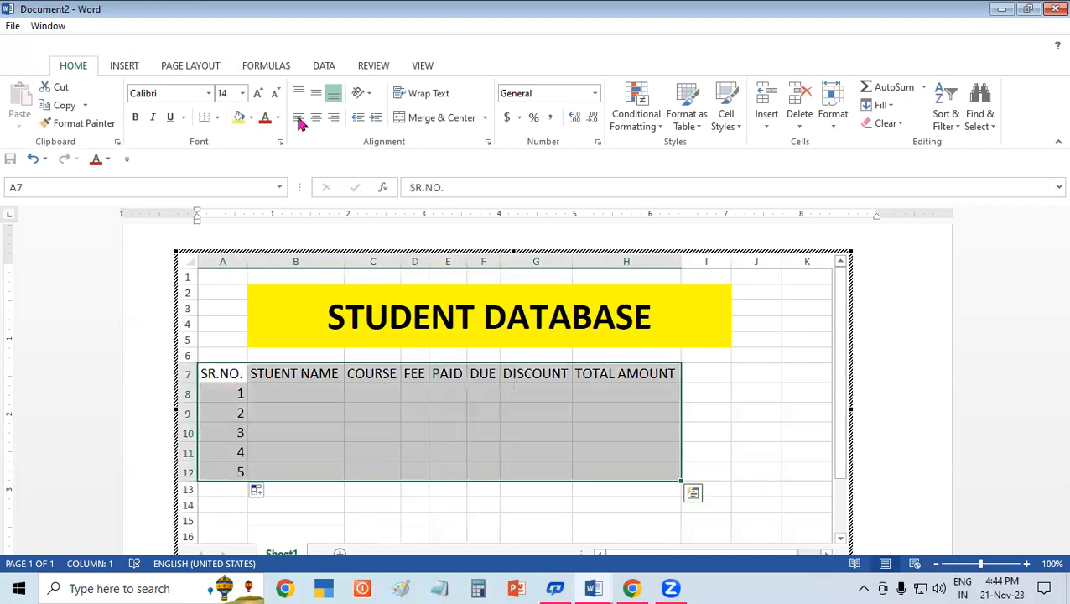
left_click(218, 118)
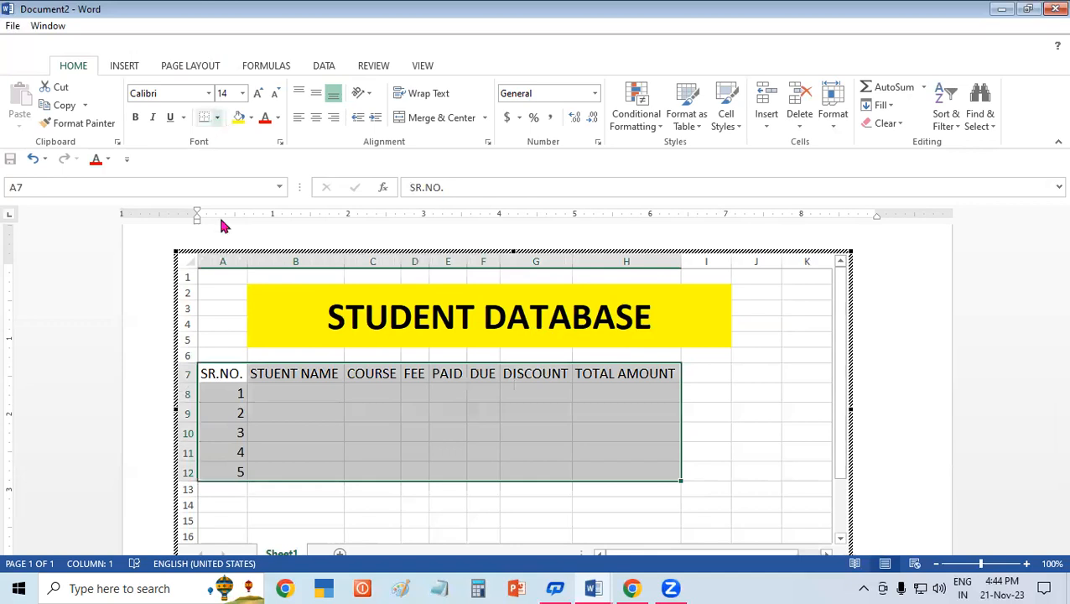
left_click(231, 262)
left_click(406, 415)
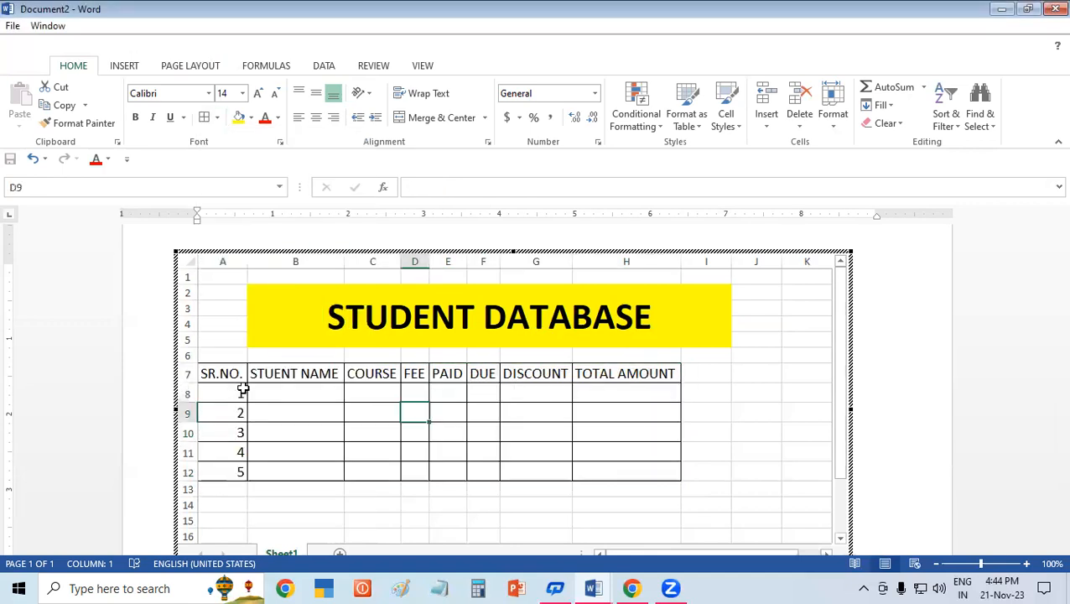
- Correct the misspelled heading in B7 to STUDENT NAME
double_click(273, 372)
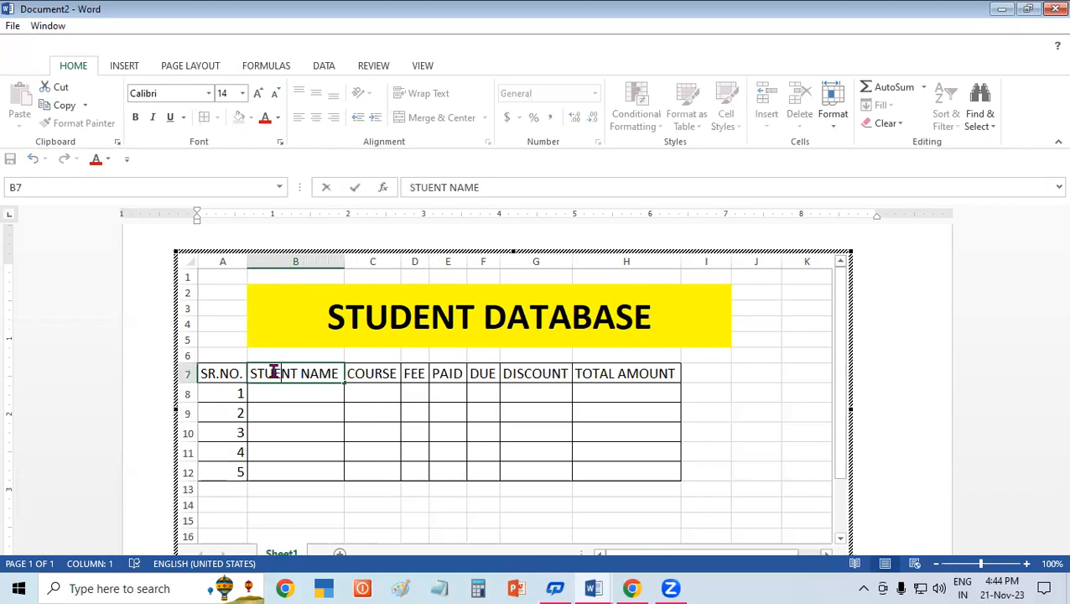
type("D")
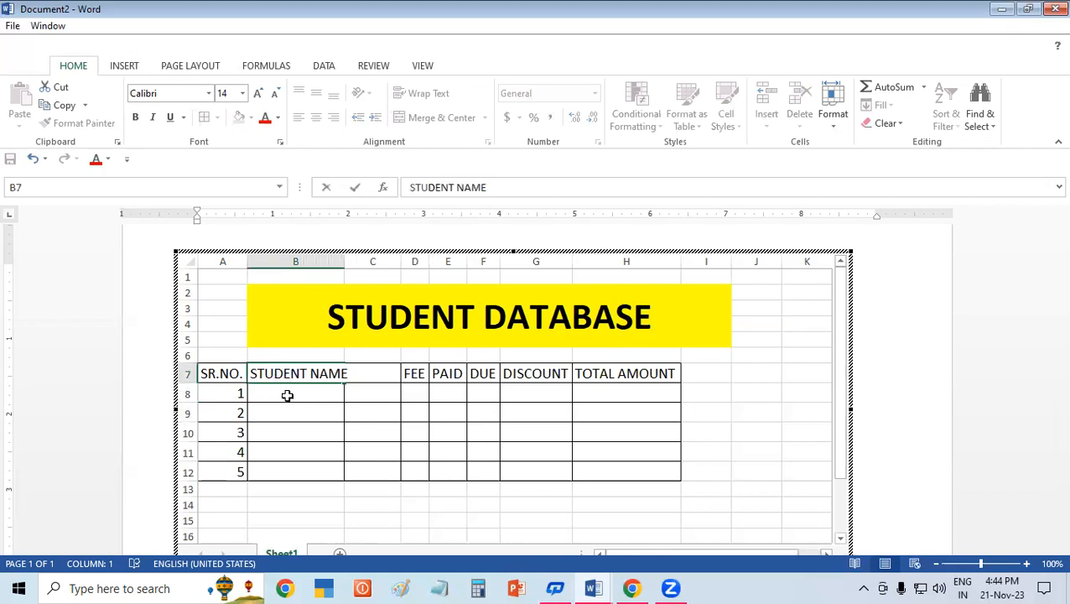
left_click(287, 395)
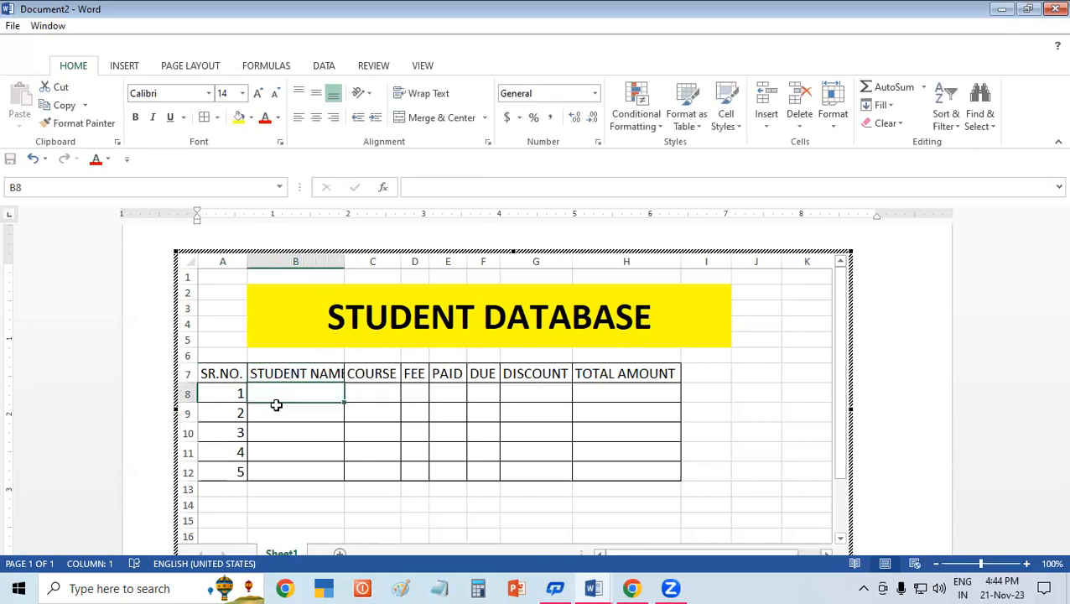
- Enter the first student's name in B8, the course ADCA in C8 and the fee 15000 in D8
type("RA")
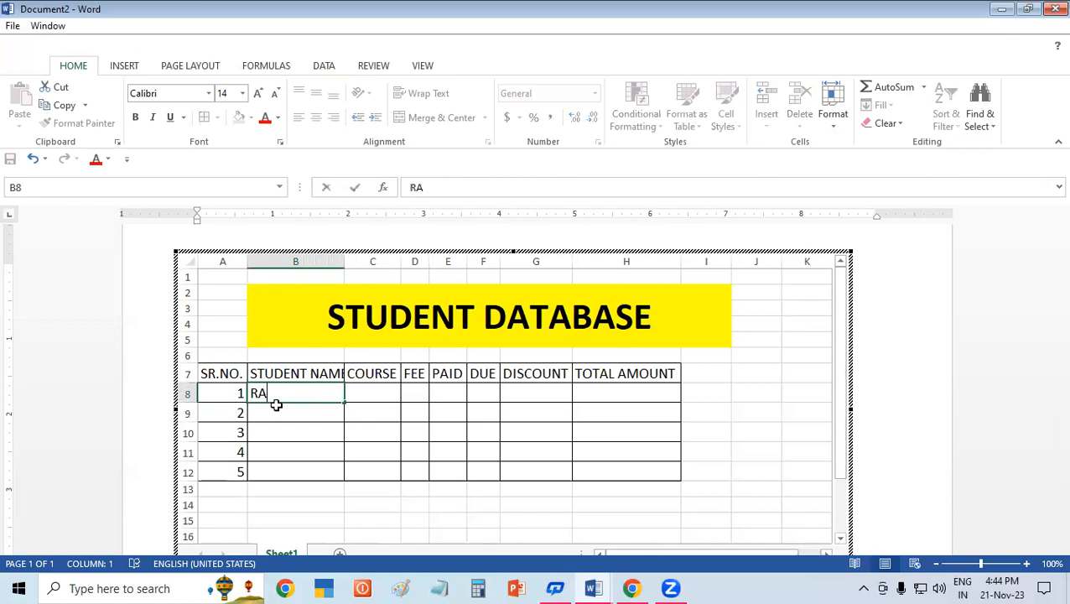
type("JAN")
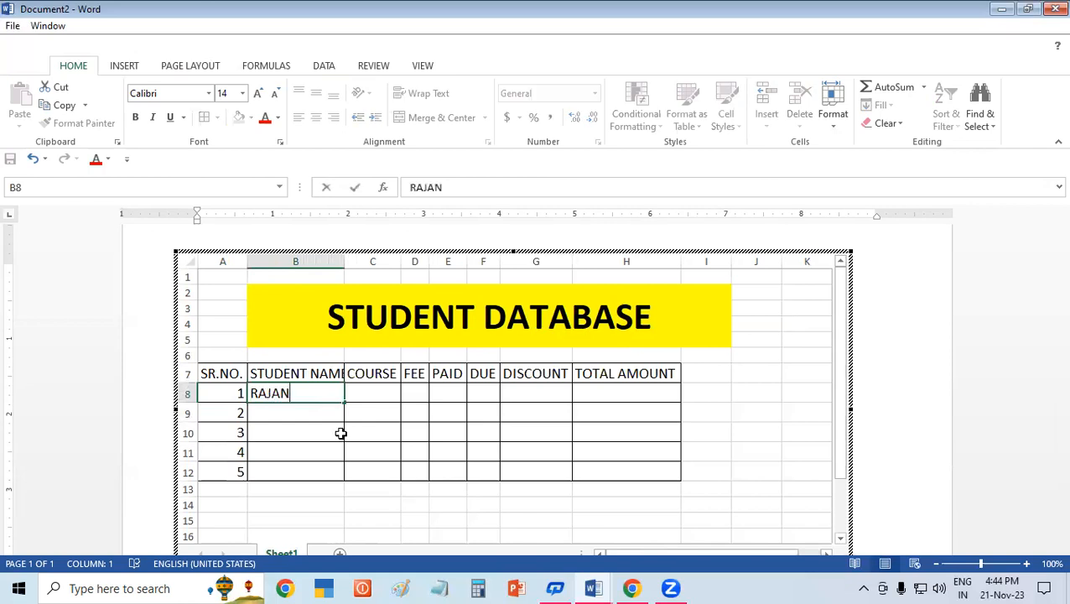
left_click(367, 394)
type("ADCA")
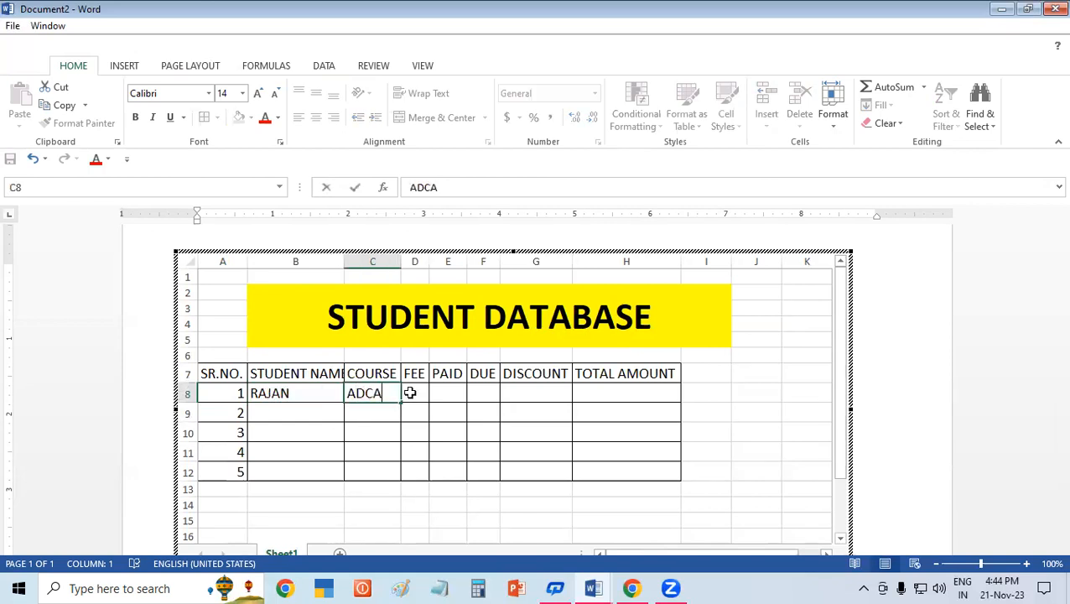
left_click(410, 392)
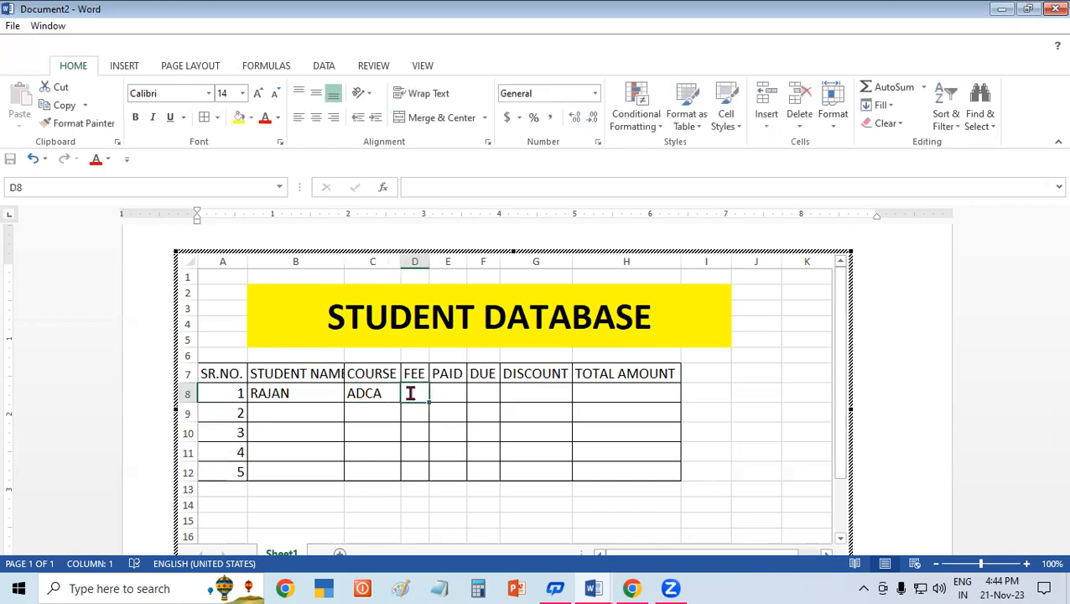
type("15000")
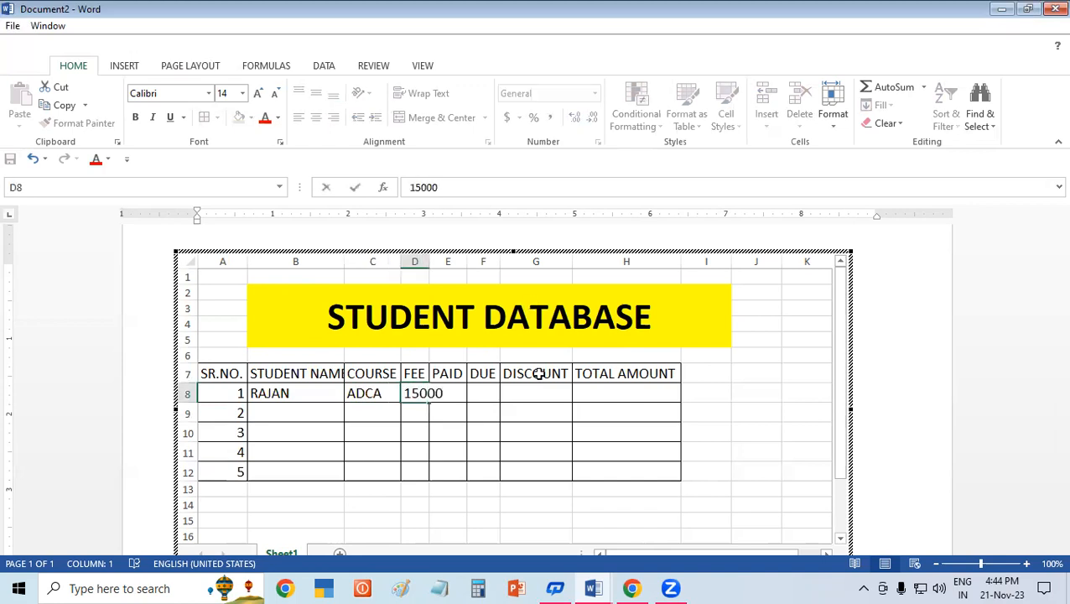
left_click(525, 411)
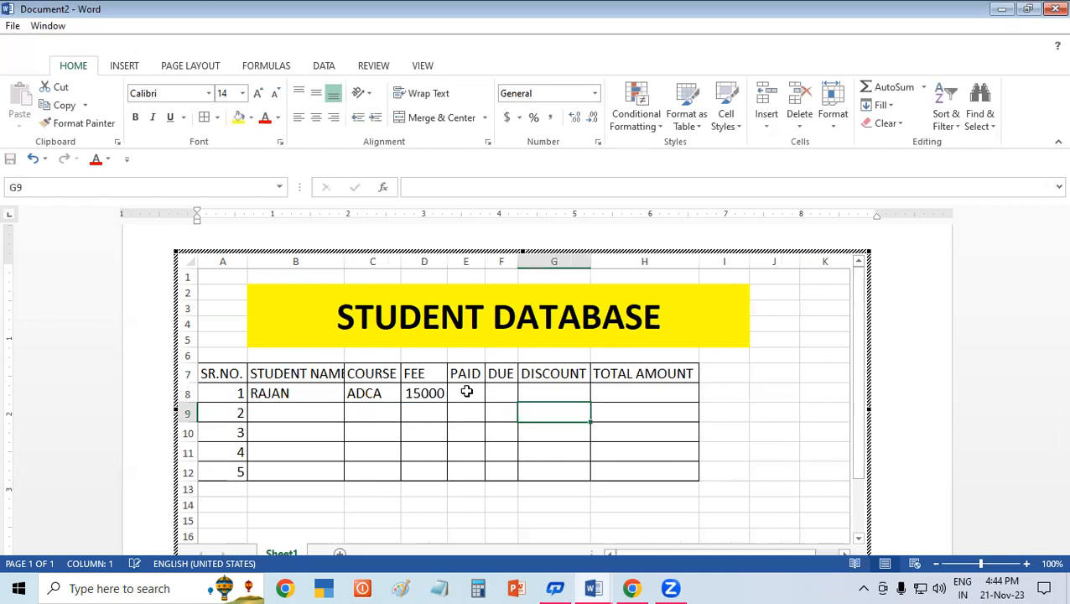
- Enter 1000 as the first student's PAID amount in E8
left_click(467, 392)
type("1000")
left_click(526, 426)
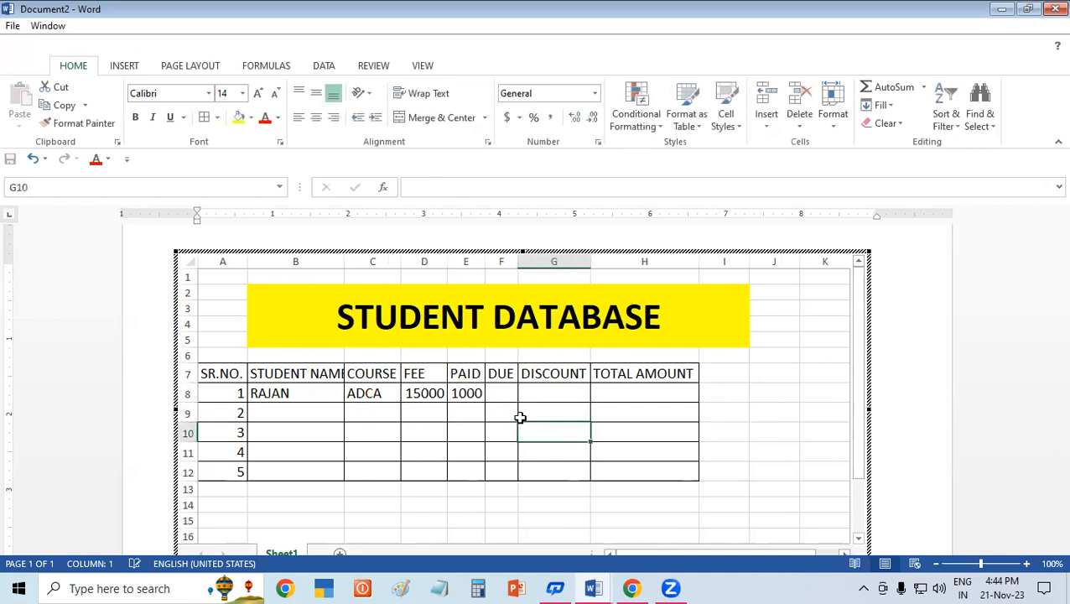
- Calculate the first student's DUE amount in F8 with the formula =D8-E8
left_click(509, 395)
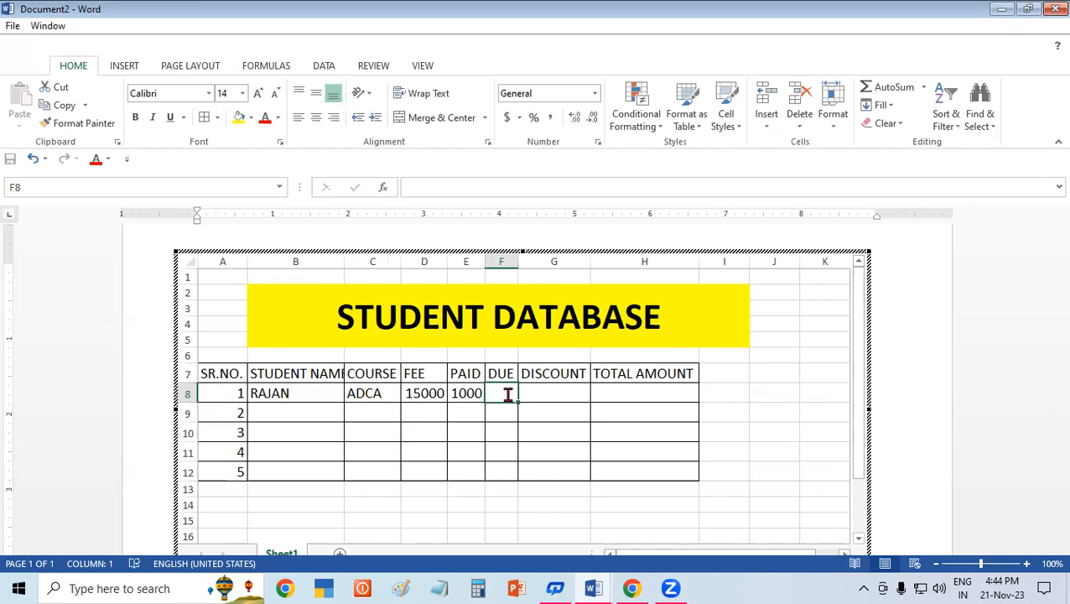
type("=")
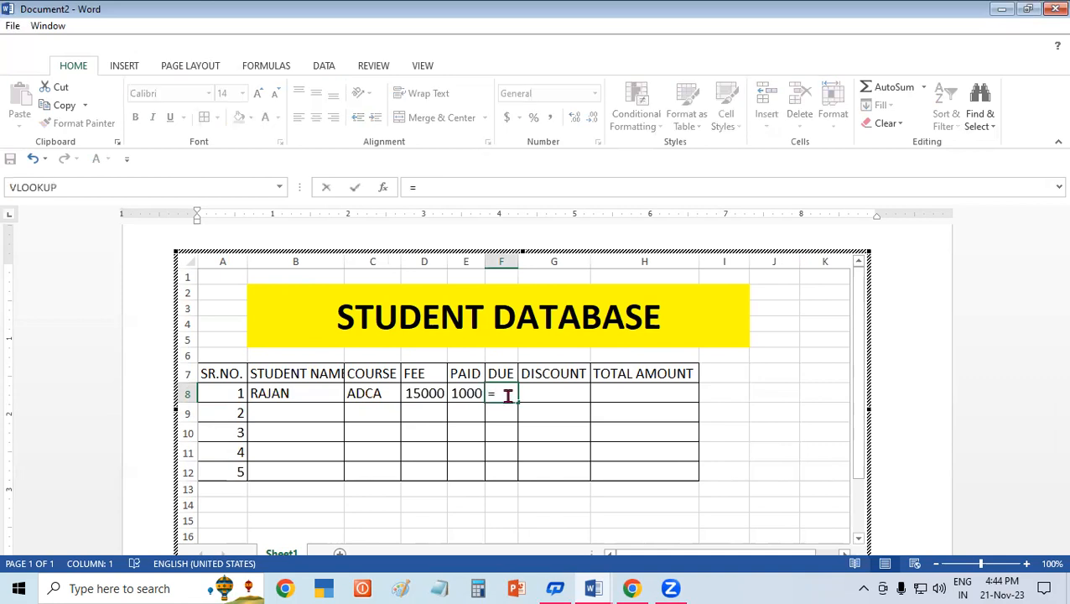
left_click(432, 401)
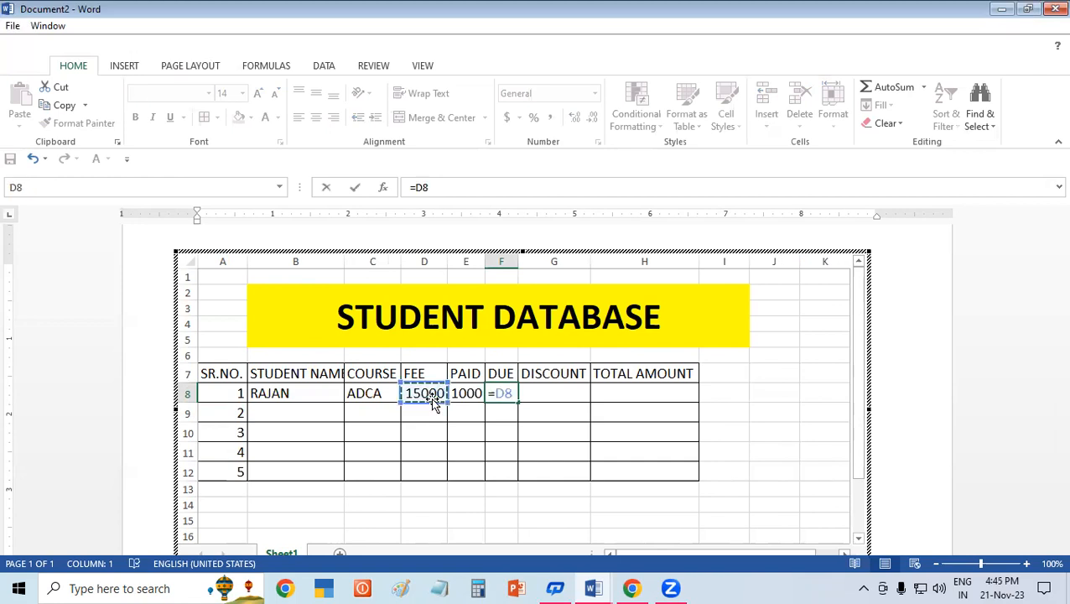
type("-")
left_click(471, 389)
key("Return")
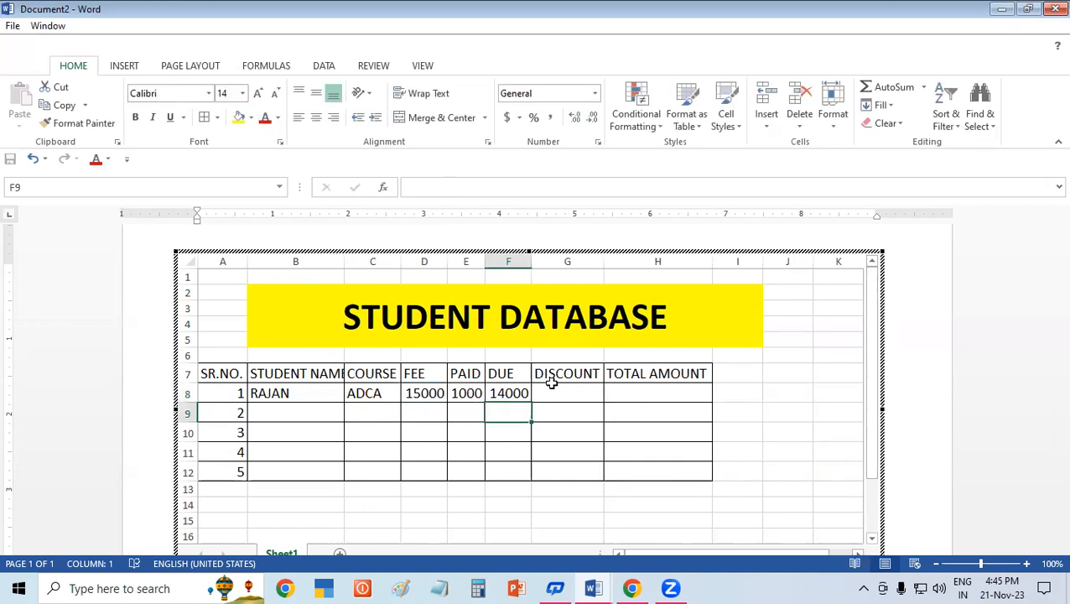
left_click(319, 397)
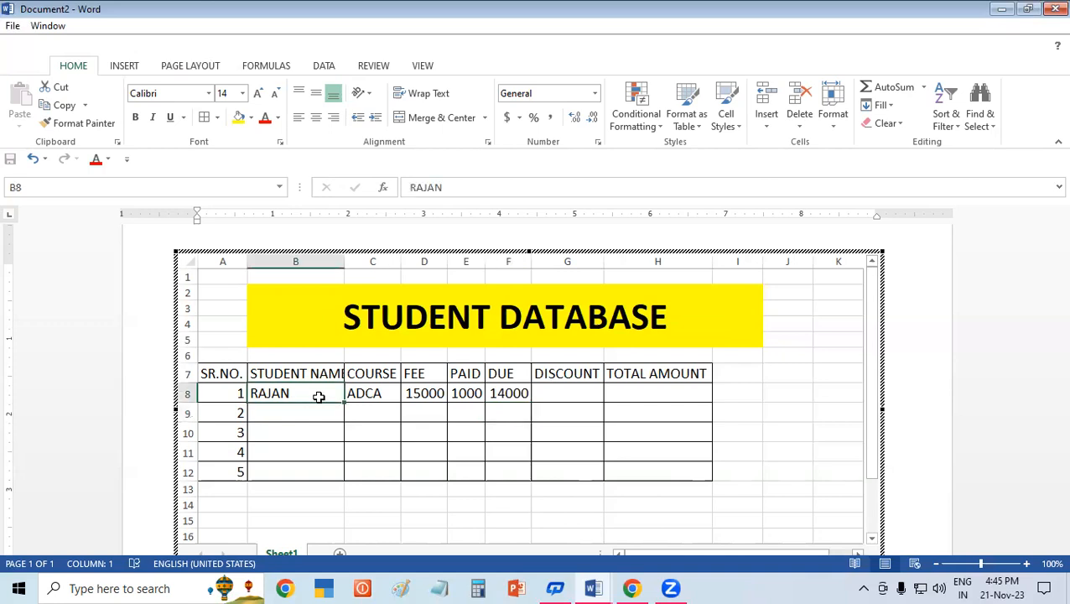
left_click(364, 400)
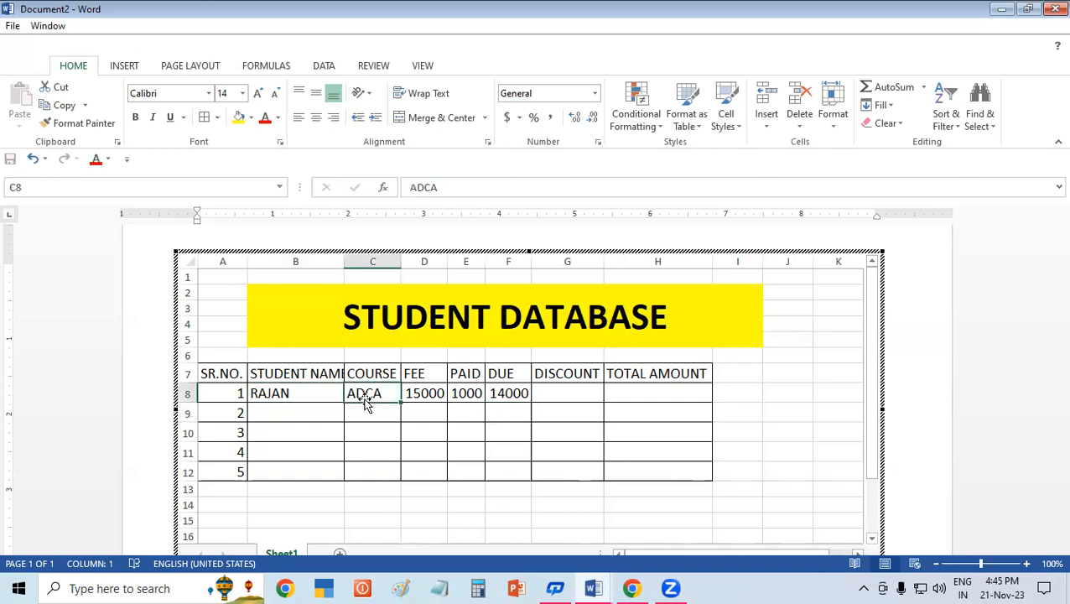
left_click(460, 398)
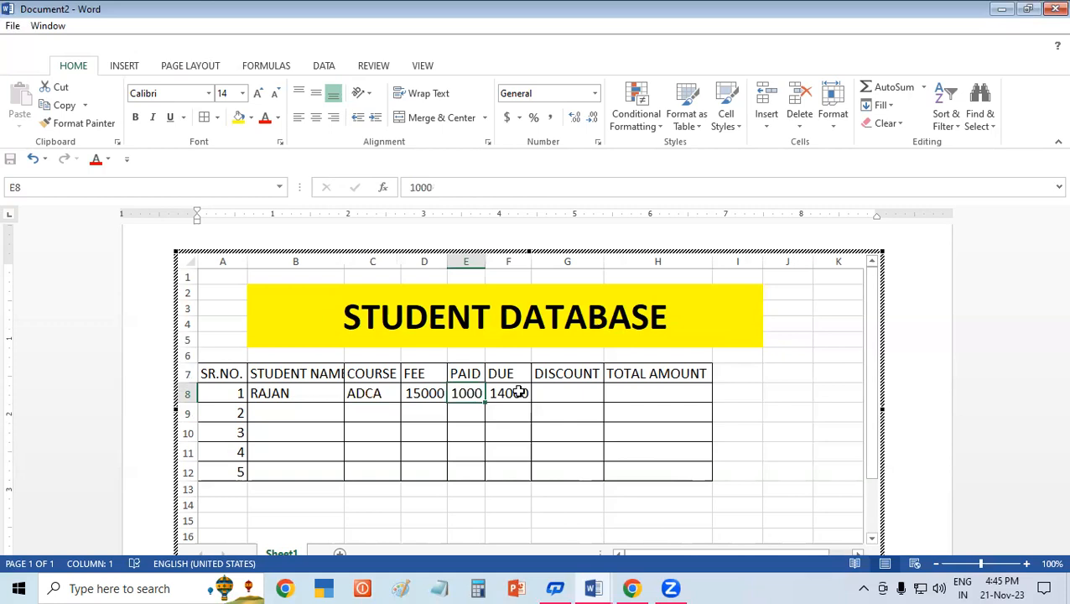
left_click(517, 392)
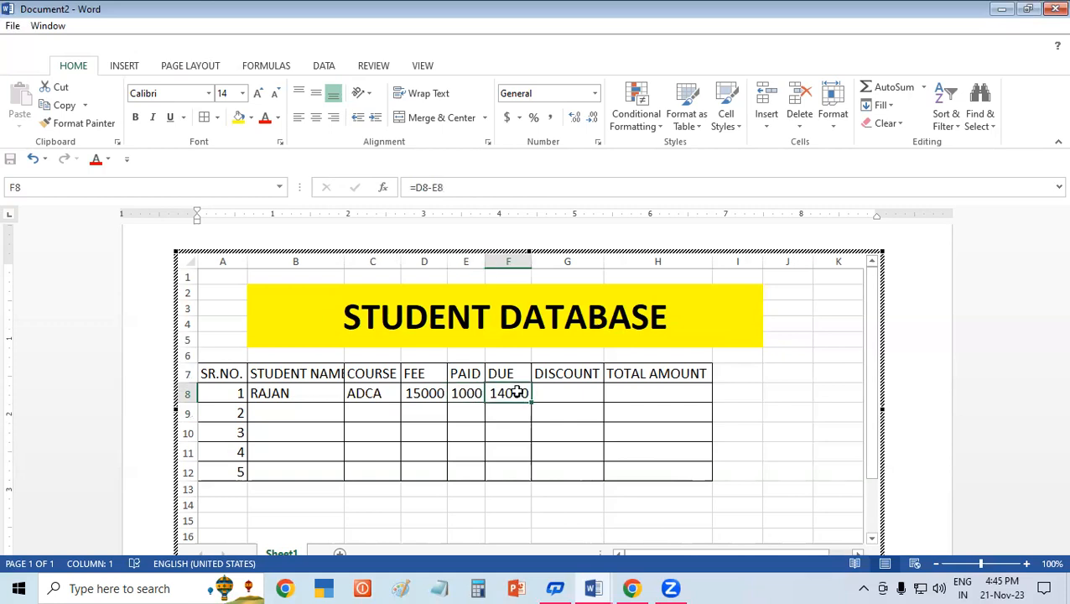
- Calculate a 10 percent DISCOUNT on the due amount in G8 with the formula =F8*10/100
left_click(559, 394)
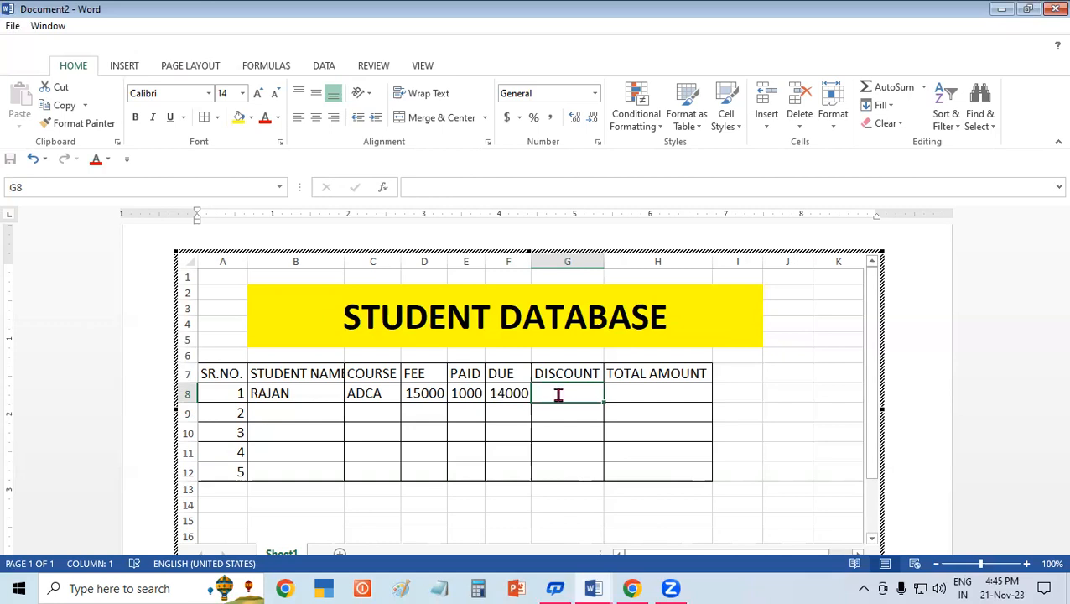
type("=")
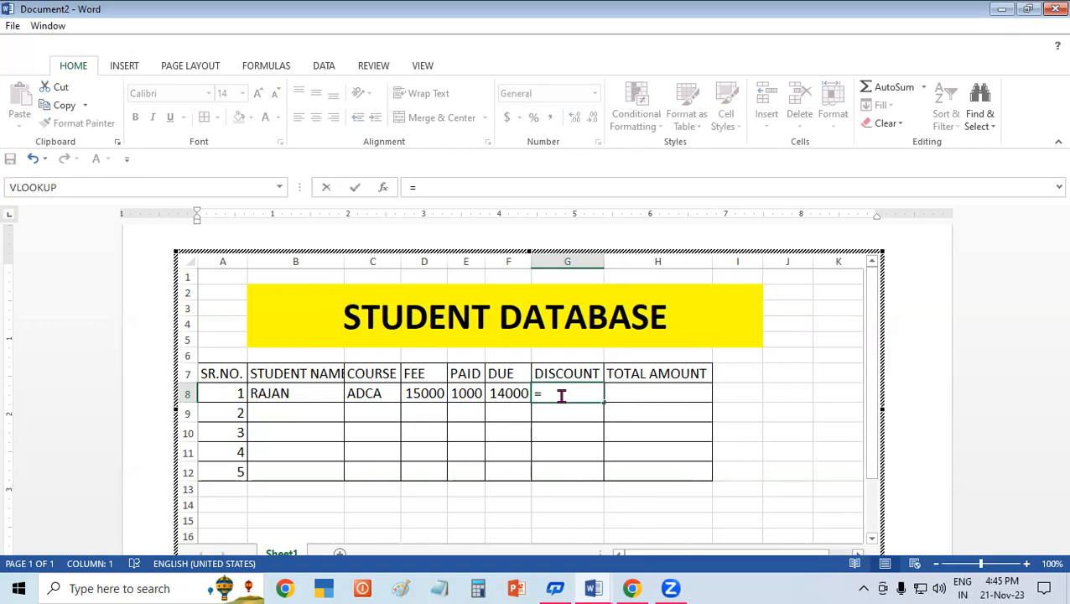
left_click(505, 397)
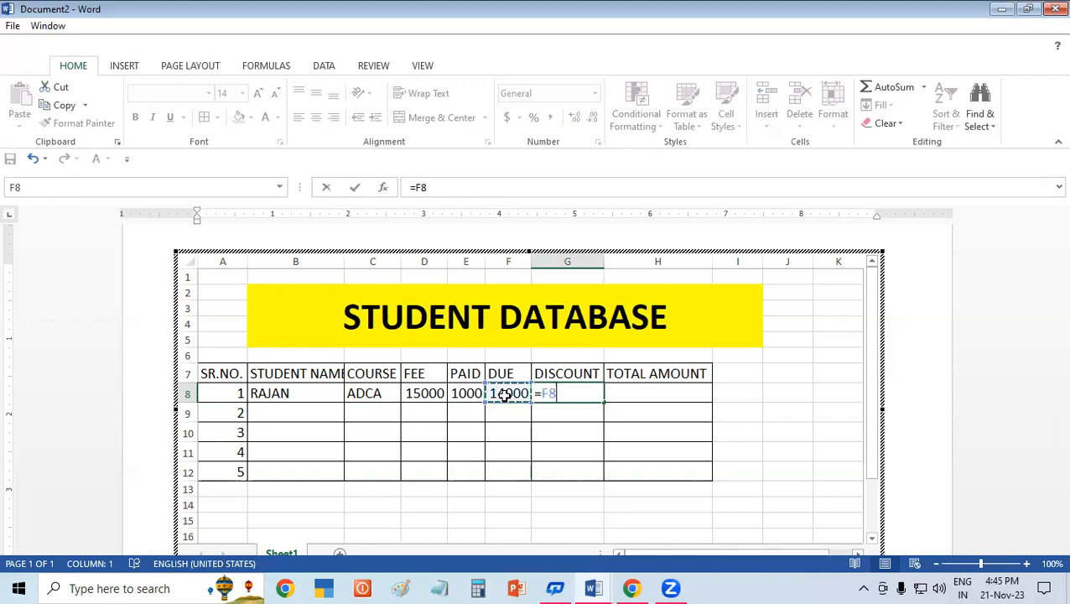
type("*10")
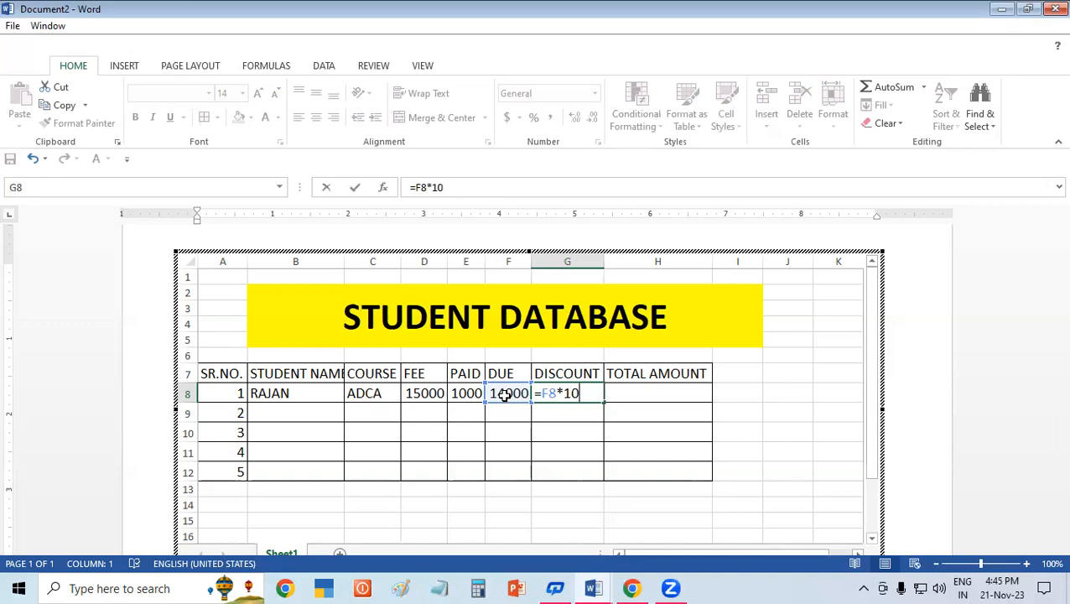
type("/100")
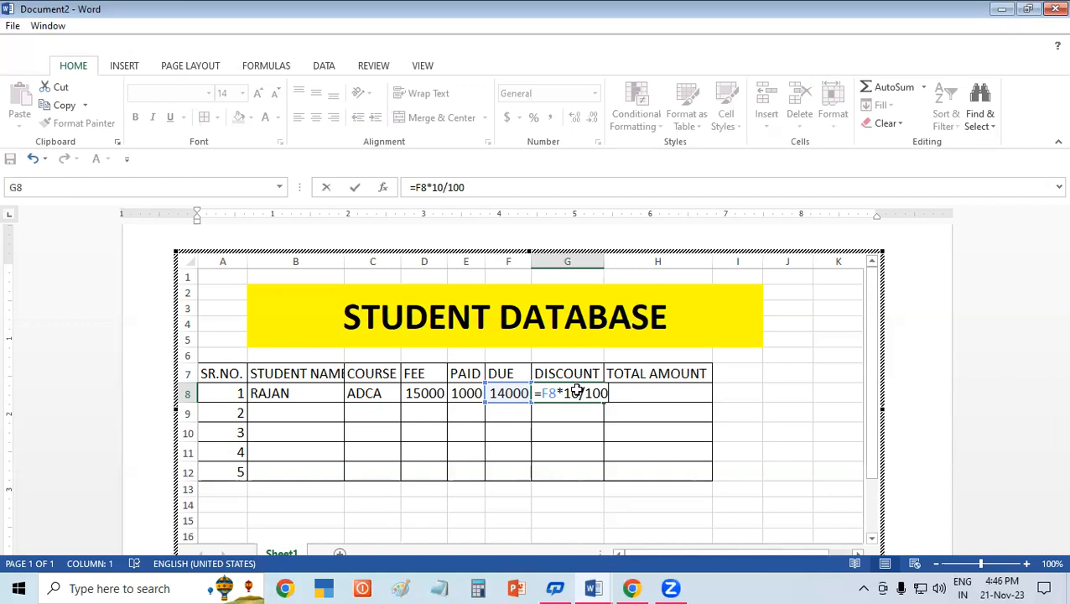
key("Return")
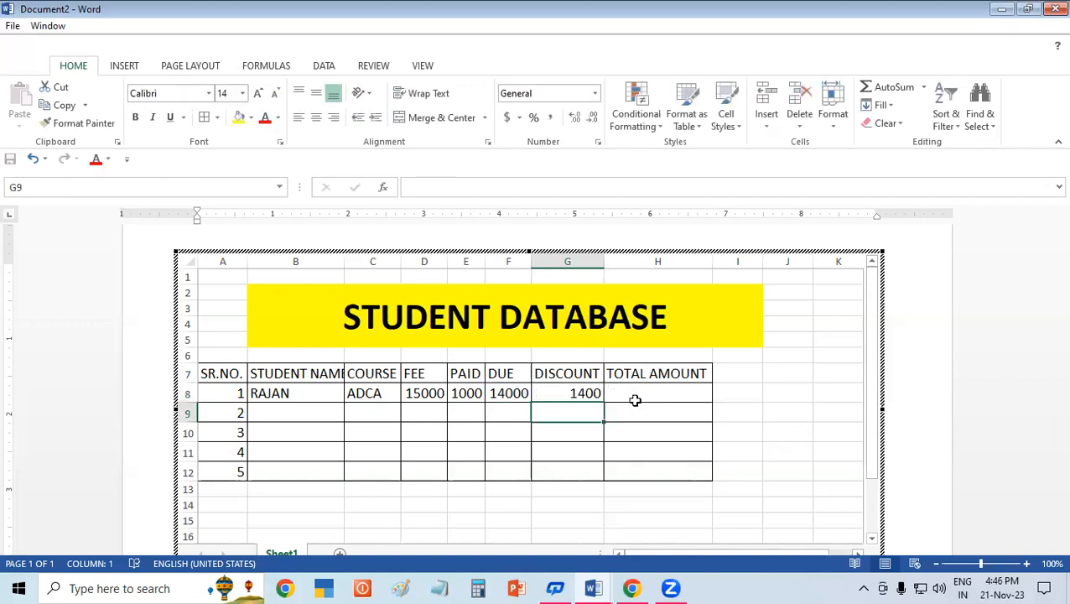
- Calculate the first student's TOTAL AMOUNT in H8 with the formula =F8-G8
left_click(633, 399)
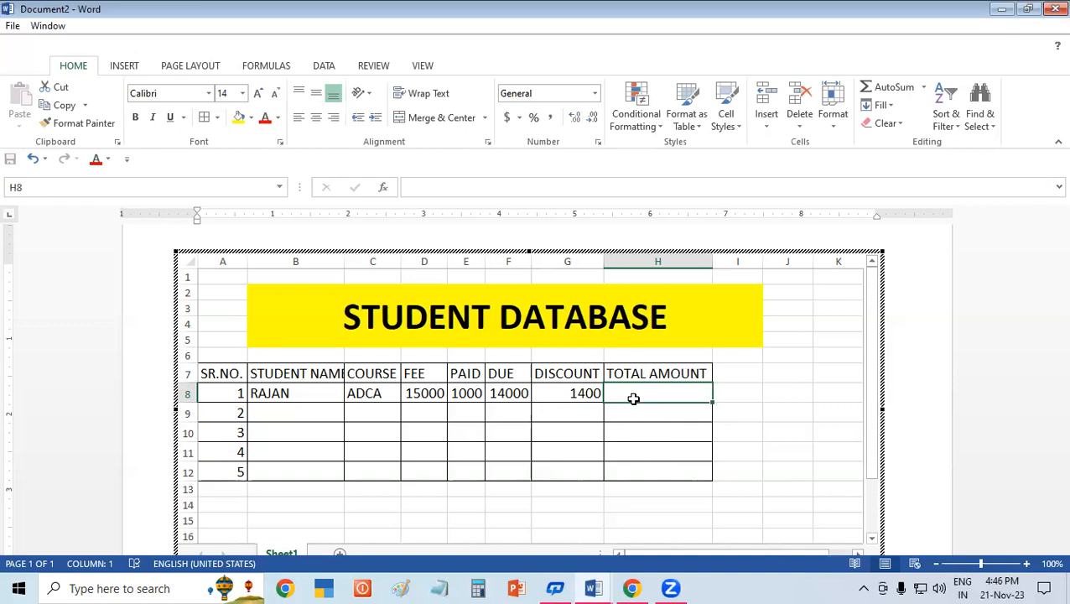
double_click(633, 399)
type("=")
left_click(506, 396)
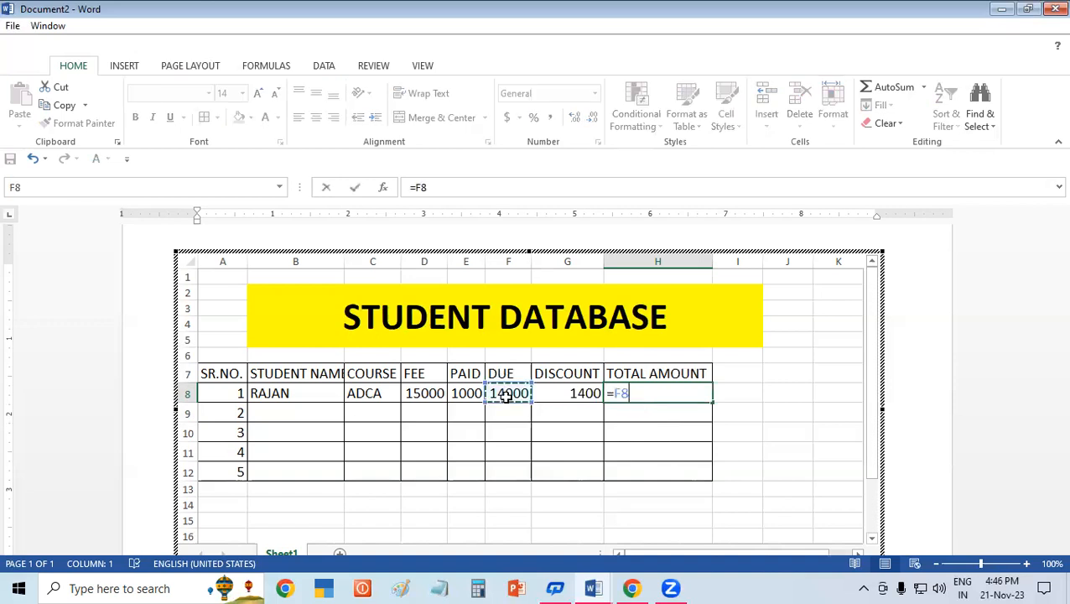
type("-")
left_click(556, 397)
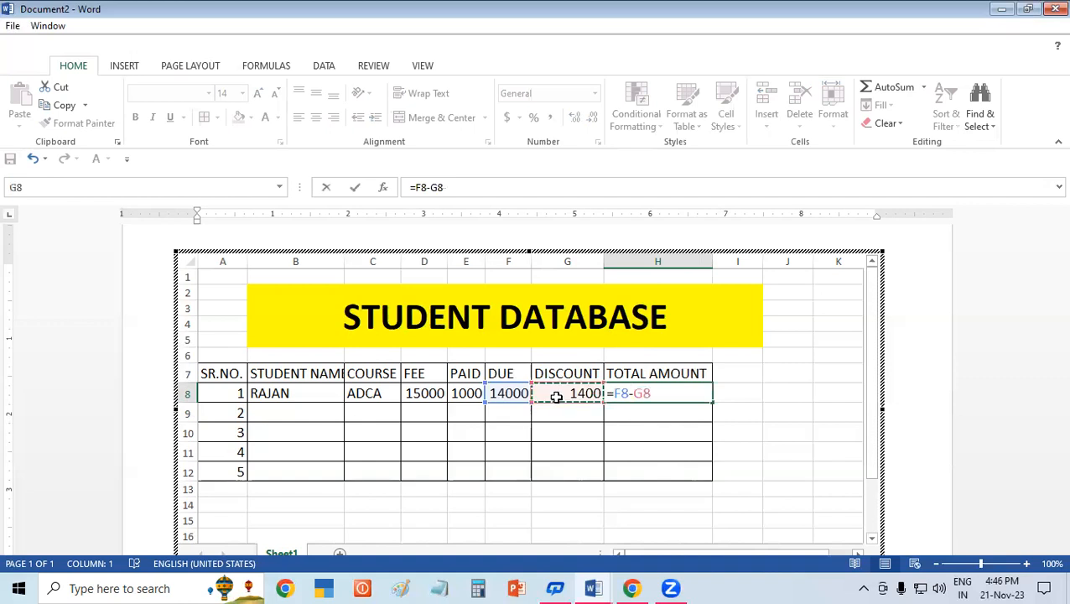
key("Return")
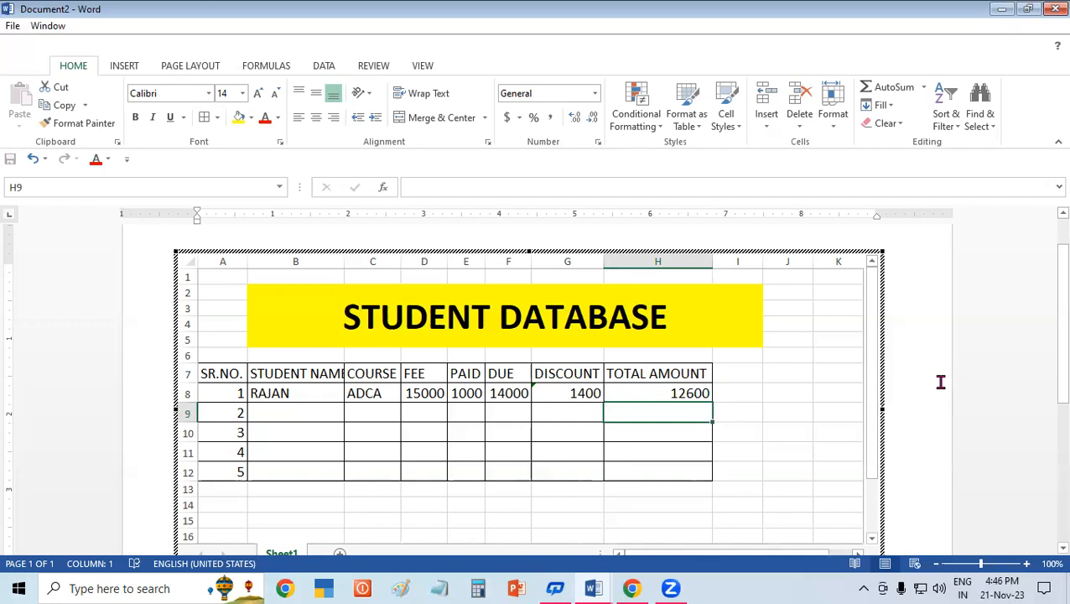
- Leave the embedded worksheet to view the table in the document, and reopen it for editing
left_click(931, 349)
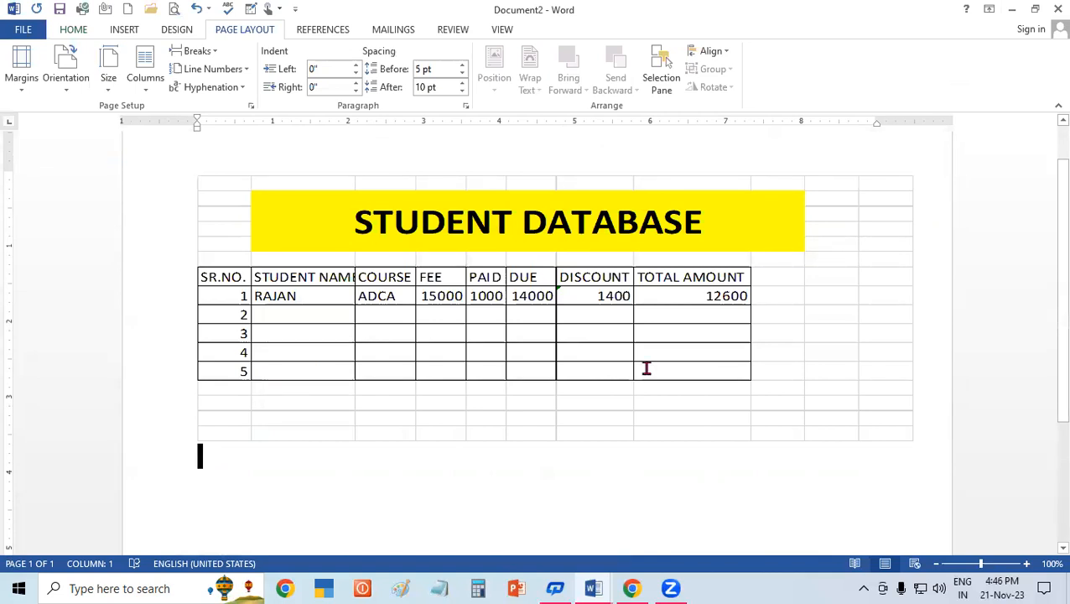
double_click(647, 372)
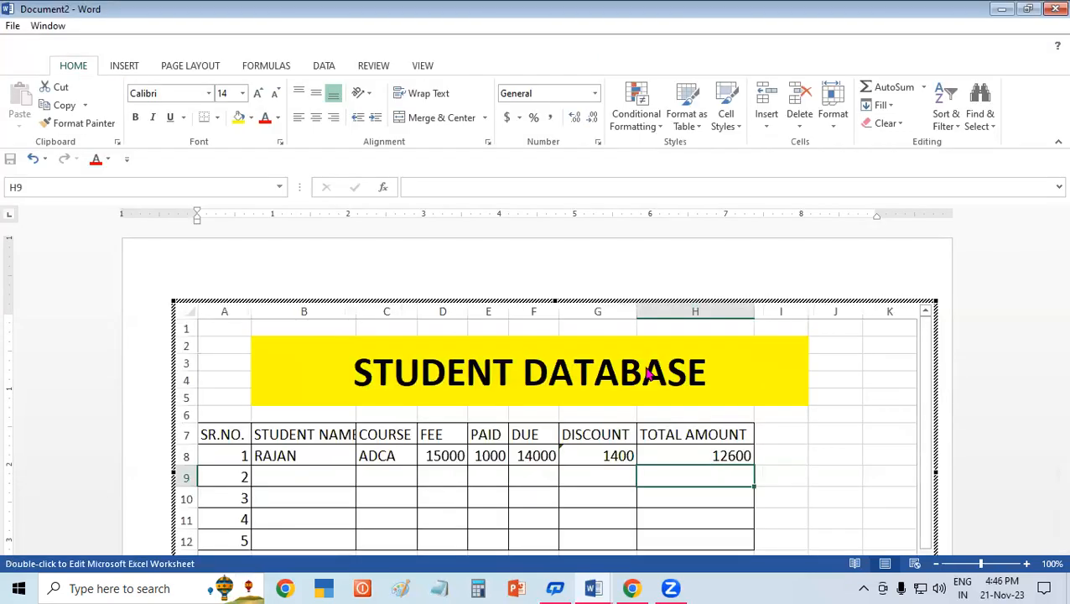